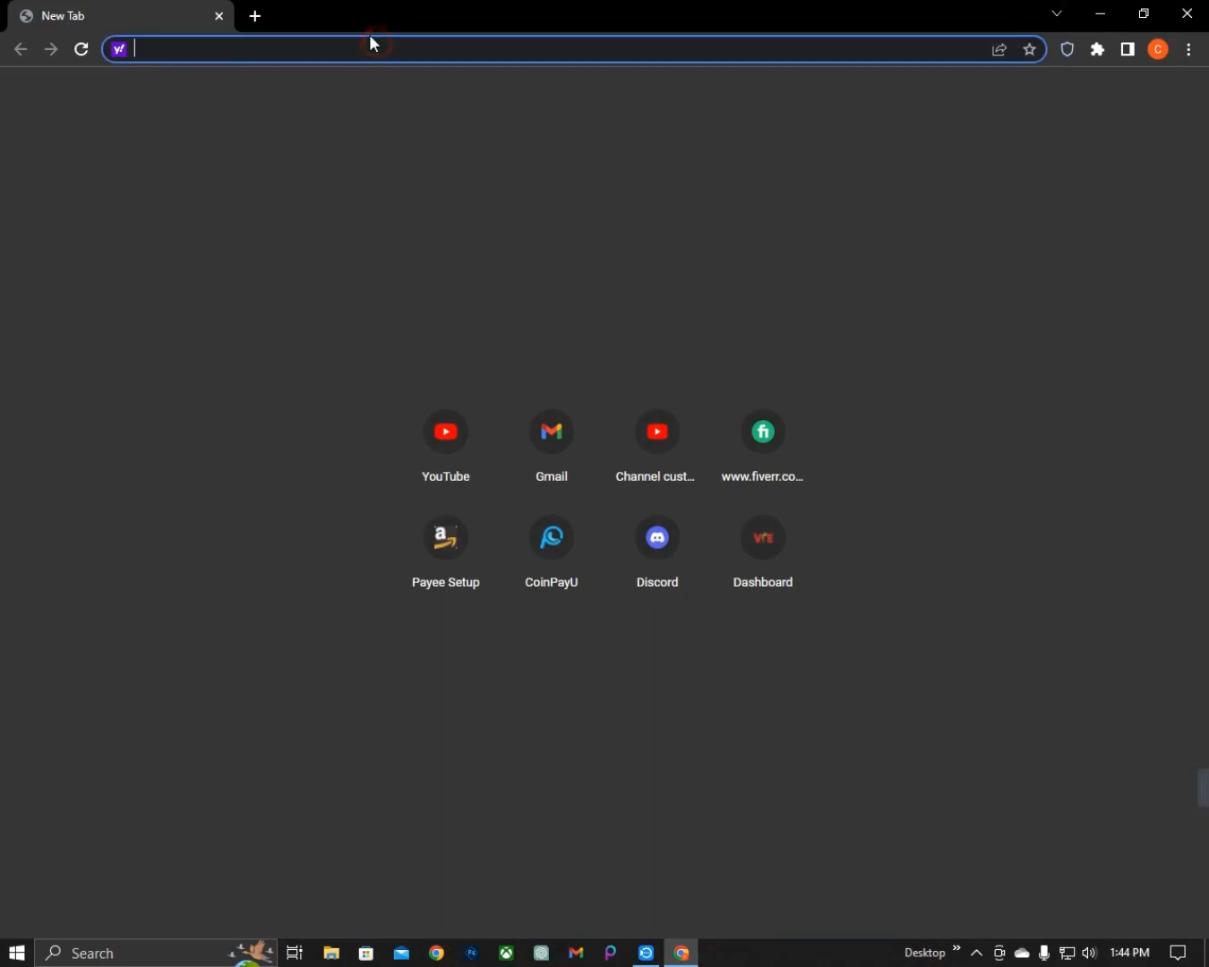
- Search the web for "cahtgpt", open the Introducing ChatGPT result from OpenAI and go on to Try ChatGPT
text(c)
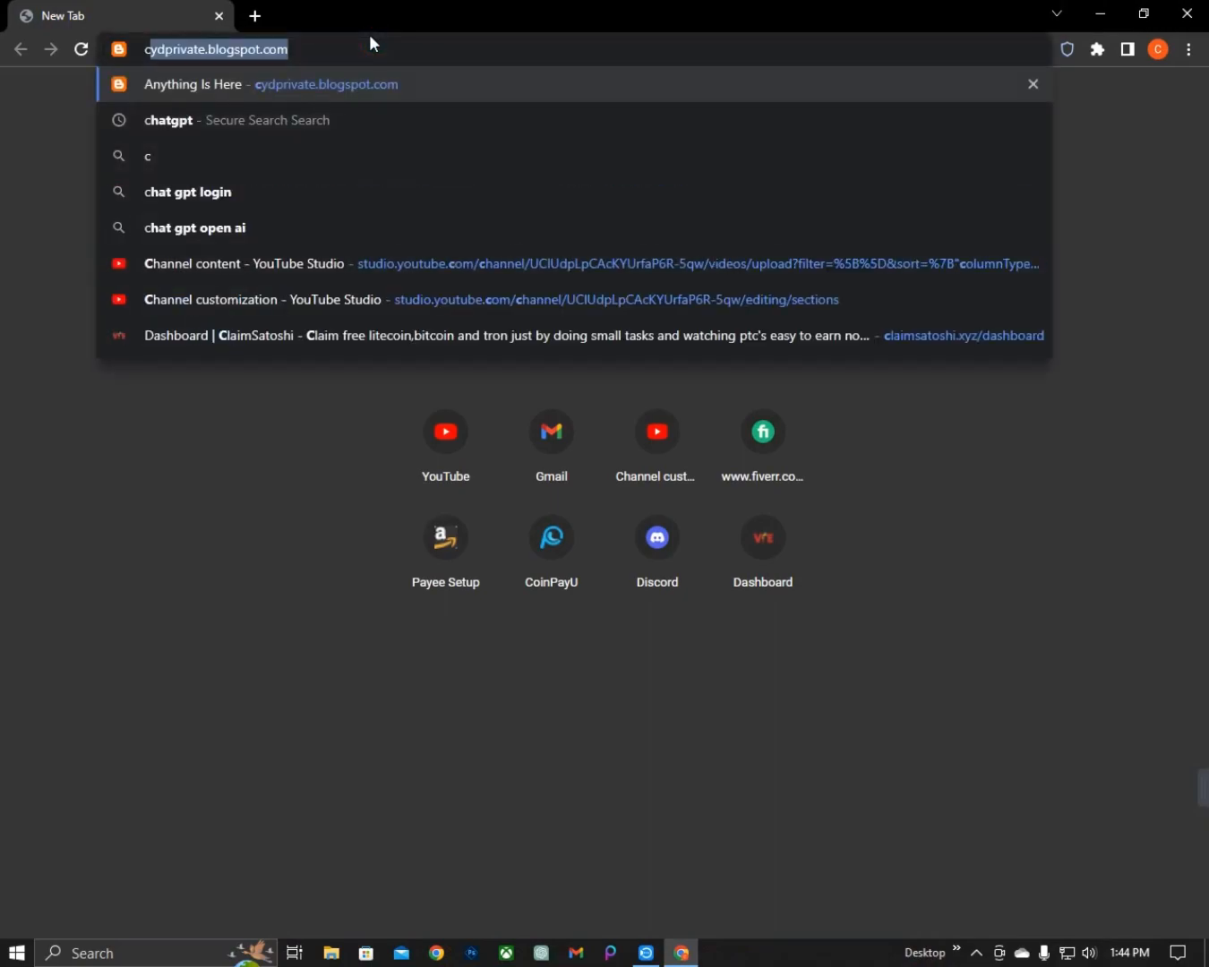
text(ahtgp)
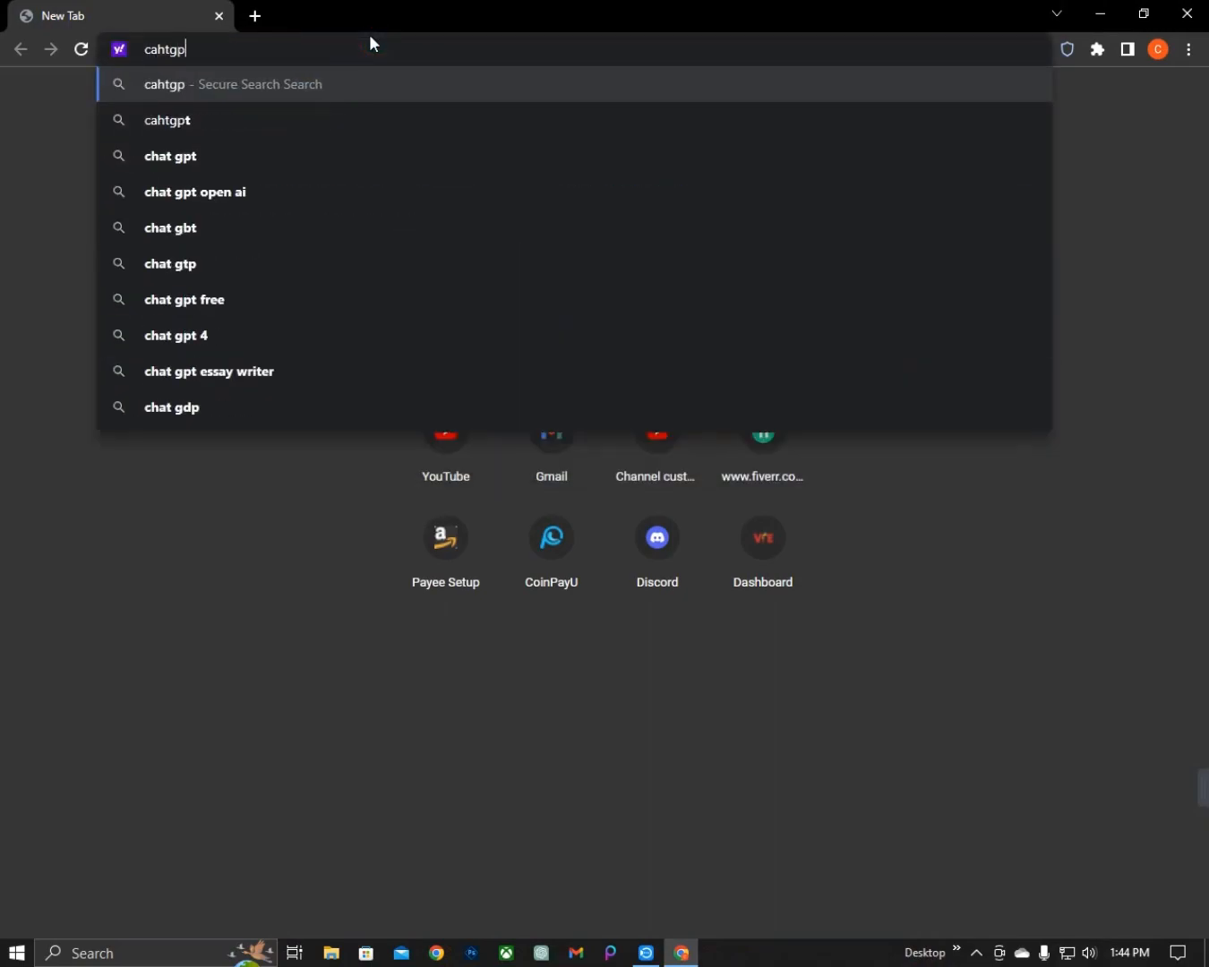
text(t)
key(Return)
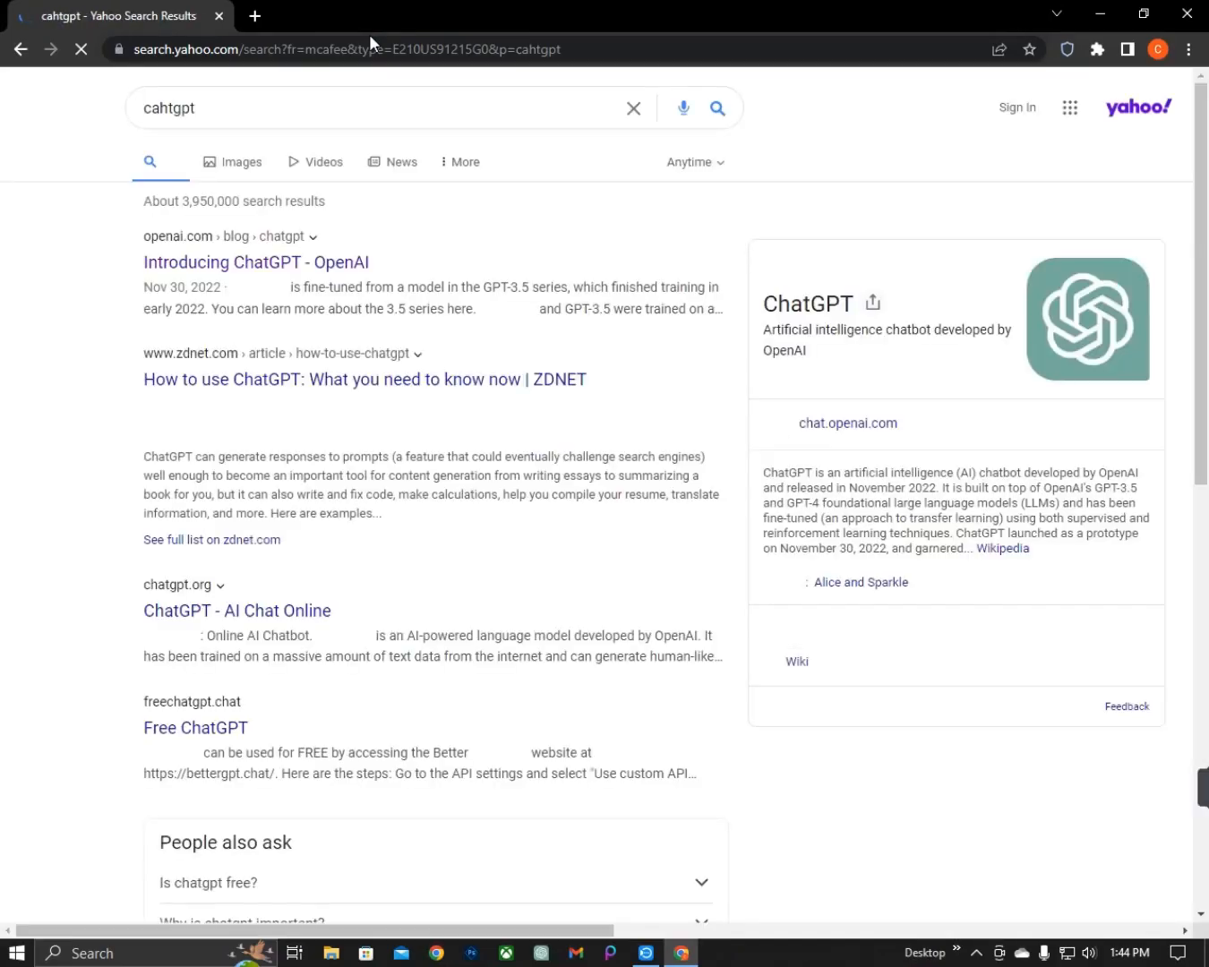
click(239, 263)
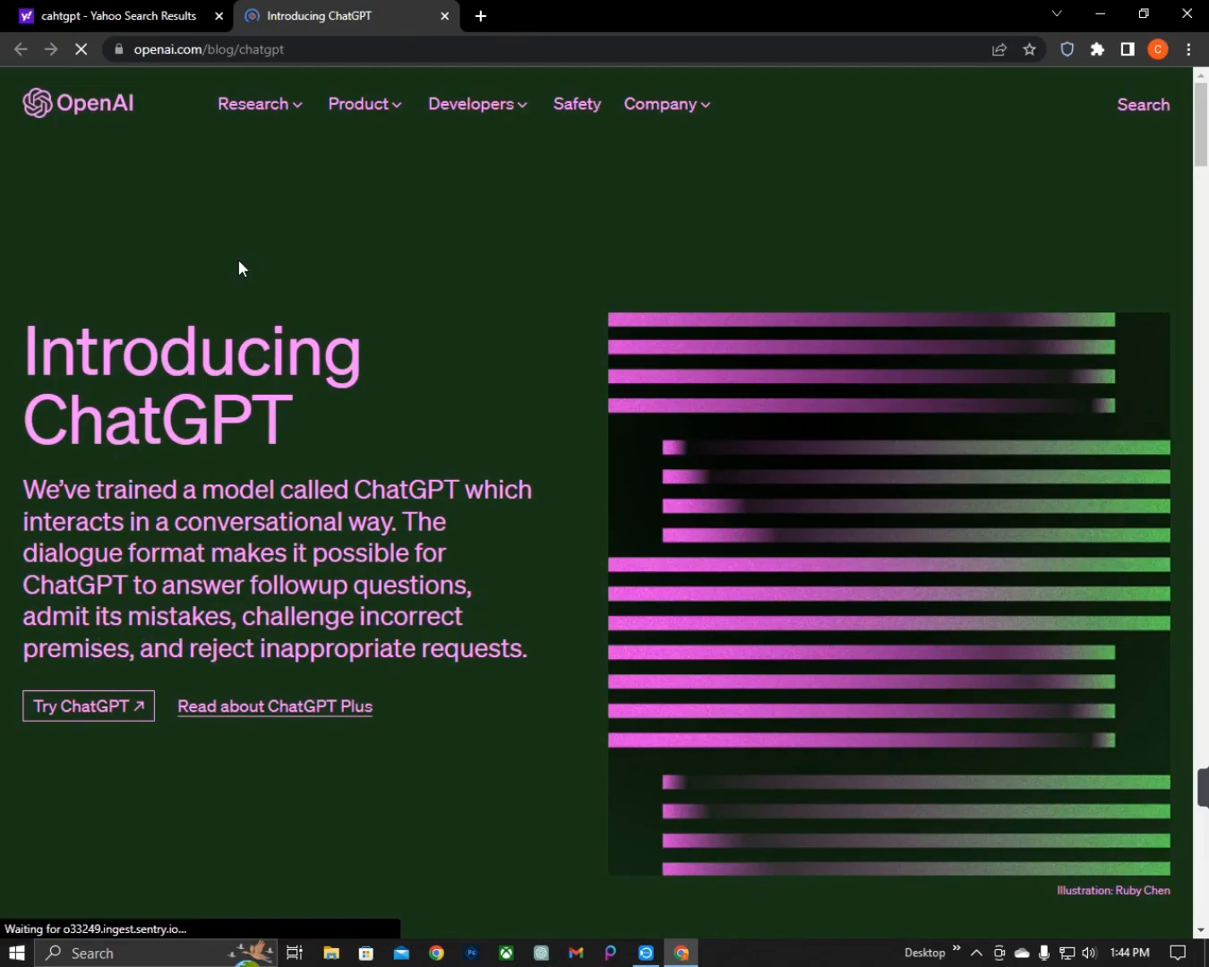
click(99, 705)
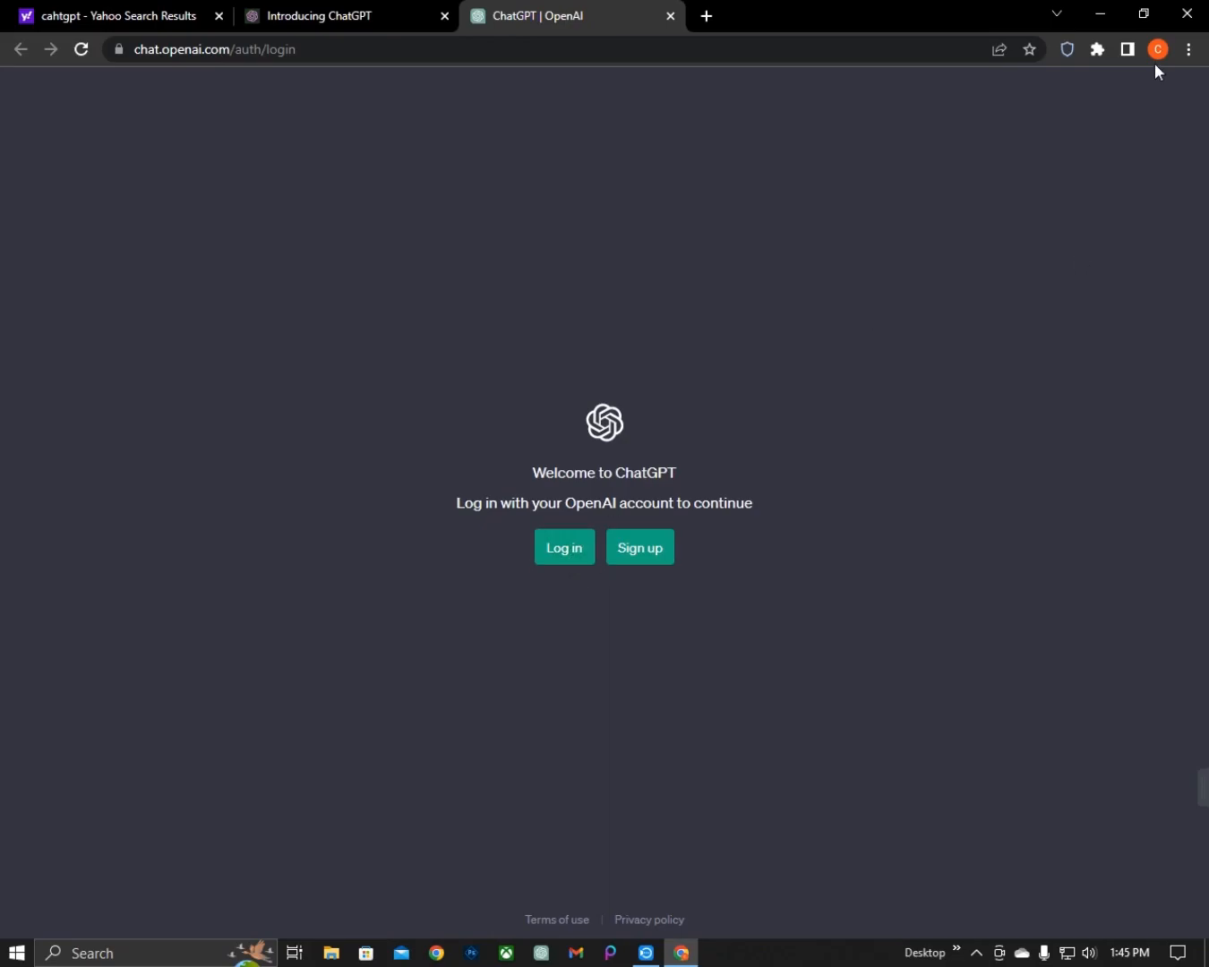
- Try to create a desktop shortcut for the ChatGPT login page and close the browser
click(1188, 50)
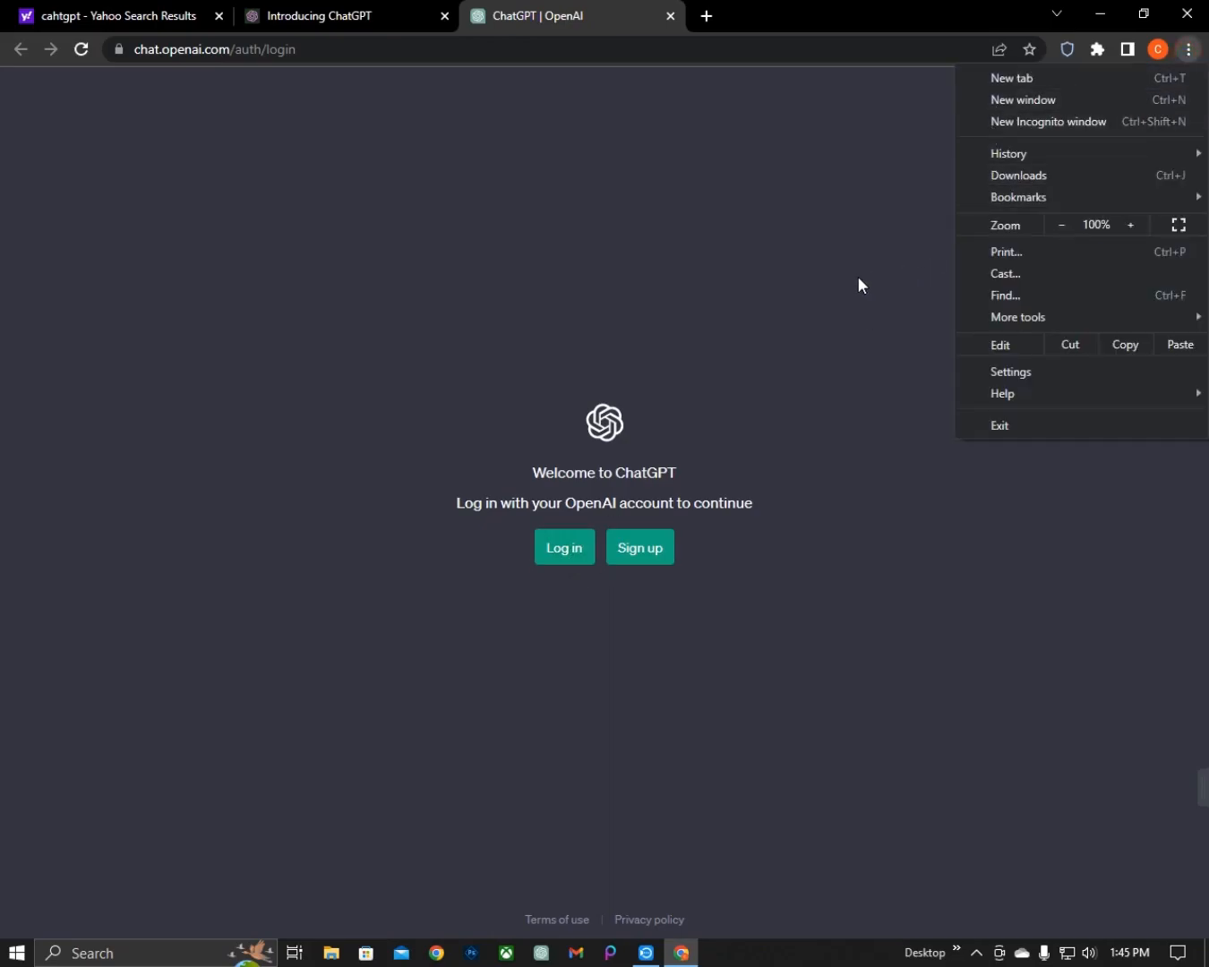
click(857, 286)
click(1186, 50)
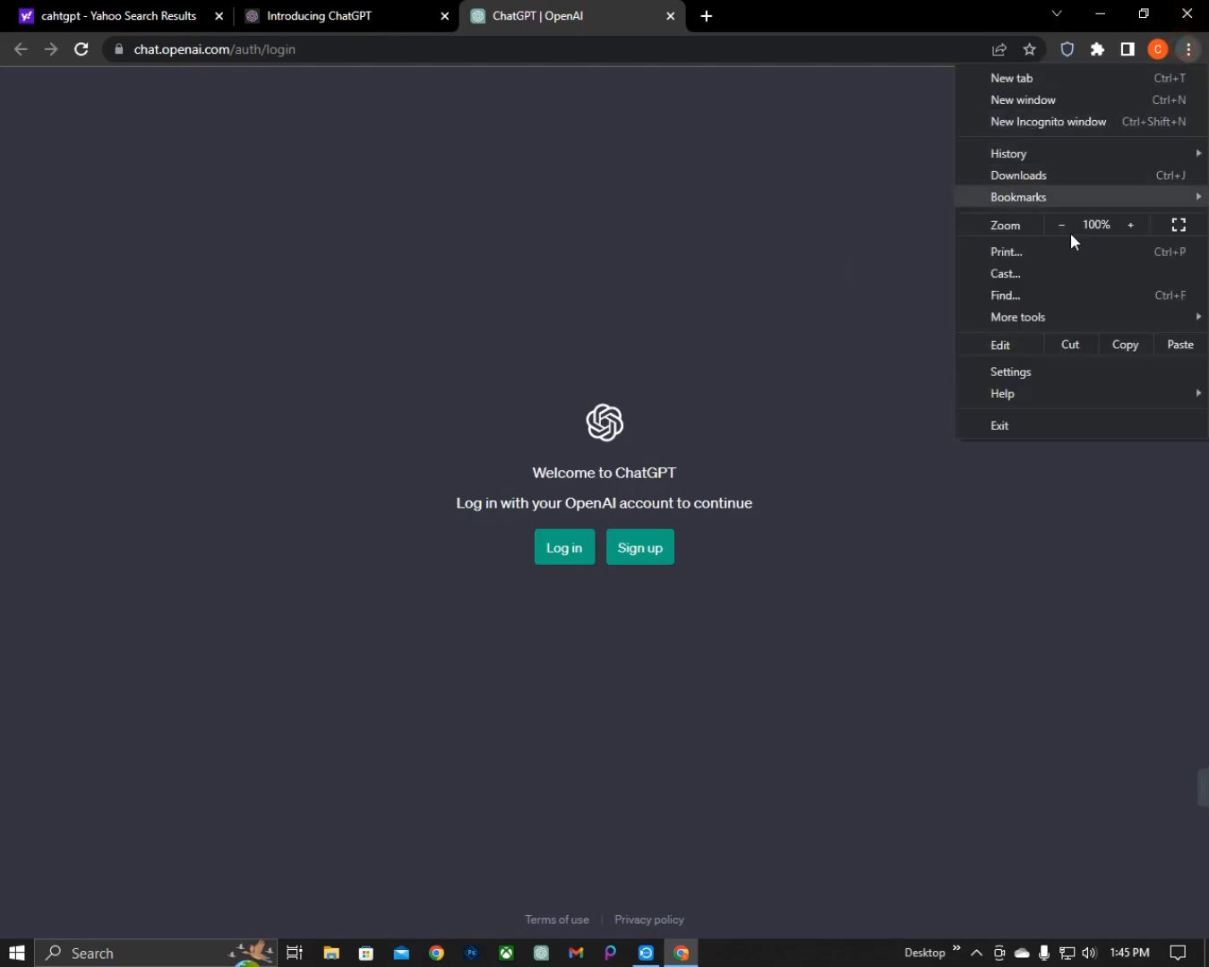
mouse_move(1075, 313)
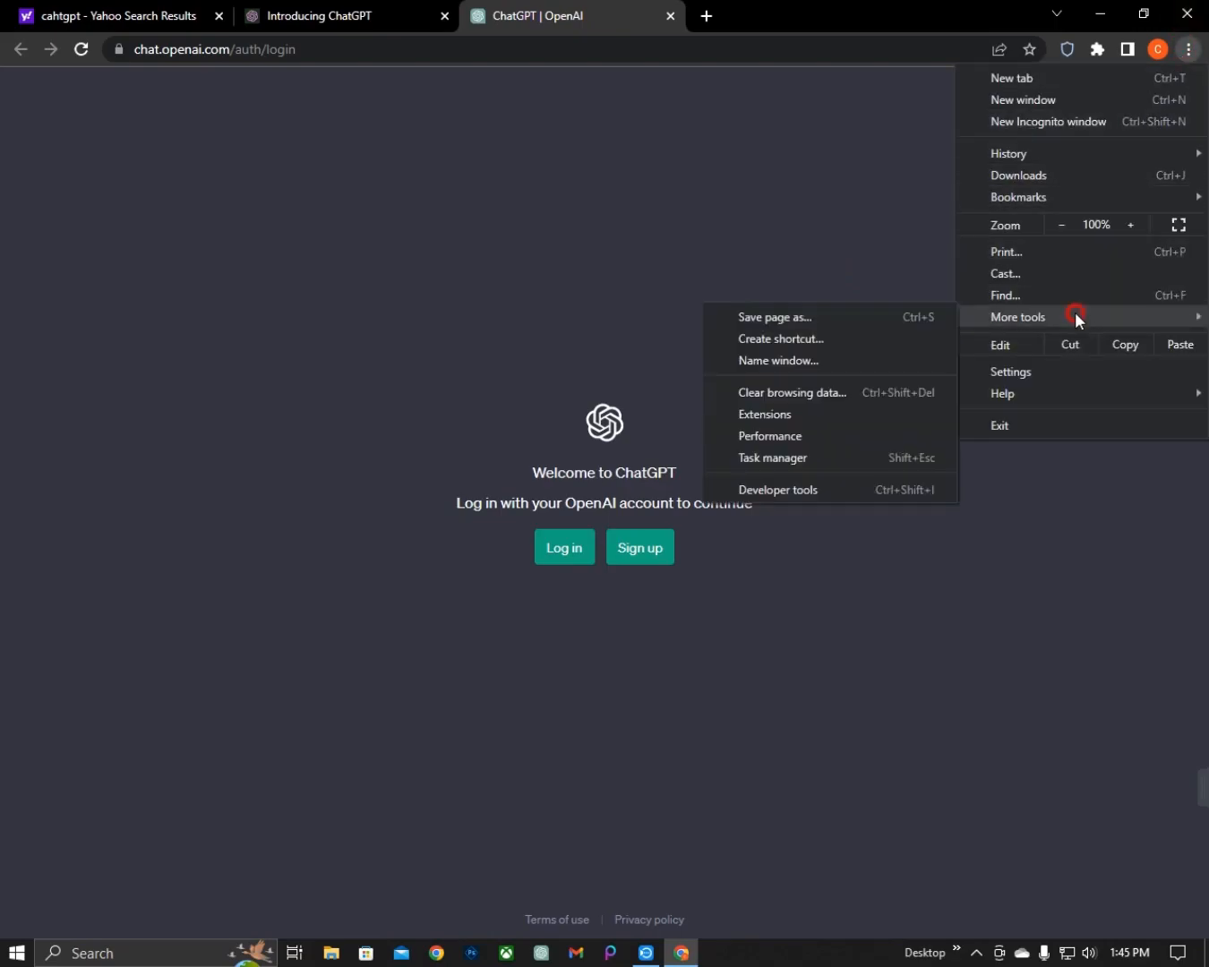
click(823, 338)
click(747, 212)
click(1187, 14)
- Move the Chat GPT shortcut to the middle of the desktop and launch it
right_click(418, 458)
click(492, 512)
drag(179, 216, 671, 494)
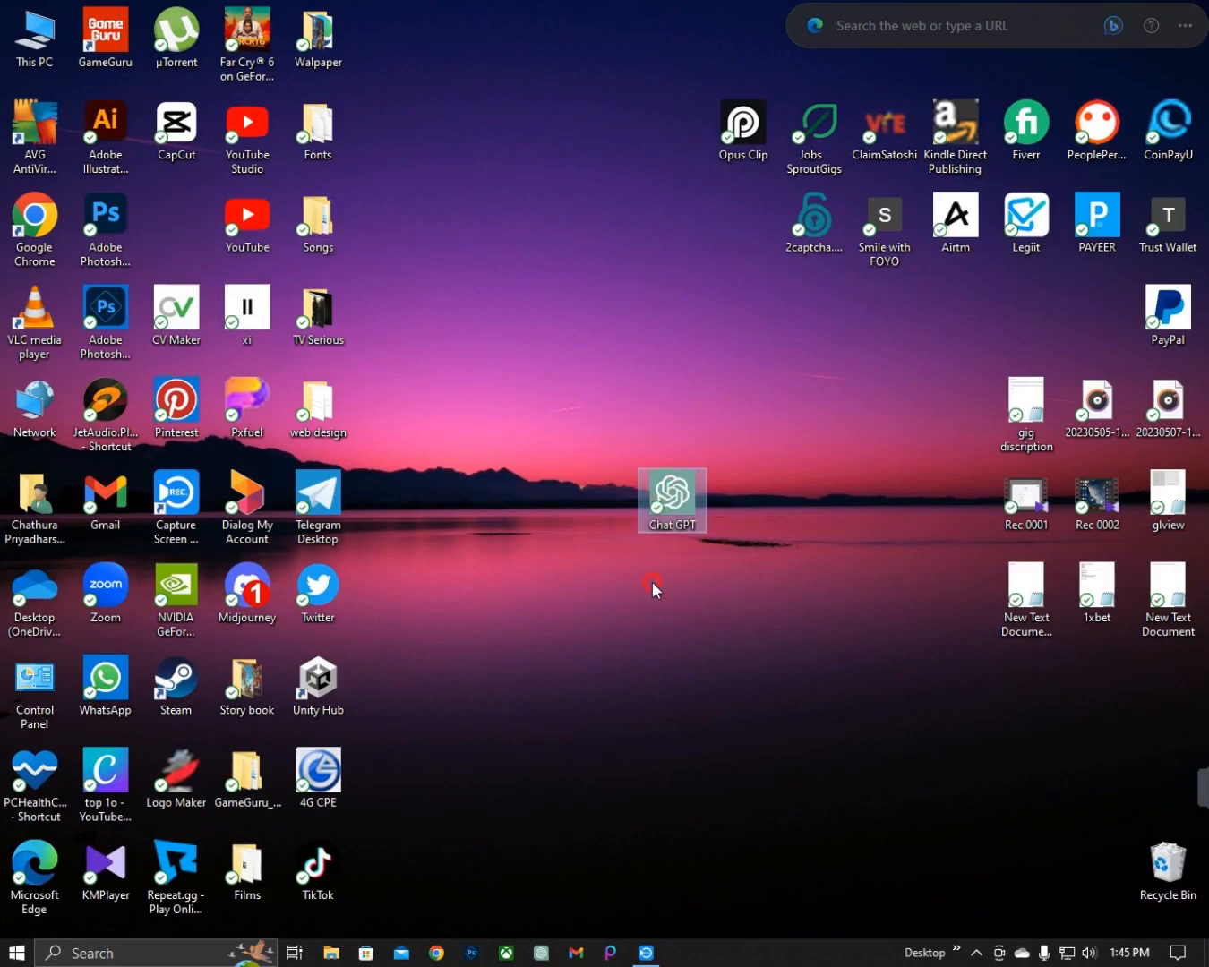
double_click(670, 494)
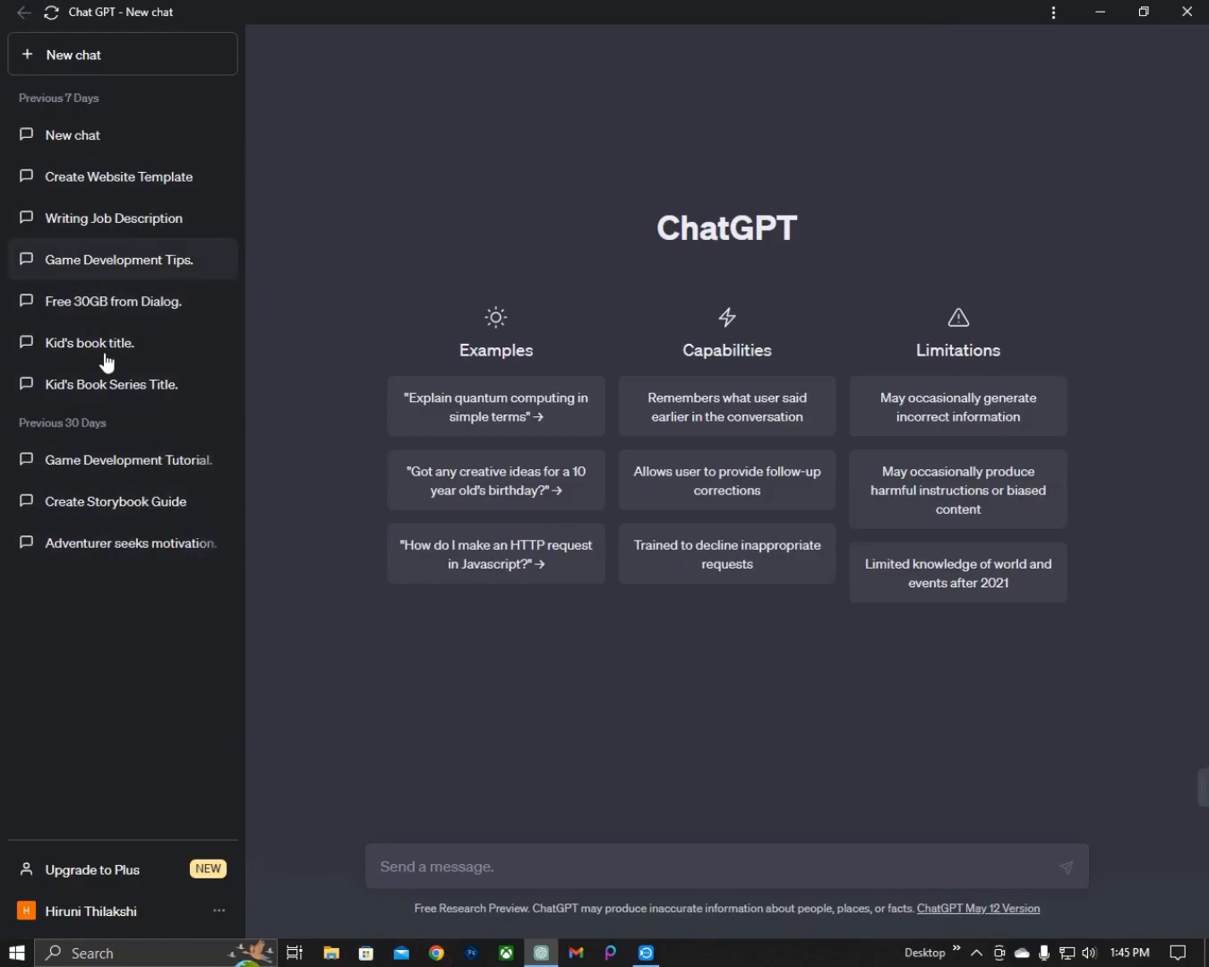
- Ask in a new chat to create a motivation story, correcting the misspelled word before sending, and stop the response while it is generating
click(144, 52)
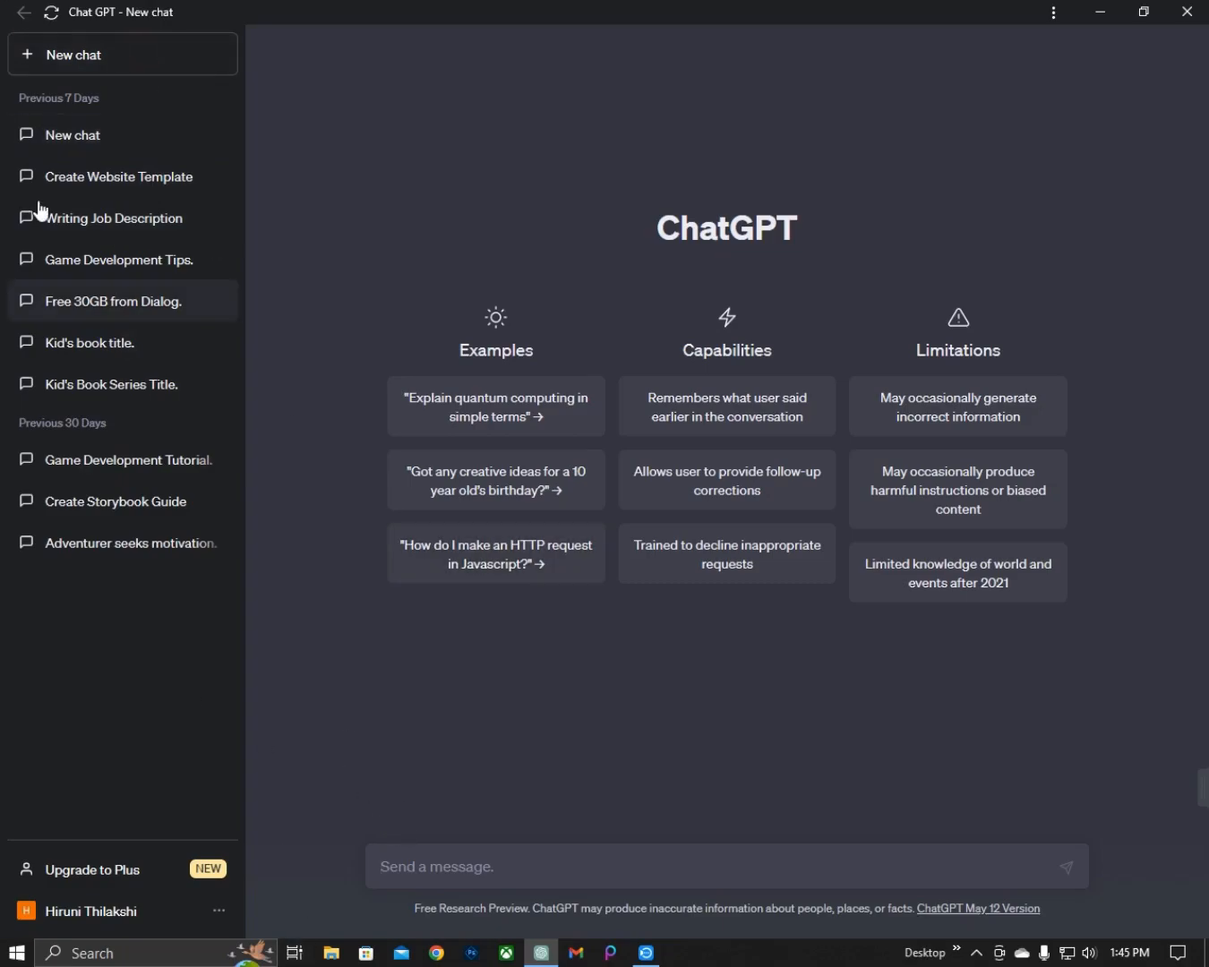
click(406, 874)
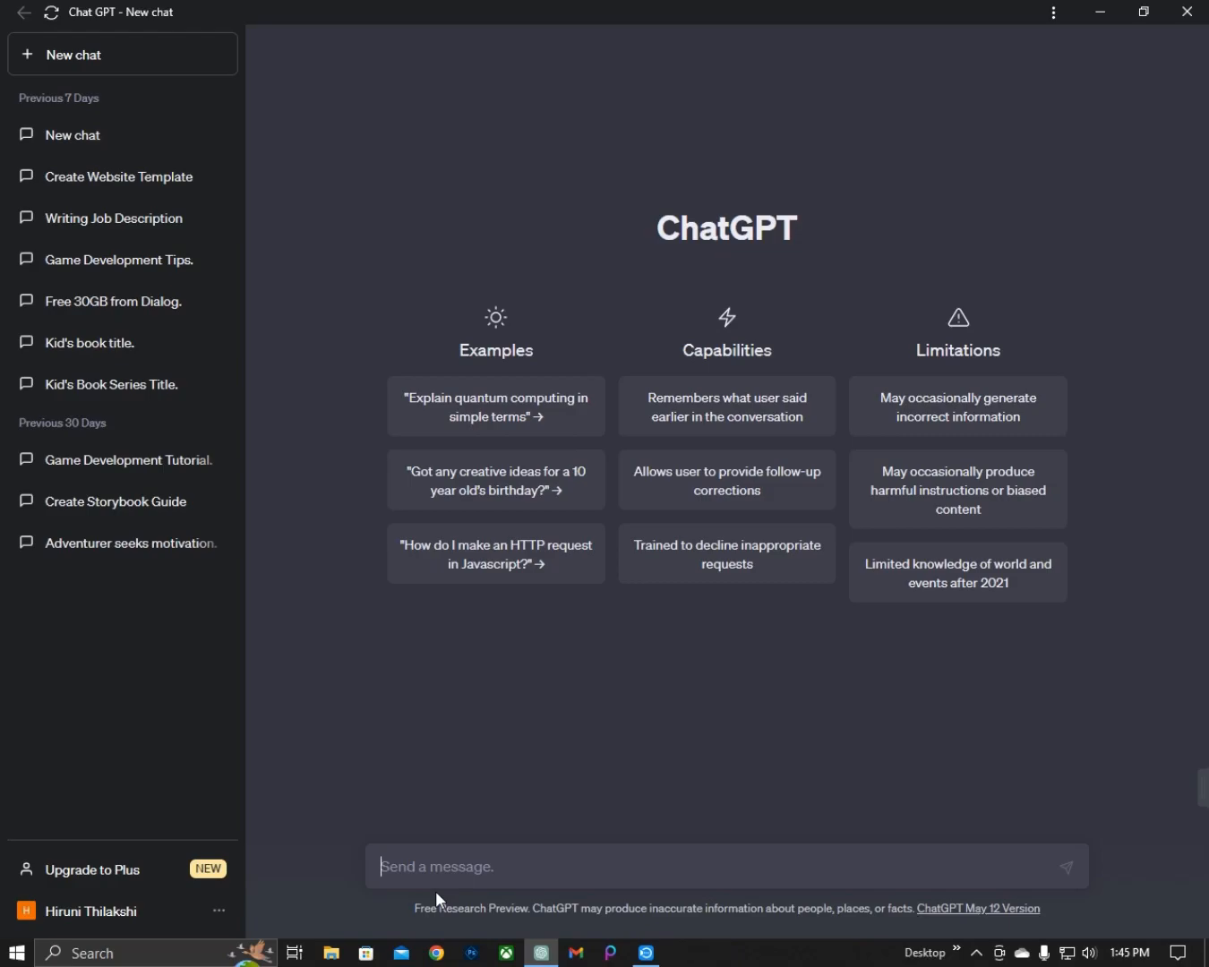
text(i need to create a mtivation)
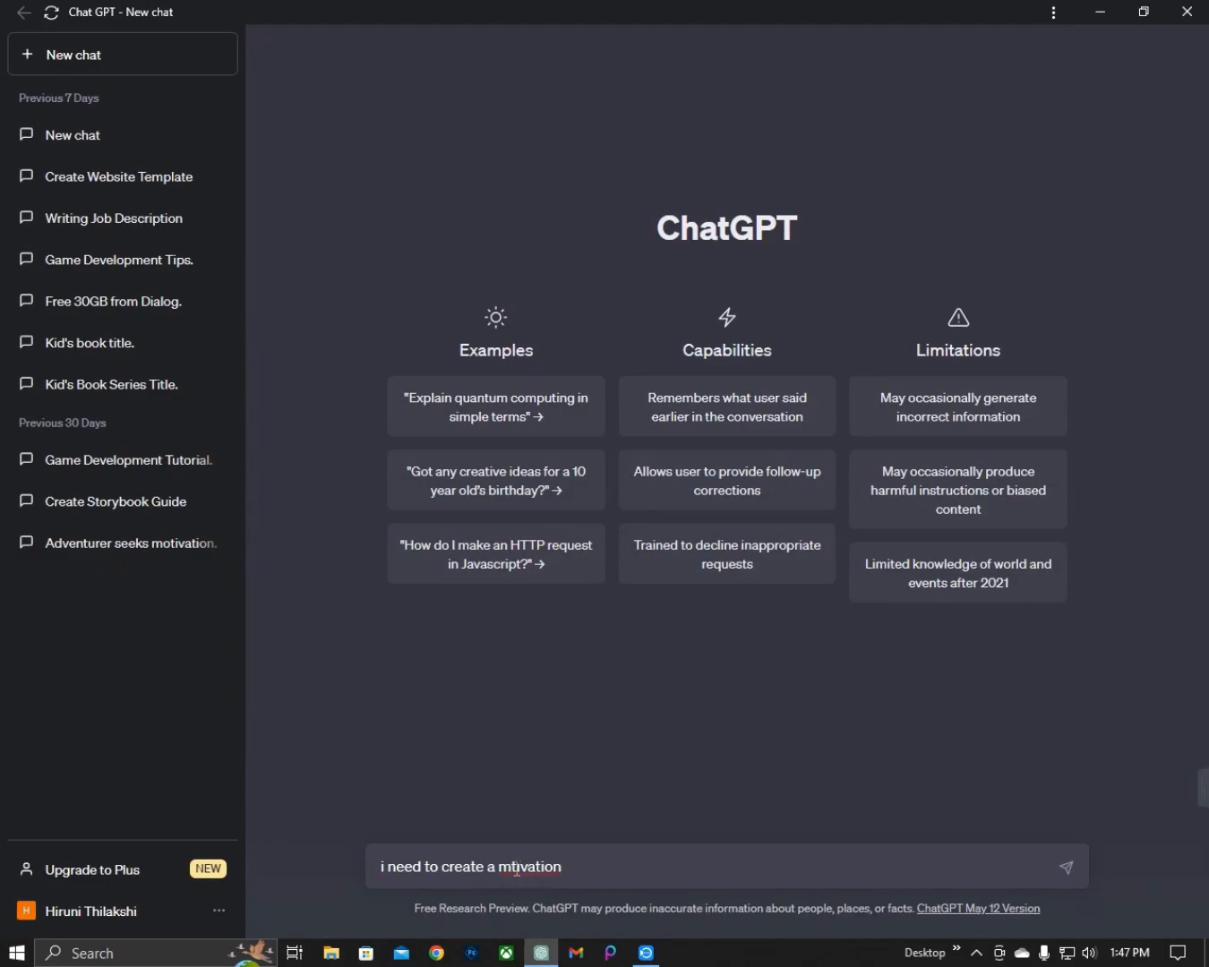
right_click(519, 865)
click(626, 631)
text(ory)
key(Return)
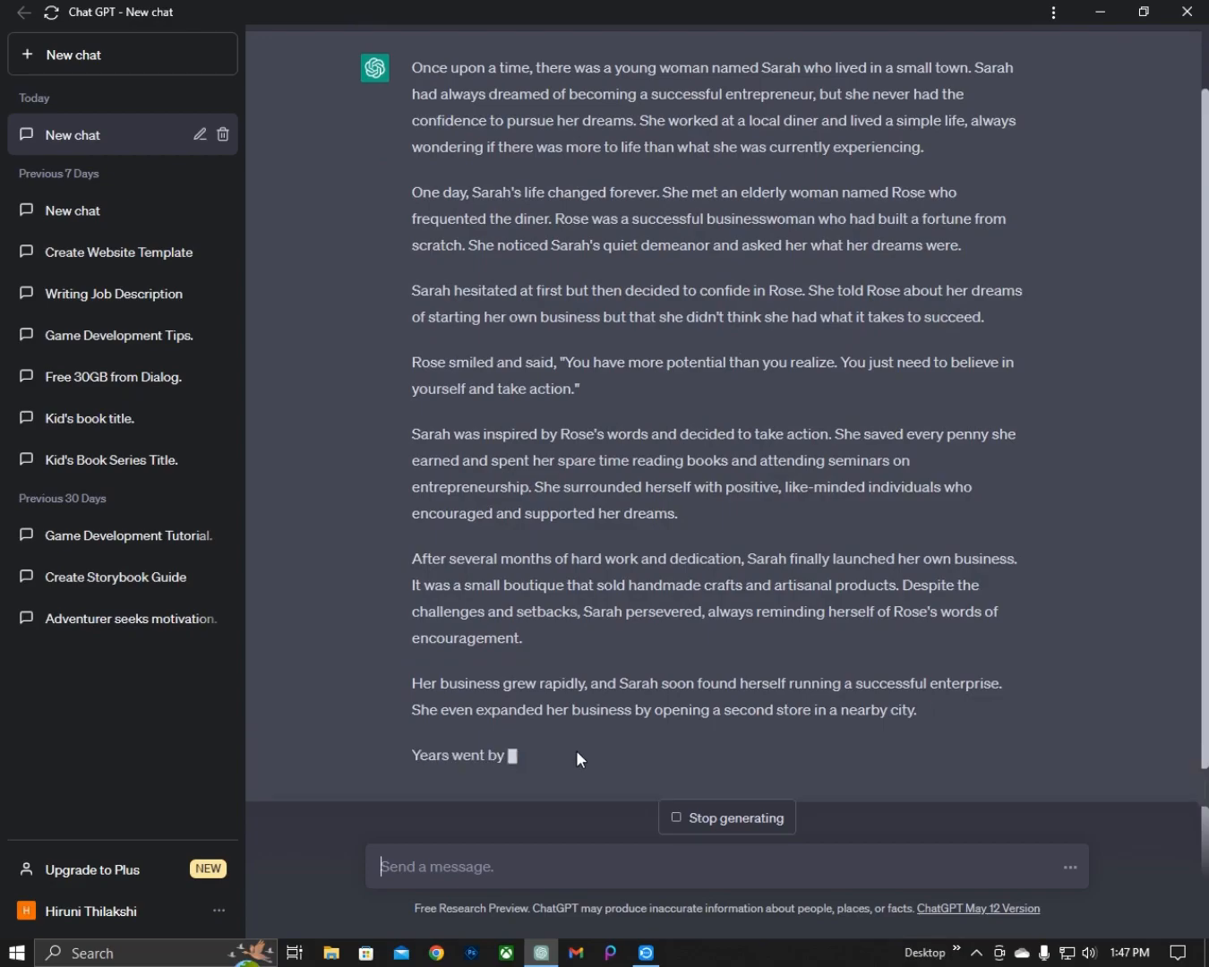
click(689, 831)
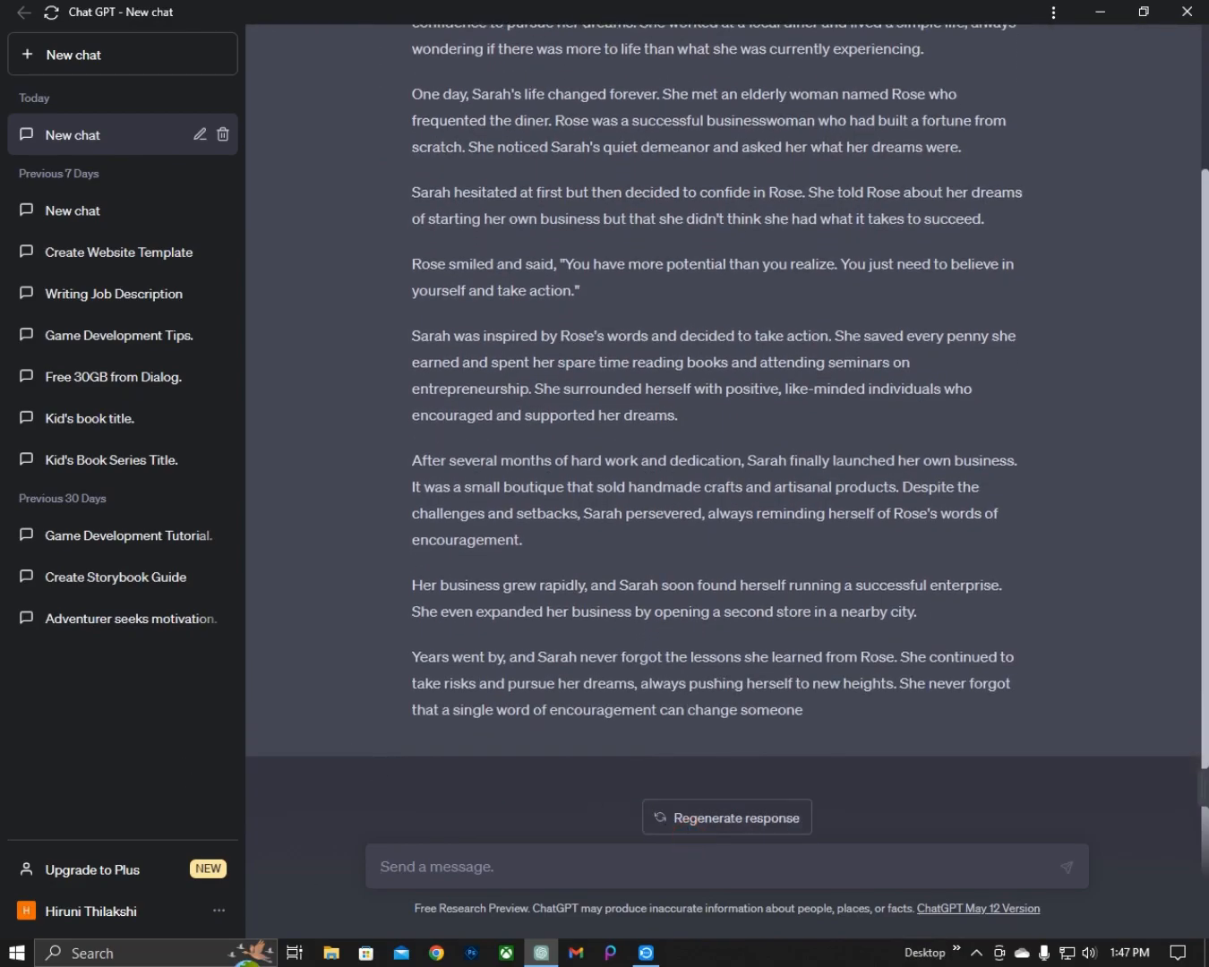
- Send the follow-up request "give me some motivation" in the same chat
click(424, 866)
text(give me so)
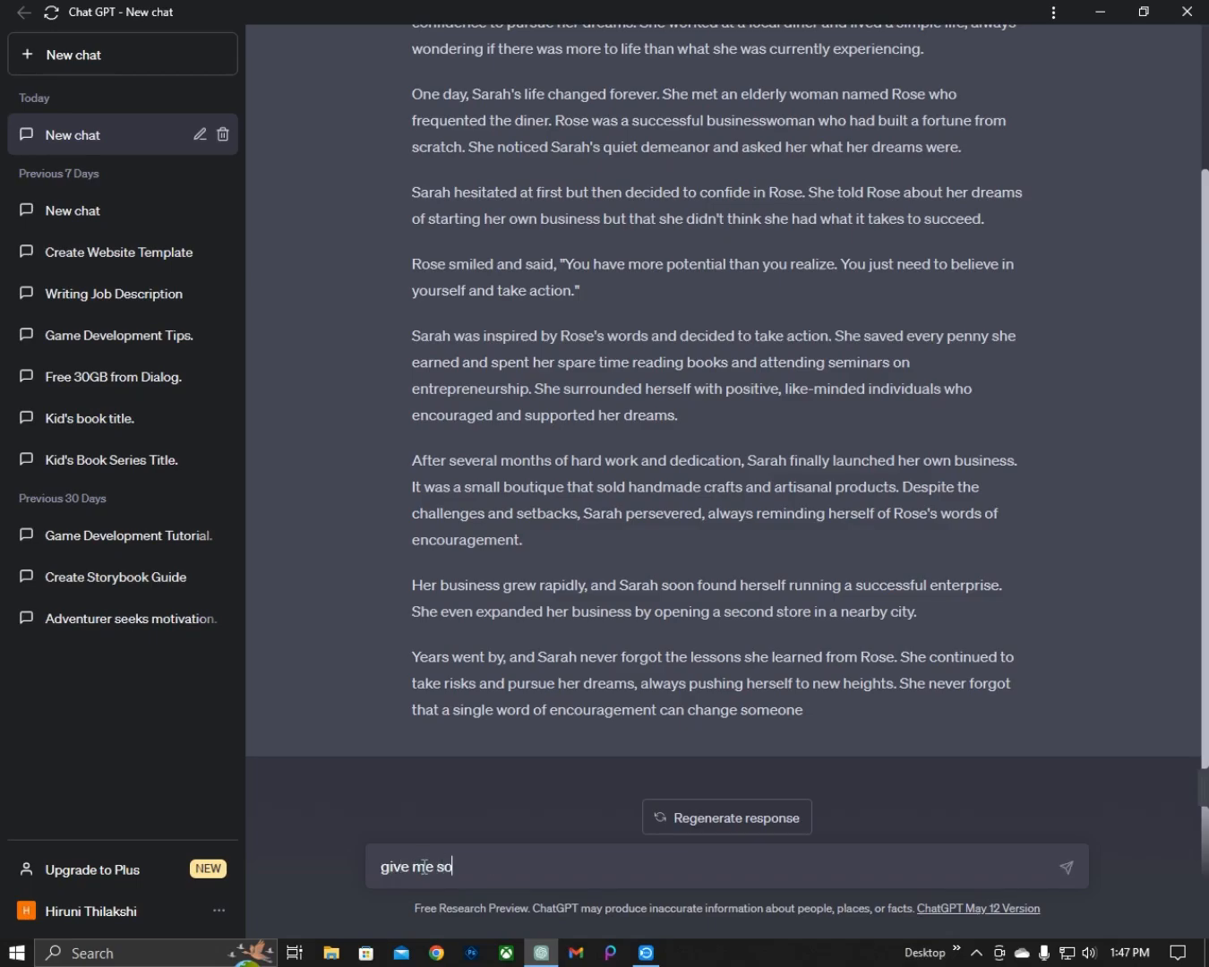
text(m motivation)
key(Return)
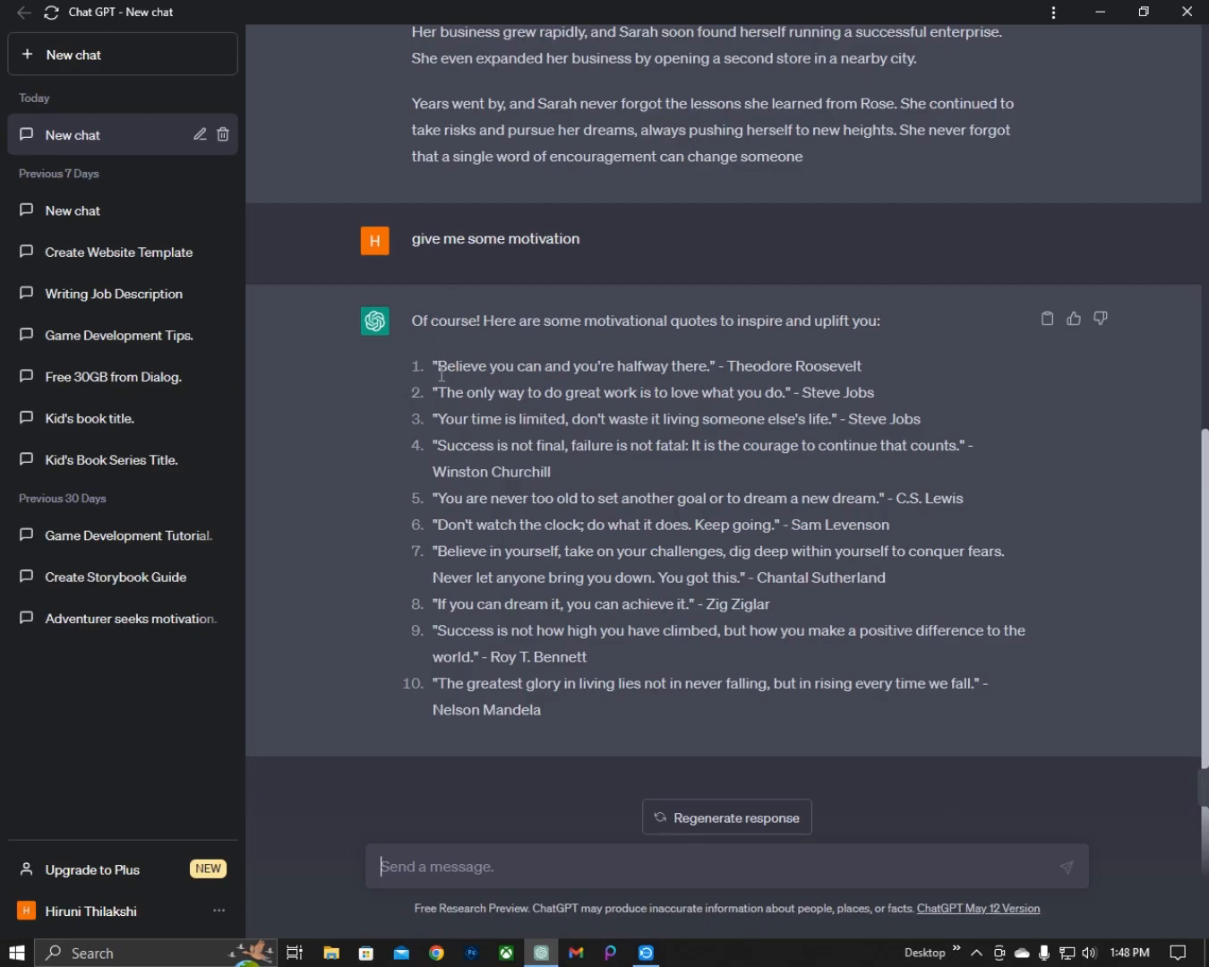
- Copy the first quote, "Believe you can and you're halfway there.", into a new message, add "give me a short story for this" and send it
drag(437, 366, 706, 364)
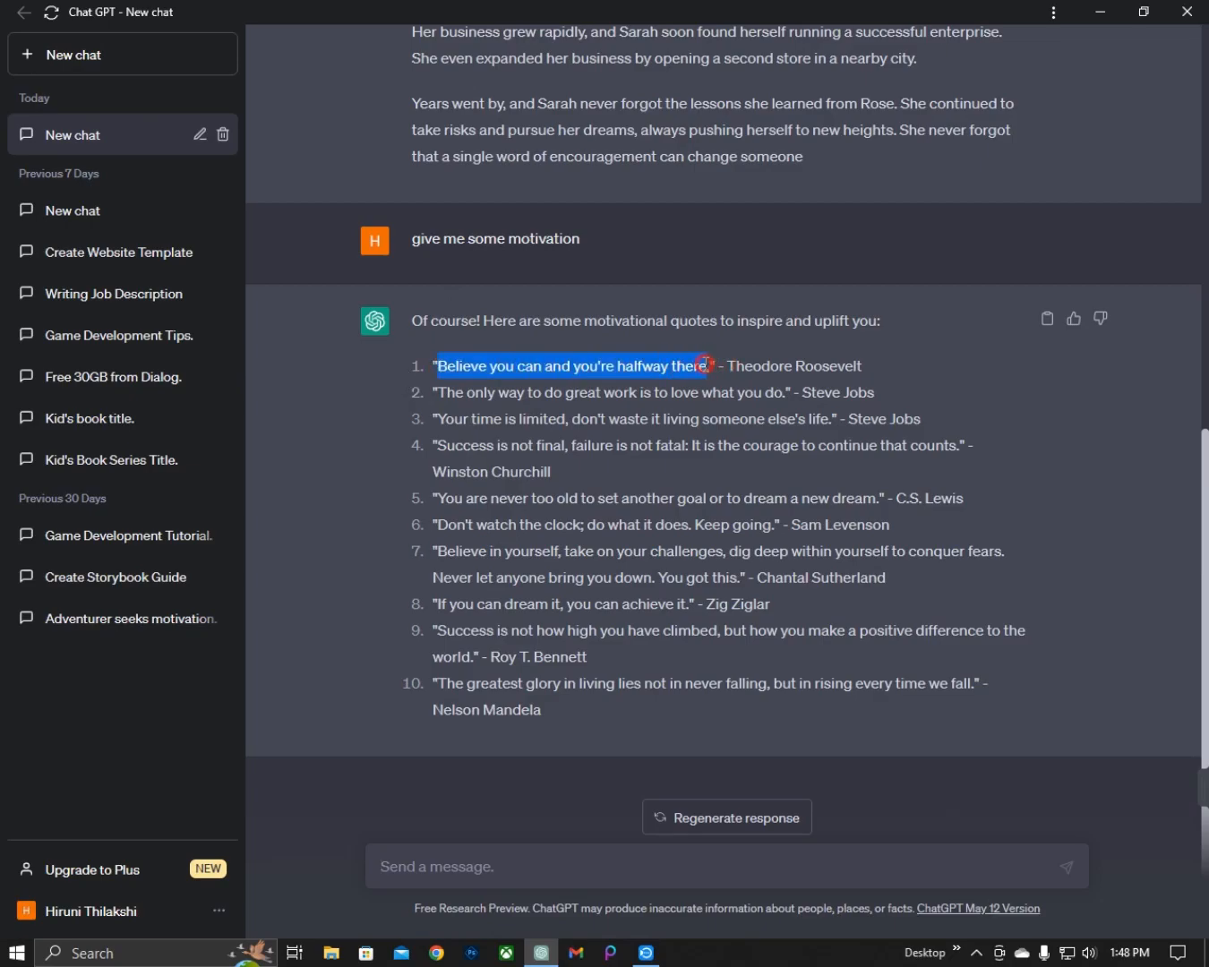
right_click(655, 369)
click(690, 385)
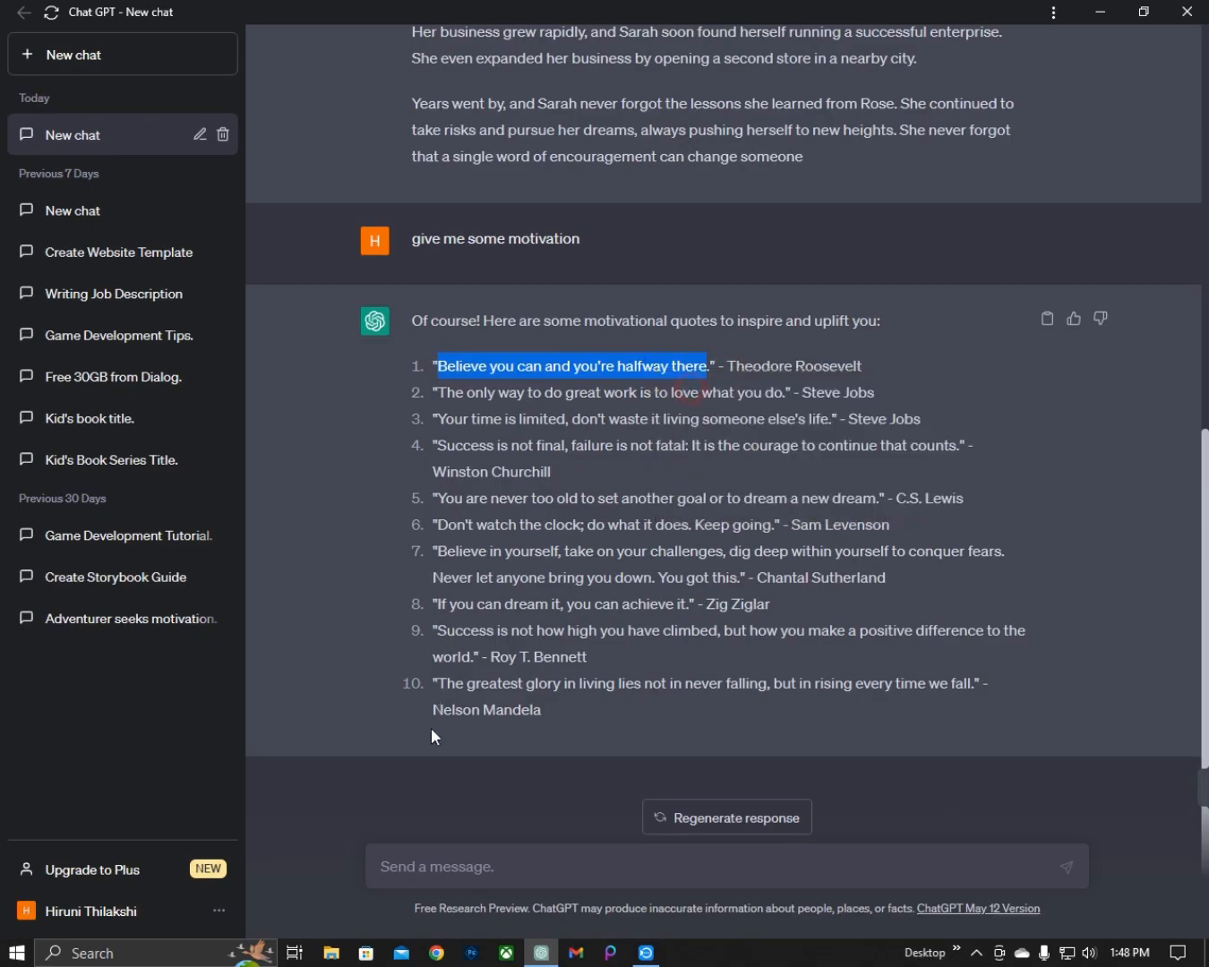
click(395, 849)
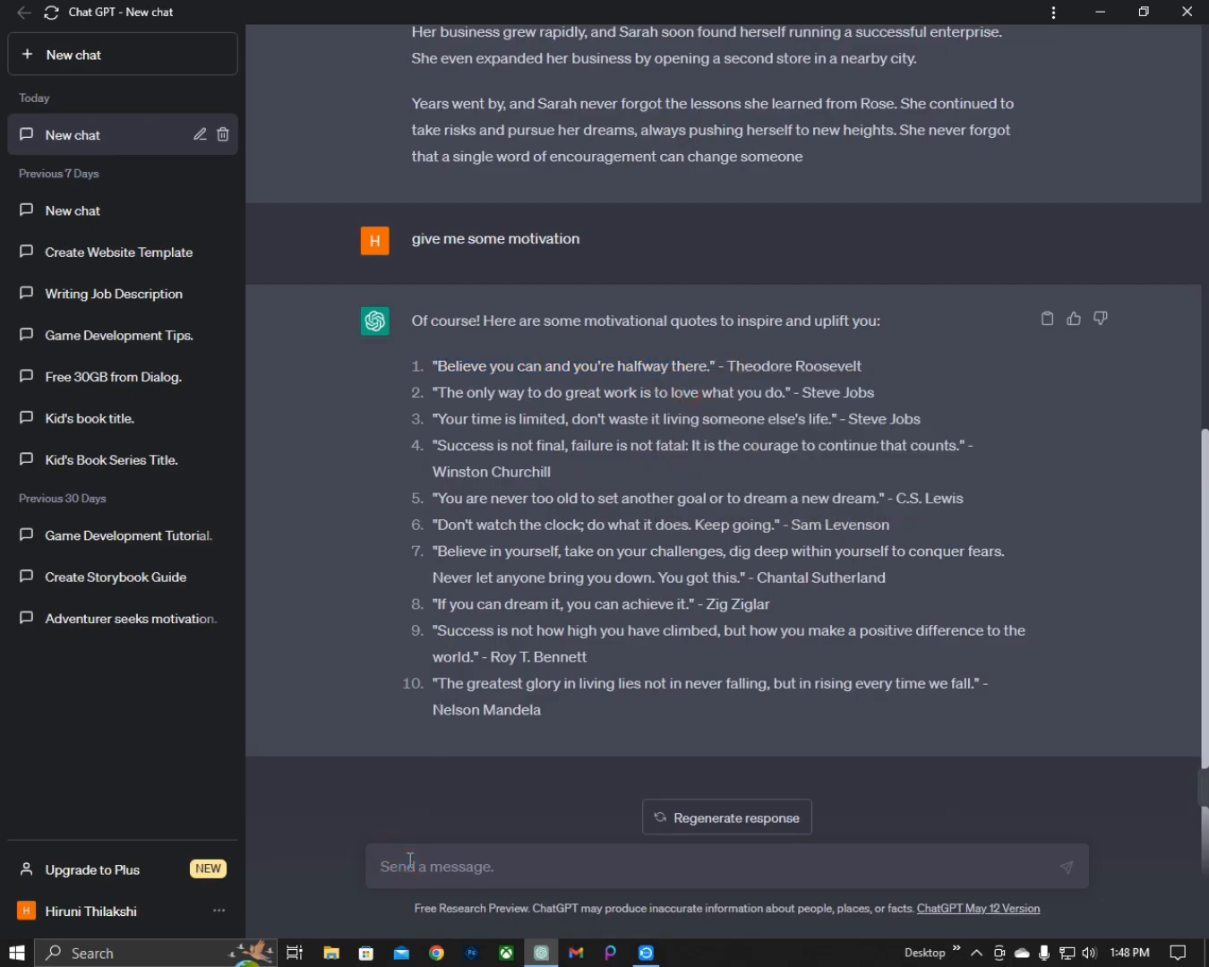
key(ctrl+v)
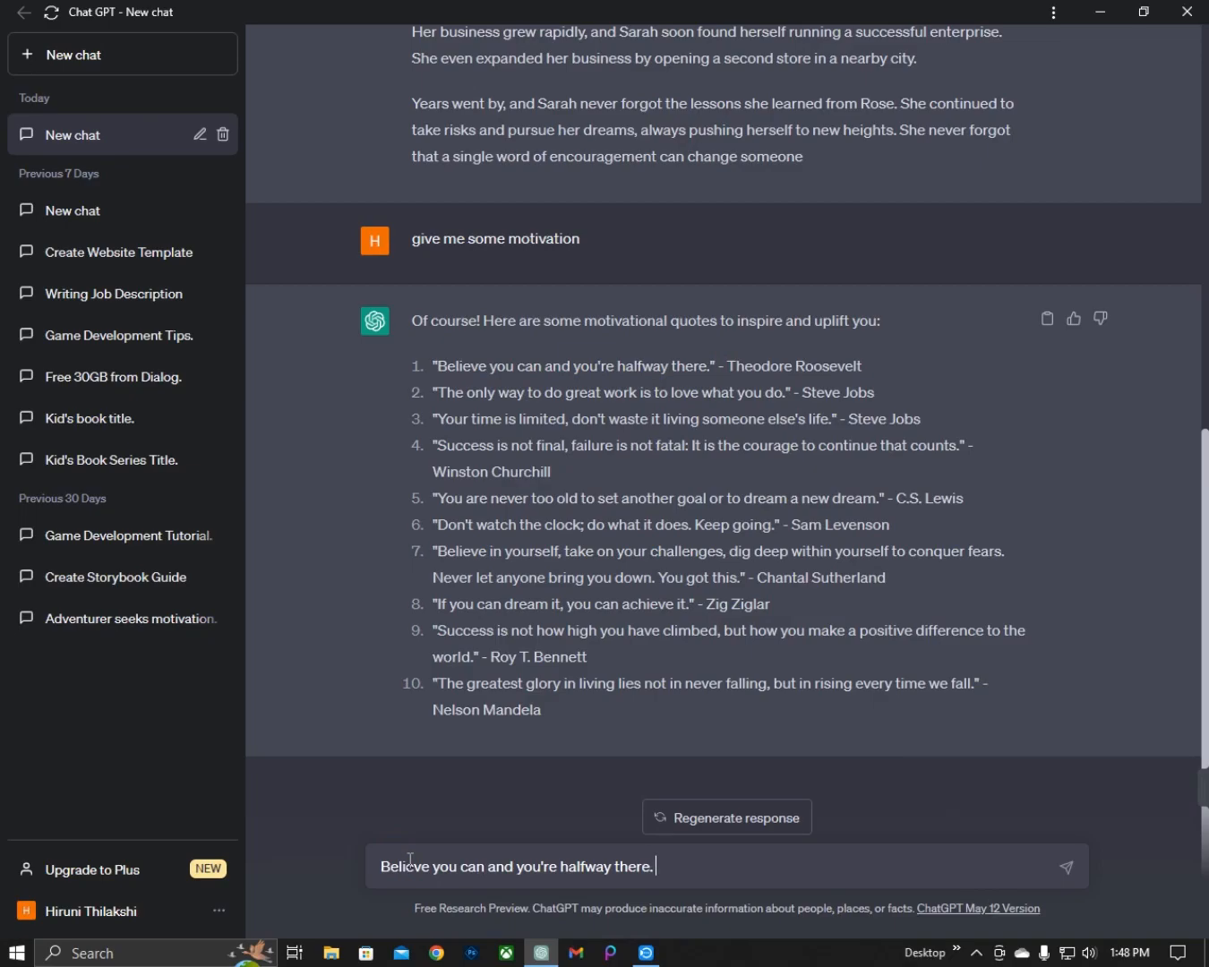
text(give me a short story)
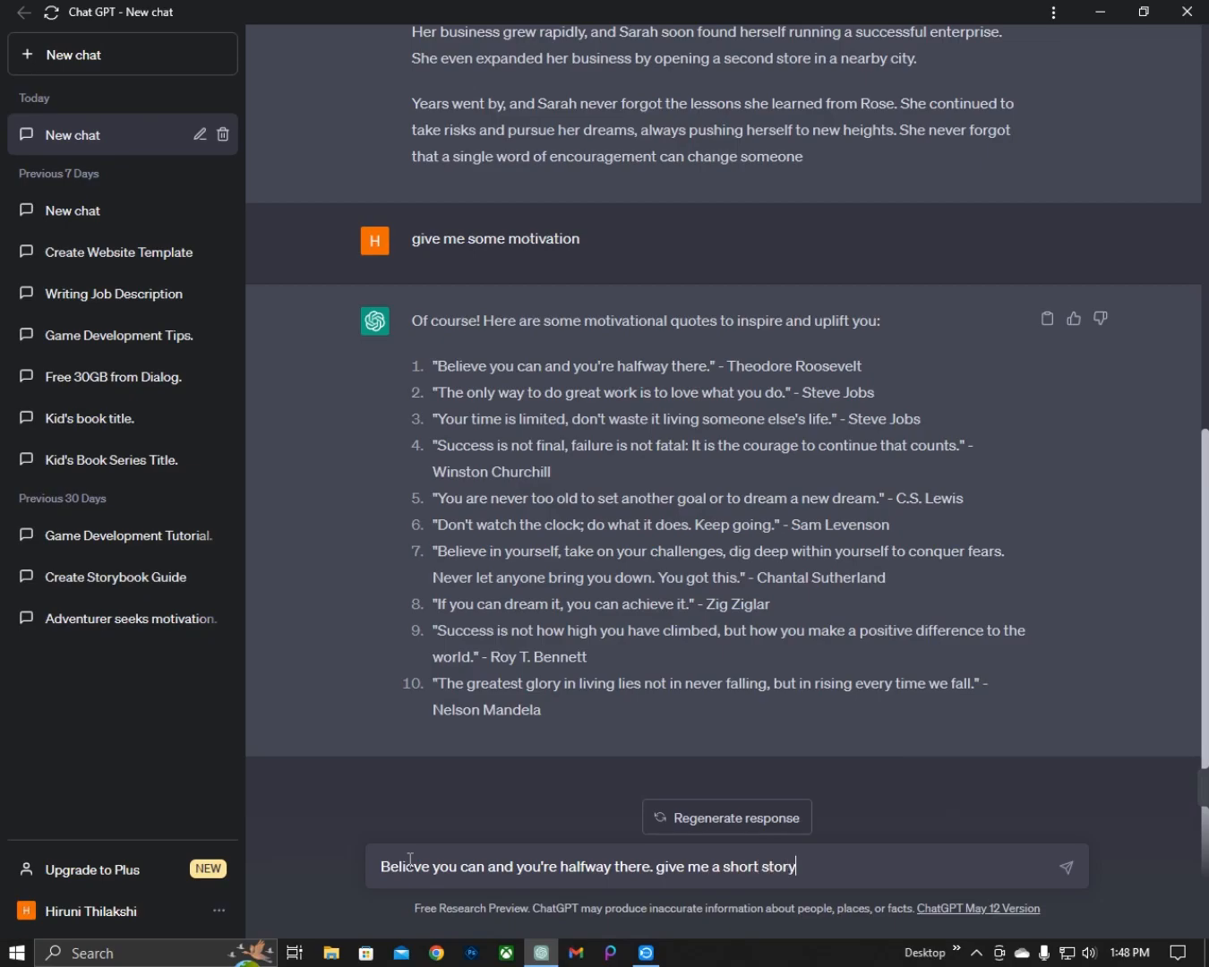
text( for this)
key(Return)
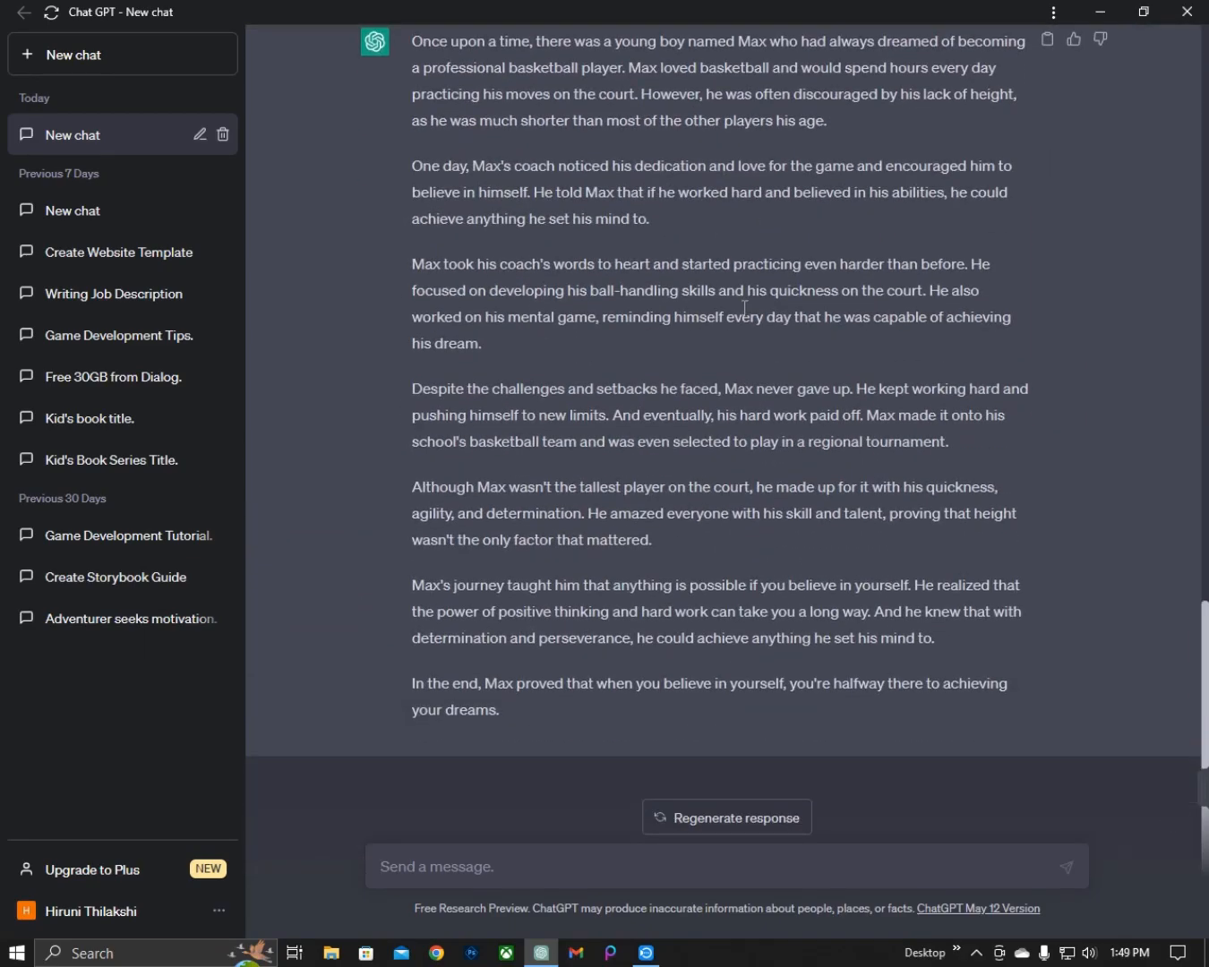
- Look through the generated short story and copy the whole response to the clipboard
scroll(725, 394, up, 4)
scroll(717, 406, down, 4)
scroll(669, 380, down, 1)
scroll(582, 392, up, 1)
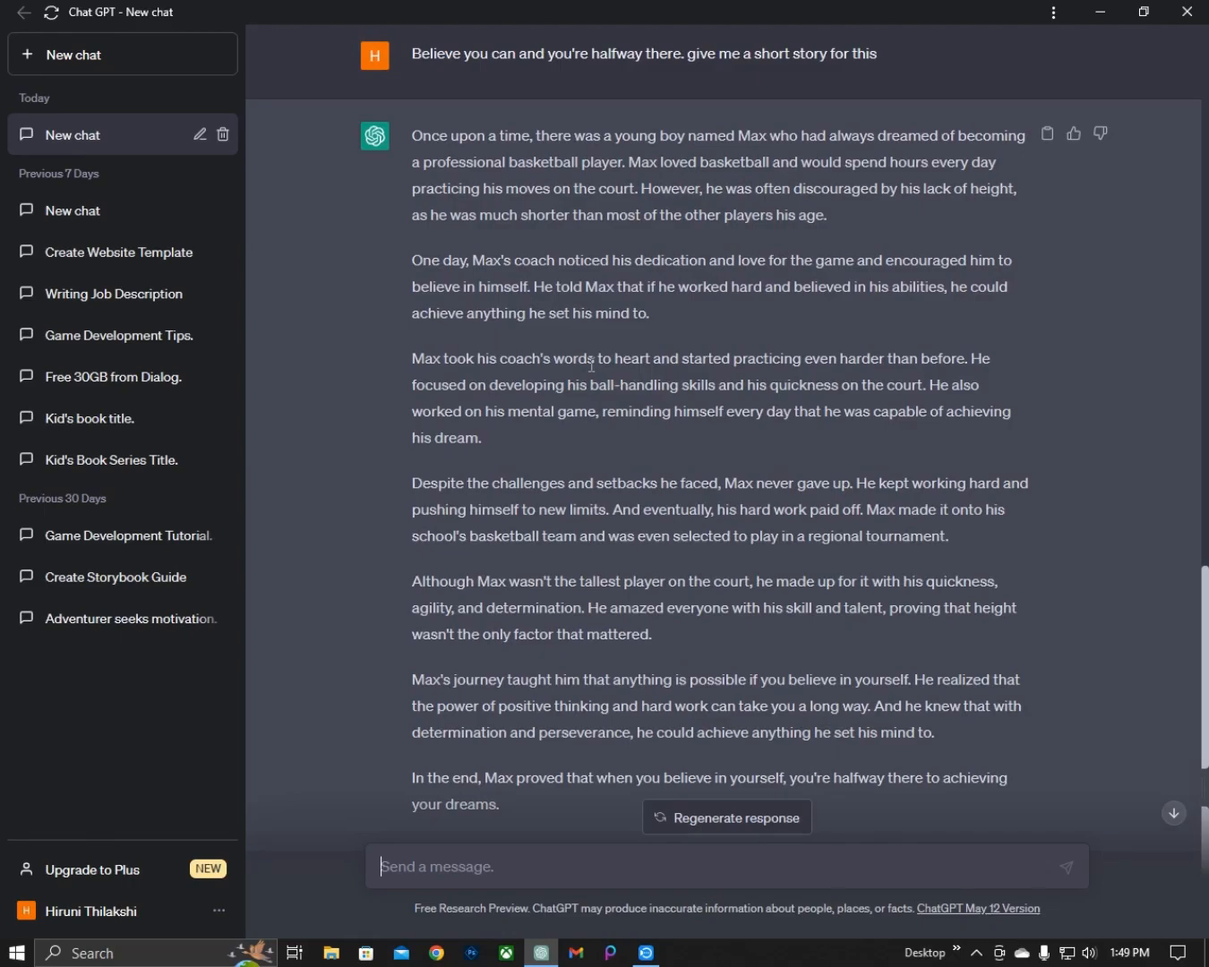
scroll(591, 365, up, 3)
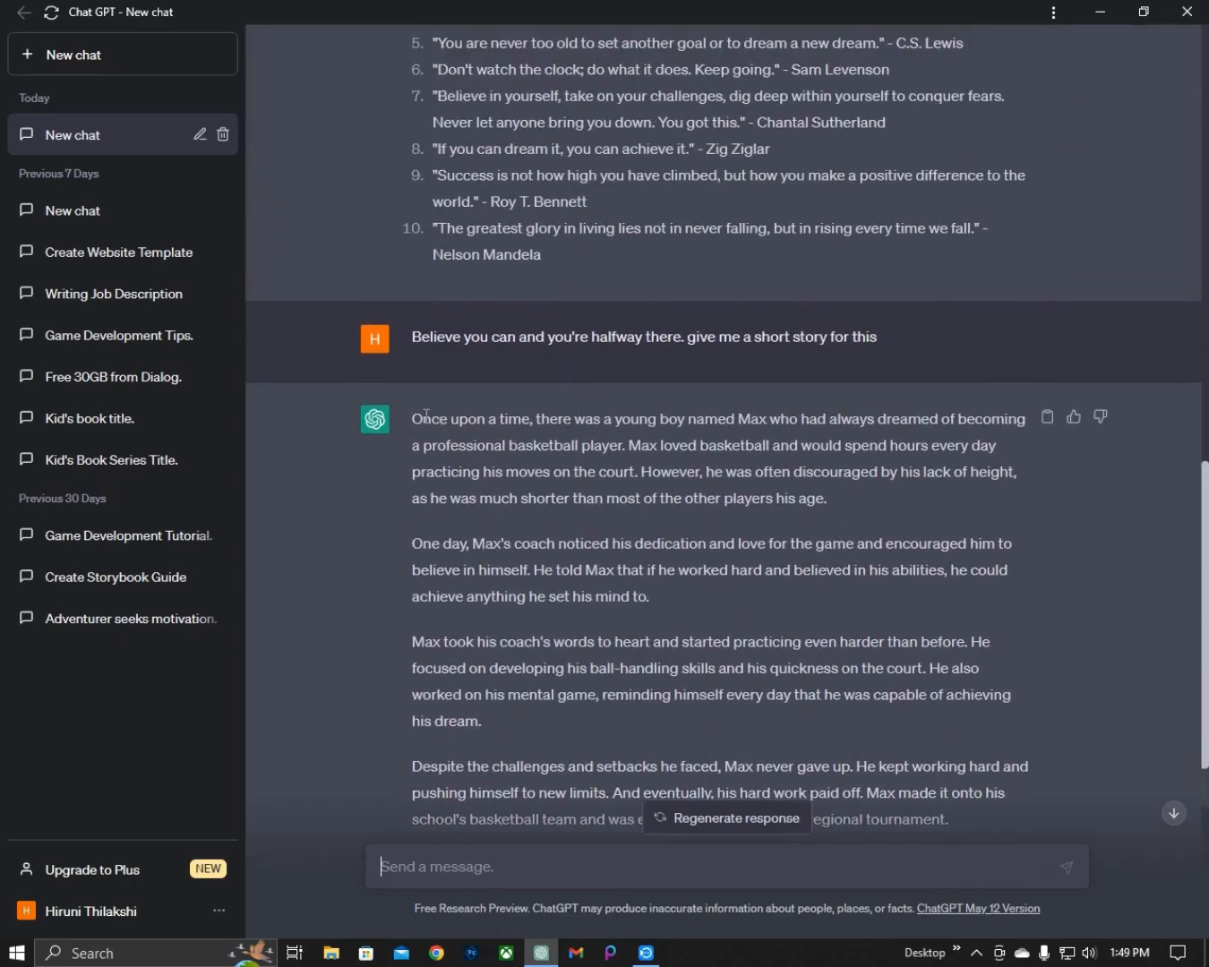
click(1047, 417)
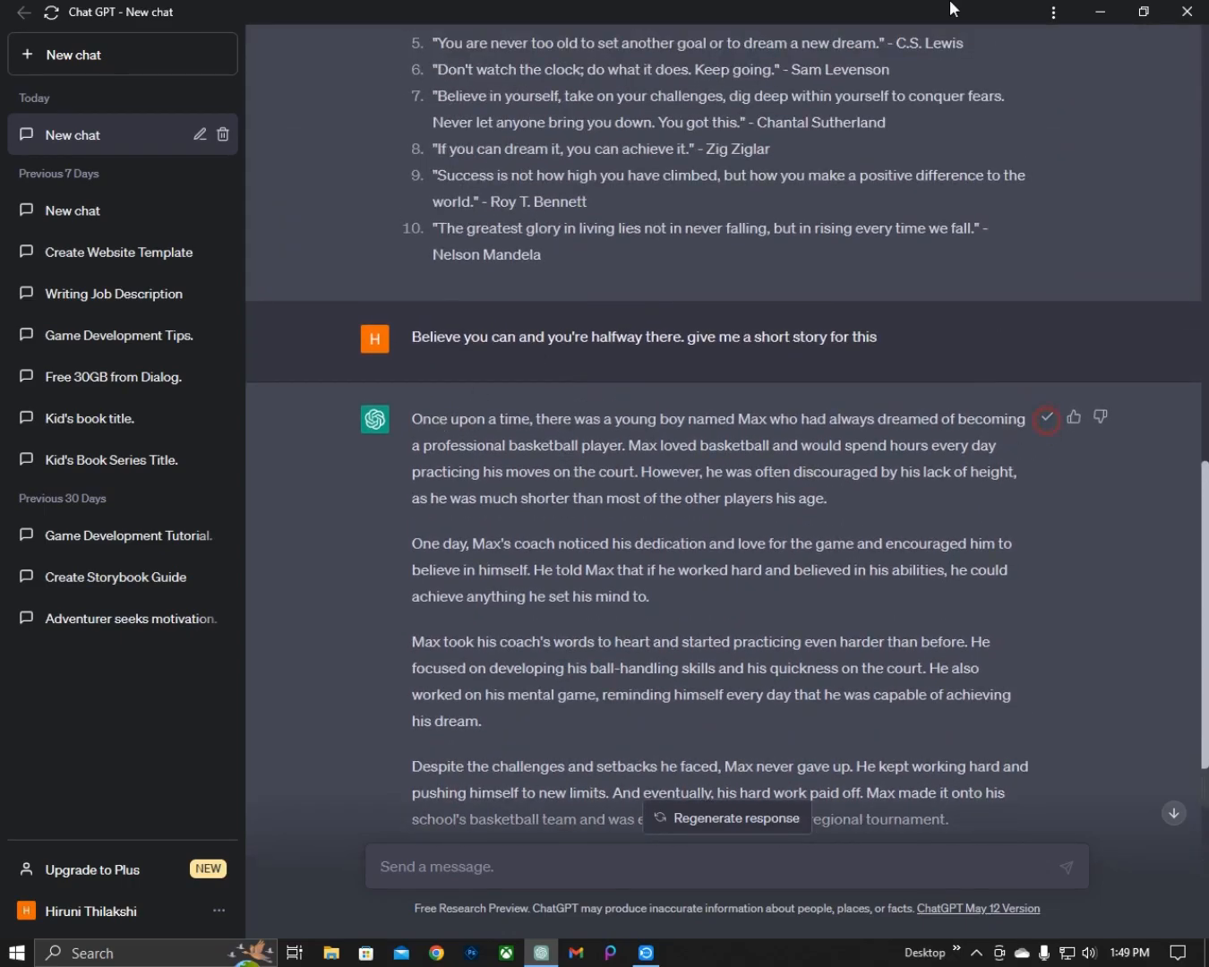
- Switch to Chrome with the Chase Your Dreams profile, search for "speechgen" and open the speechgen.io text-to-speech converter
click(1106, 10)
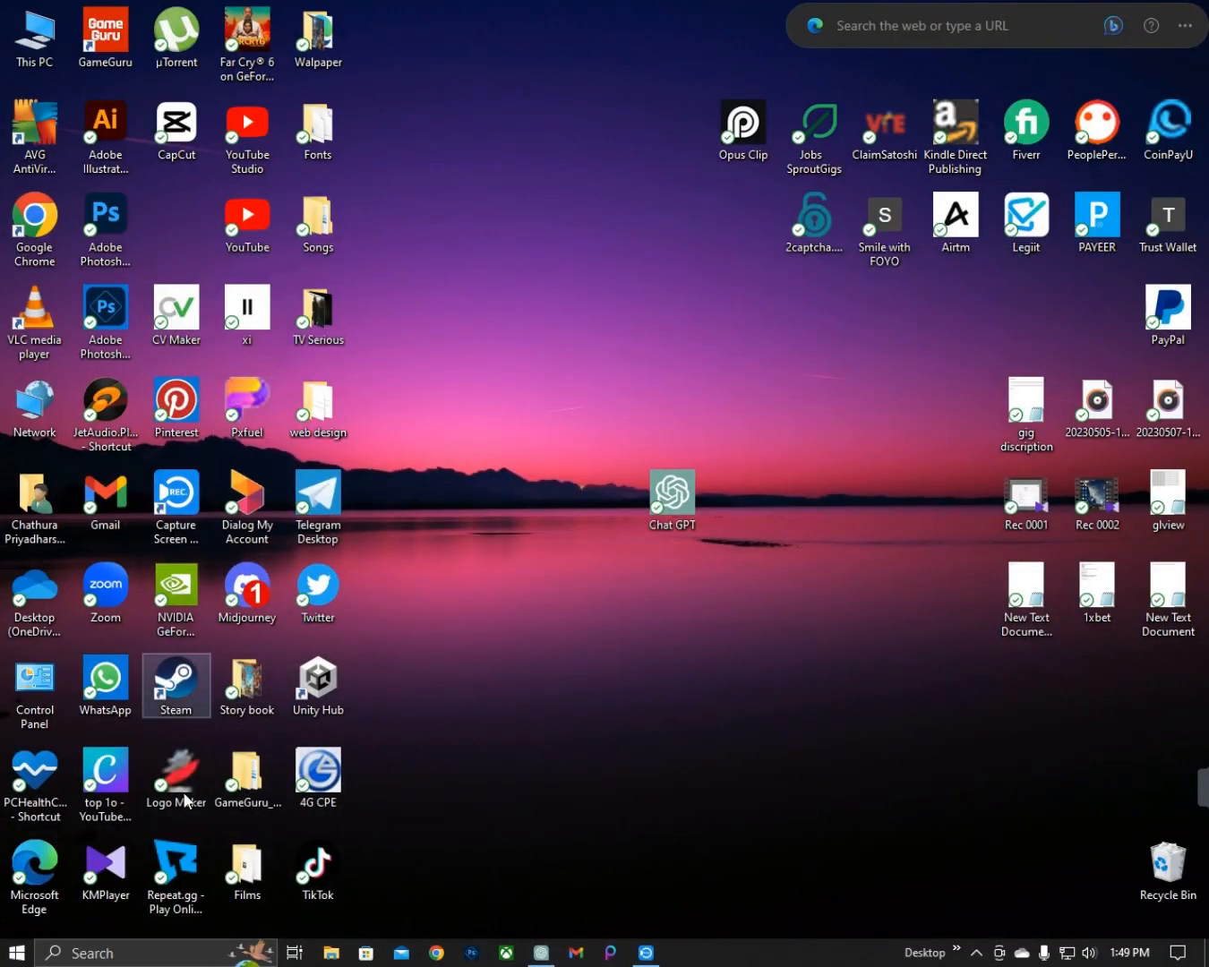
click(436, 953)
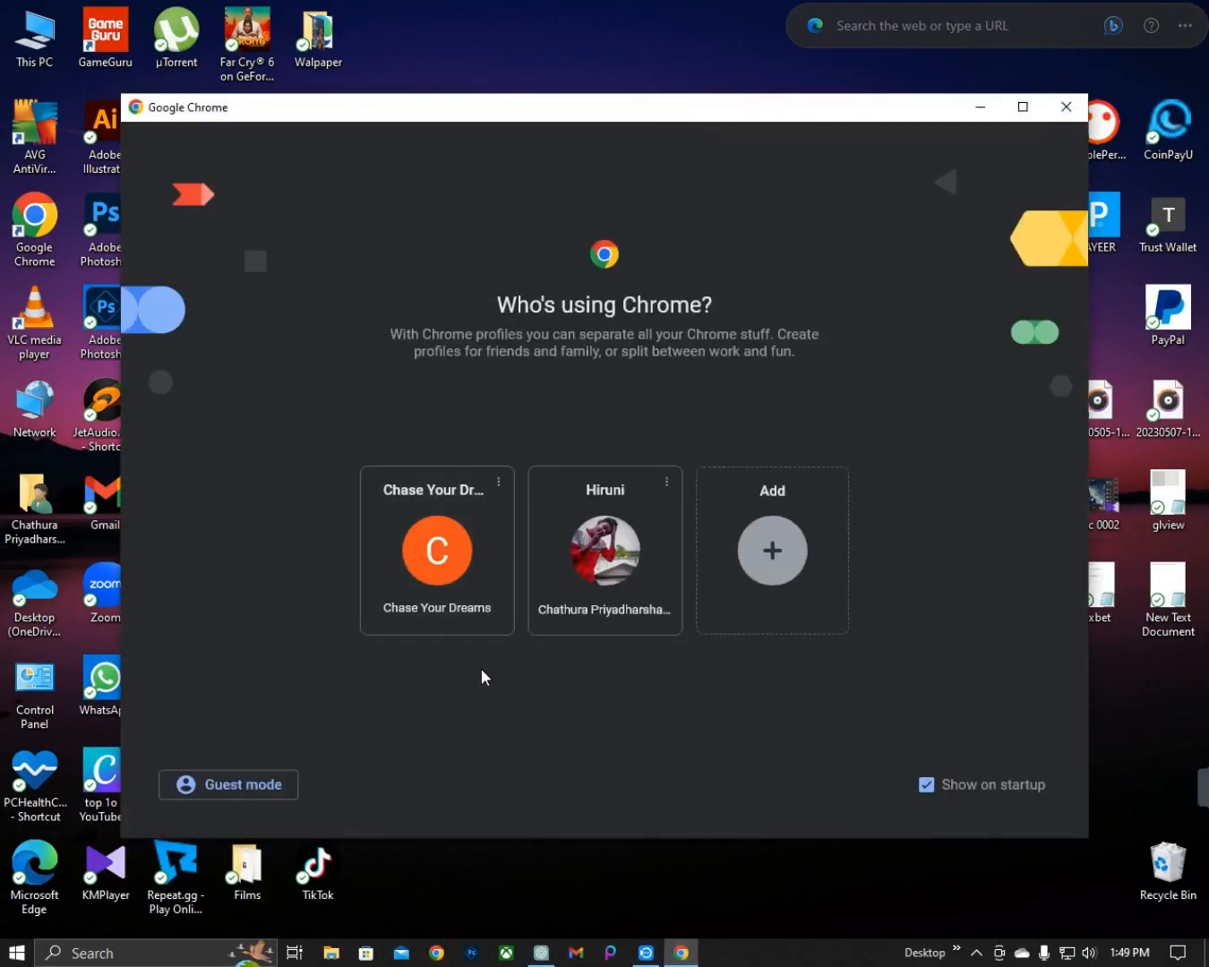
click(454, 562)
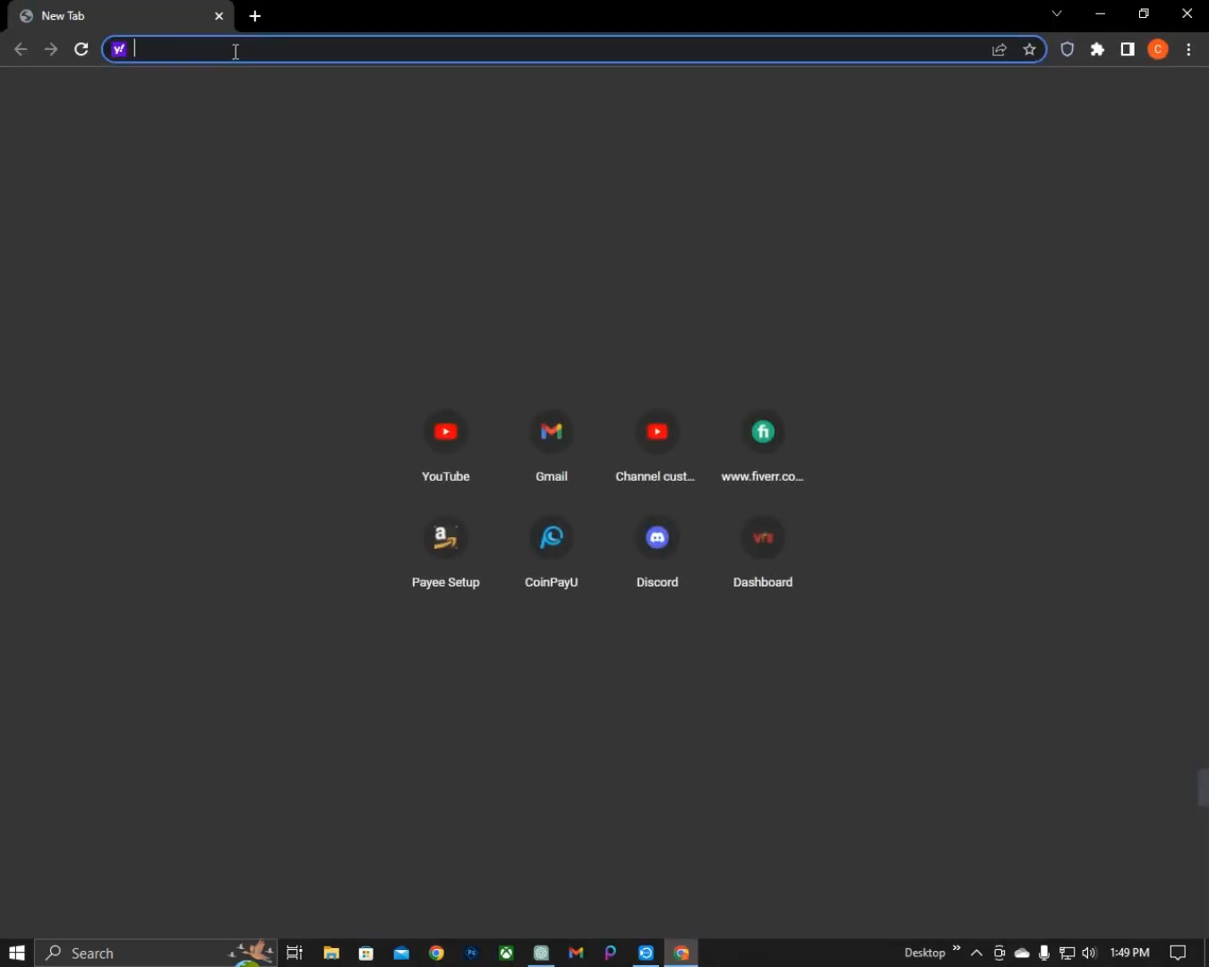
text(spee)
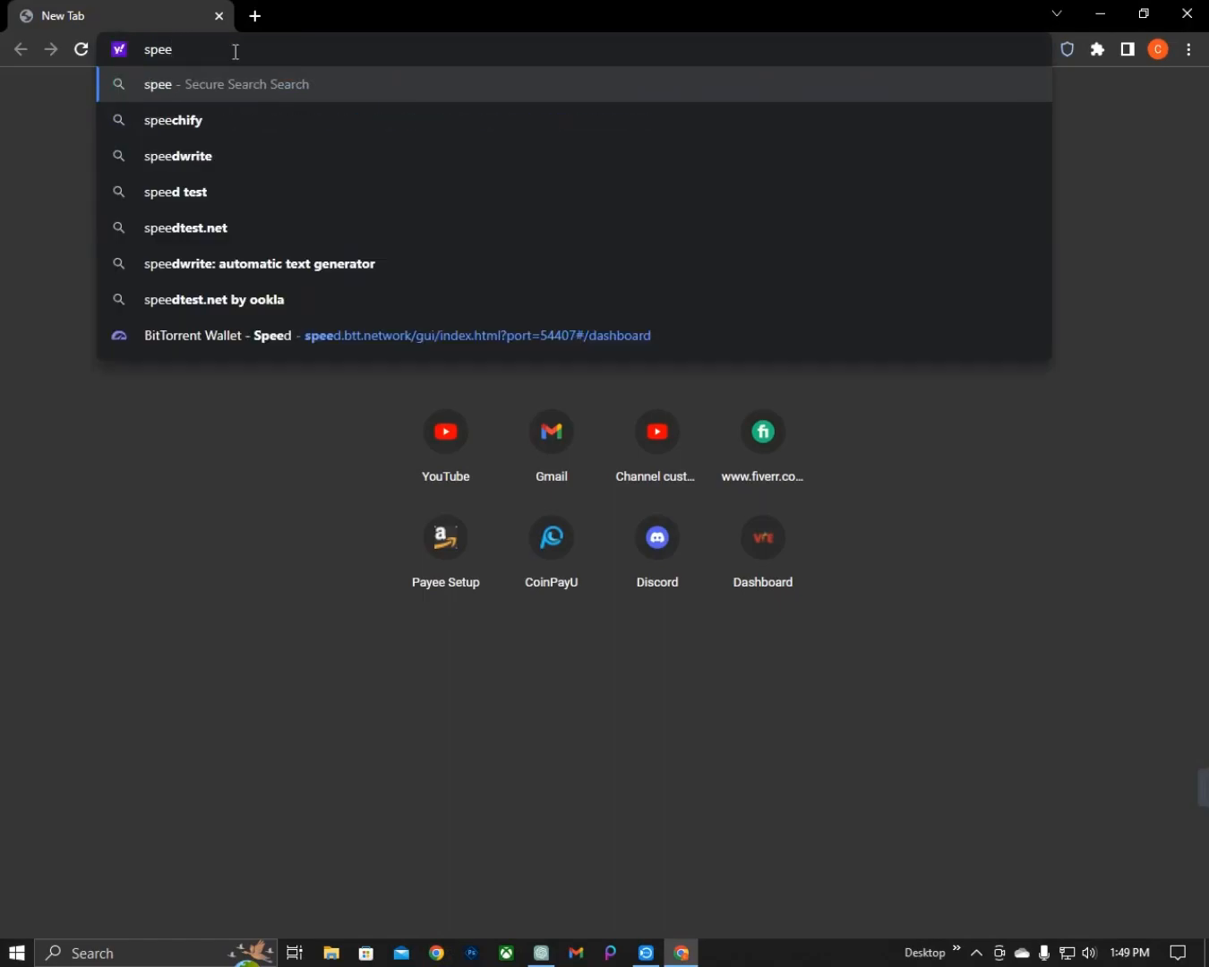
text(chgen)
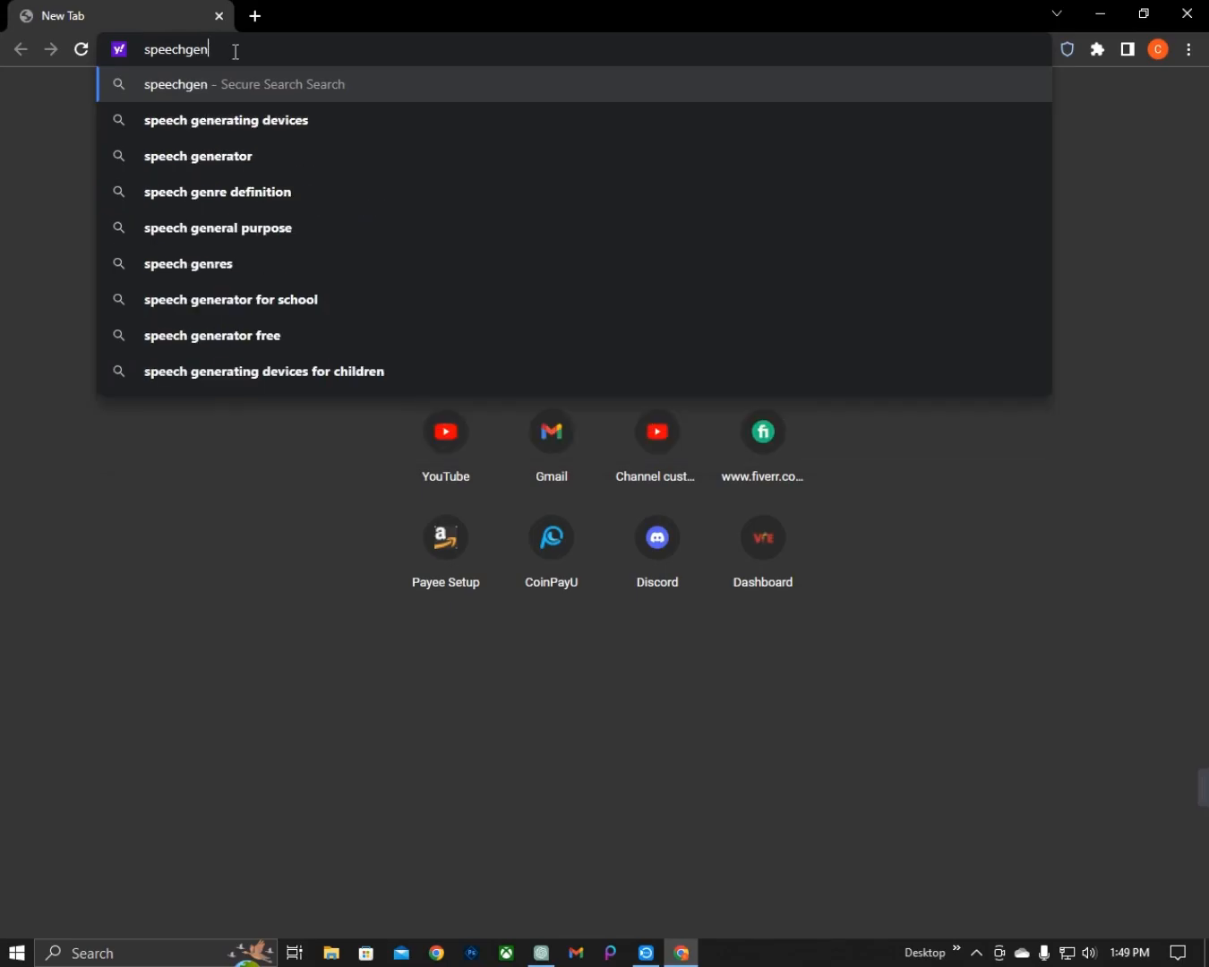
key(Return)
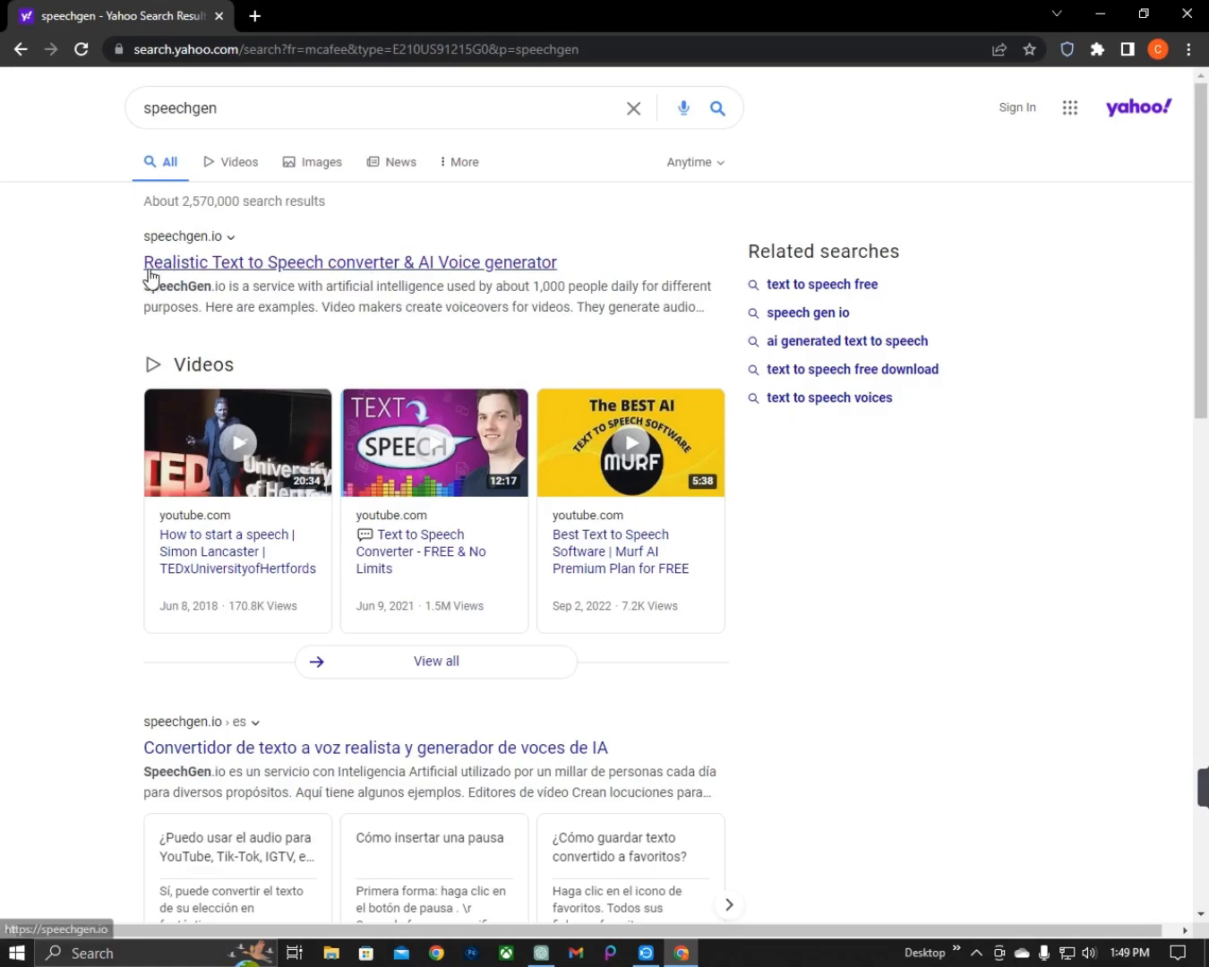
click(240, 268)
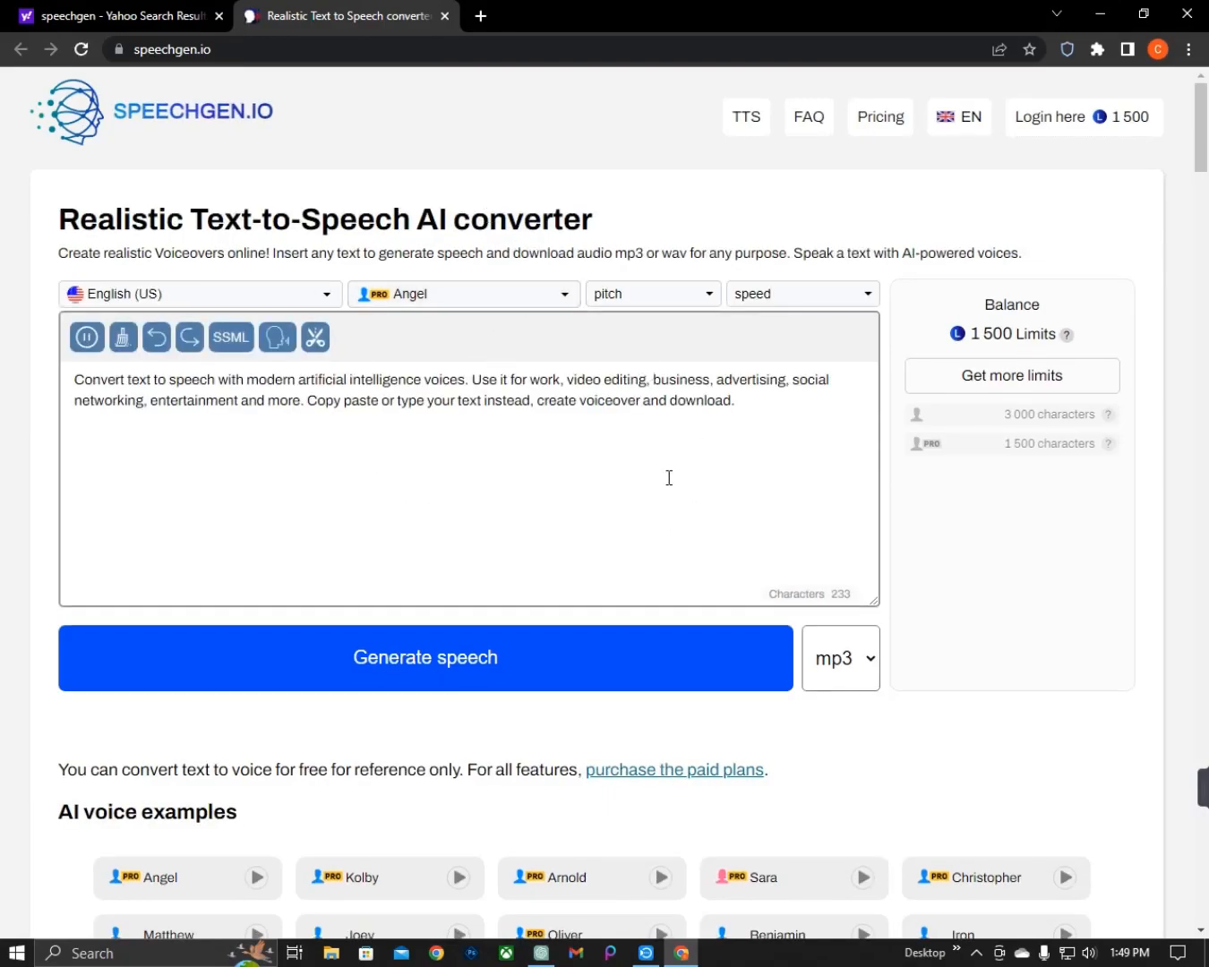
- Preview the Arnold, Benjamin, Iron and Matthew voices for English (US) and select Matthew as the voice
click(467, 297)
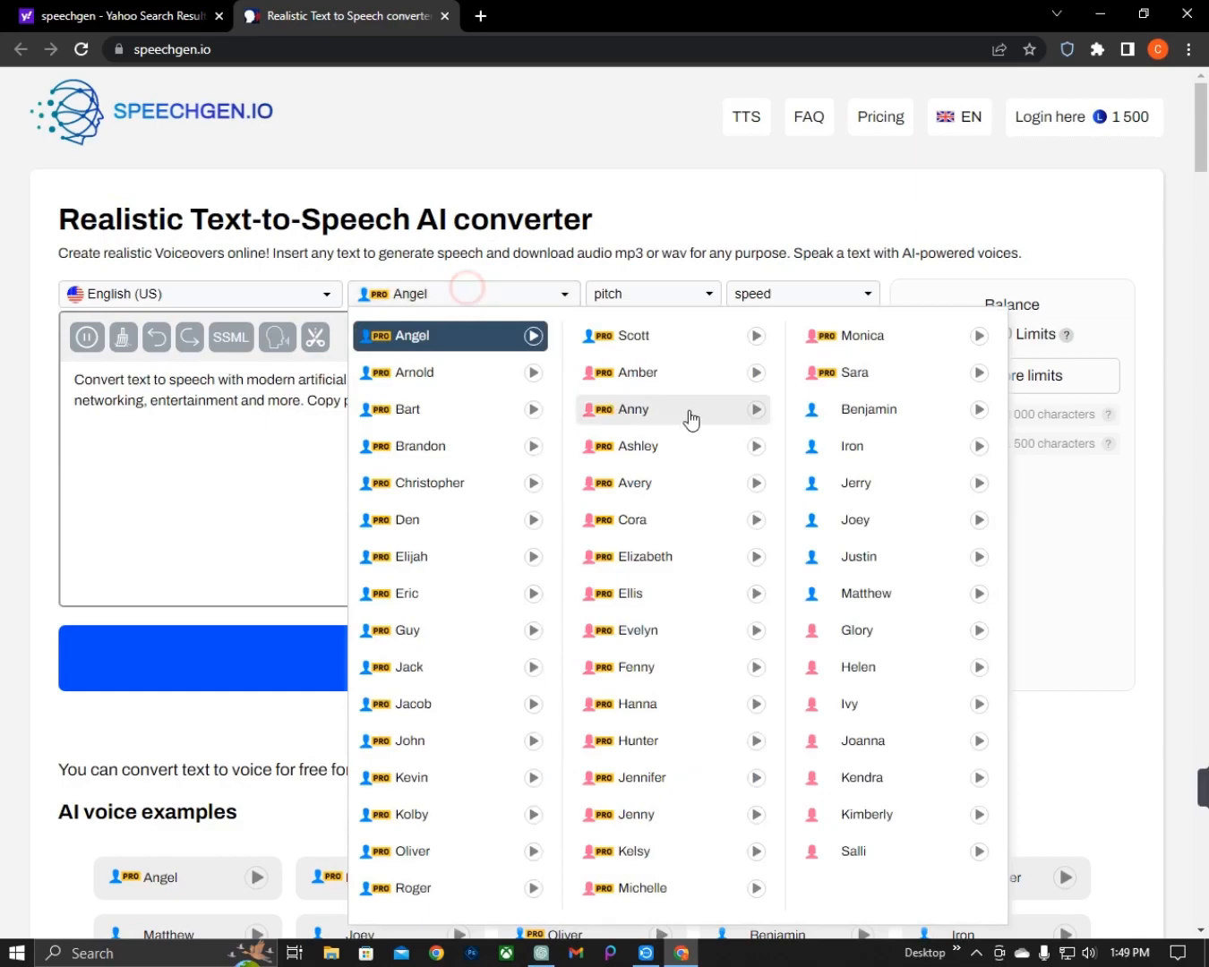
click(531, 373)
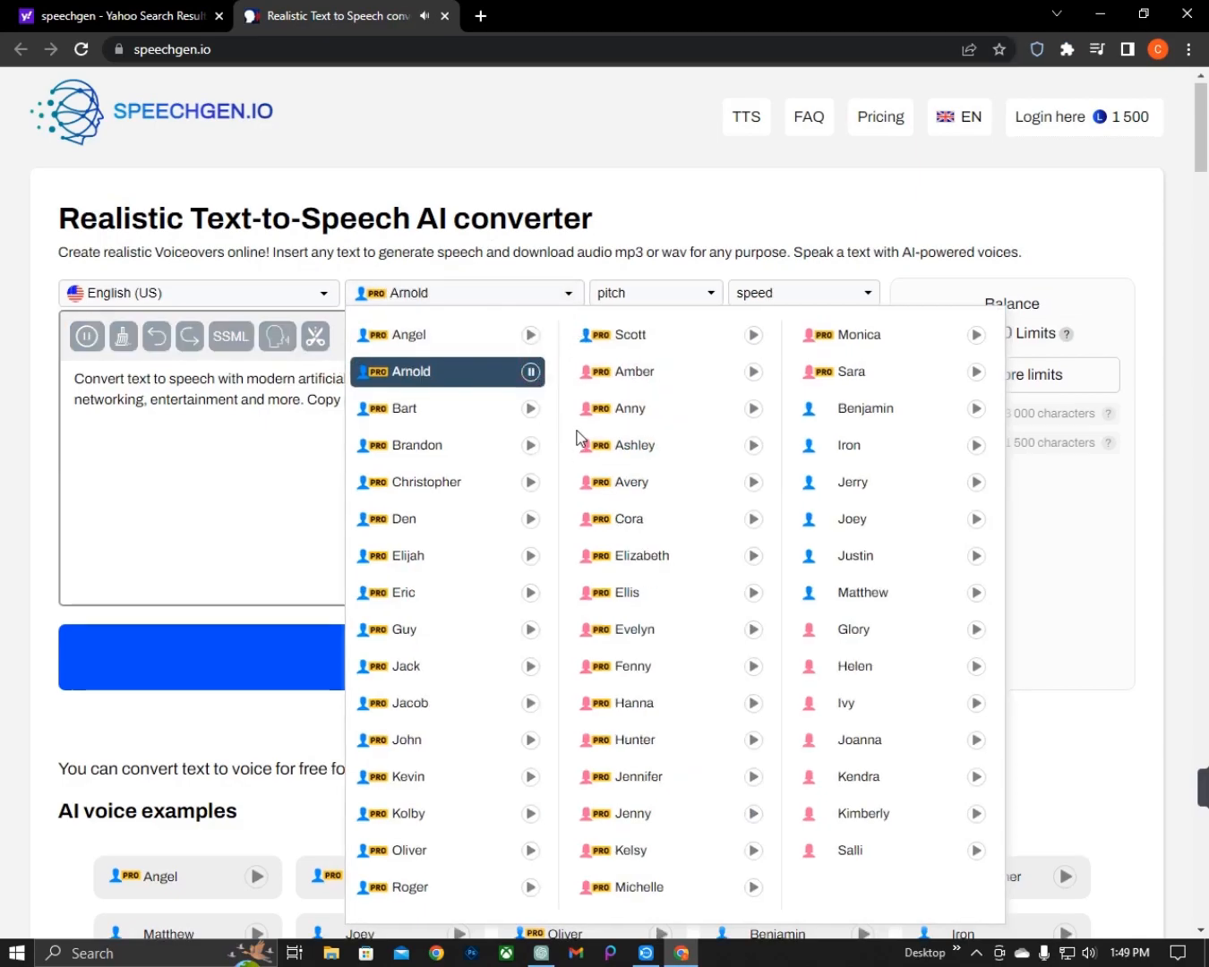
scroll(579, 432, down, 2)
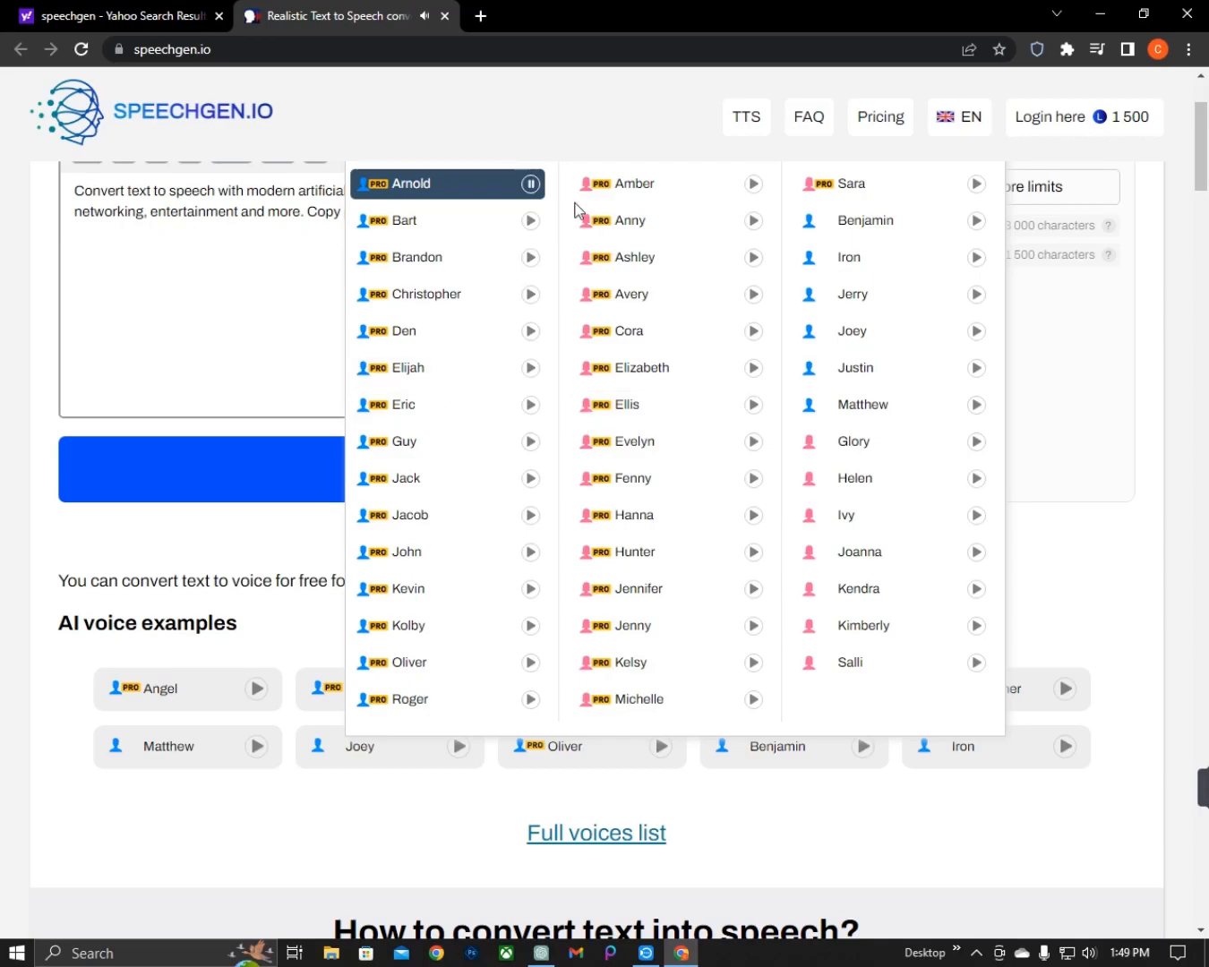
click(530, 183)
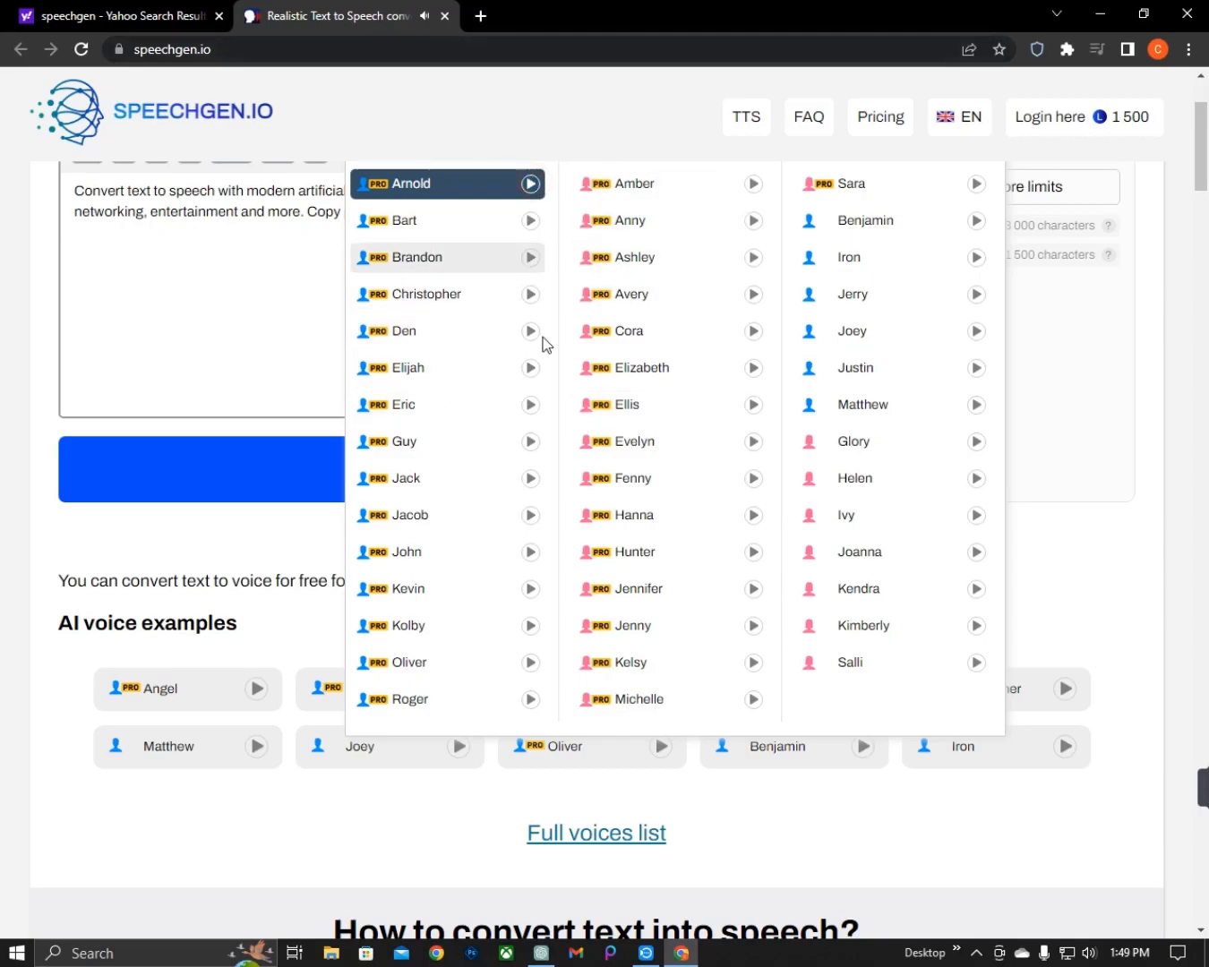
scroll(712, 466, up, 1)
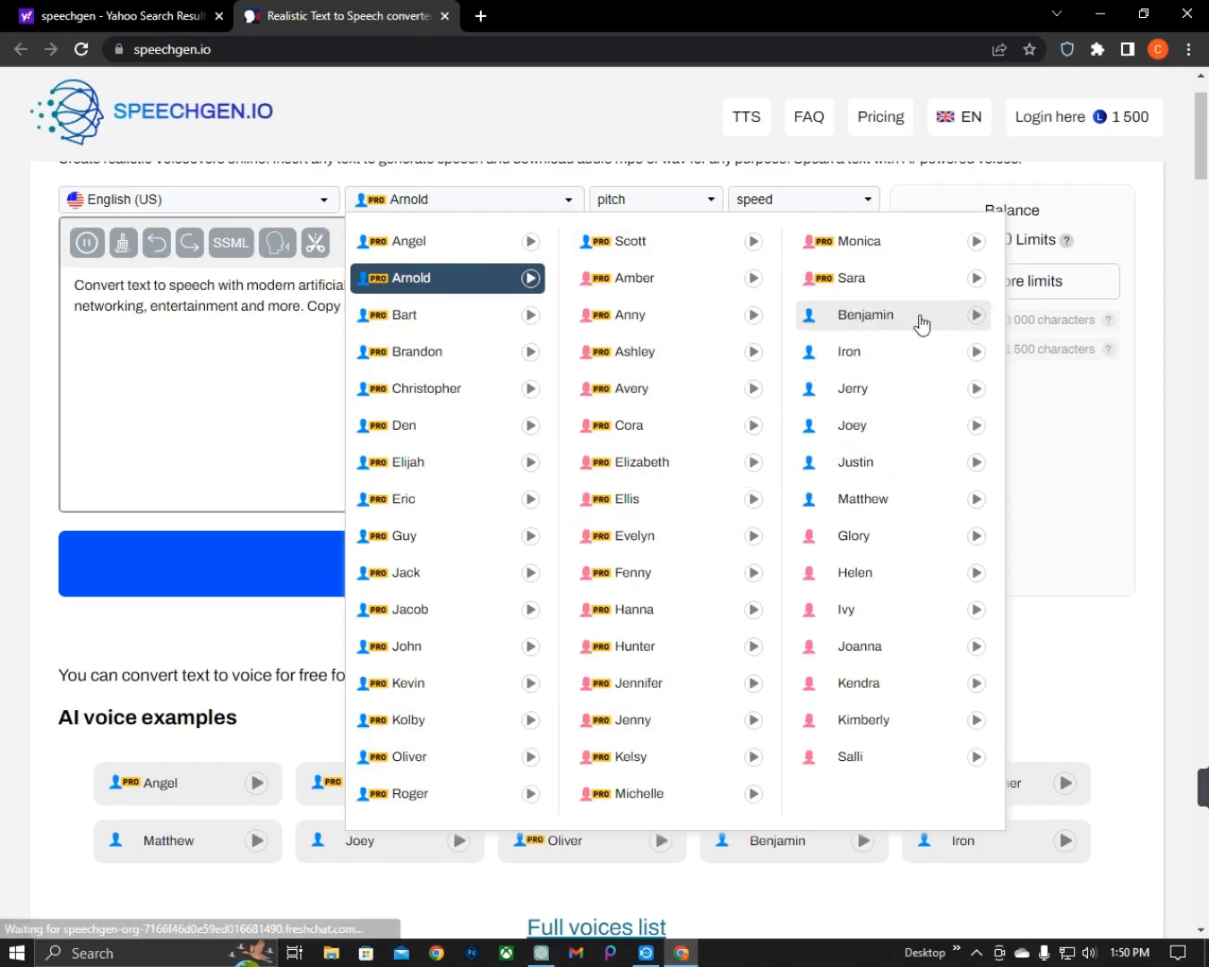
click(977, 316)
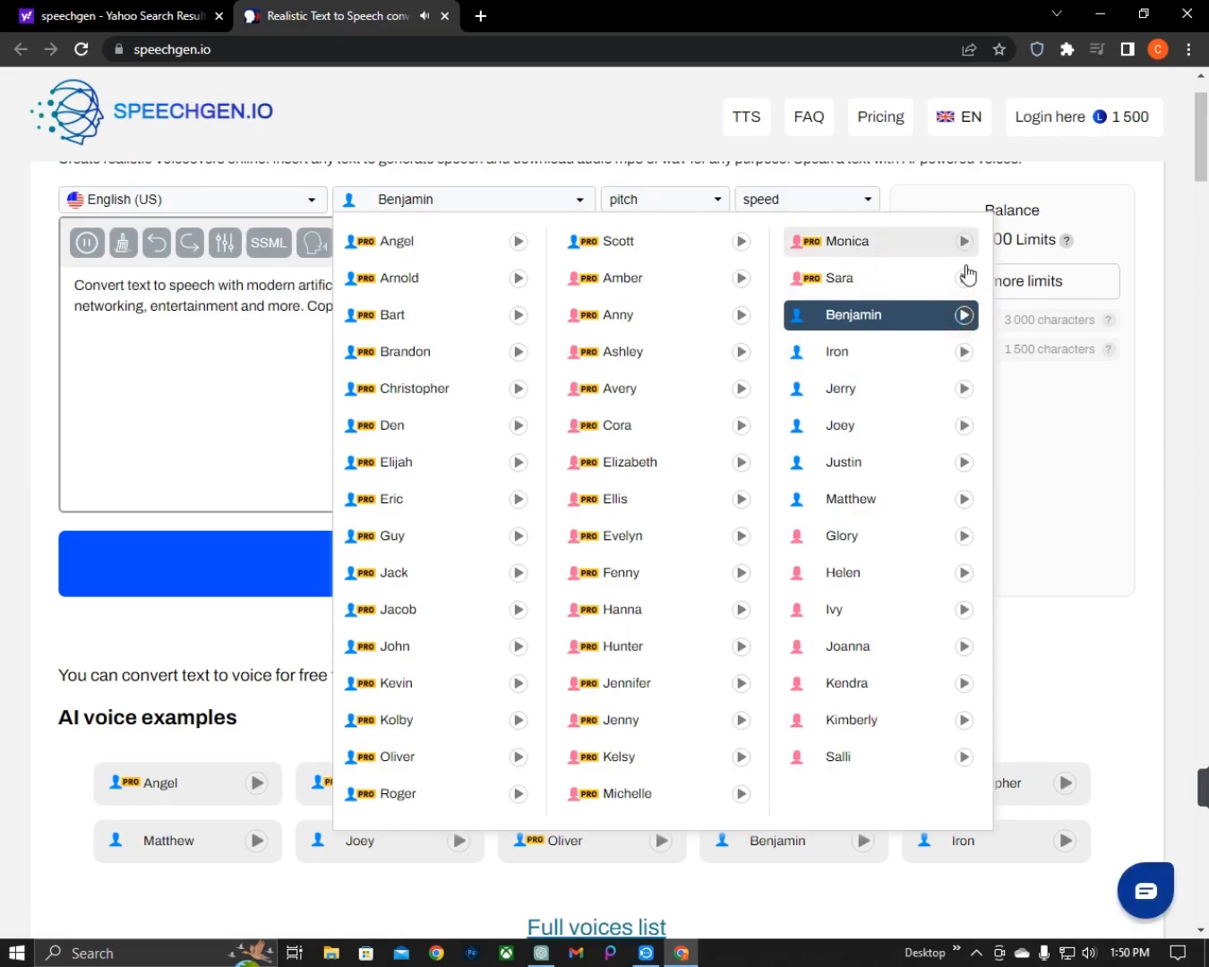
click(967, 353)
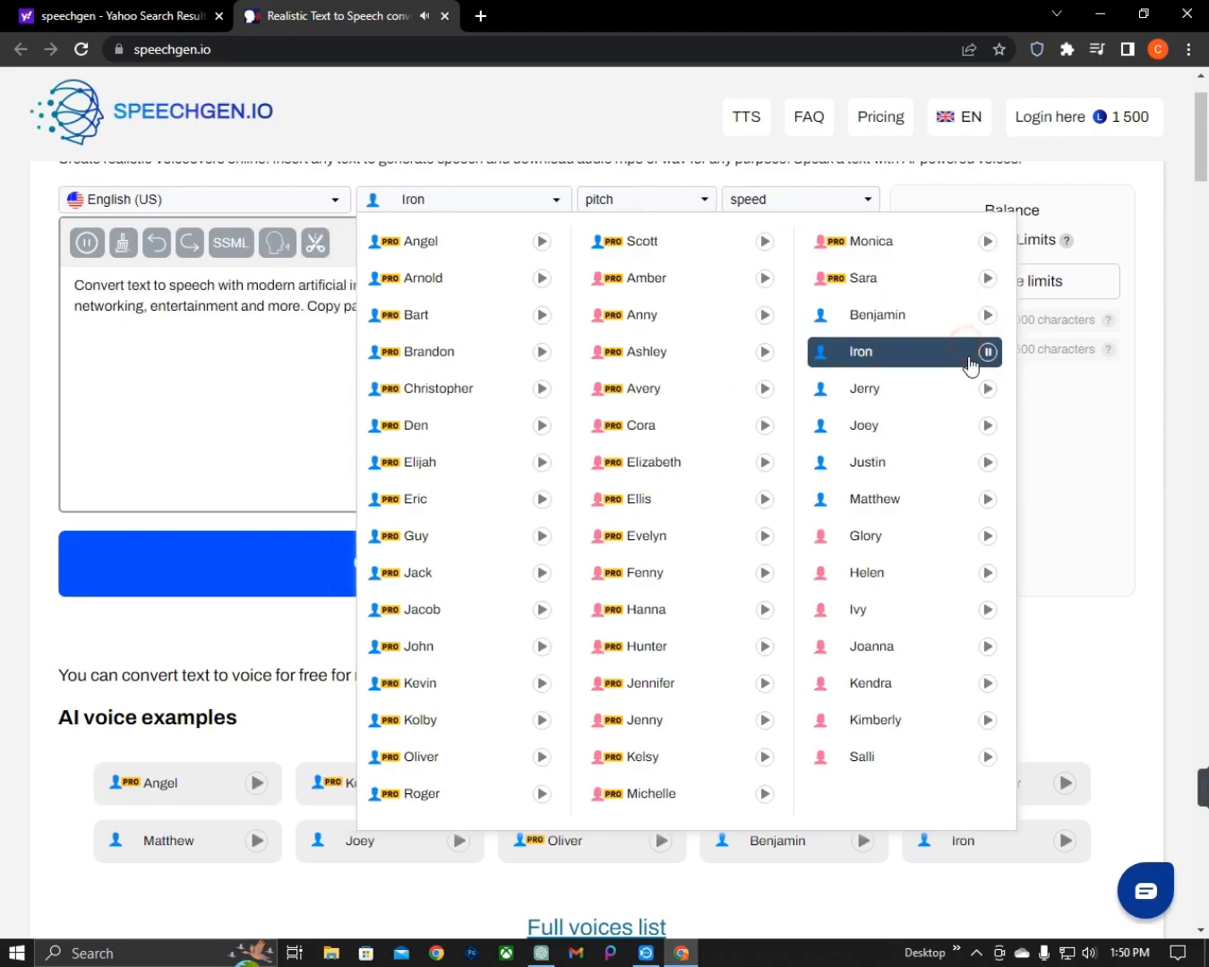
click(987, 354)
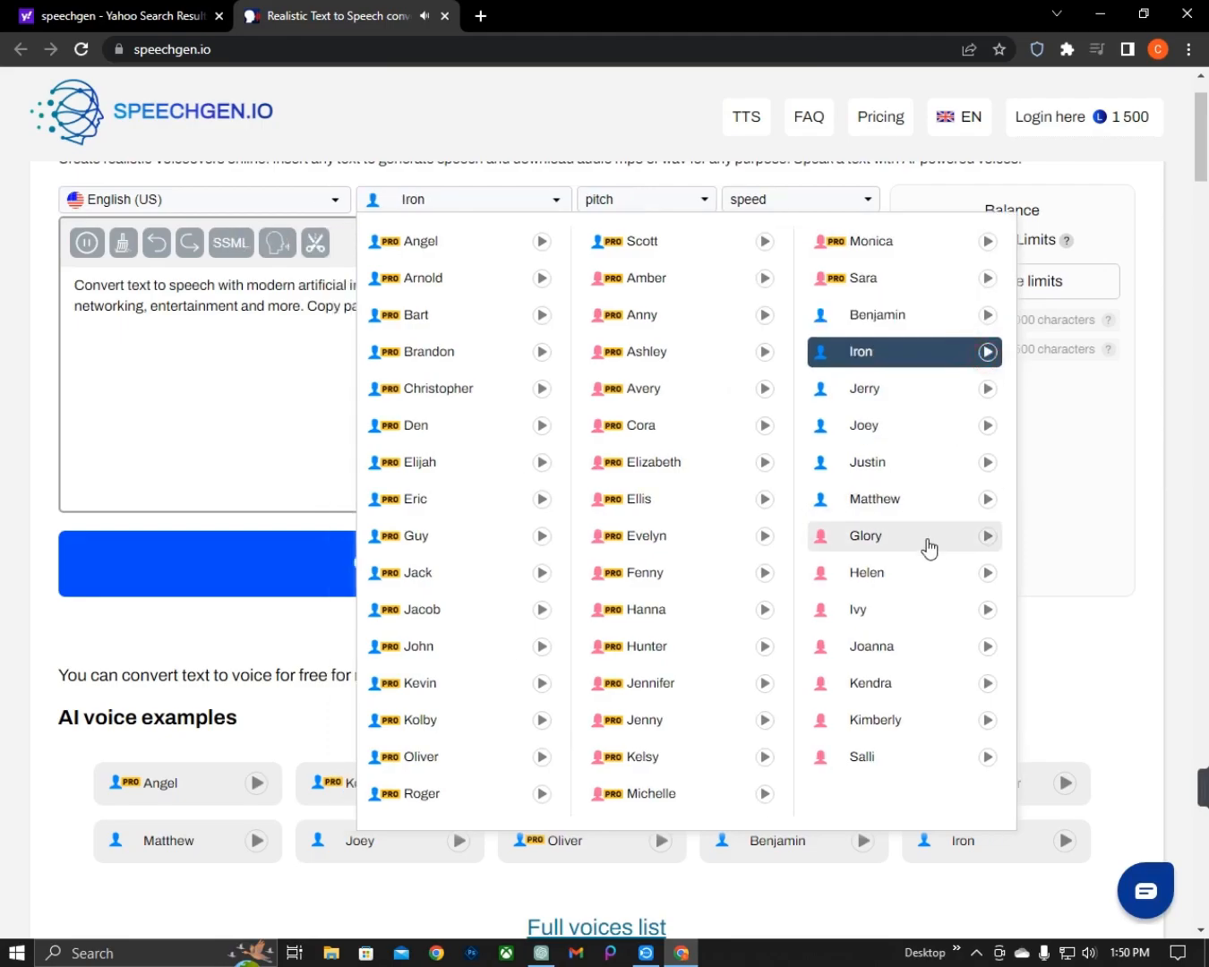
click(986, 500)
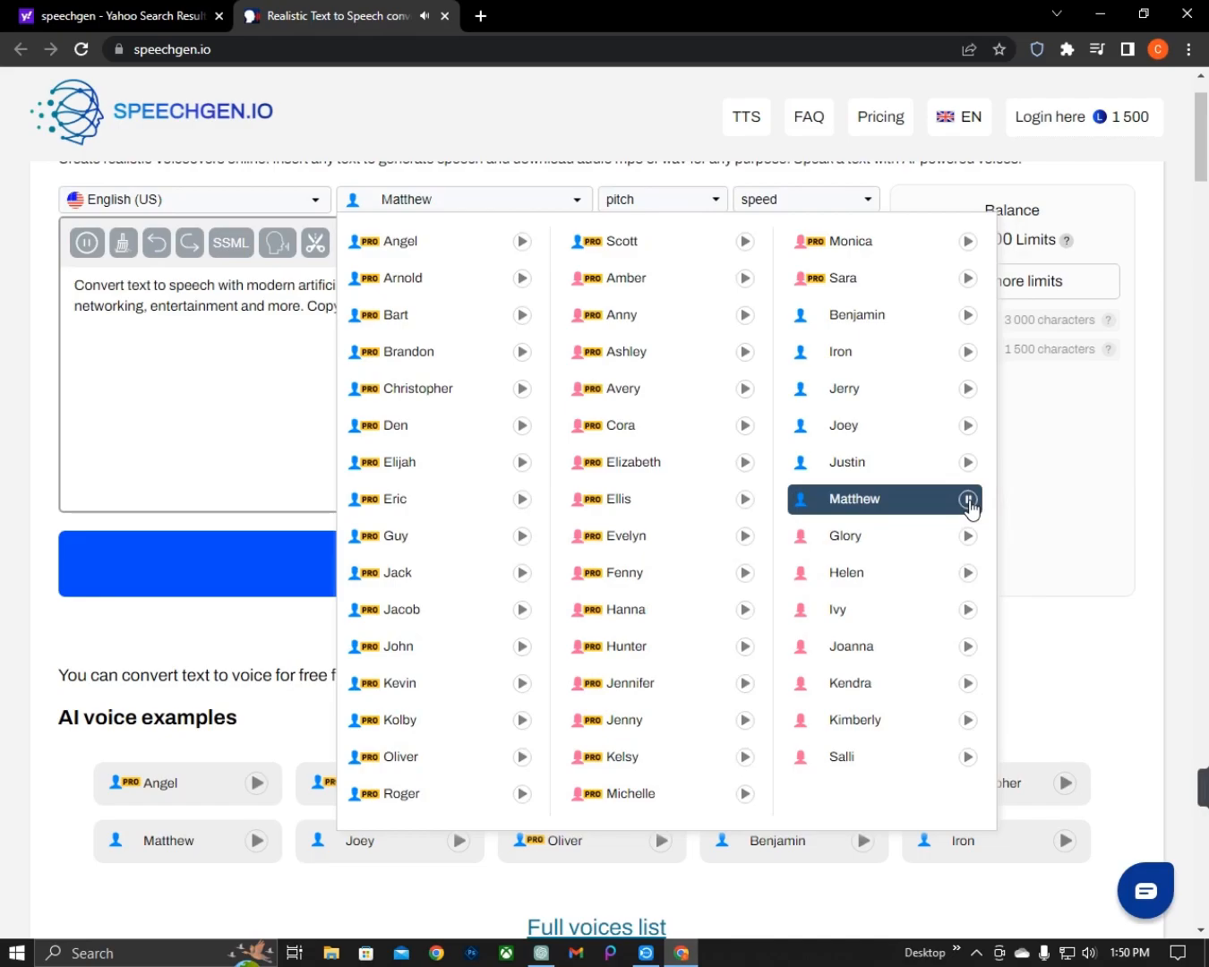
click(919, 503)
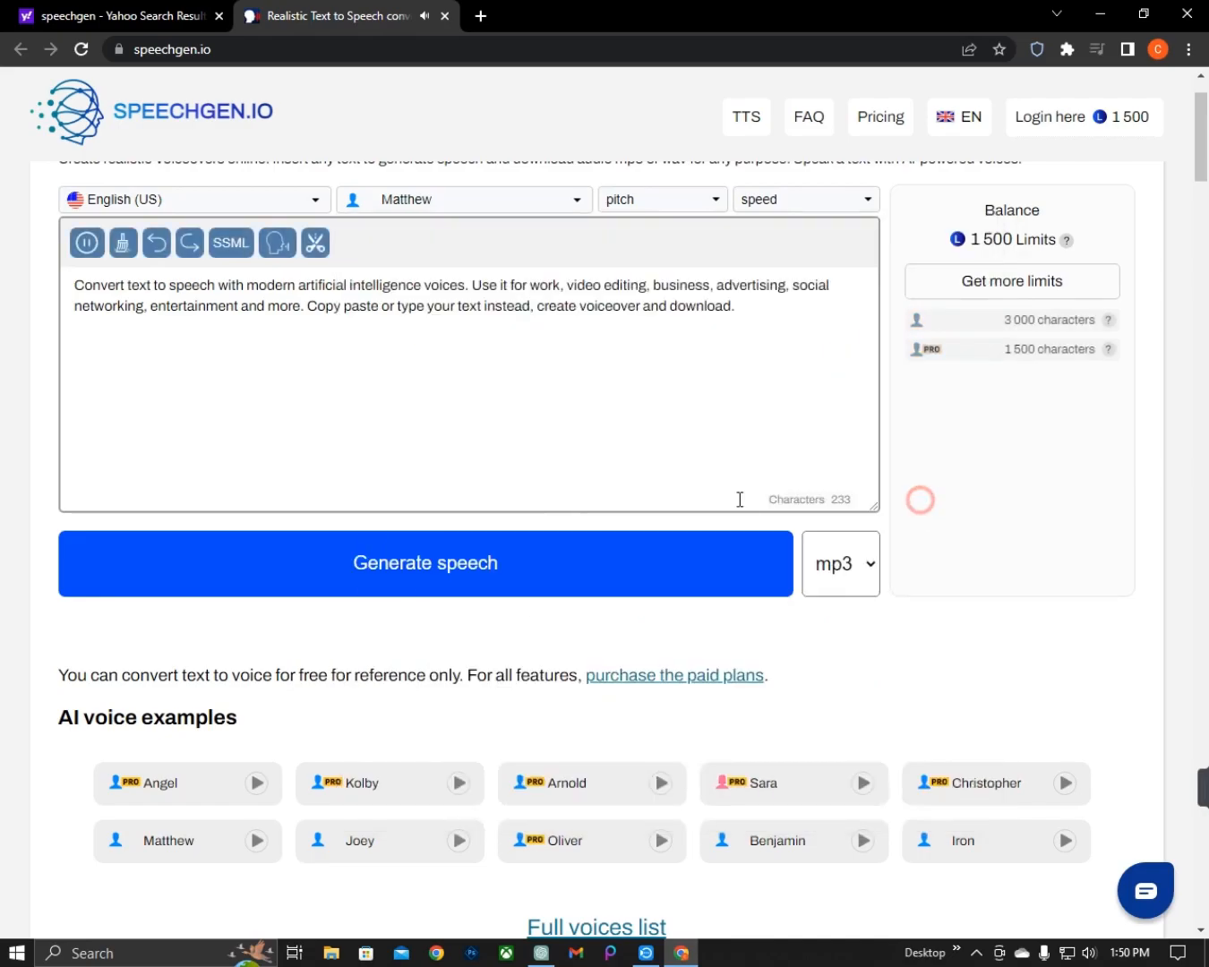
- Replace the sample text in the converter with the copied story
double_click(72, 285)
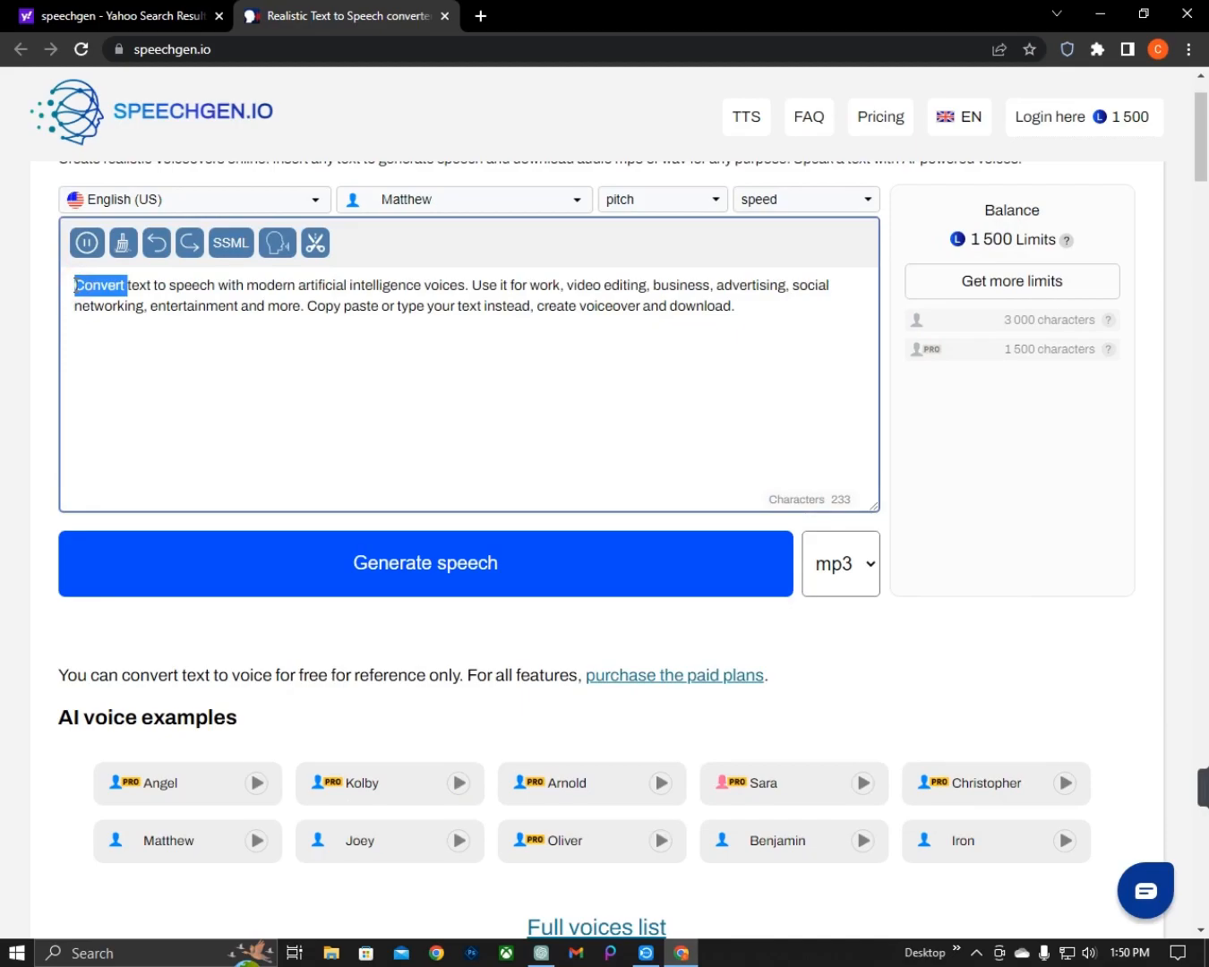
key(BackSpace)
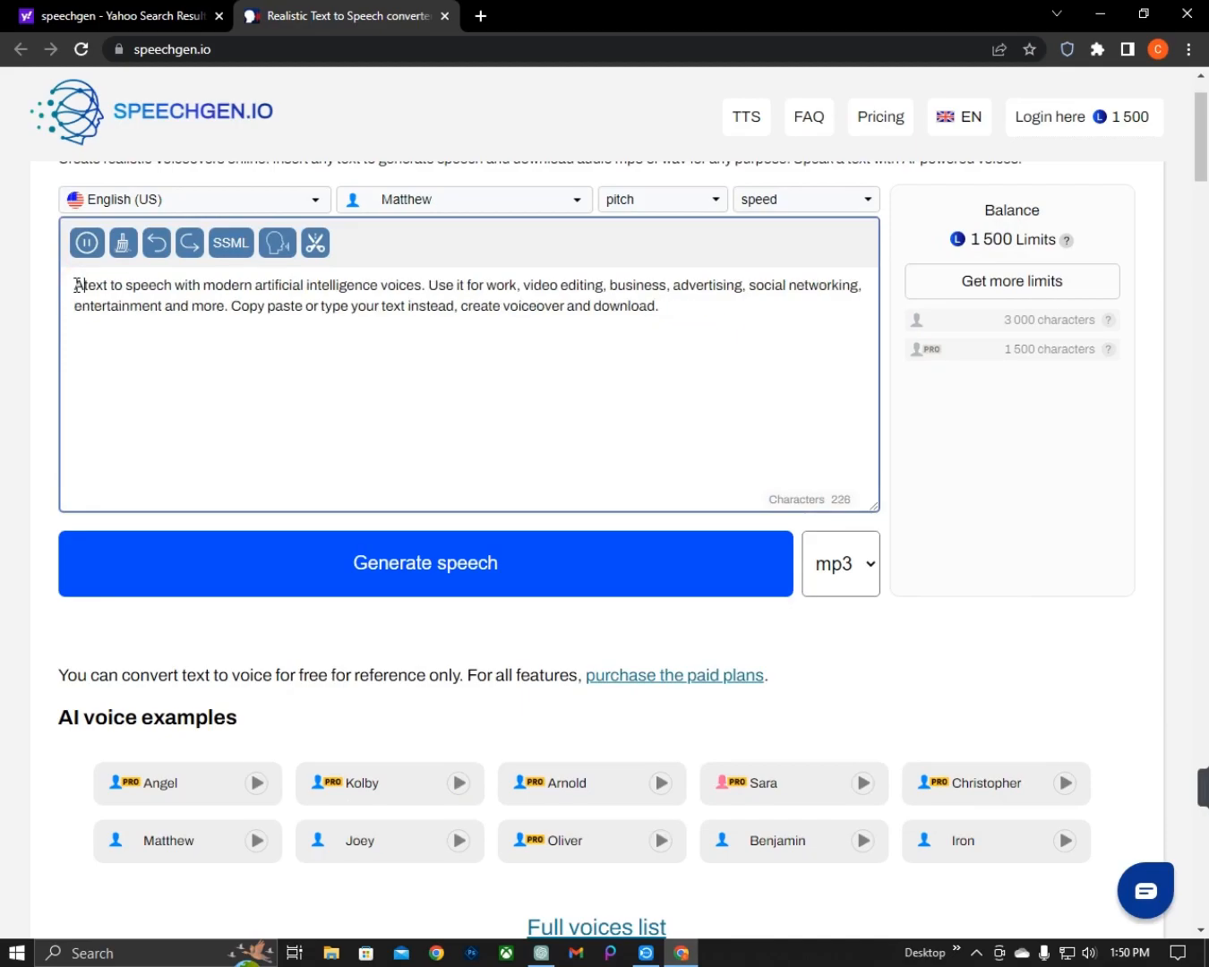
key(ctrl+a)
key(ctrl+v)
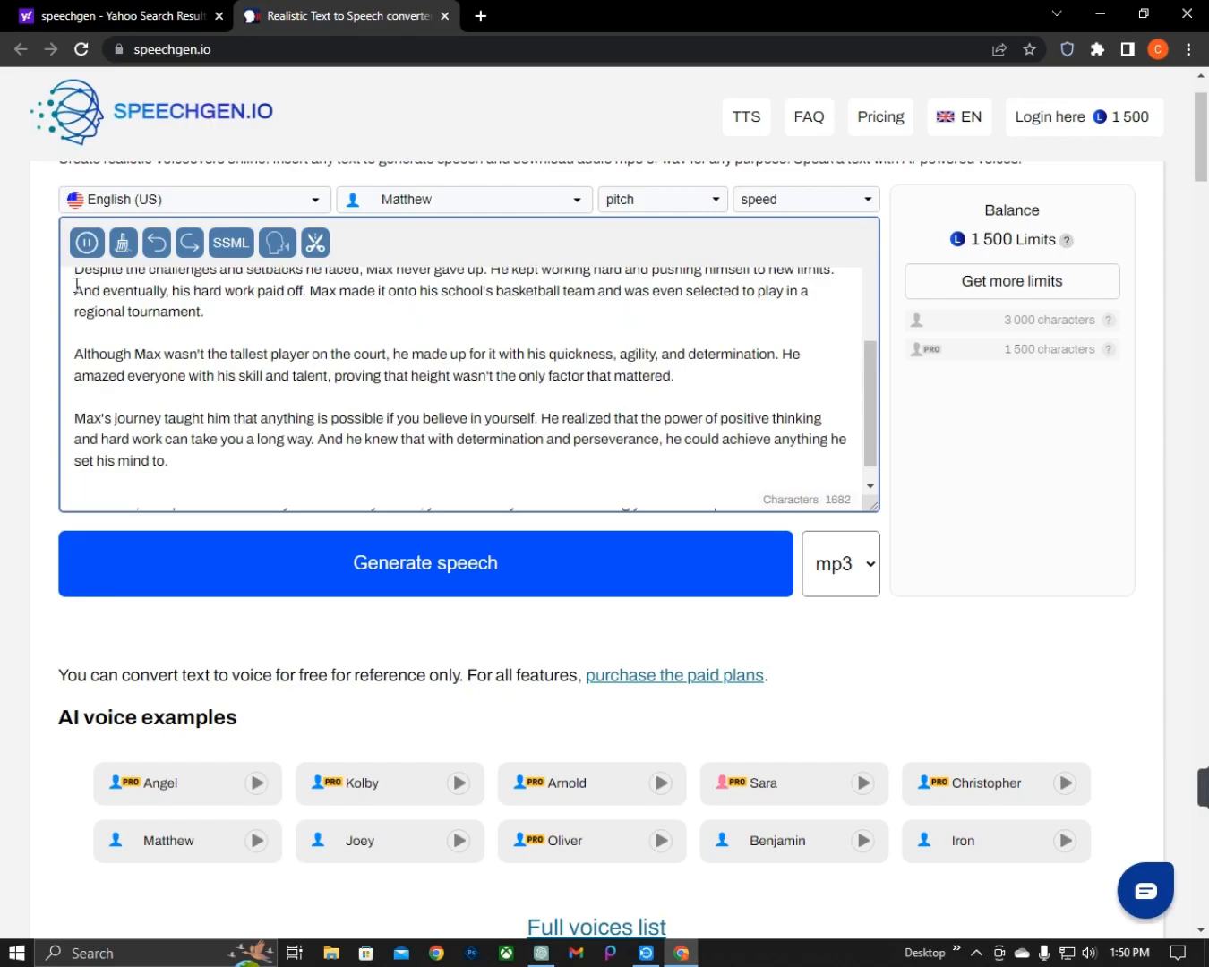
- Check the end of the pasted story and generate its speech in mp3 format
scroll(410, 439, down, 6)
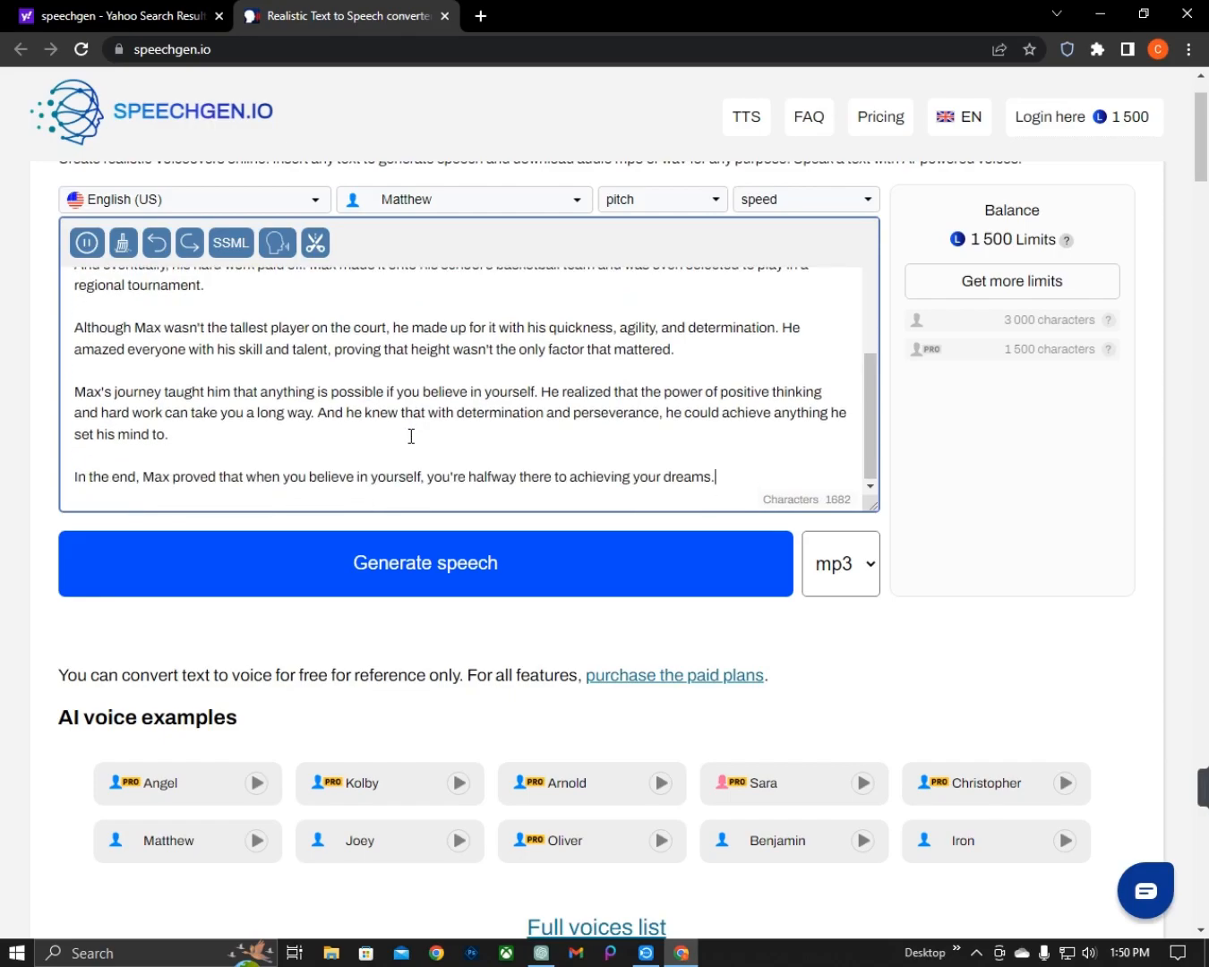
scroll(410, 424, up, 5)
key(Up)
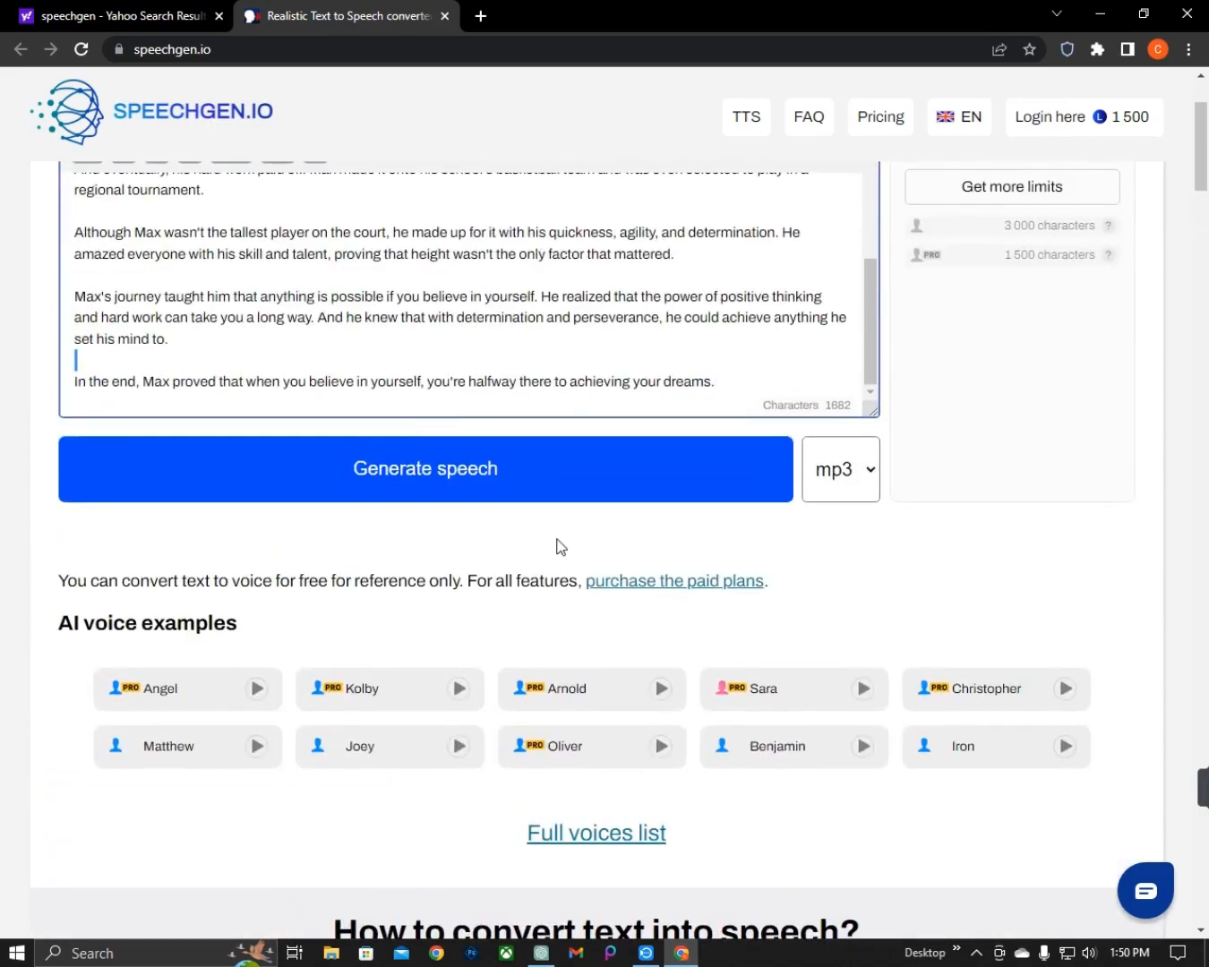
click(581, 493)
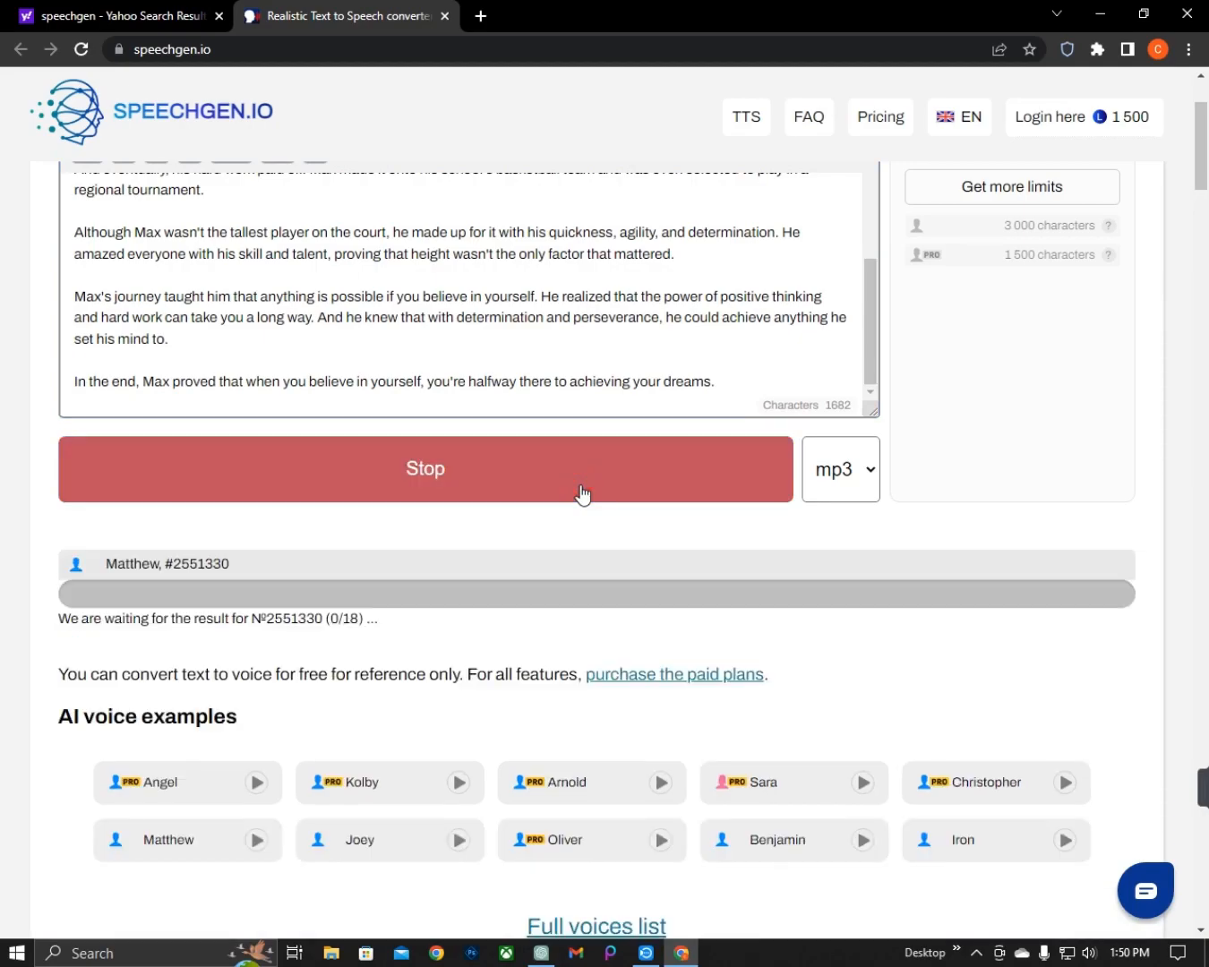
- Pause the playback of the generated Matthew voiceover and download it as an mp3 file
scroll(483, 287, up, 2)
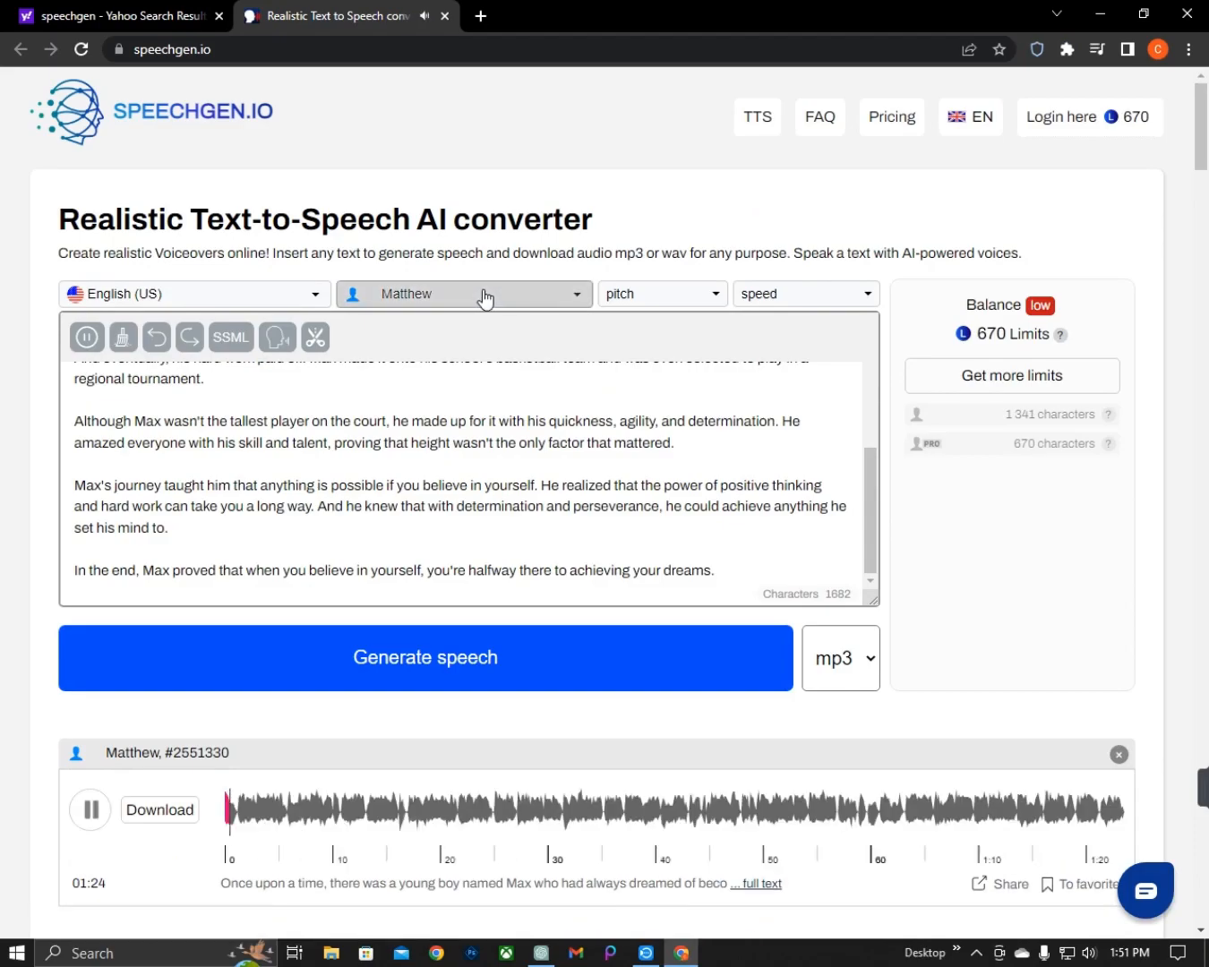
scroll(524, 529, down, 3)
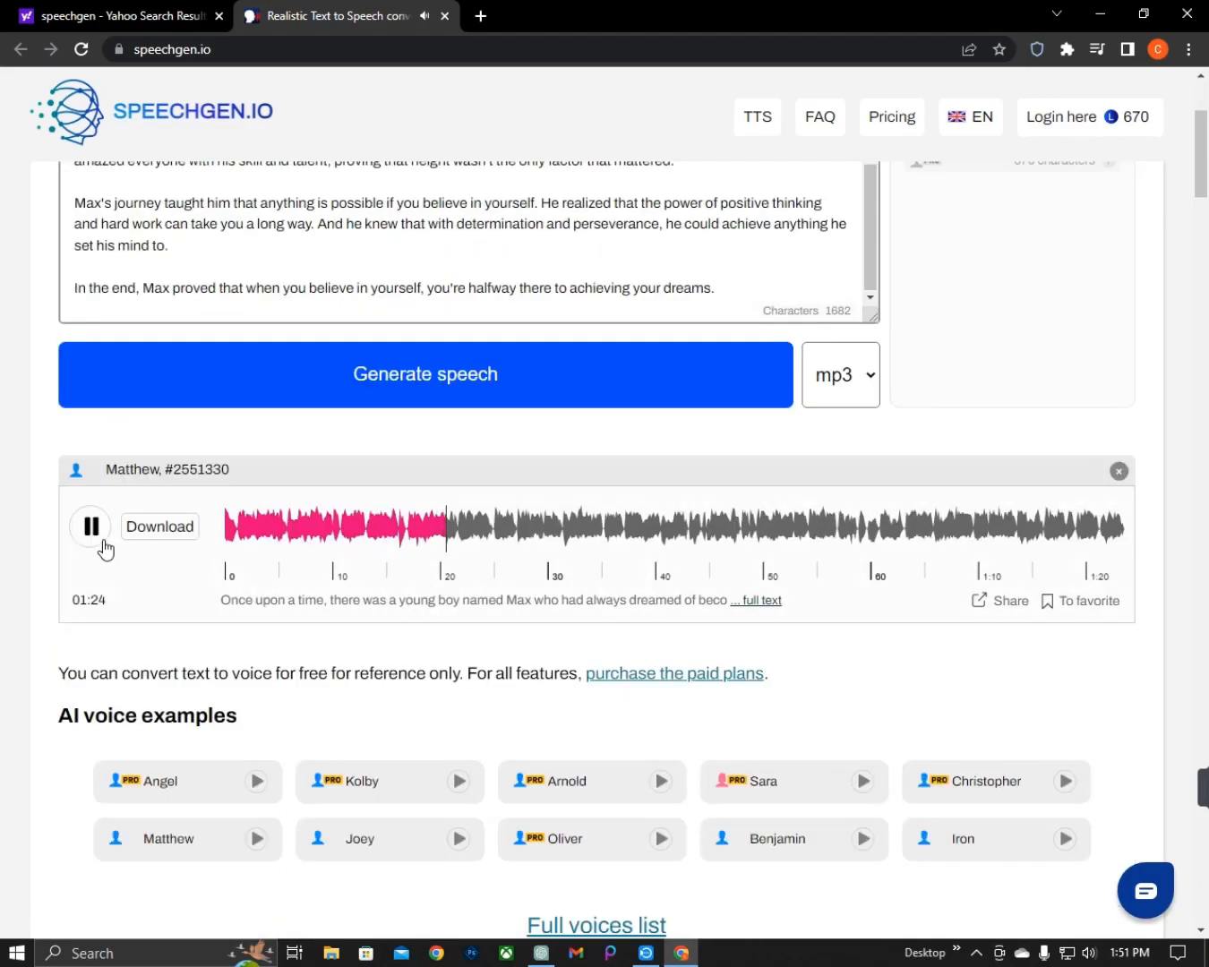
click(101, 537)
click(183, 542)
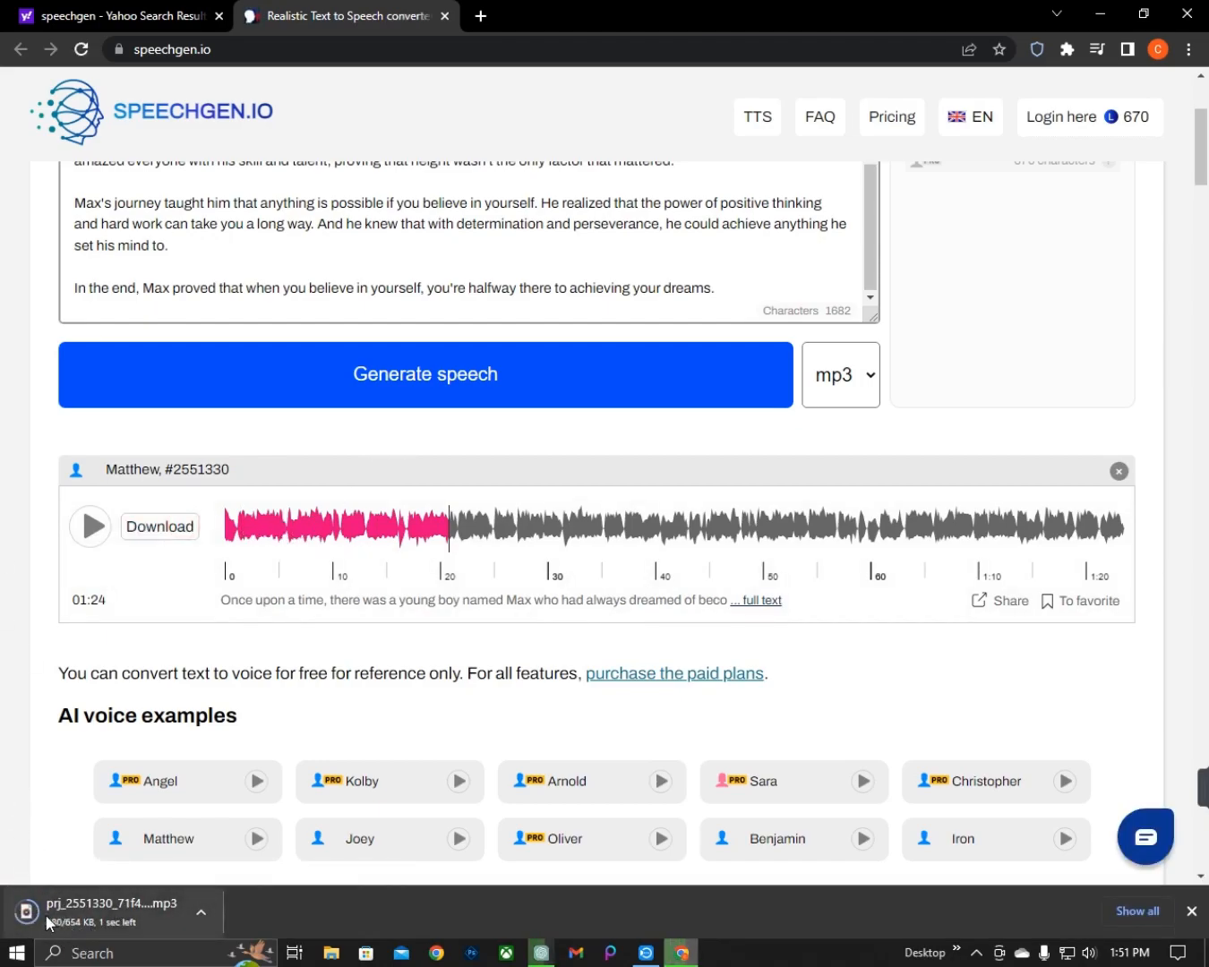
- Search for "capcut" in a new browser tab, open the capcut.com site and look over its home page
mouse_move(644, 954)
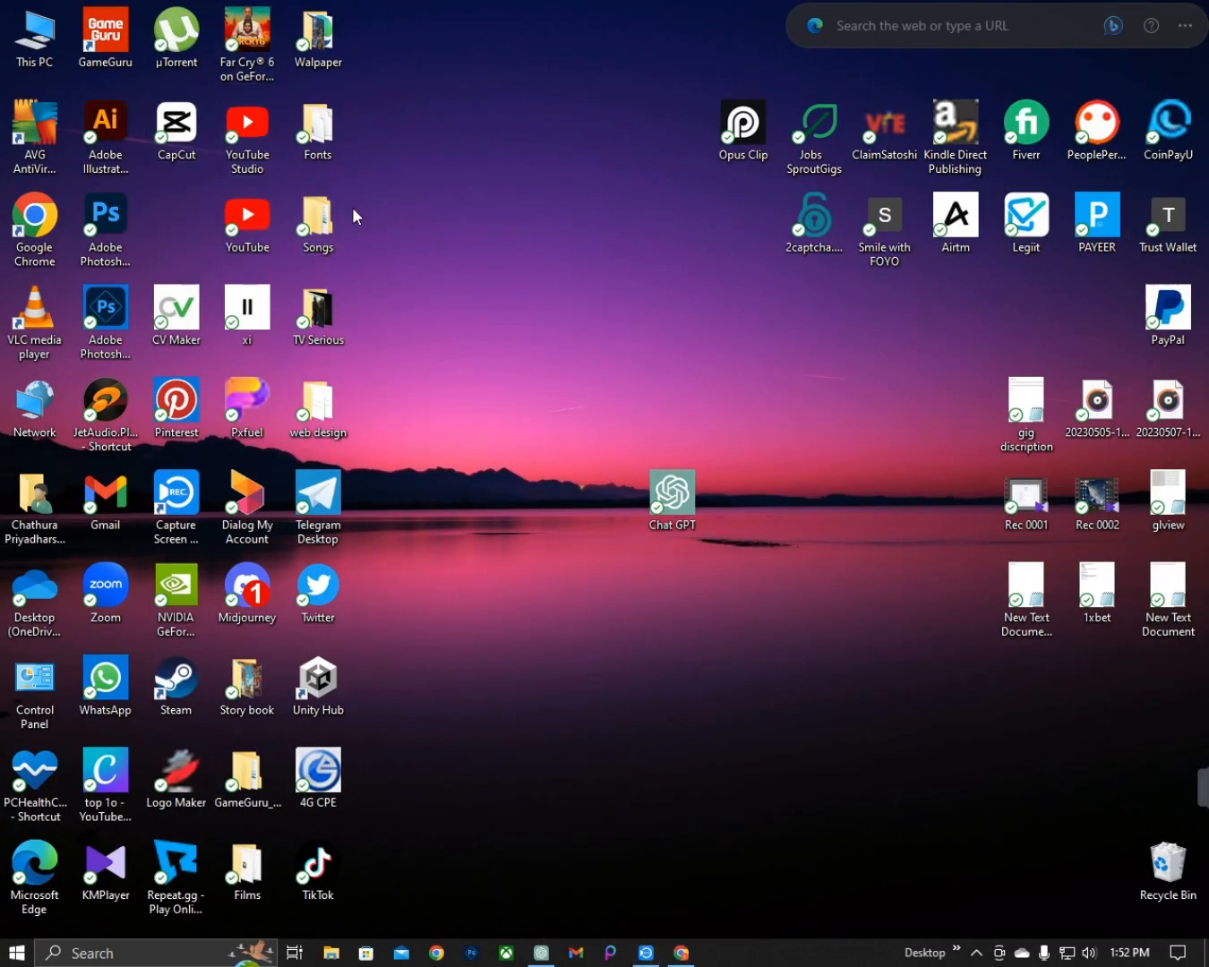
click(680, 953)
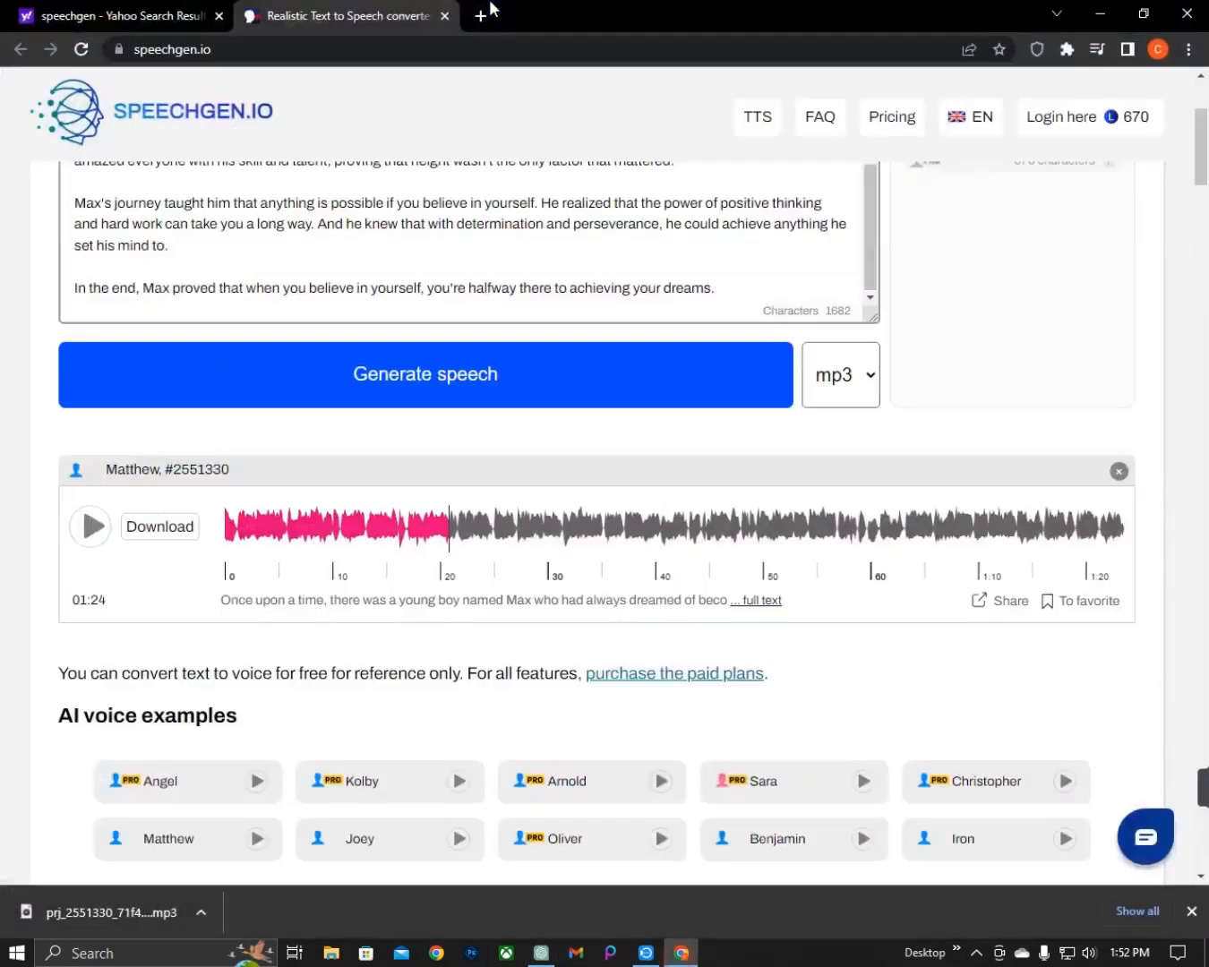
click(483, 17)
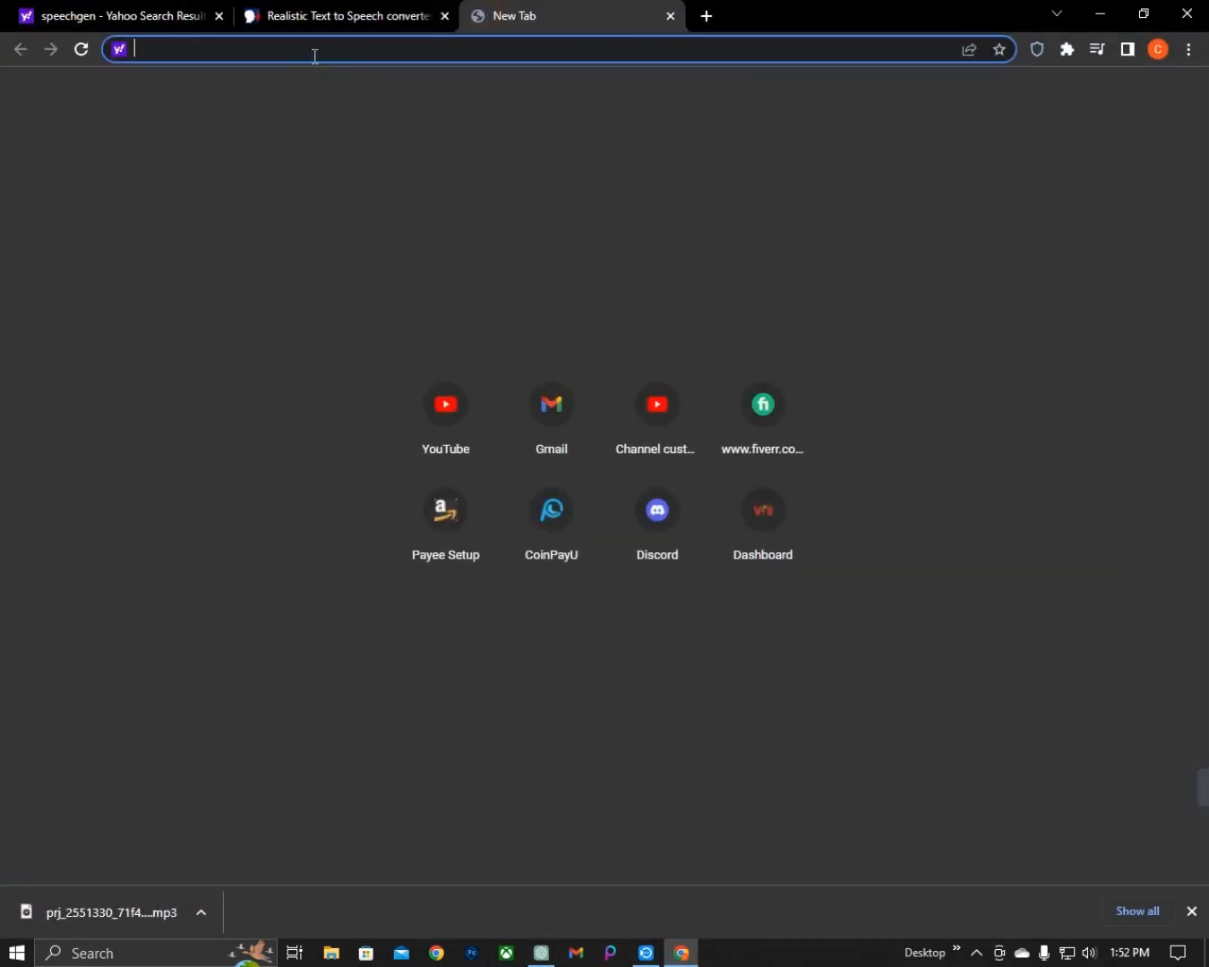
text(capcut)
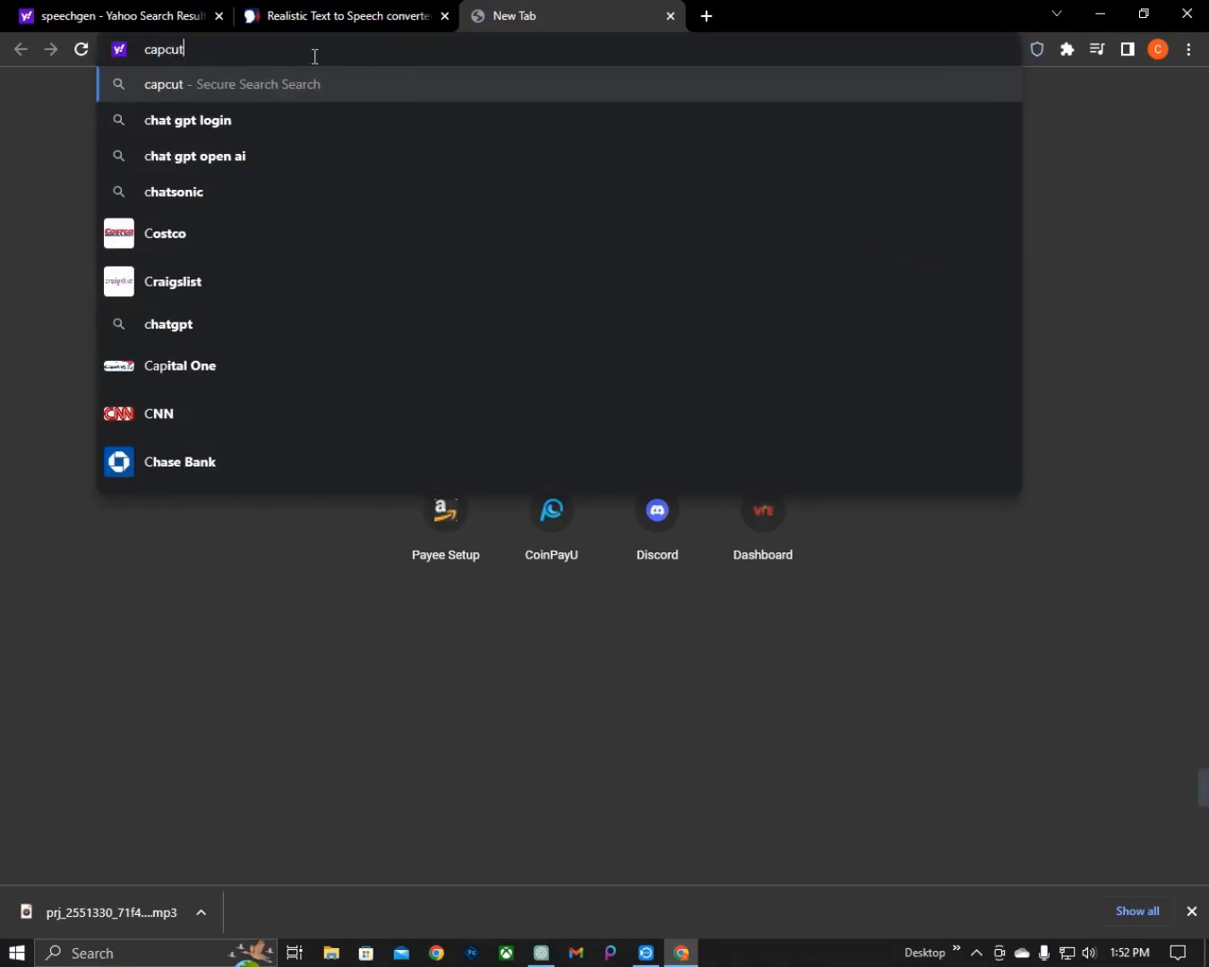
key(Return)
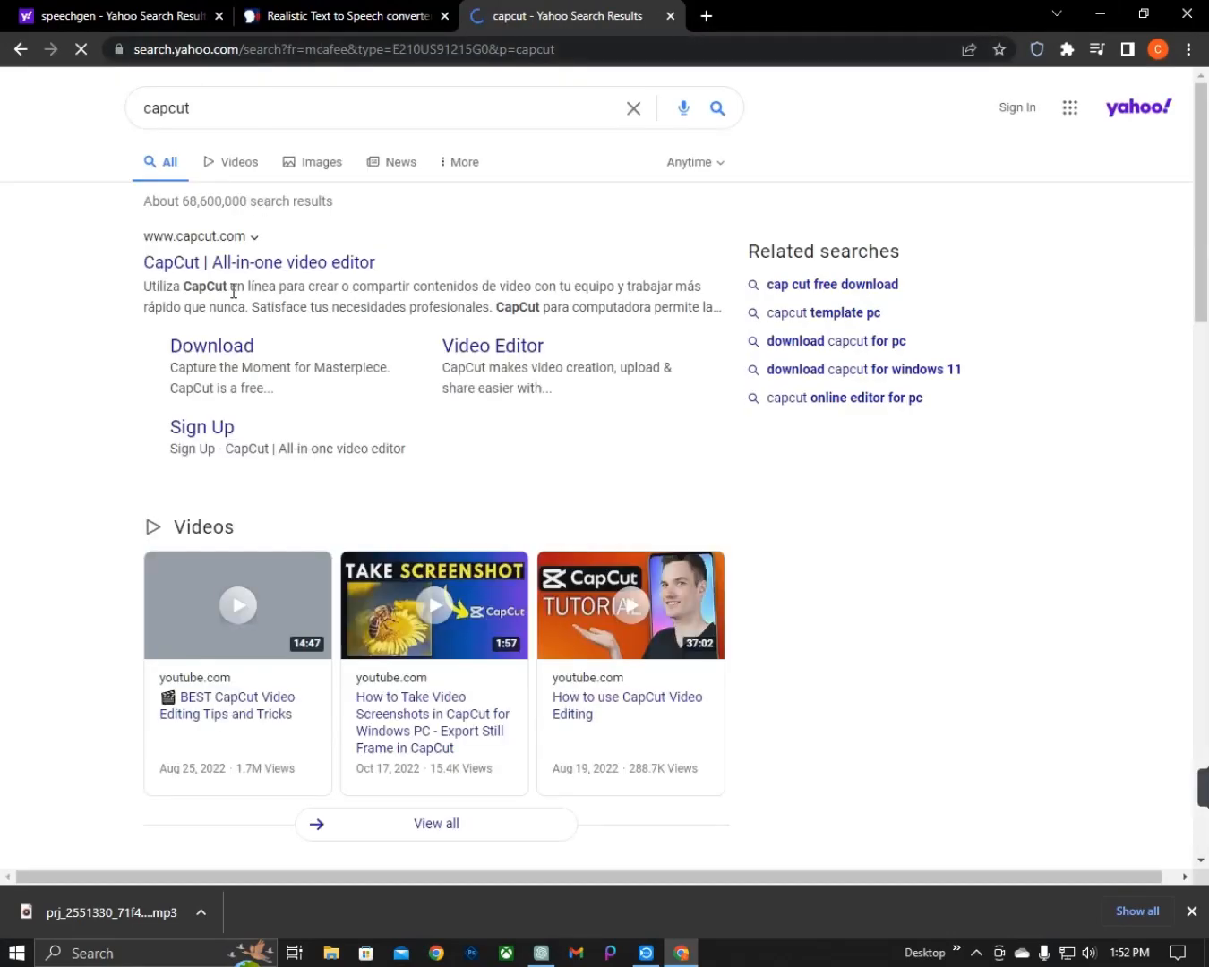
click(233, 263)
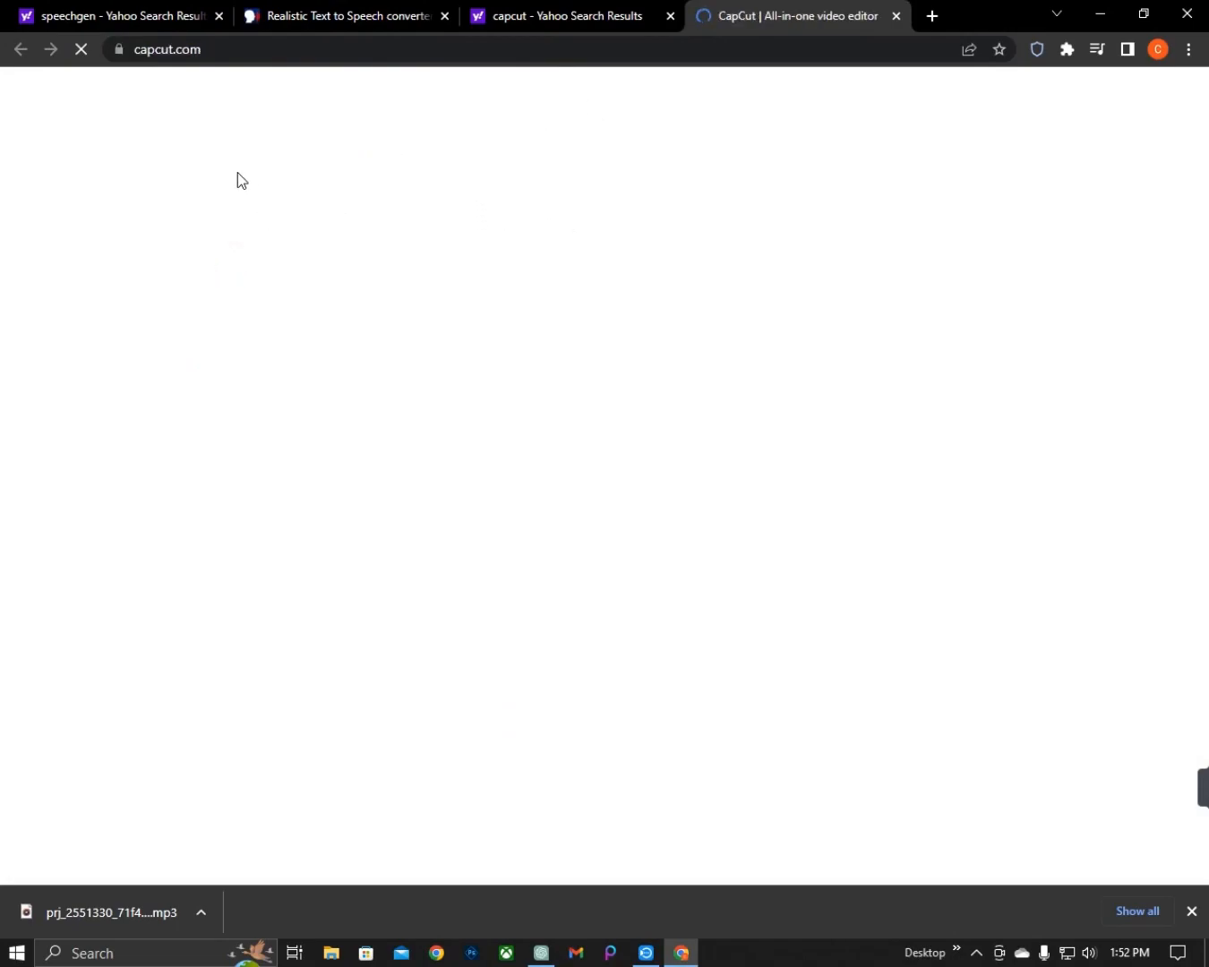
scroll(388, 359, down, 2)
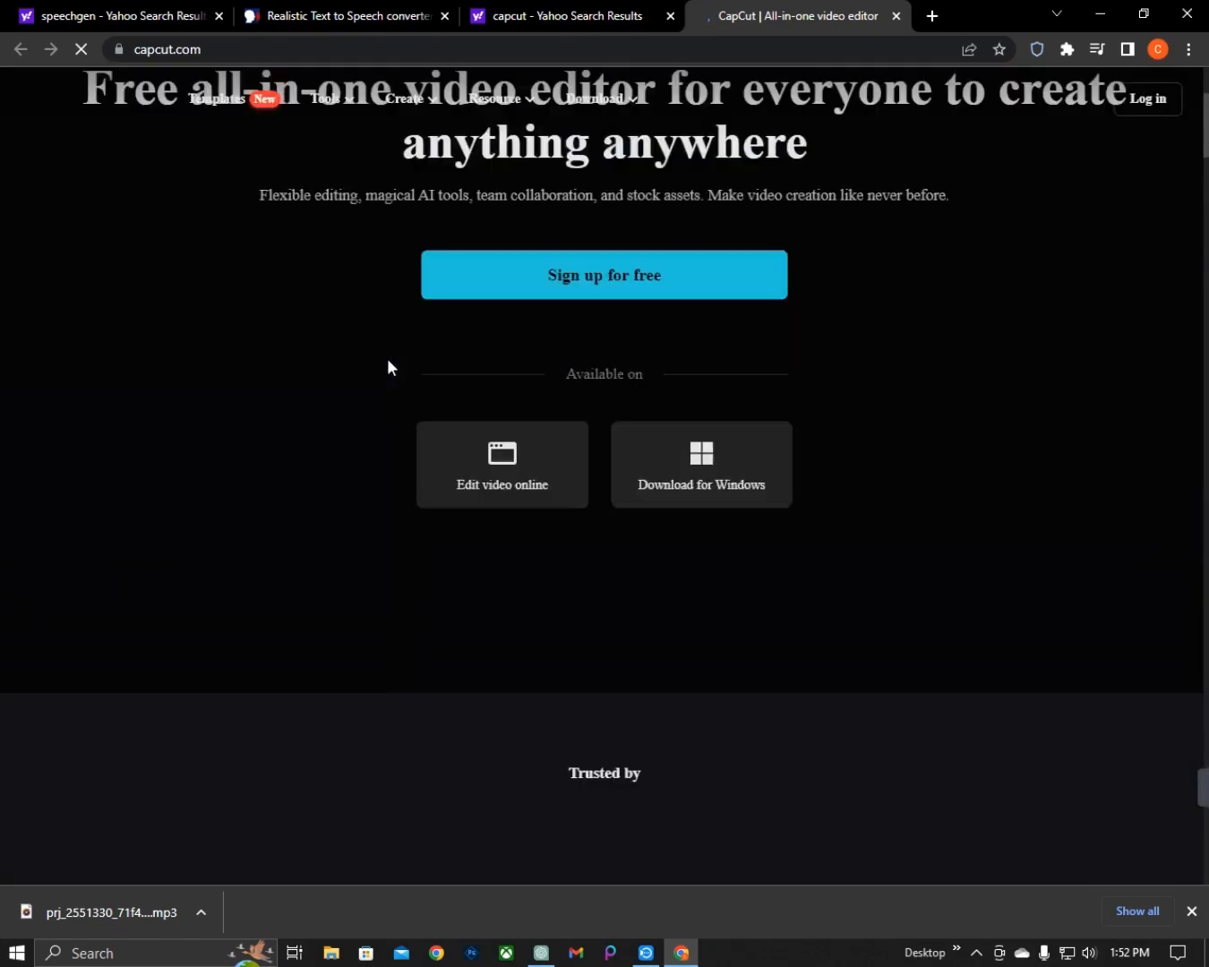
scroll(388, 359, up, 2)
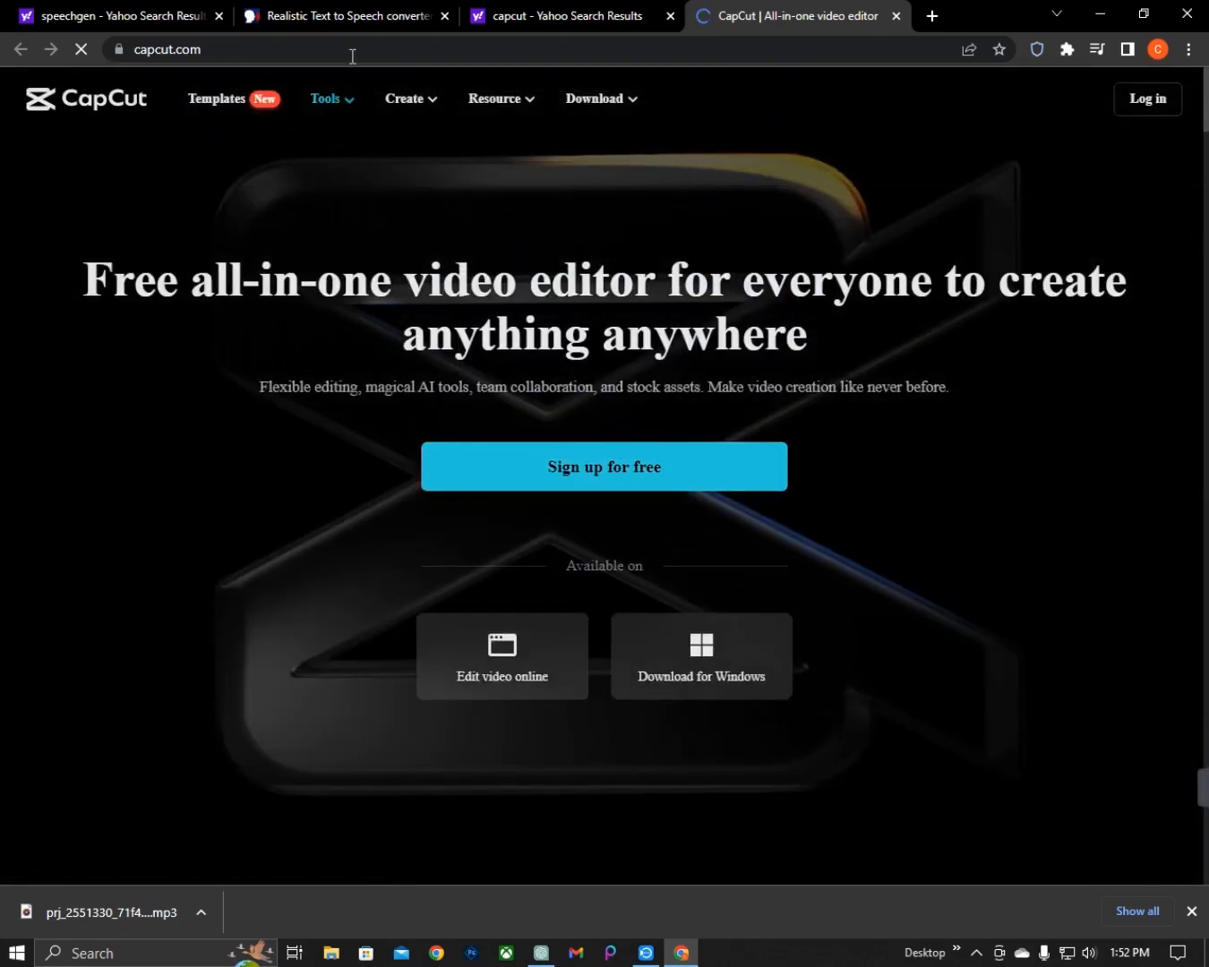
scroll(200, 479, down, 5)
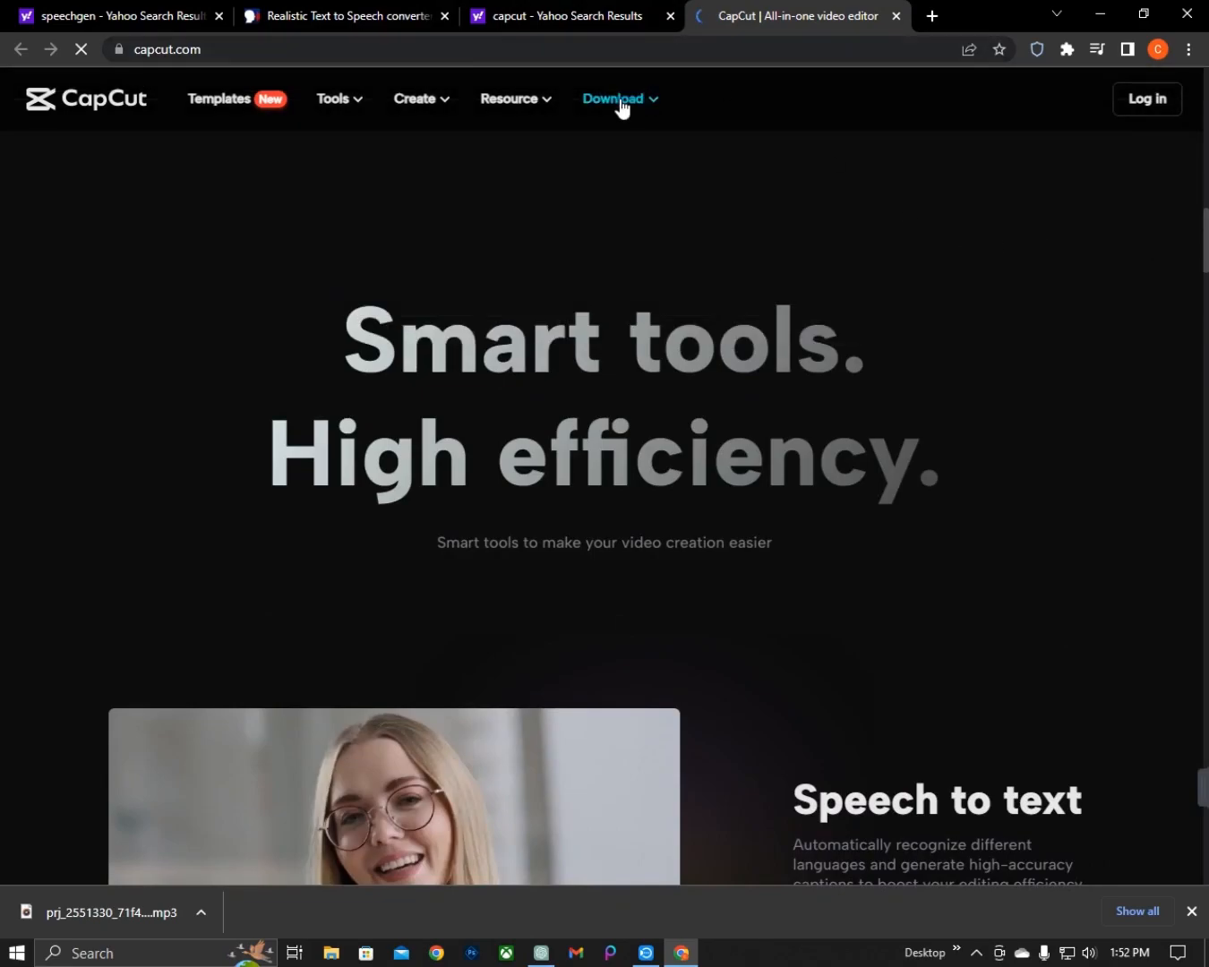
mouse_move(620, 103)
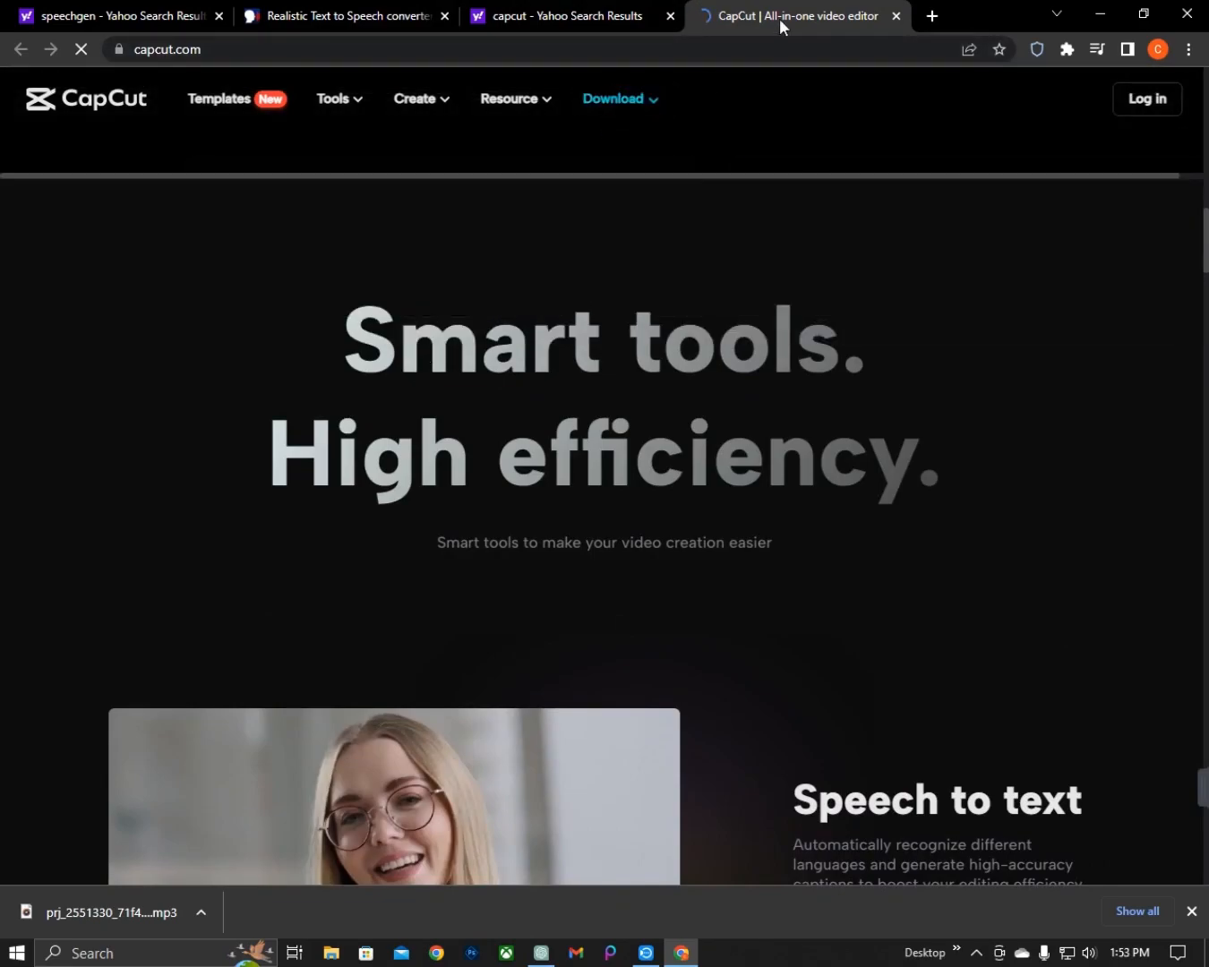
- Switch to the CapCut desktop app, start a new project and move the Details panel aside
click(1100, 15)
double_click(188, 151)
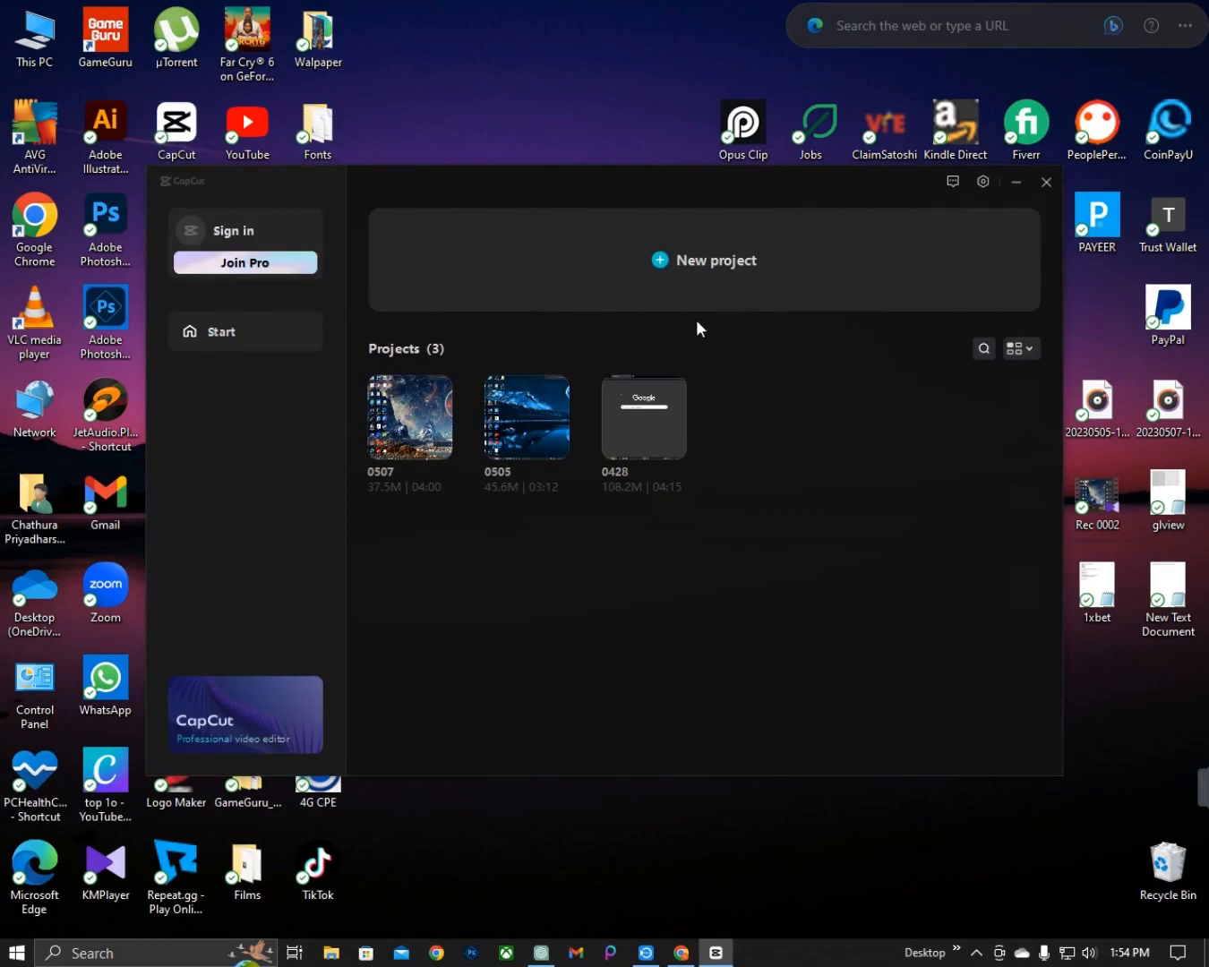
click(711, 261)
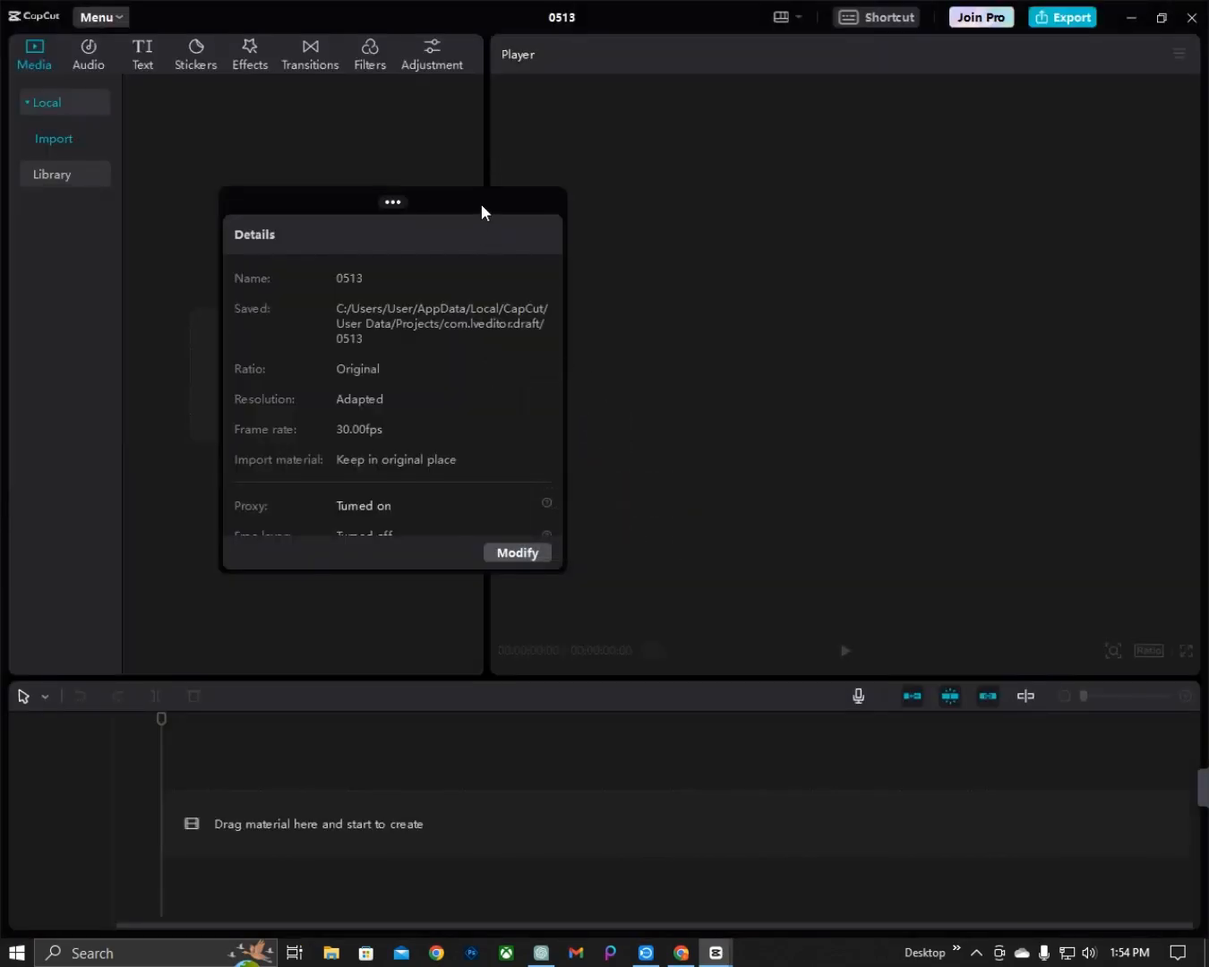
drag(440, 240, 286, 301)
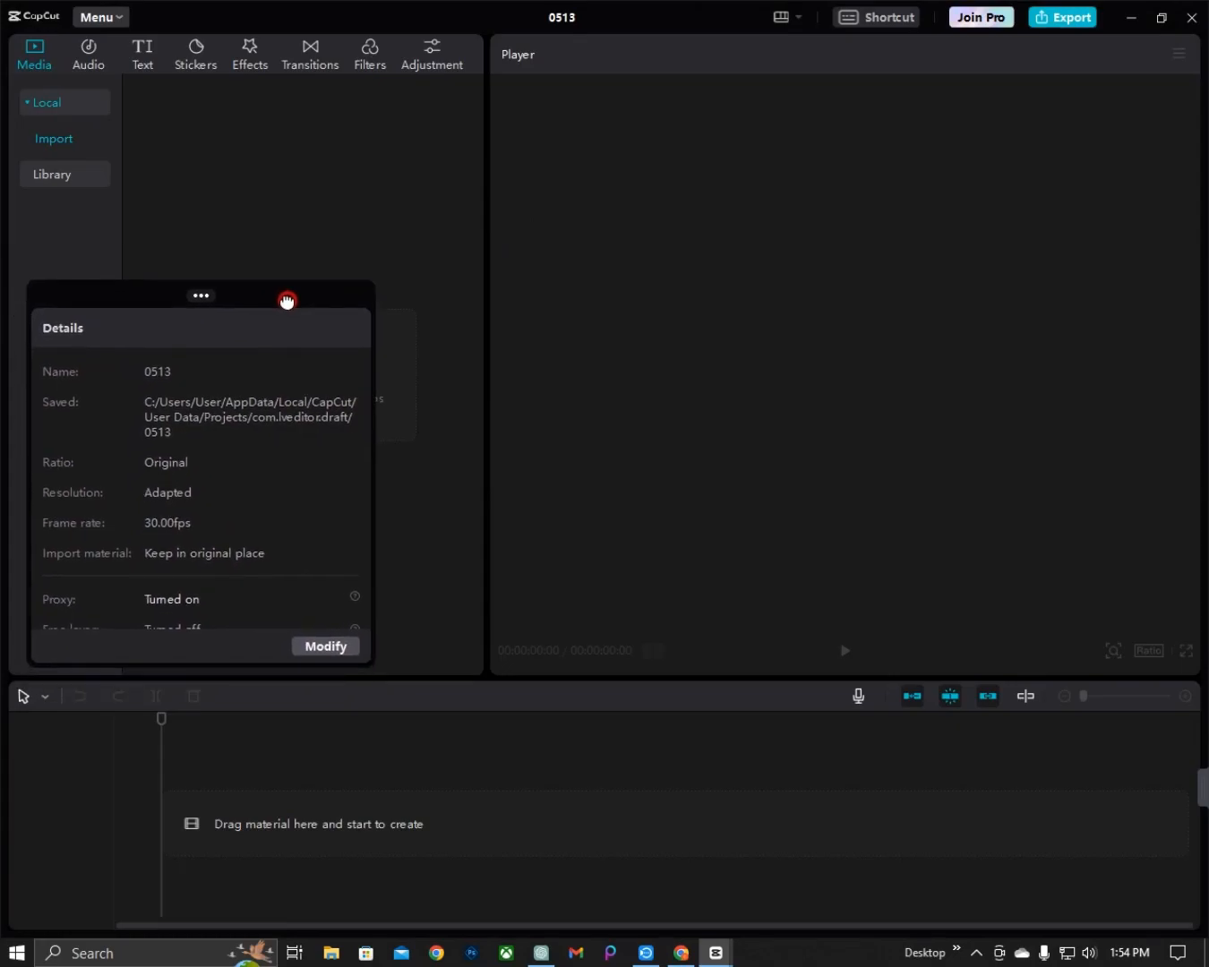
- Delete the imported image from the project's local media and minimize the CapCut window
click(337, 234)
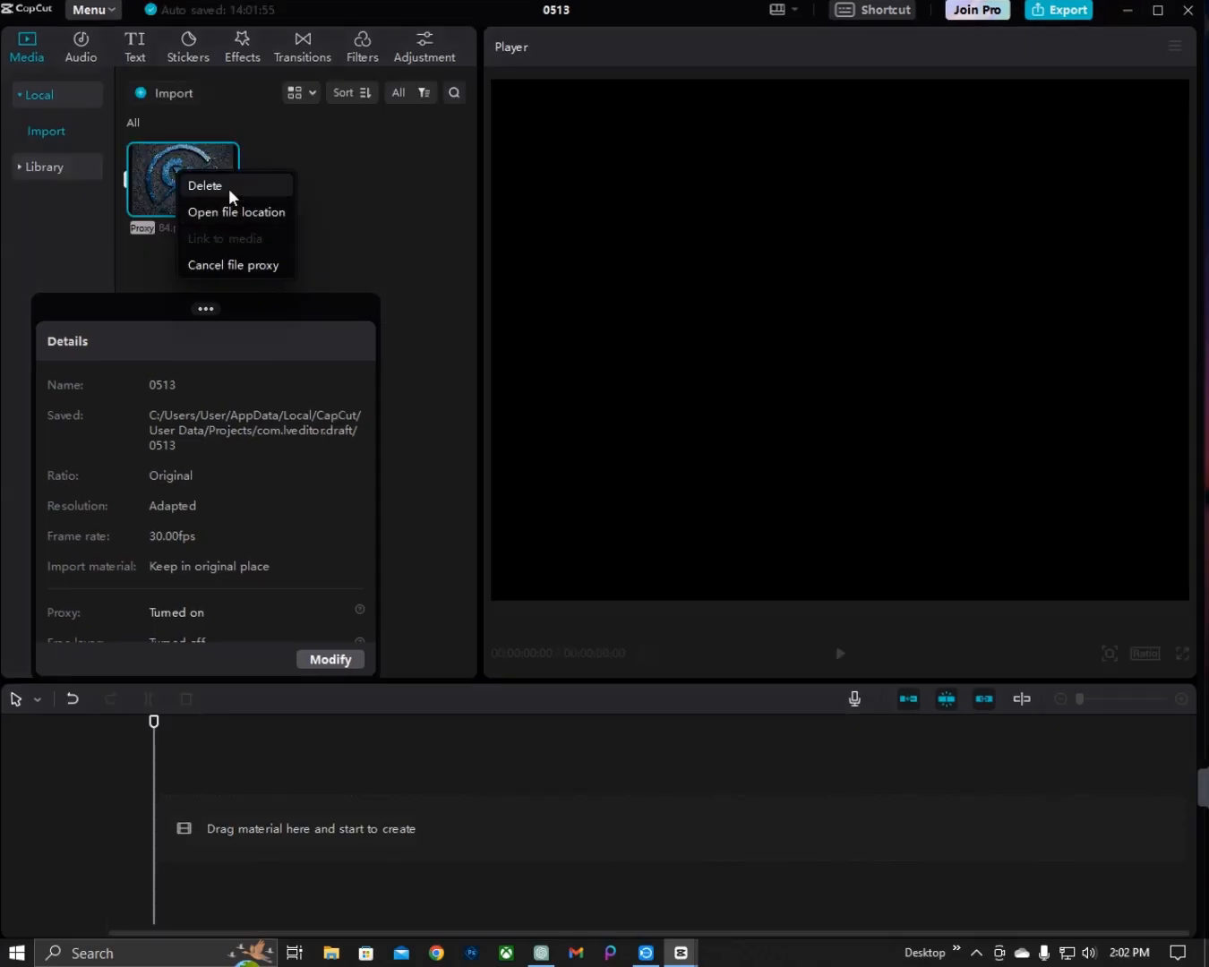
click(230, 190)
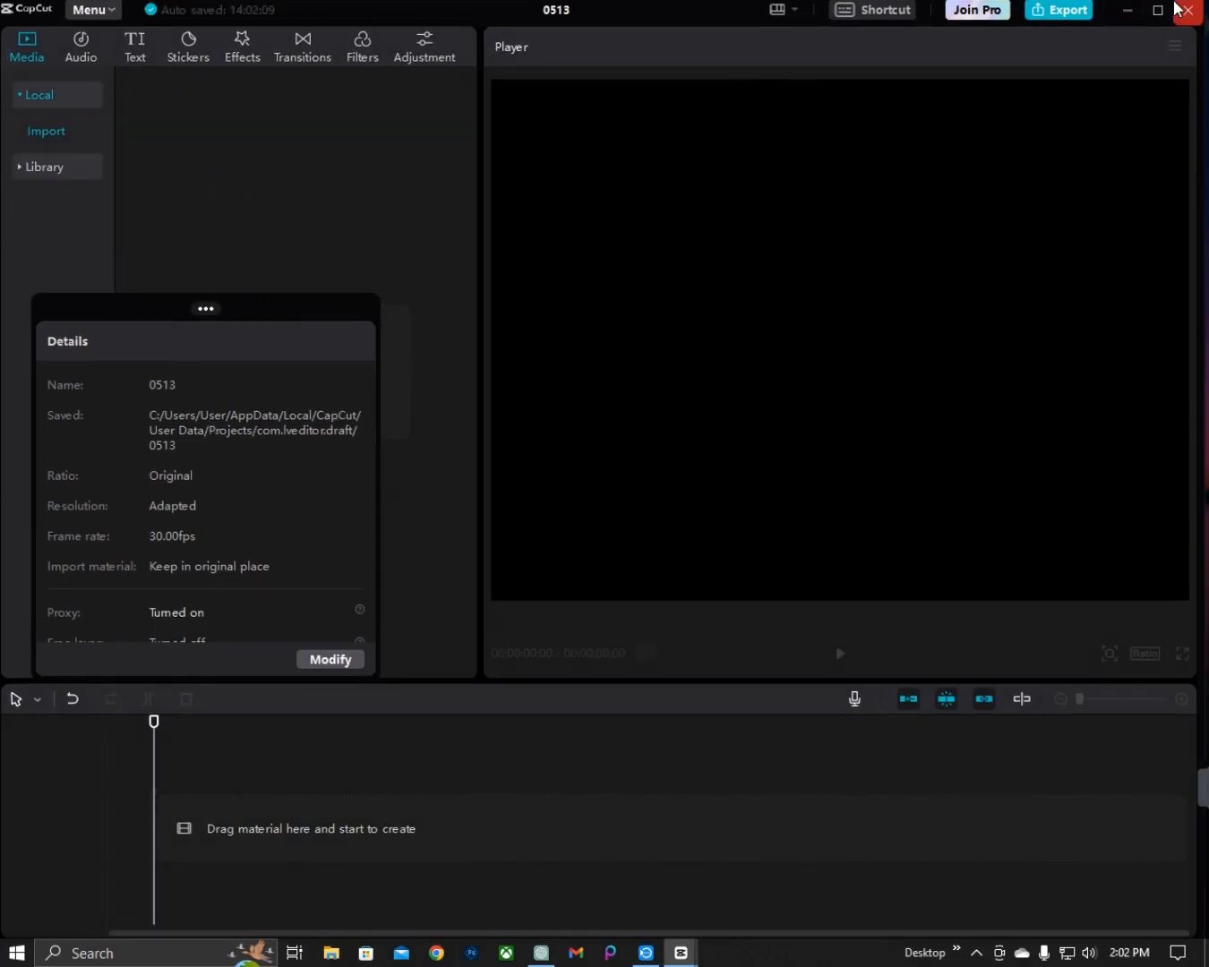
click(1127, 11)
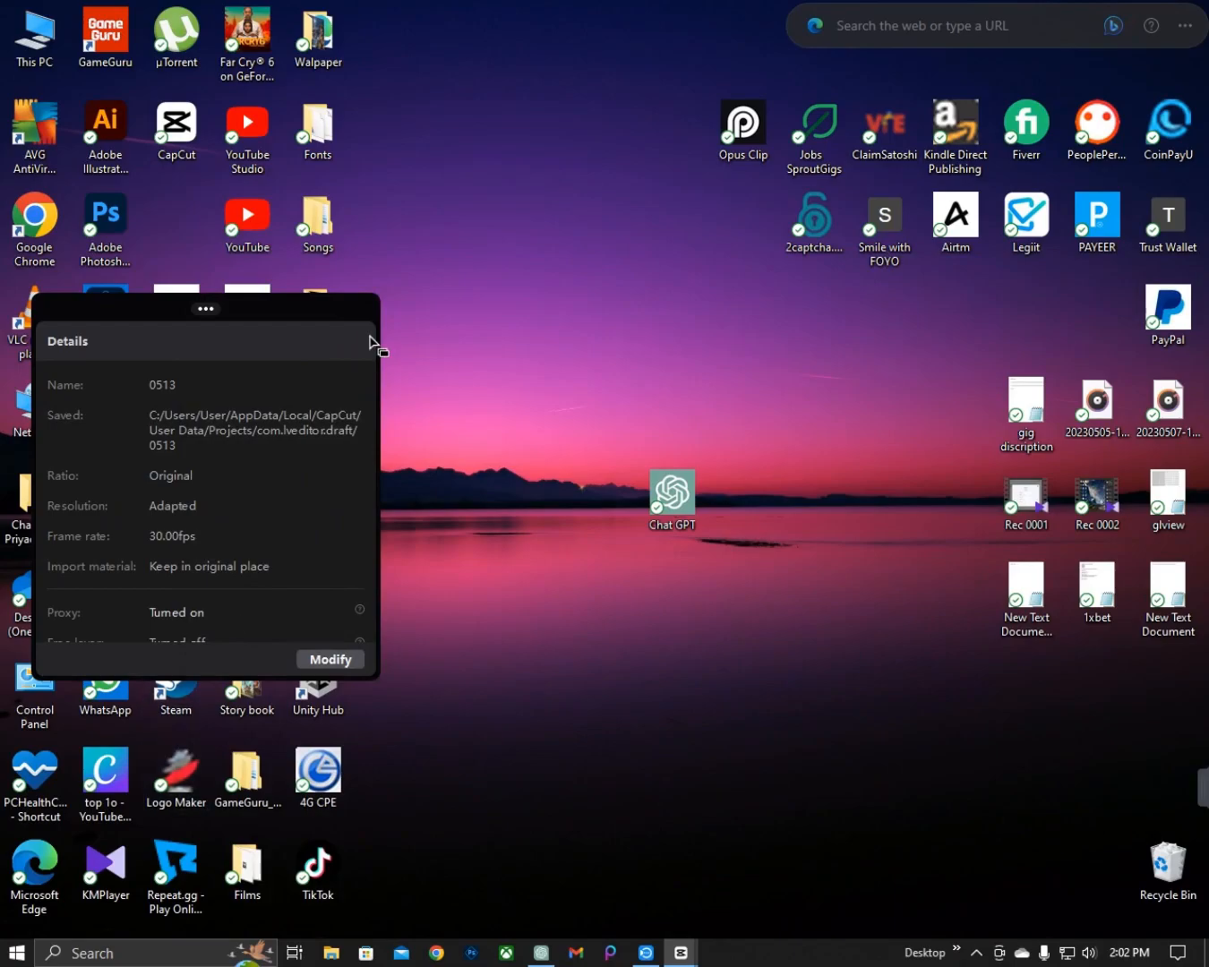
- Minimize the leftover Details panel, then search for "pxfuel" in Chrome and open the pxfuel.com site
mouse_move(165, 306)
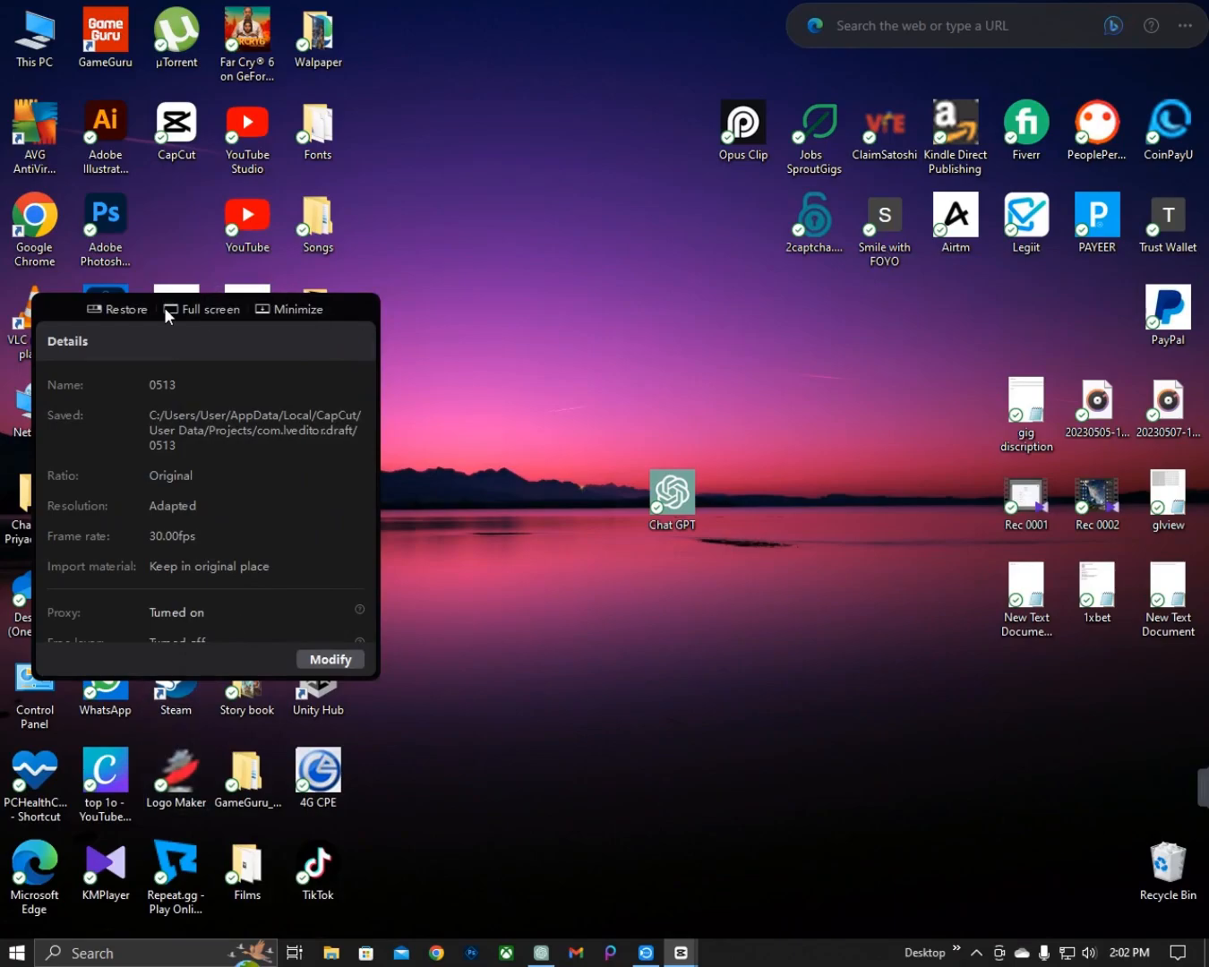
click(283, 311)
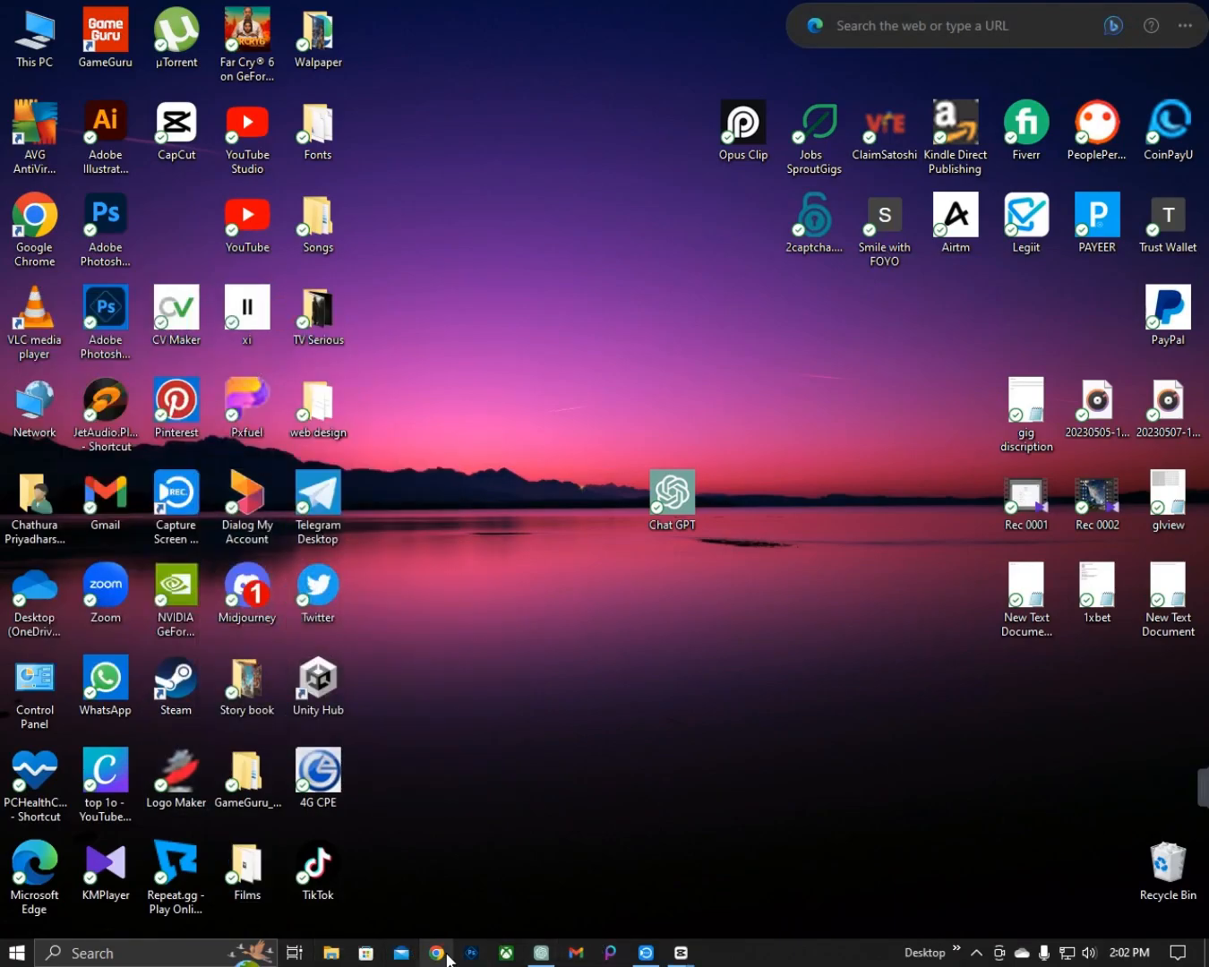
click(446, 956)
click(512, 543)
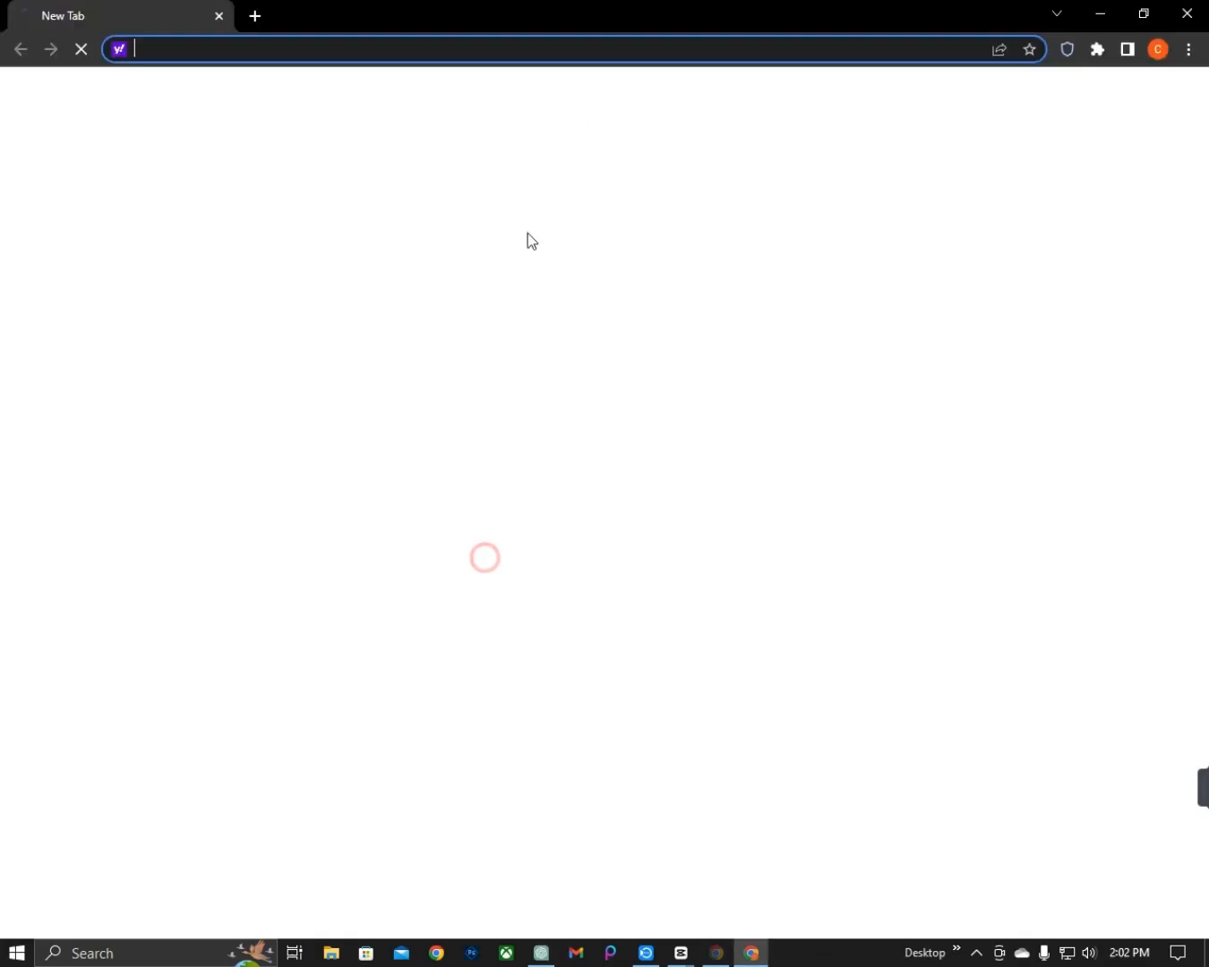
text(p)
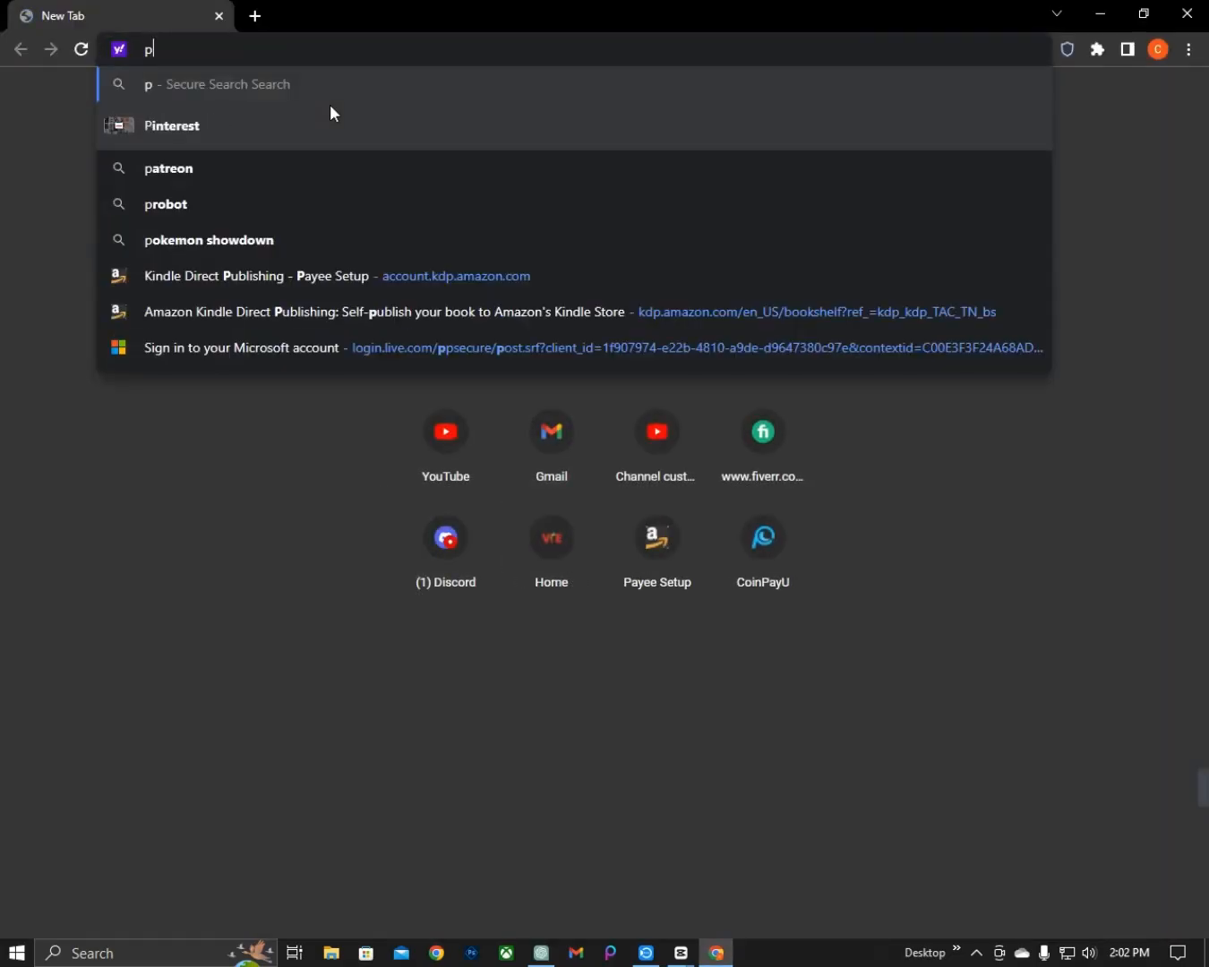
text(xfu)
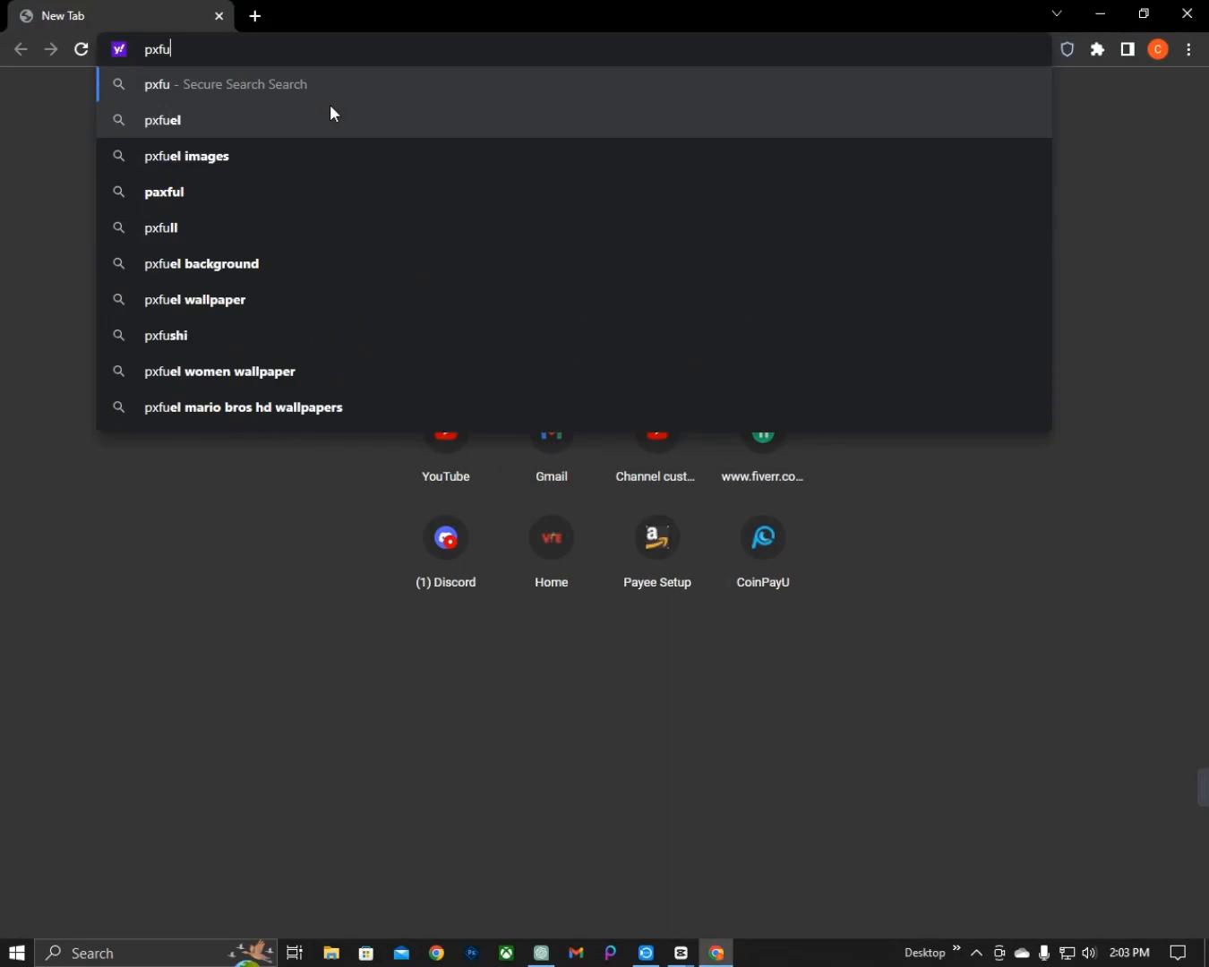
text(el)
key(Return)
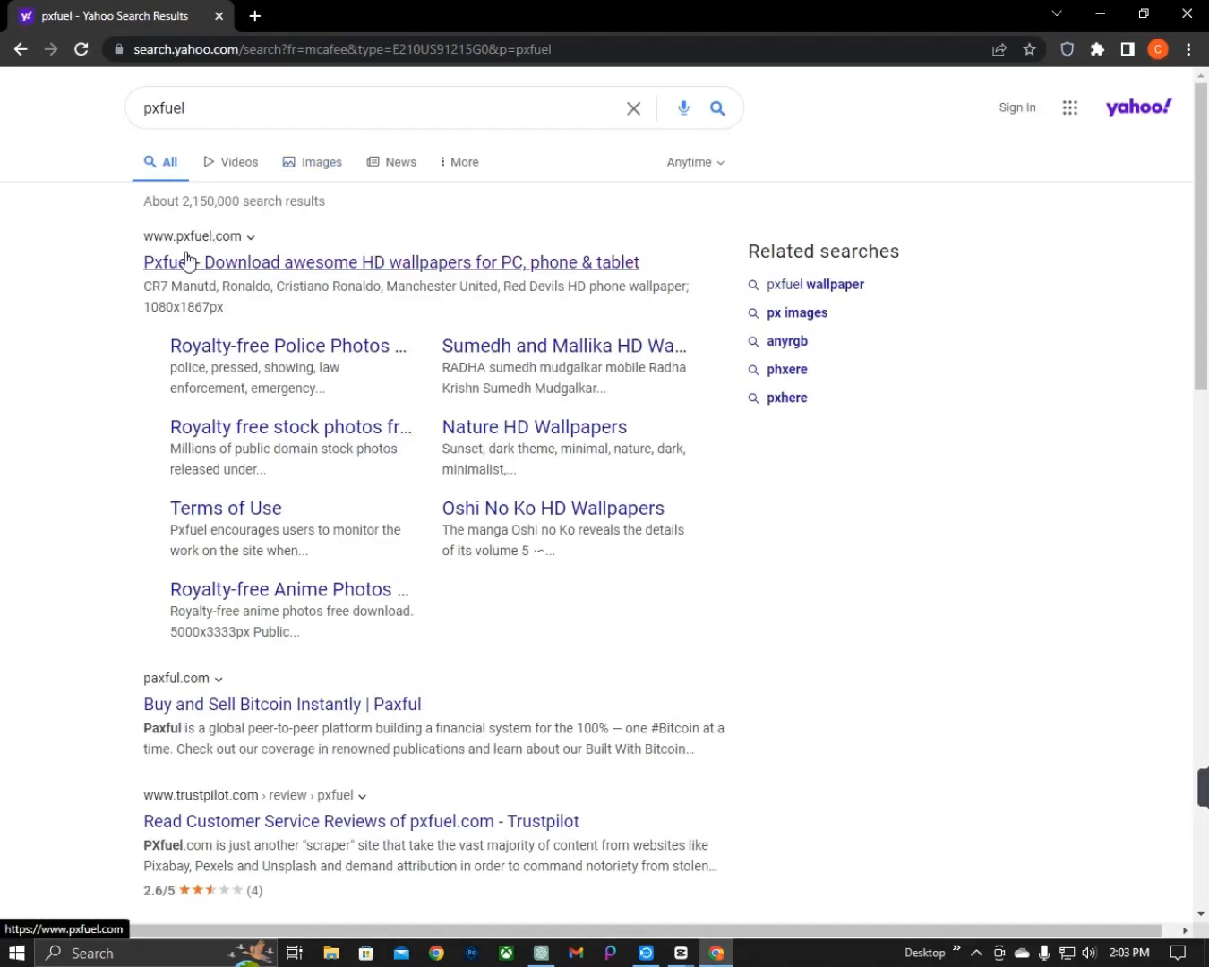
click(168, 262)
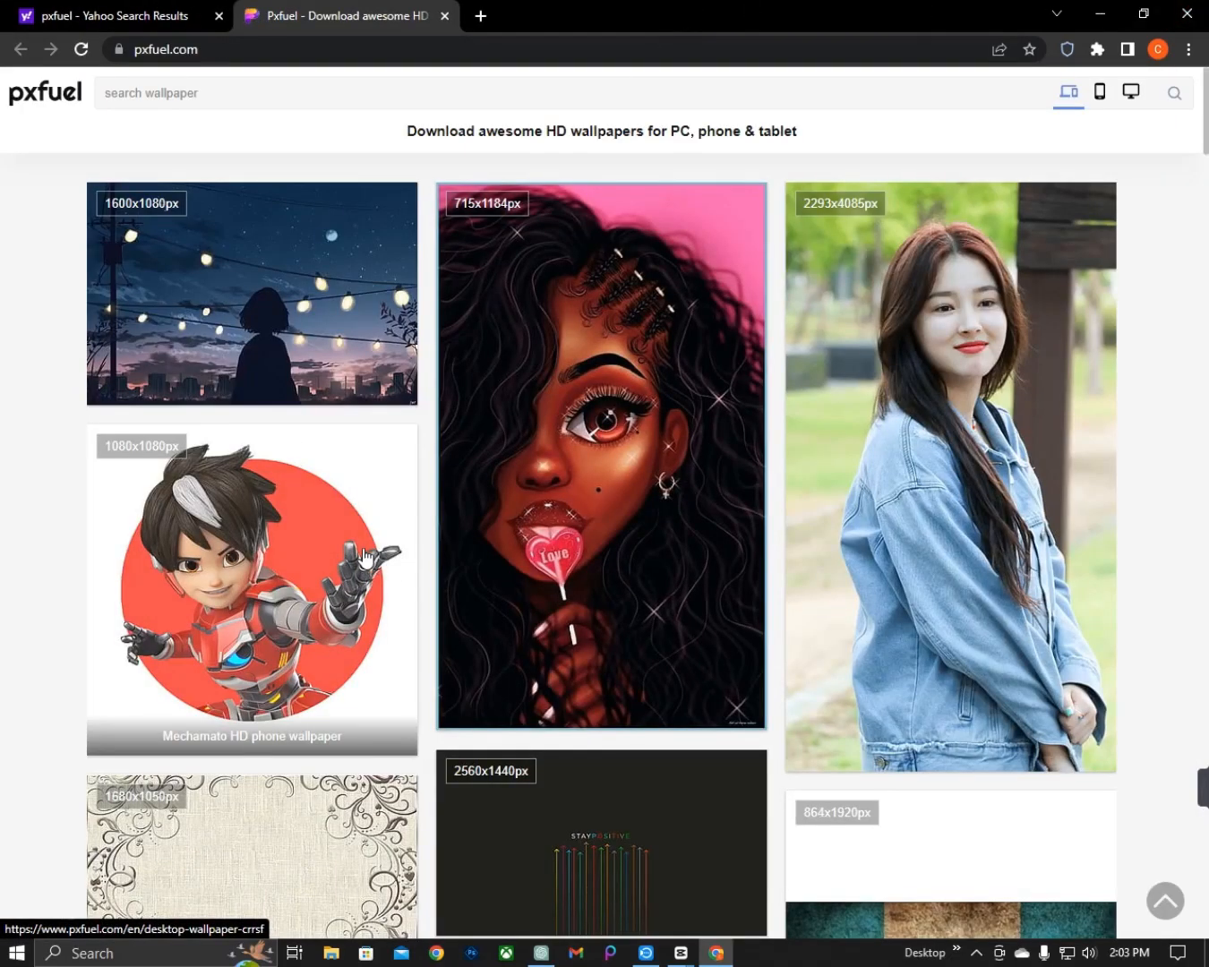
- Search the pxfuel wallpapers for "a boy with basketball"
scroll(366, 556, down, 15)
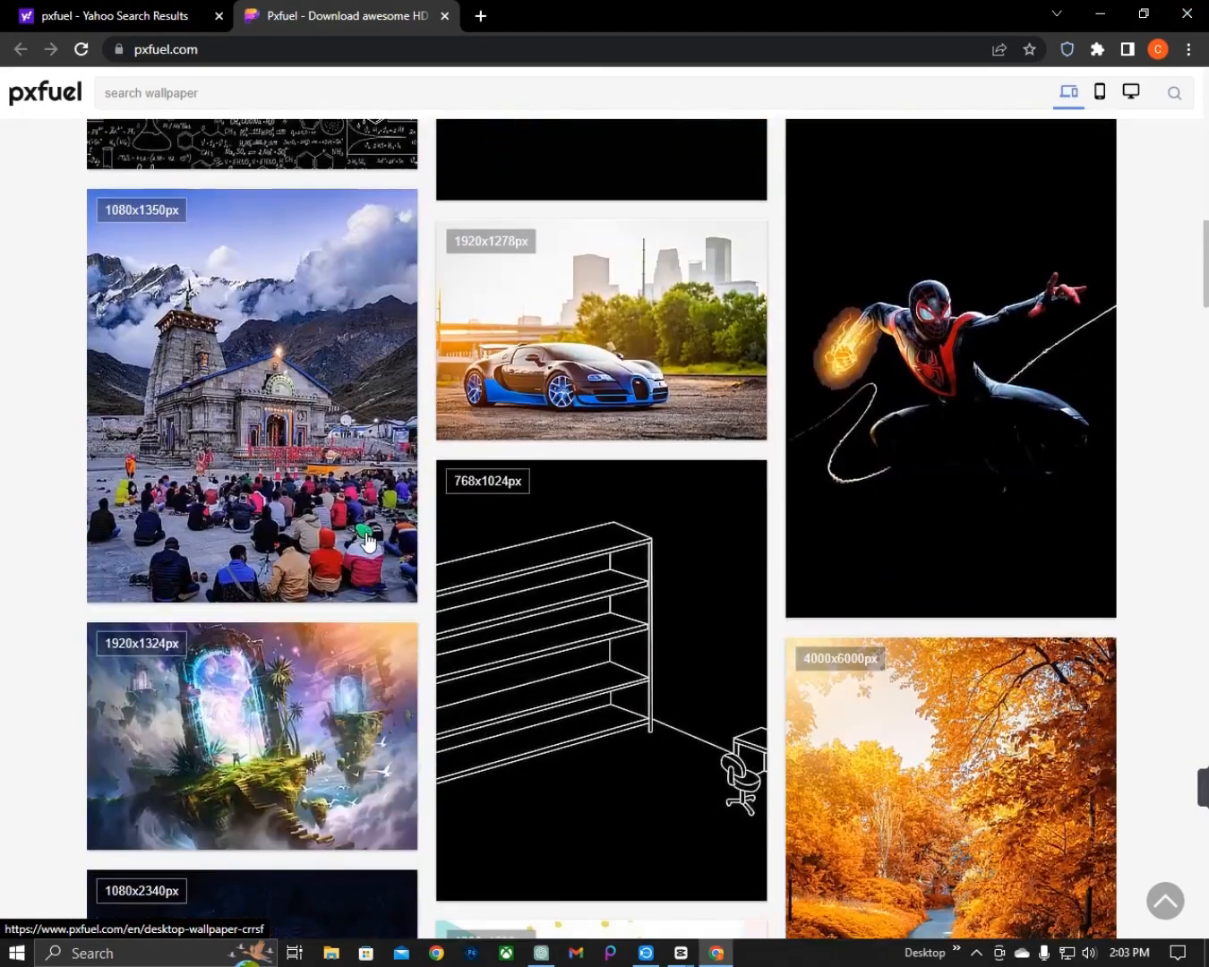
scroll(365, 537, down, 20)
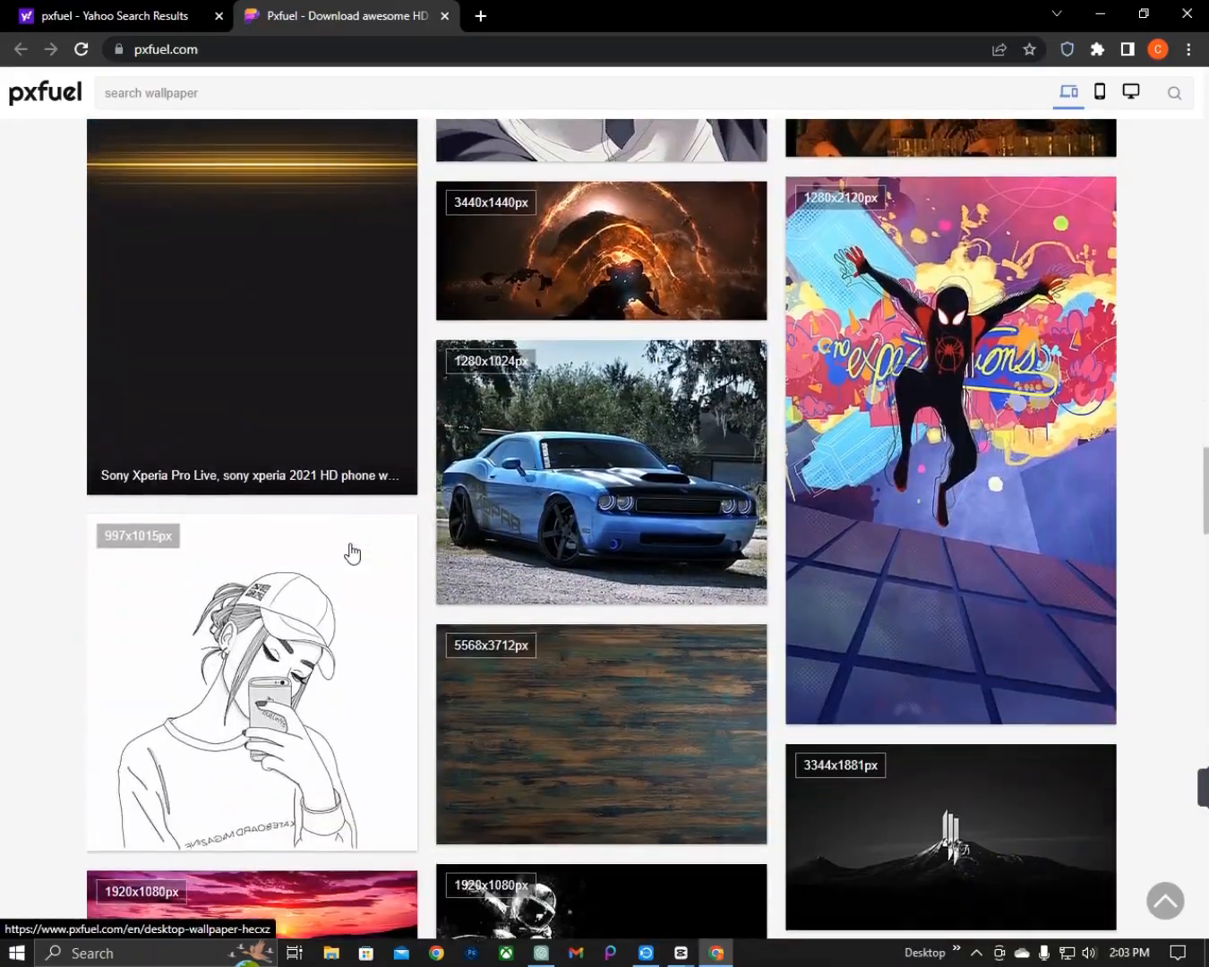
scroll(351, 555, down, 15)
scroll(376, 529, up, 8)
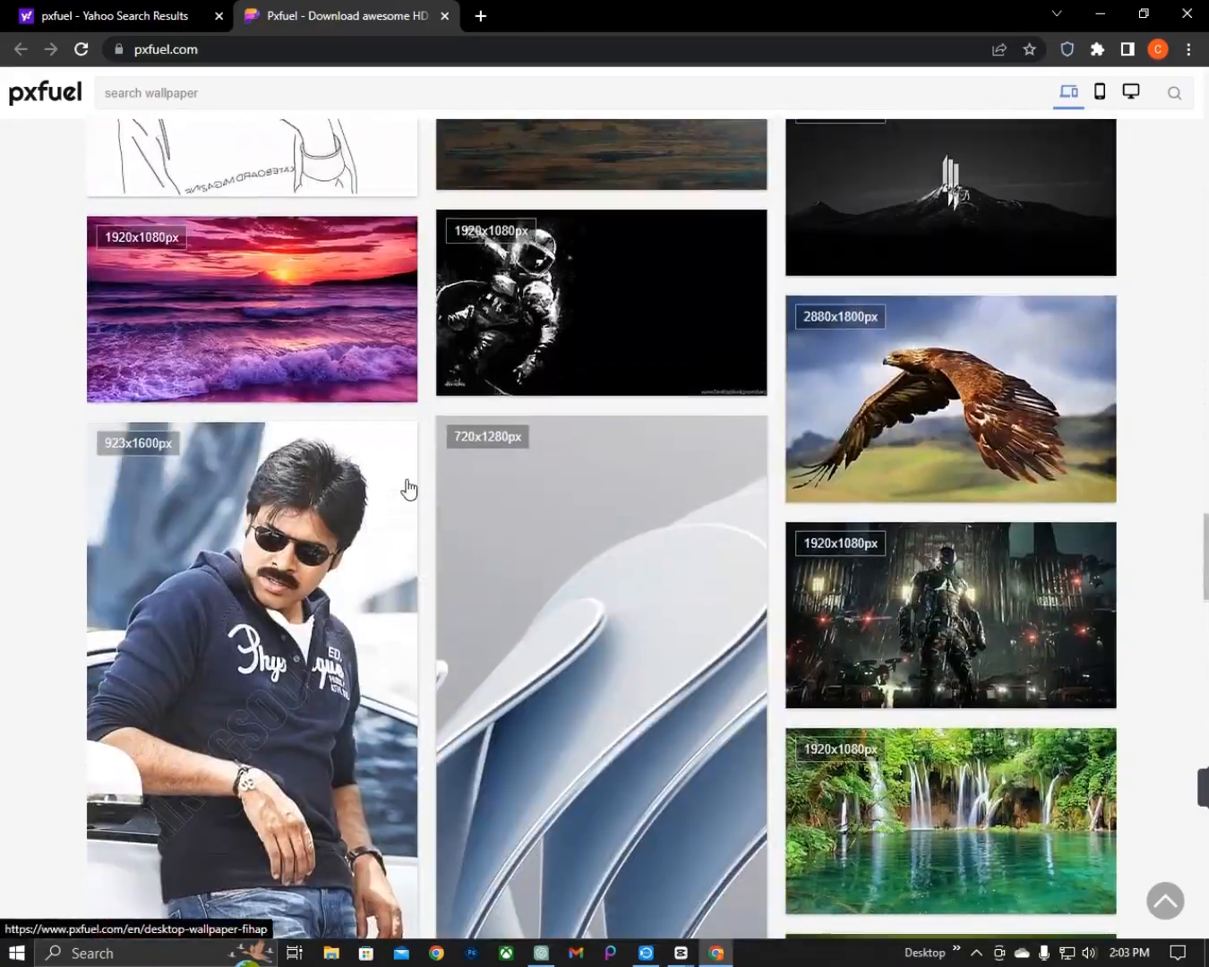
scroll(407, 489, up, 20)
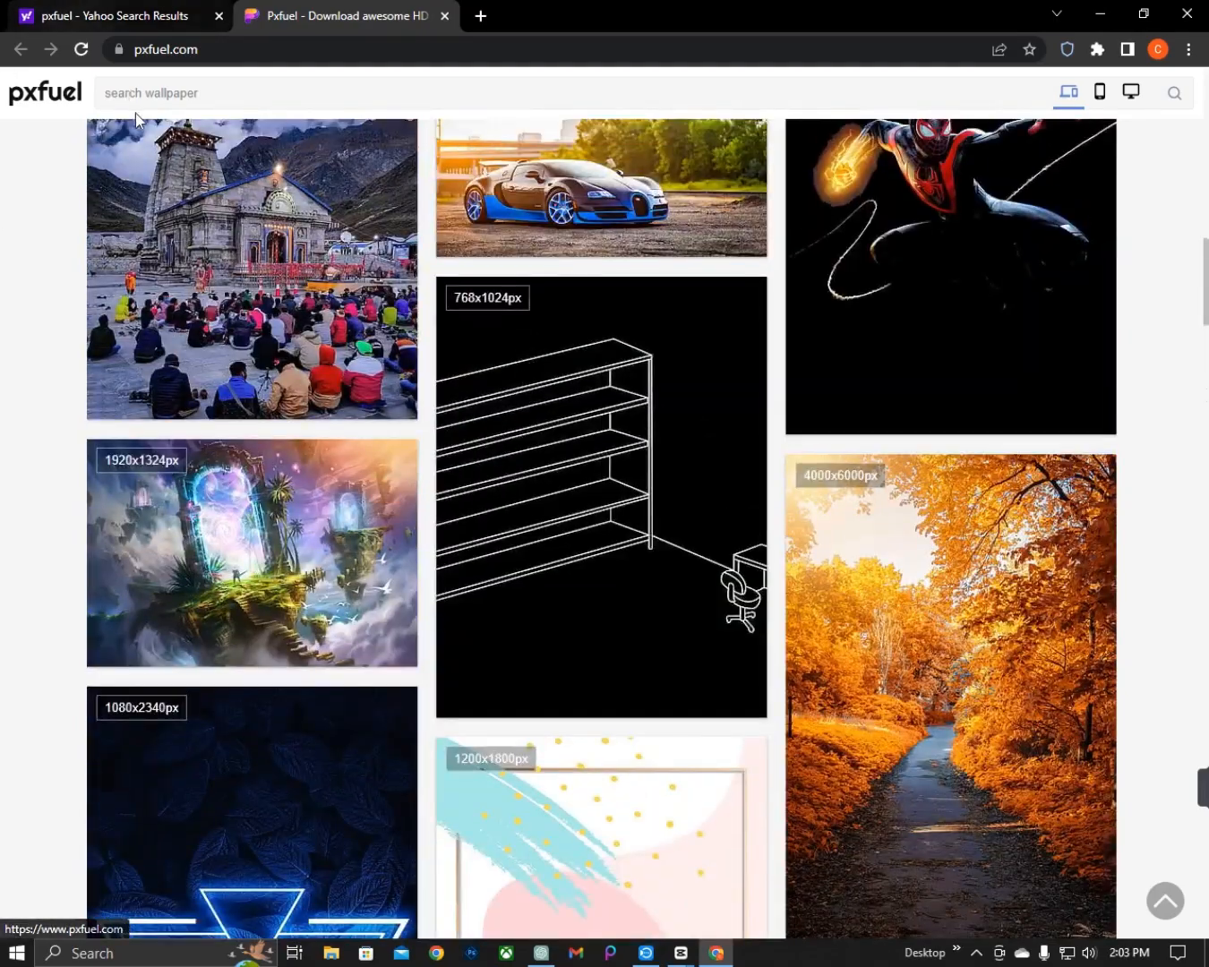
click(134, 98)
text(a boy with basketball)
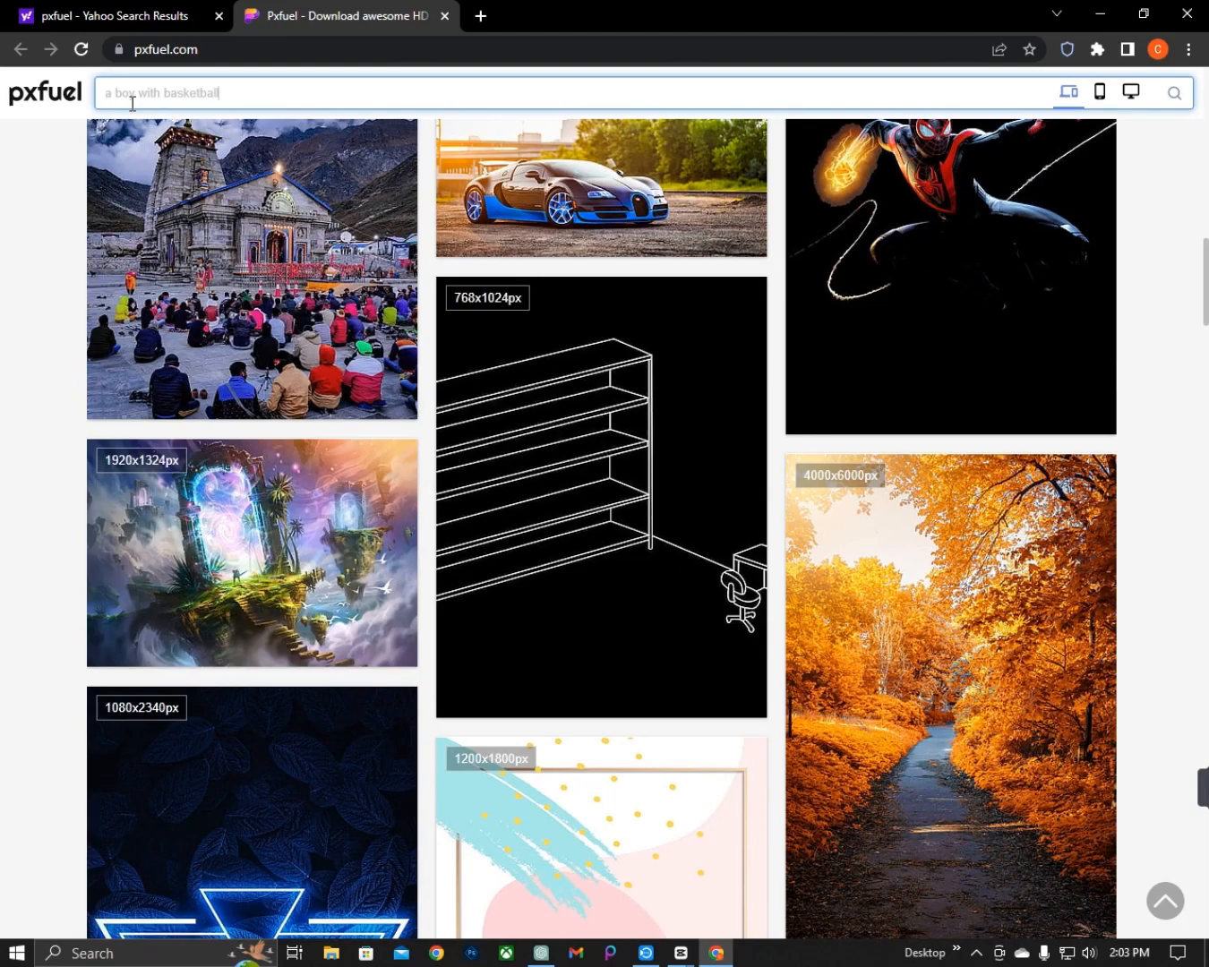
key(Return)
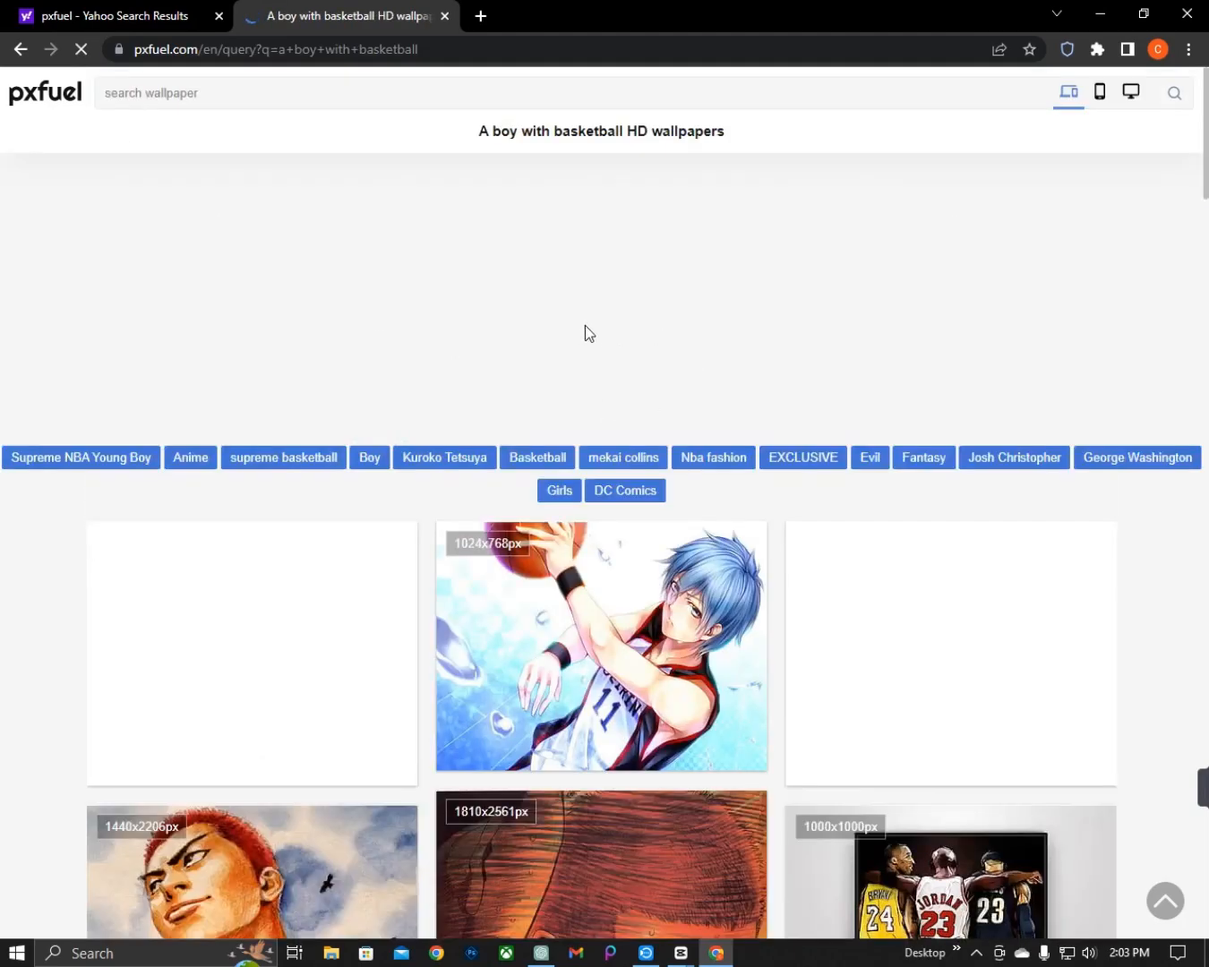
- Browse the basketball results and open the Kuroko Tetsuya wallpaper with the white SEIRIN 11 jersey
scroll(581, 323, down, 15)
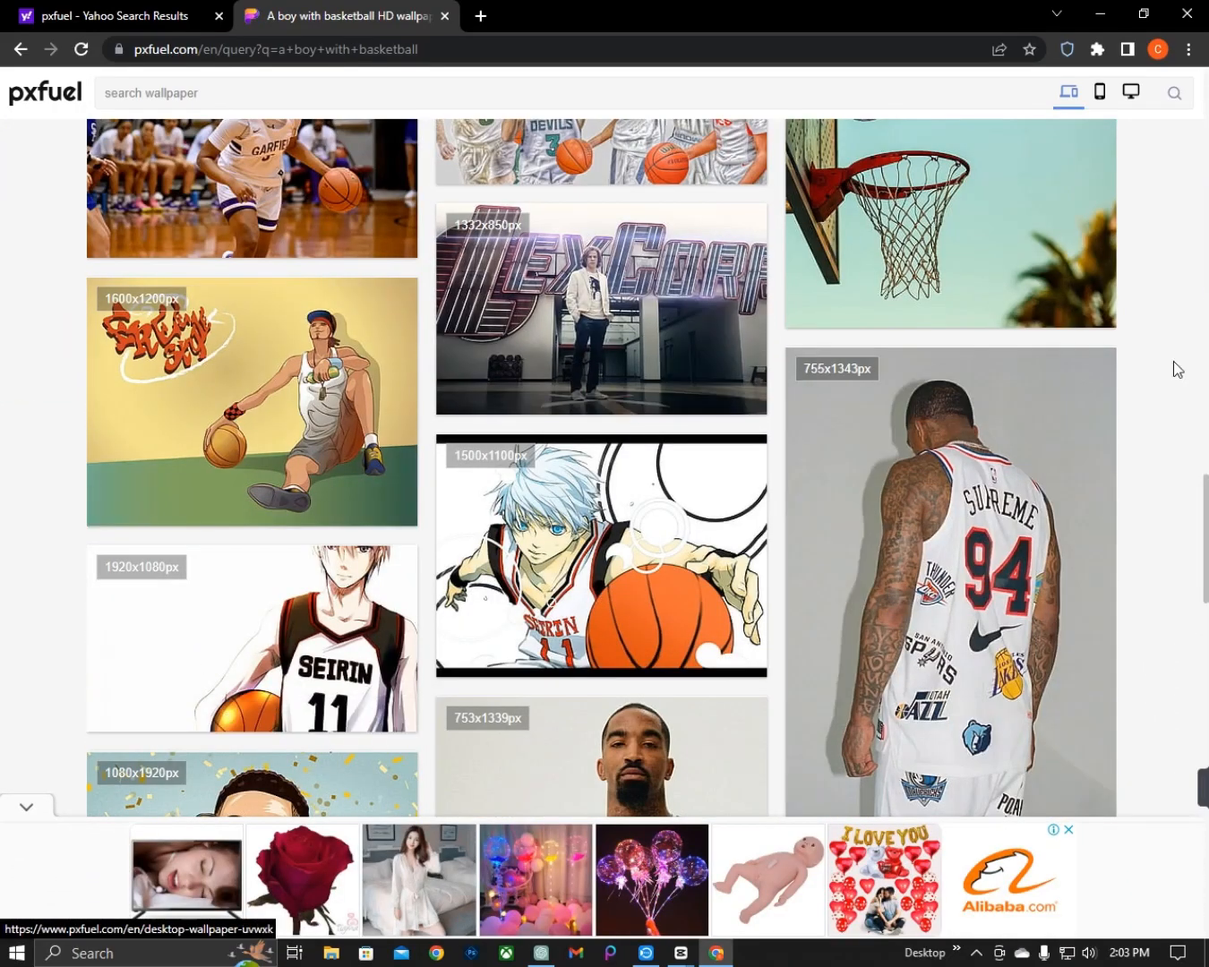
scroll(450, 297, up, 2)
scroll(451, 298, down, 6)
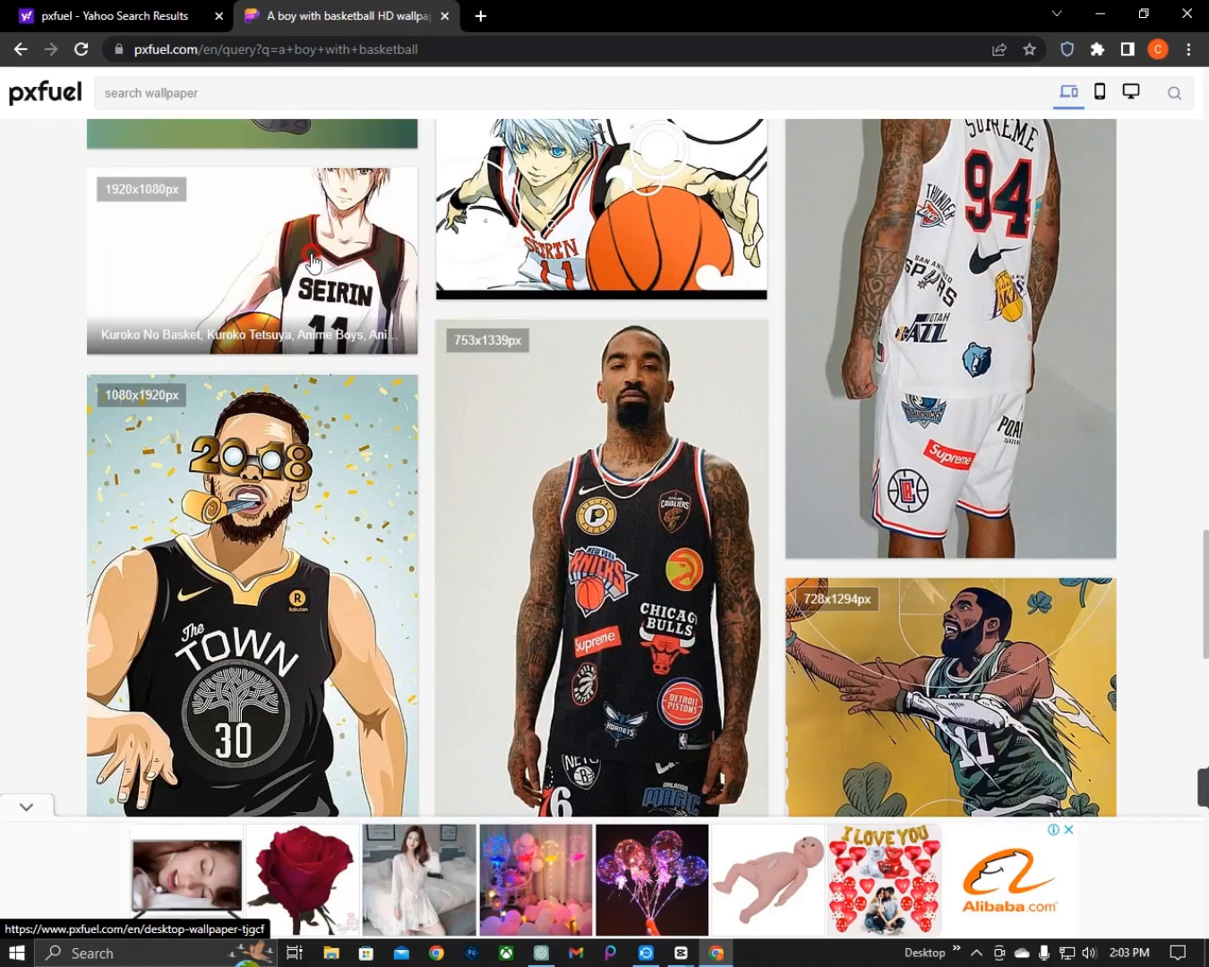
click(817, 196)
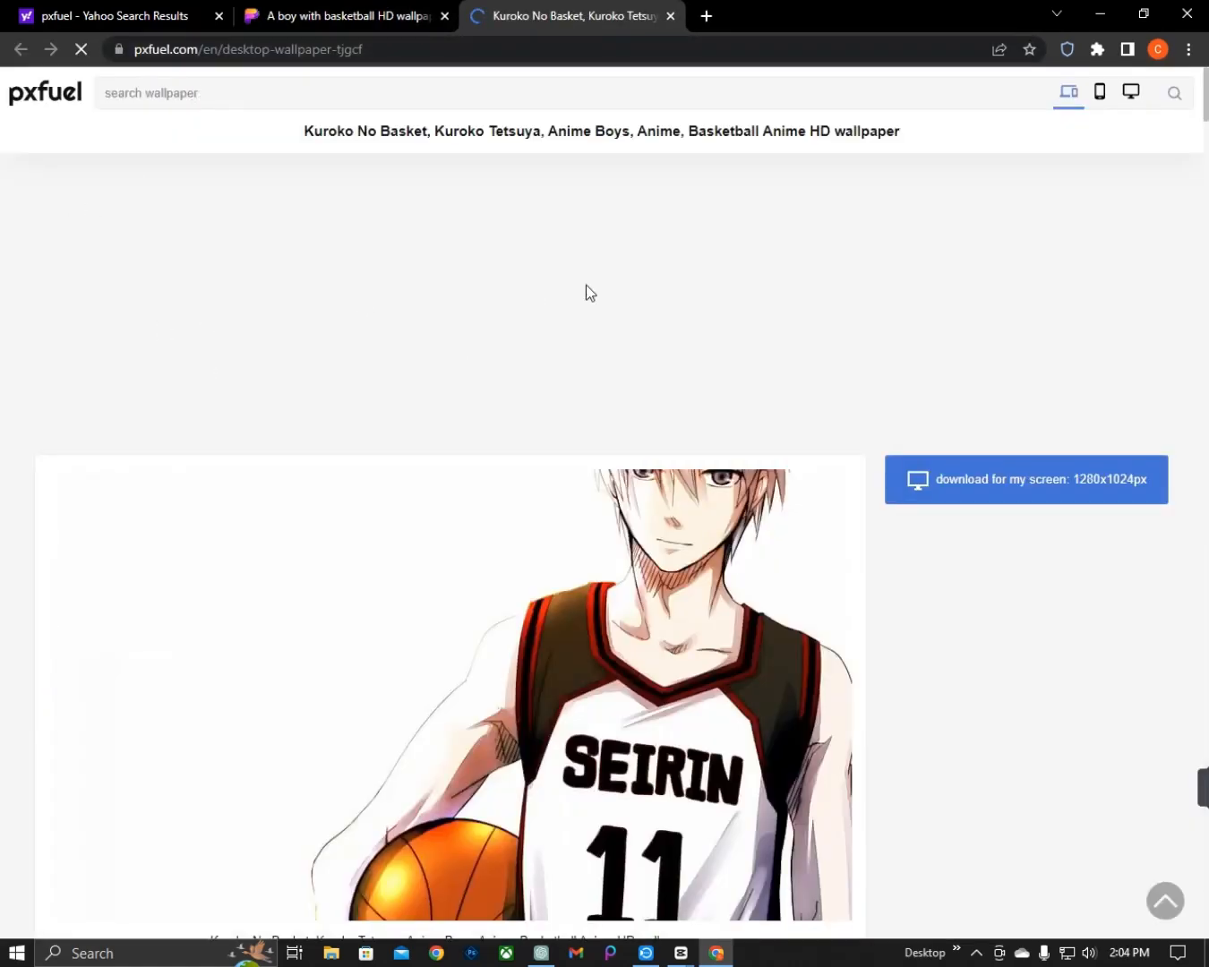
- Request the wallpaper download at the screen size 1280x1024px and close the ad that covers the page
scroll(560, 236, down, 4)
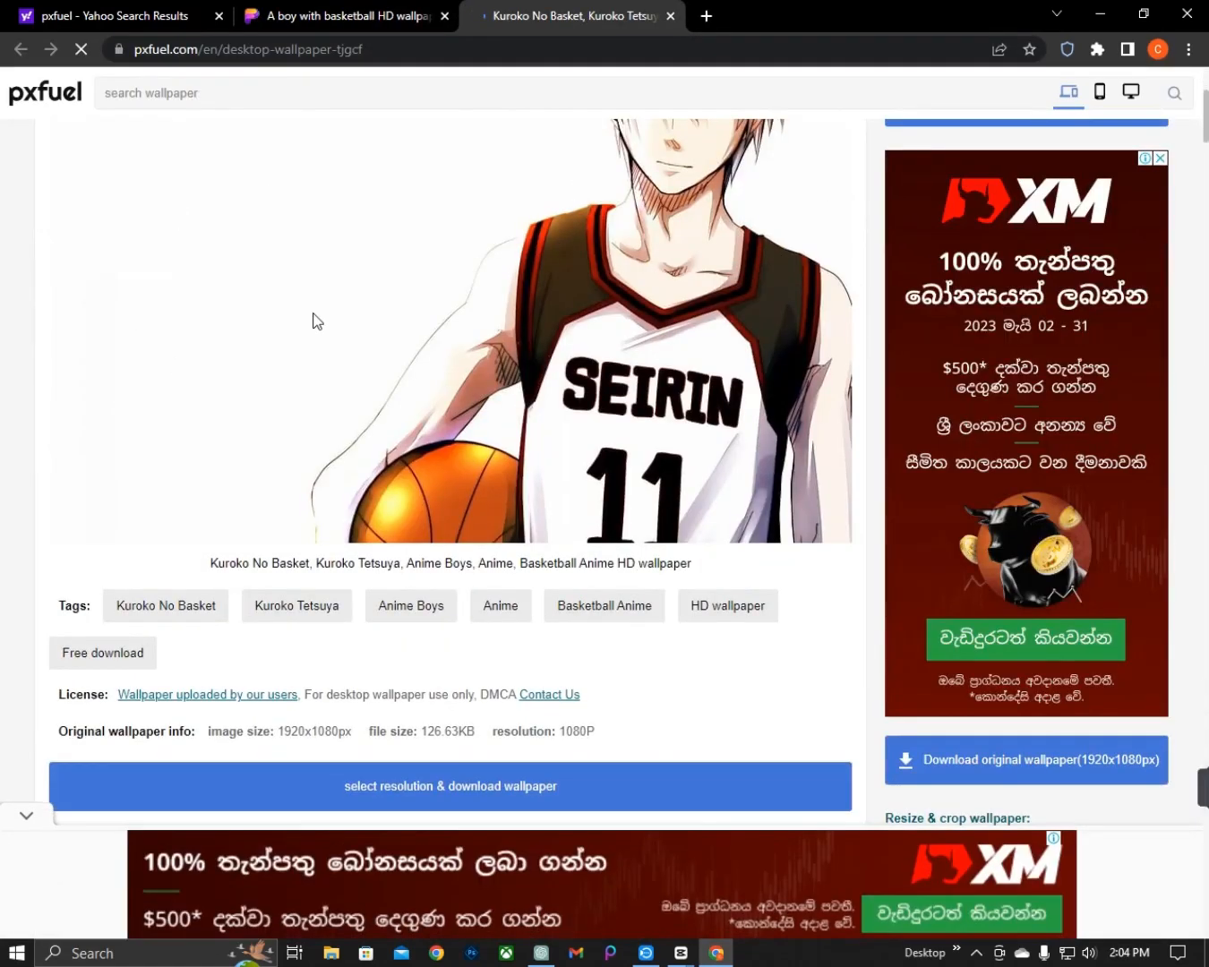
scroll(441, 330, up, 4)
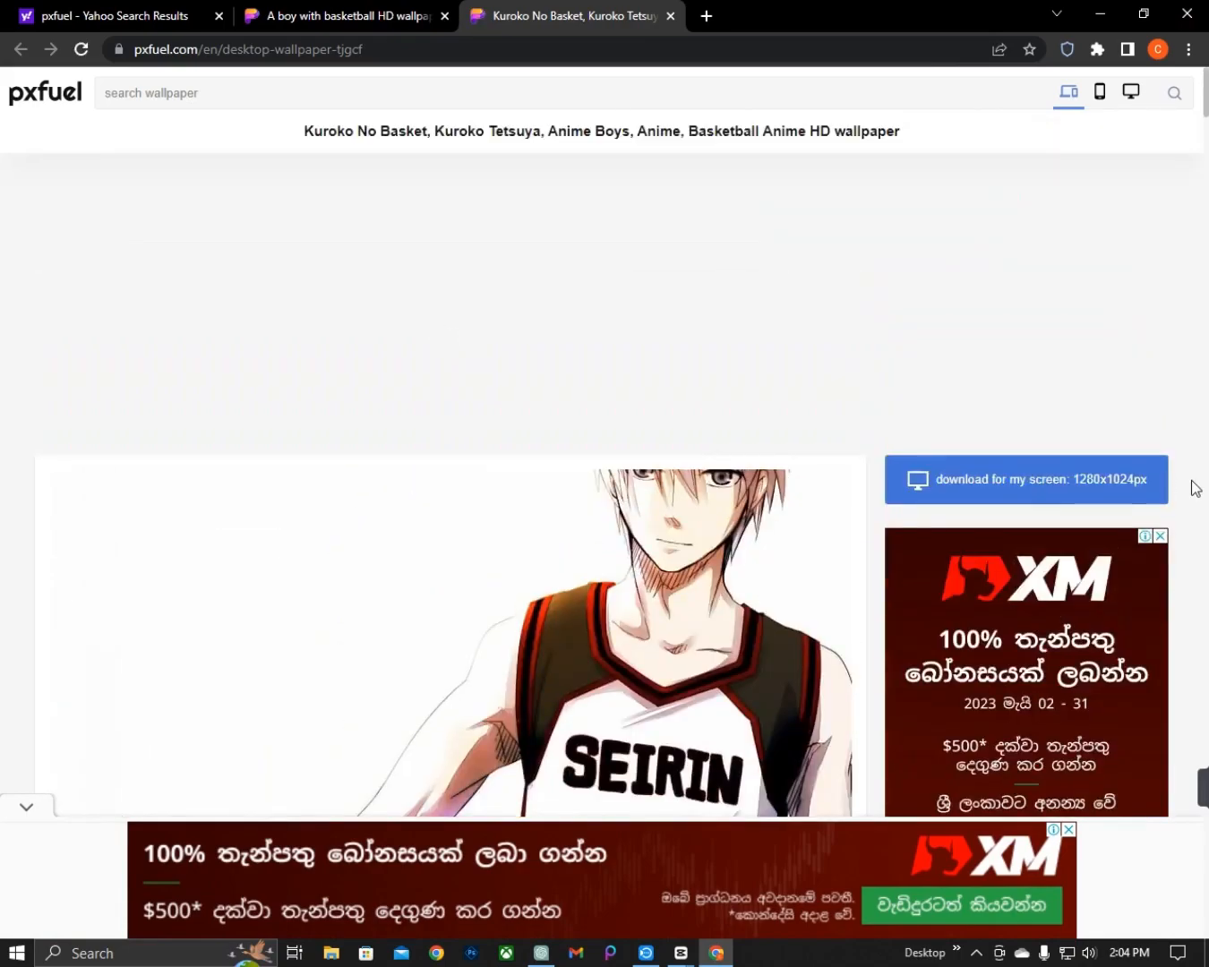
click(1001, 495)
click(475, 687)
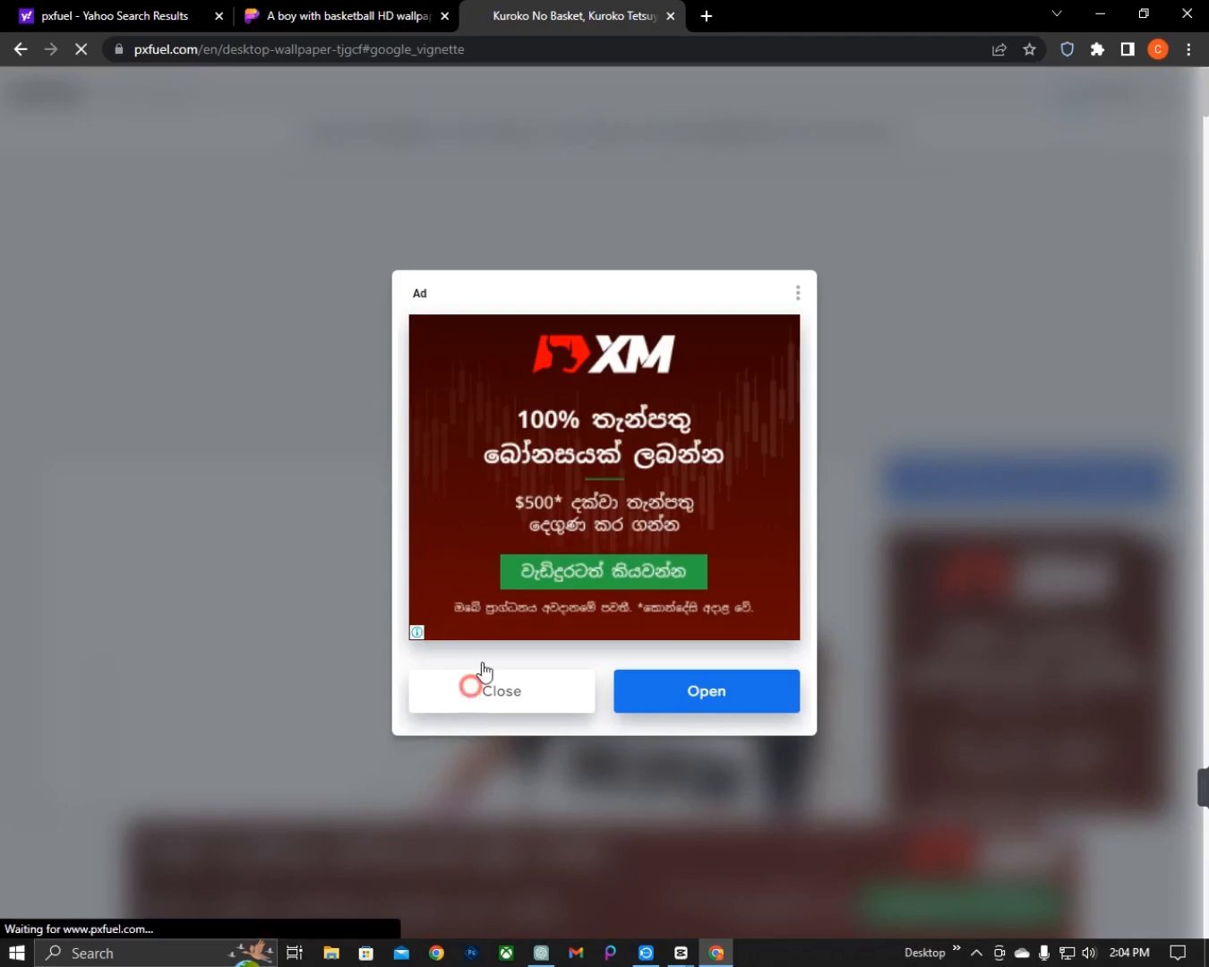
- Check the 1280x1024 wallpaper preview, download the wallpaper and minimize the browser window
scroll(570, 288, down, 5)
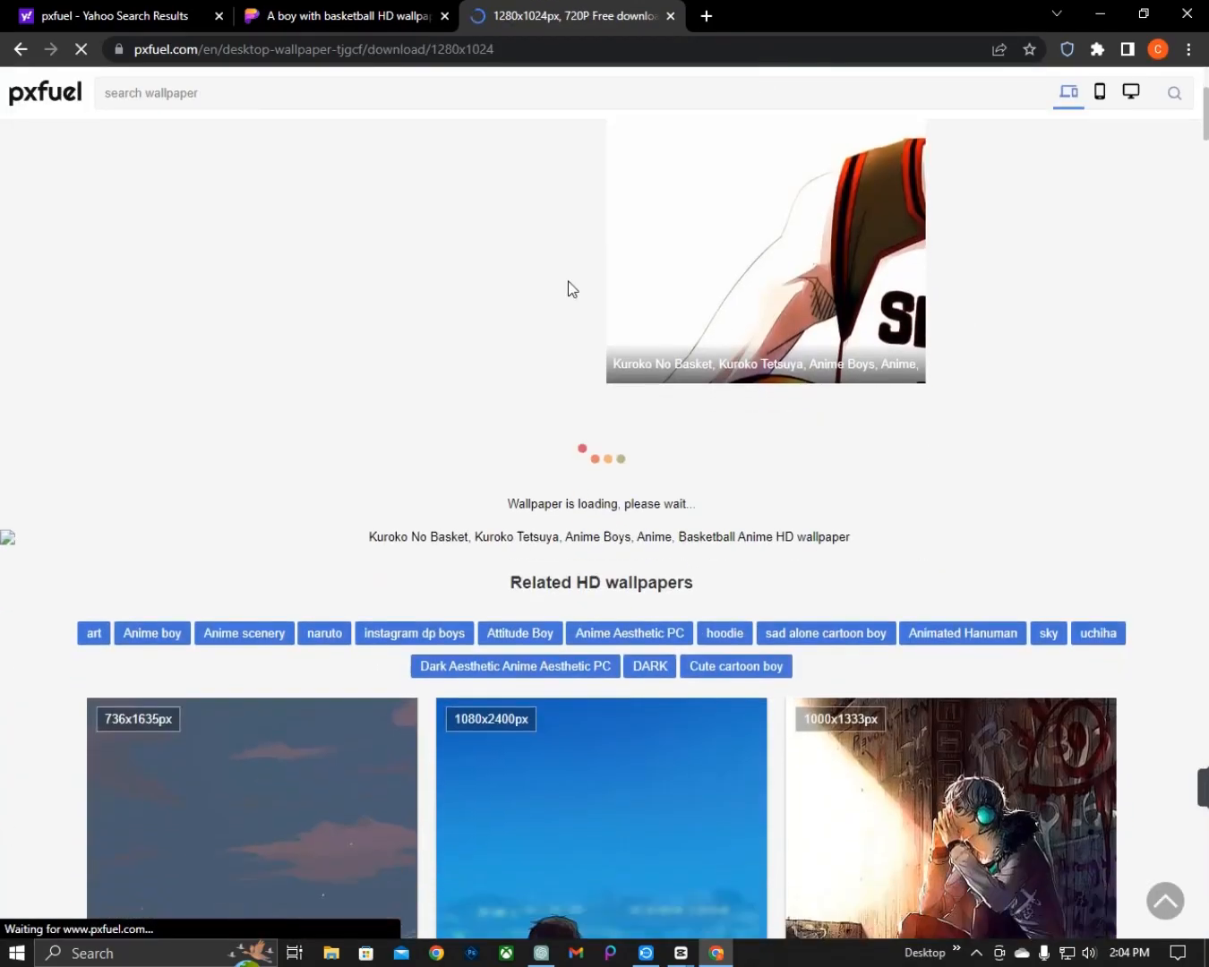
scroll(570, 289, up, 3)
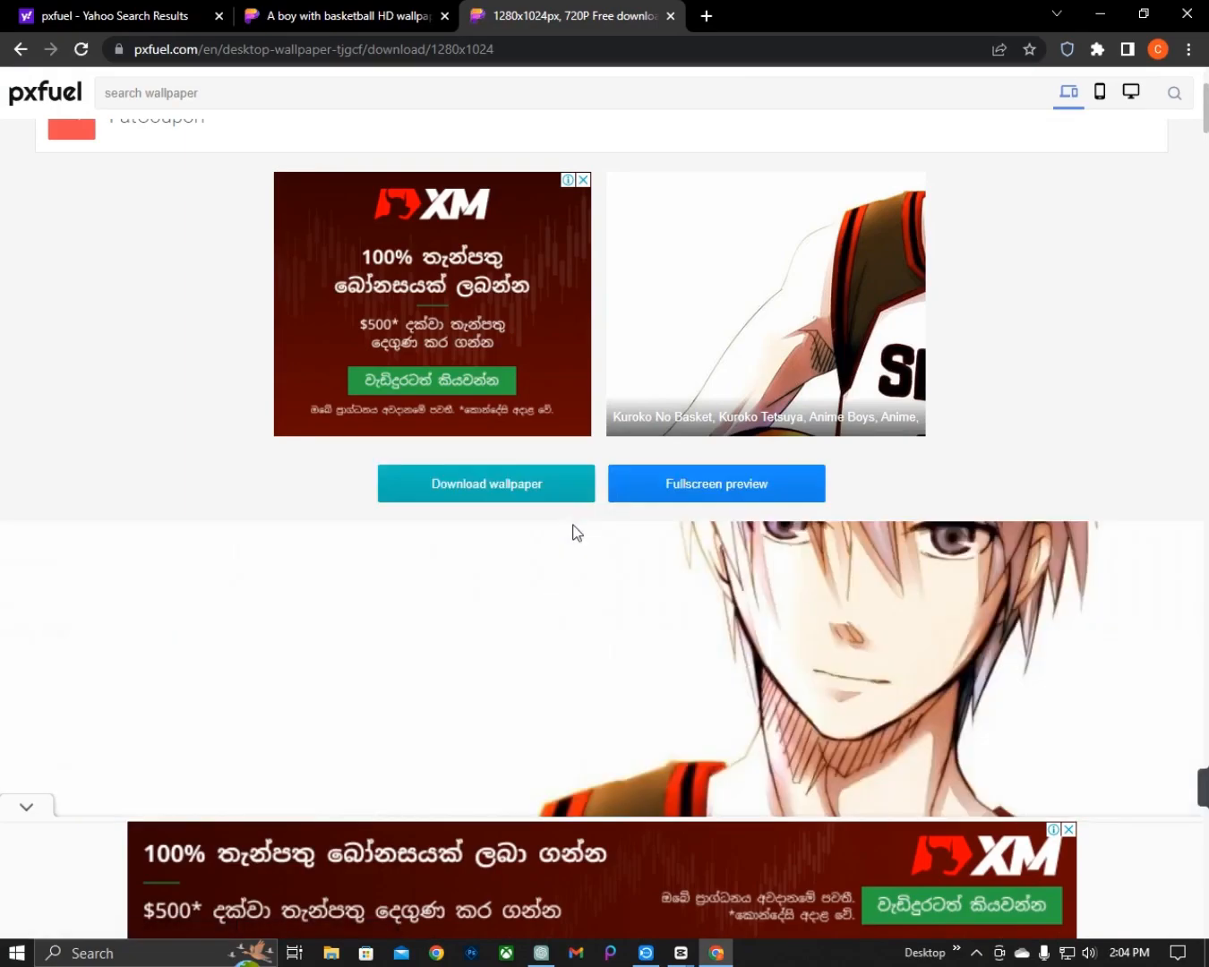
scroll(260, 494, down, 5)
scroll(258, 492, down, 3)
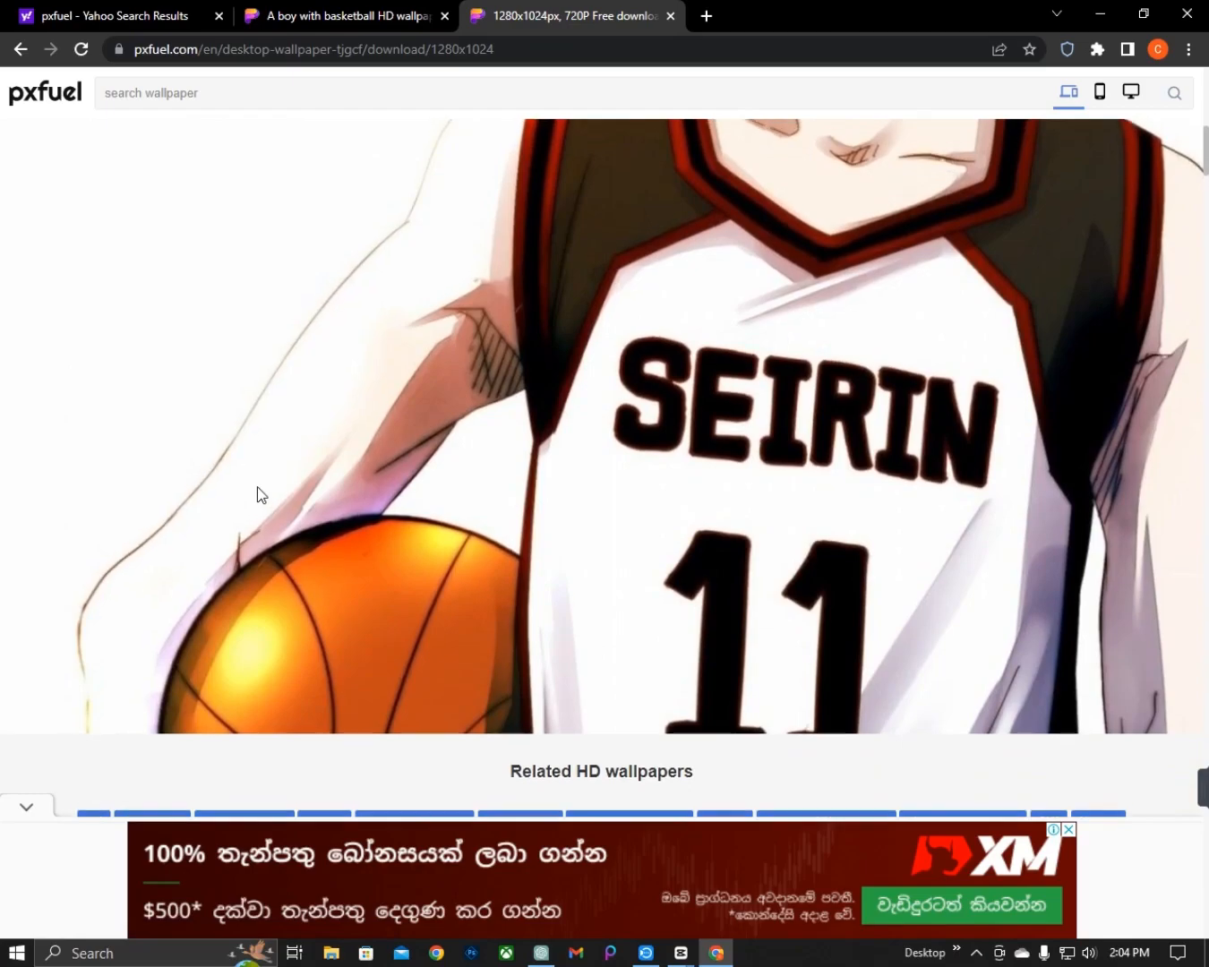
scroll(258, 492, up, 8)
click(464, 497)
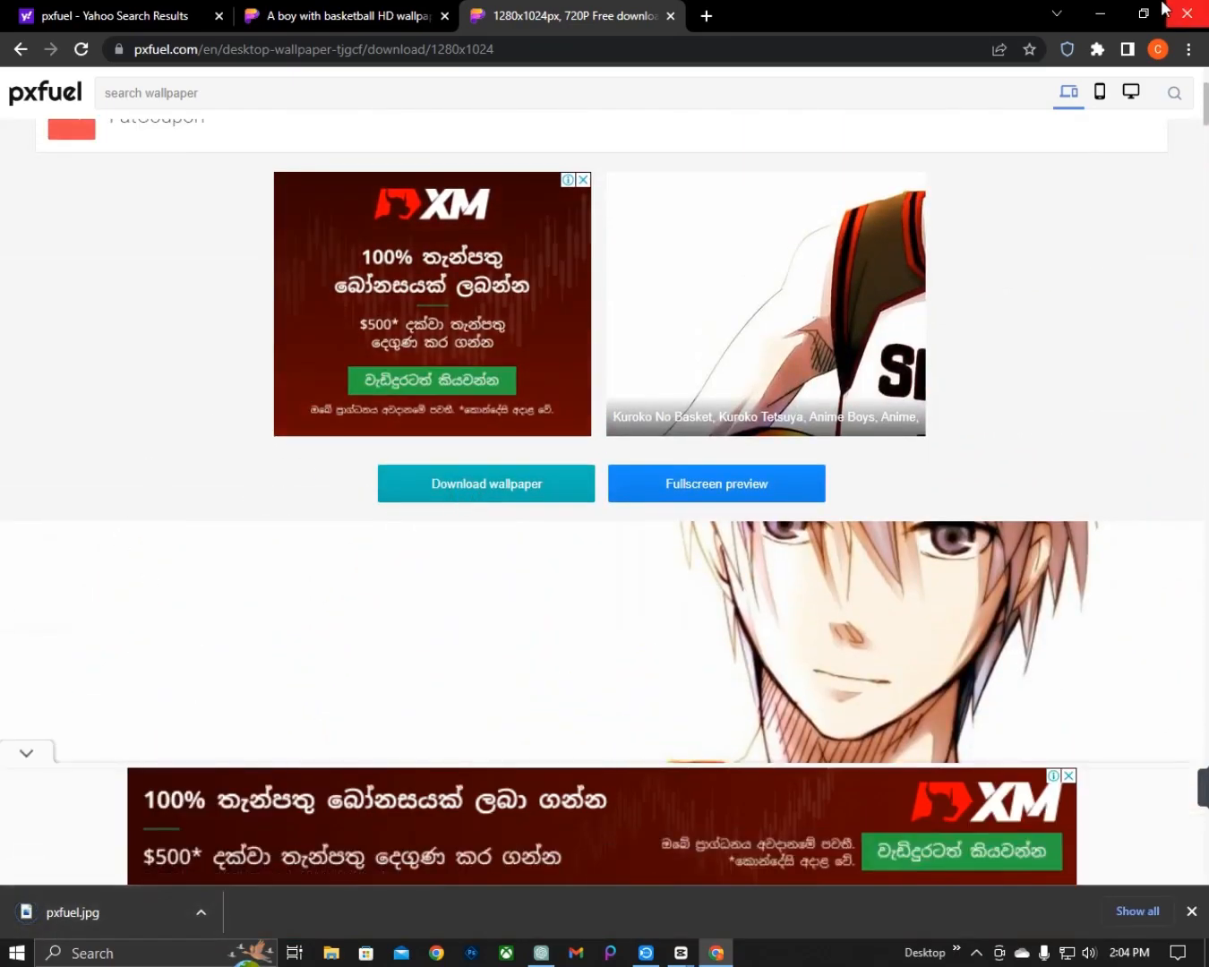
click(1100, 11)
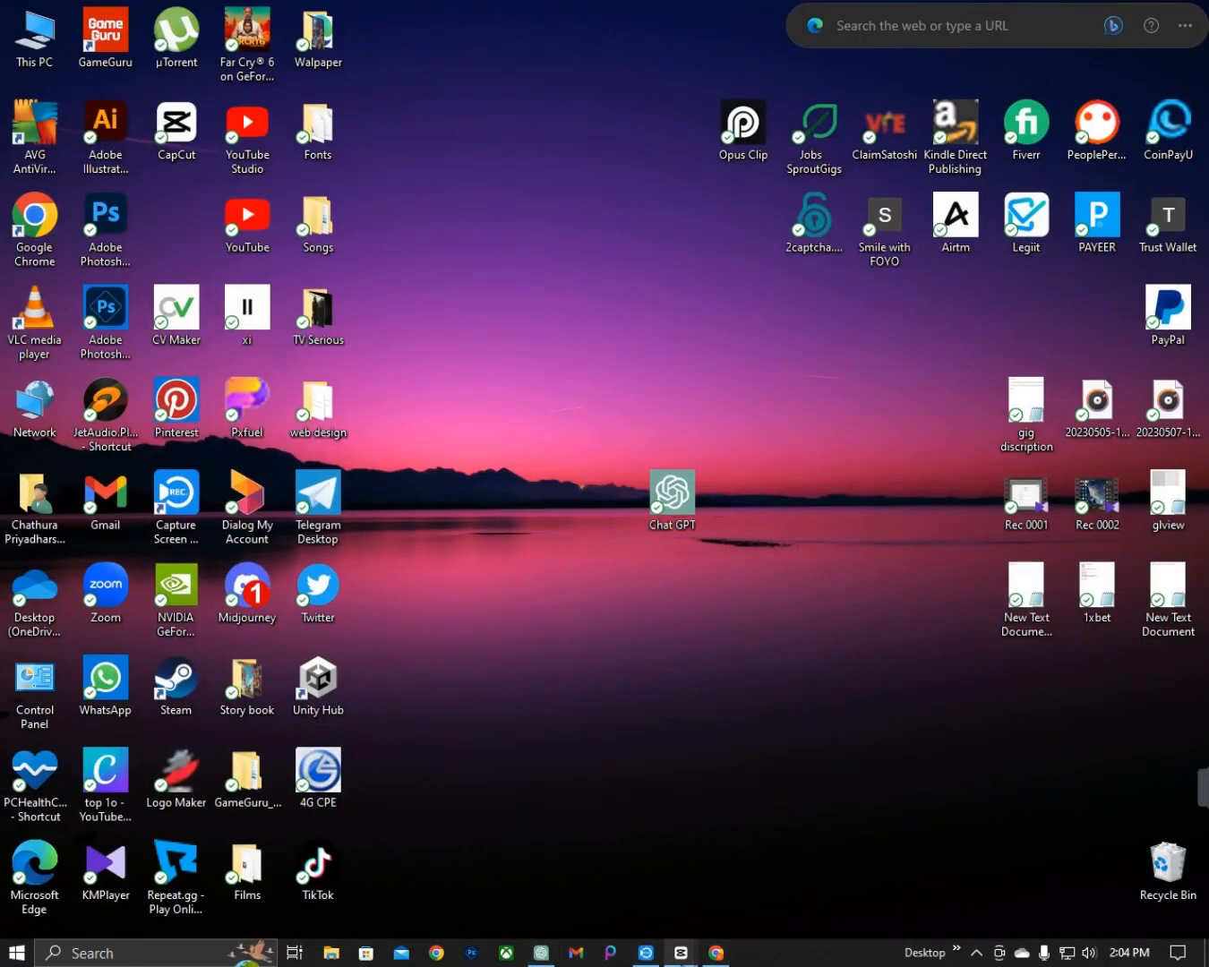
- Switch to CapCut and import the pxfuel image from the Downloads folder into the project's local media
click(682, 963)
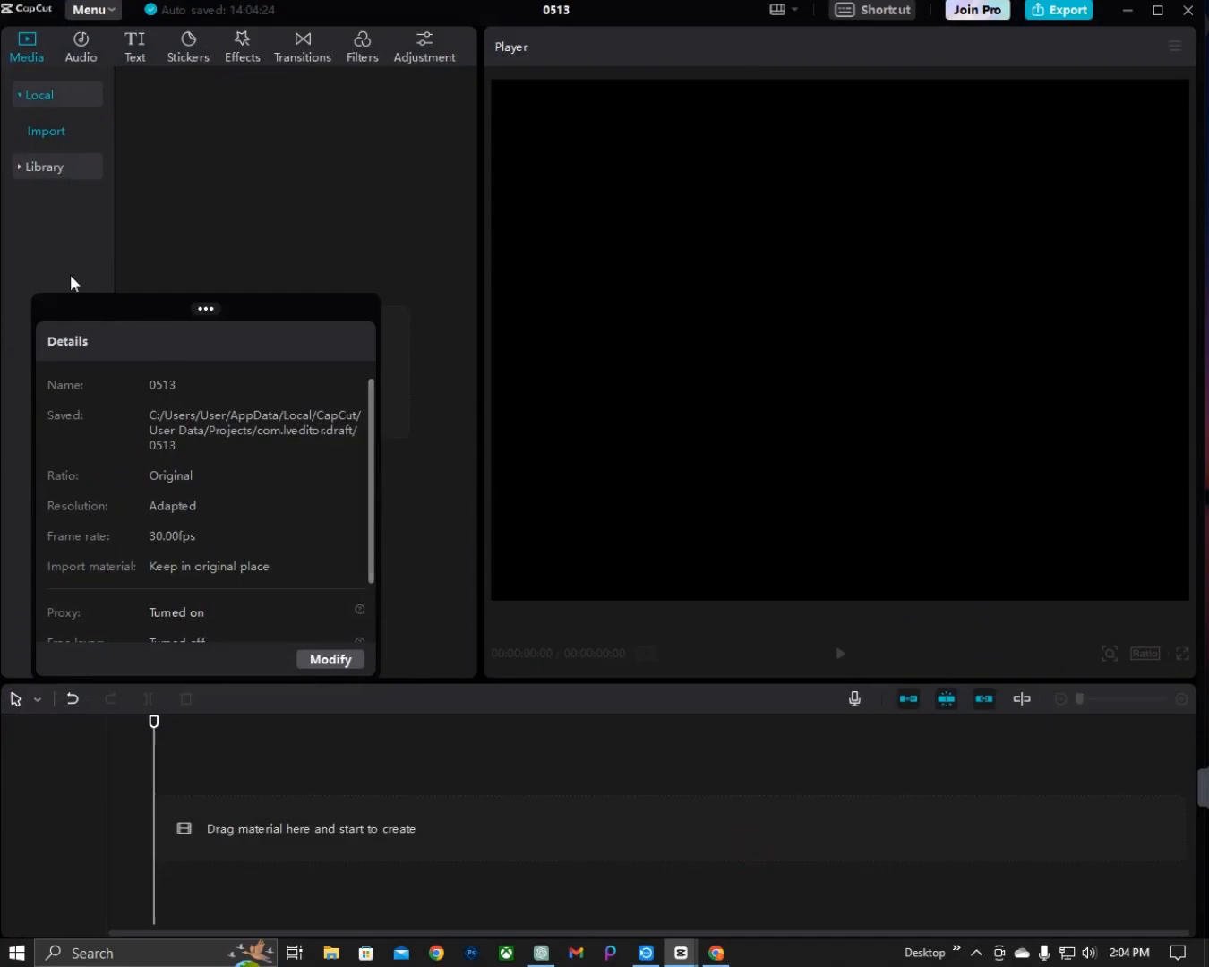
drag(116, 345, 94, 506)
click(294, 391)
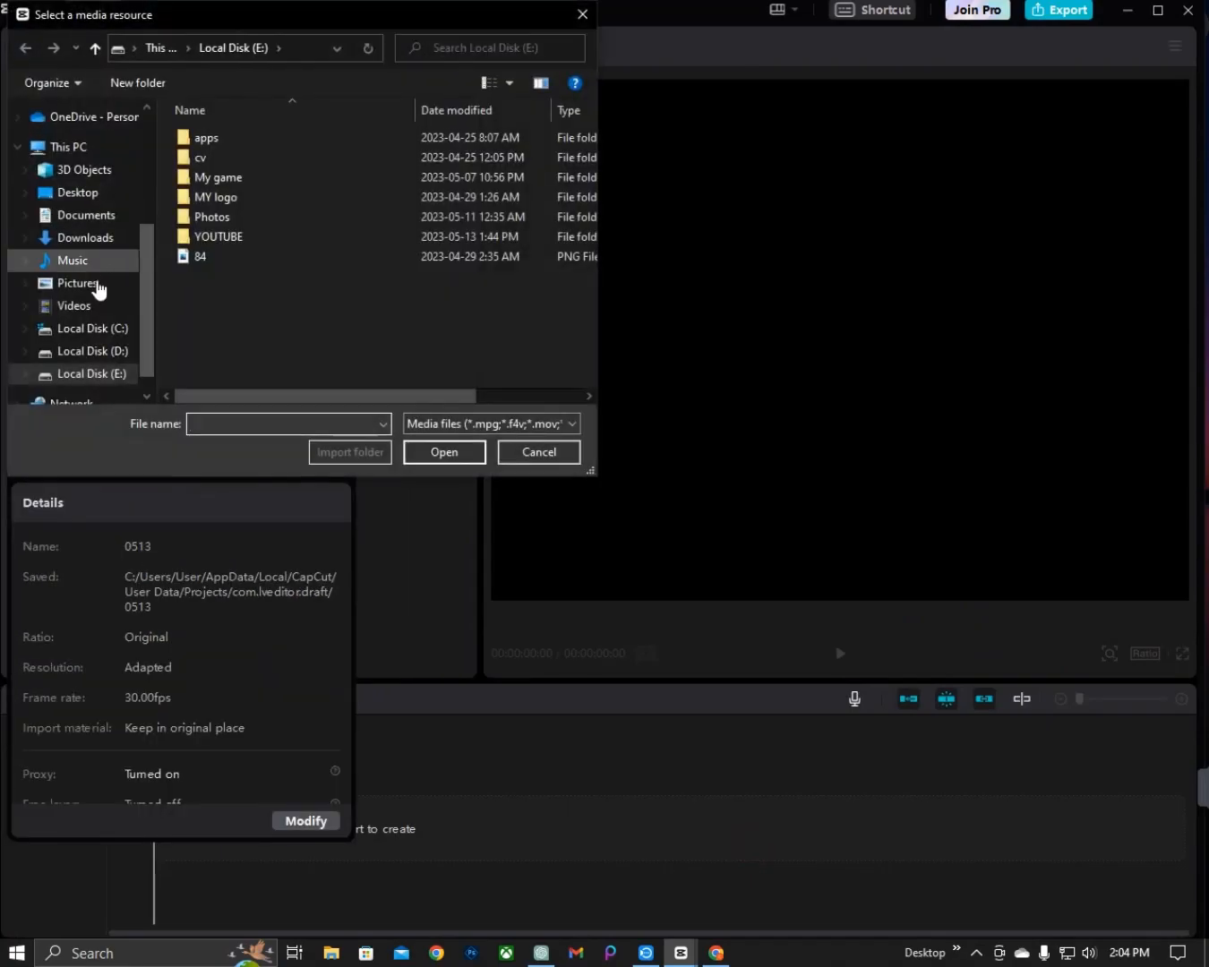
click(72, 238)
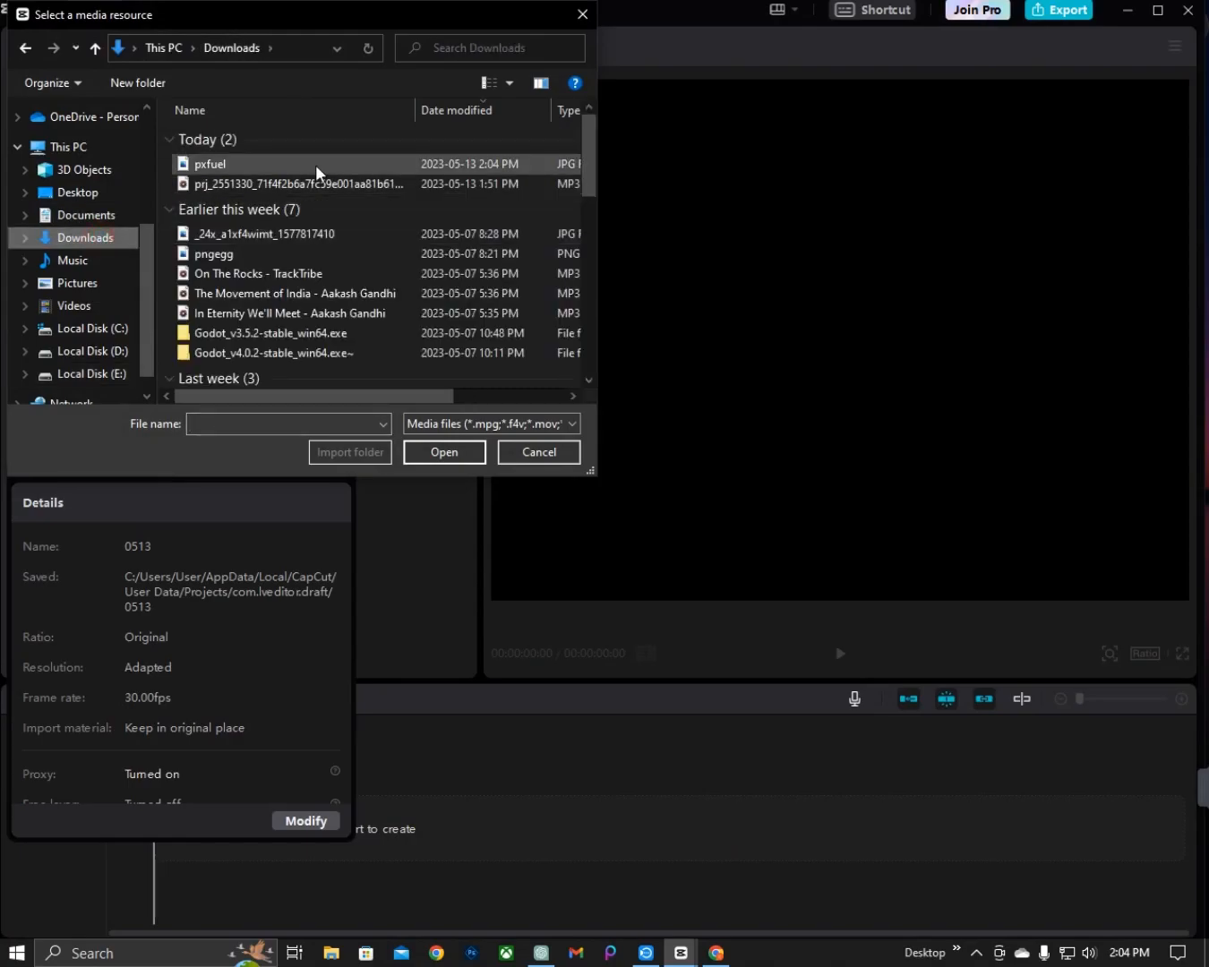
double_click(320, 161)
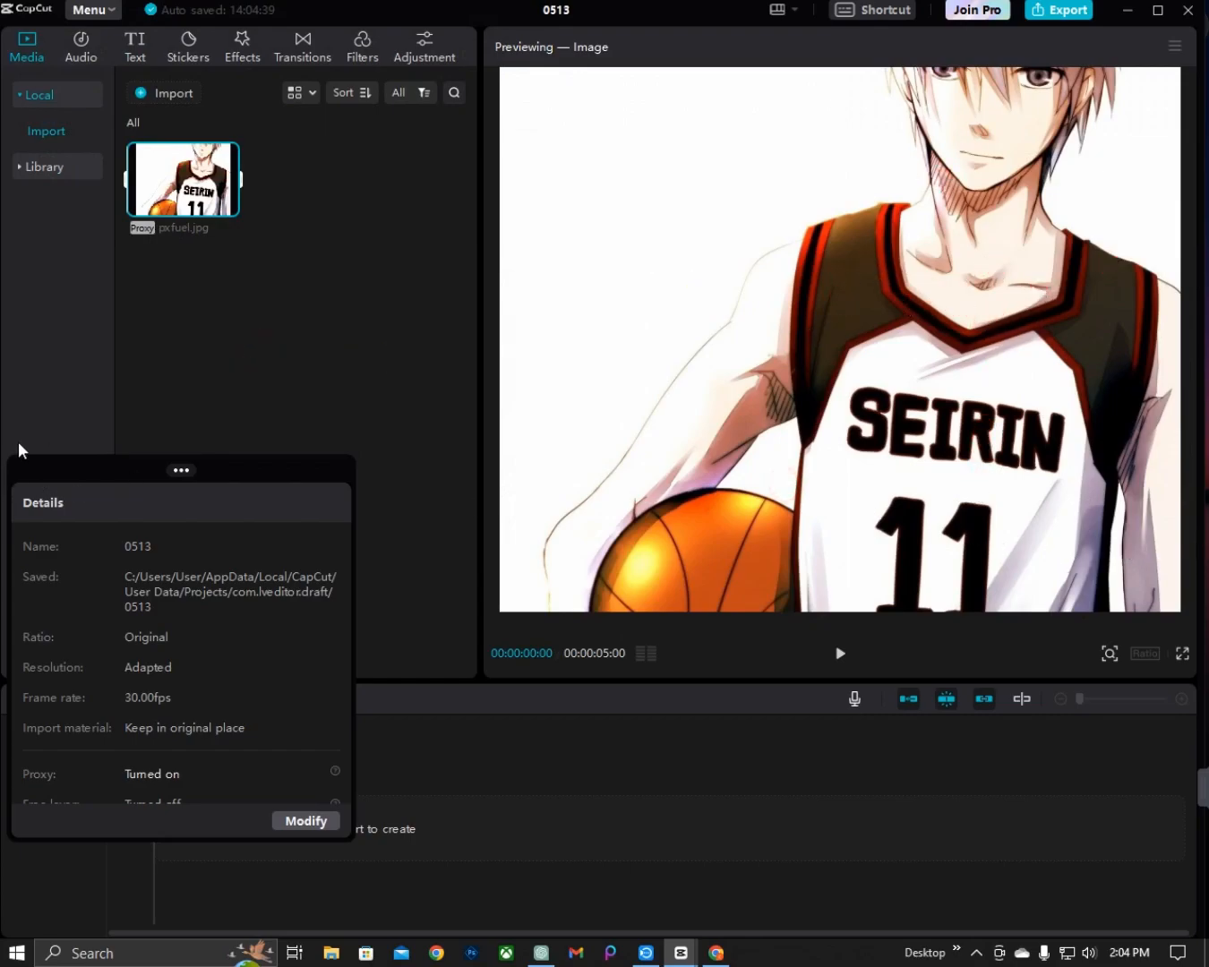
- Place pxfuel.jpg at the start of the timeline and move the floating properties panel off the player preview
drag(42, 463, 630, 152)
drag(184, 180, 189, 729)
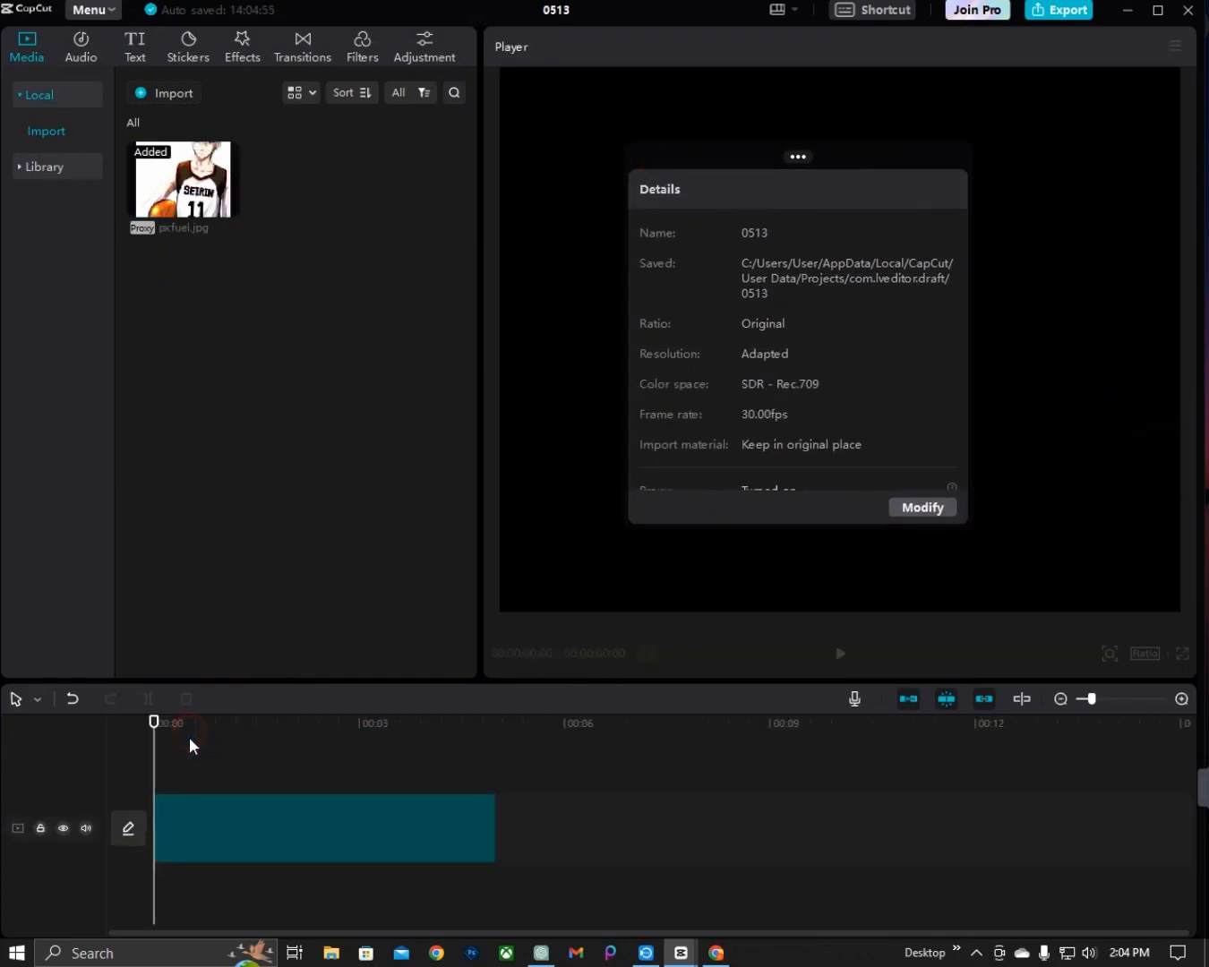
drag(626, 162, 122, 266)
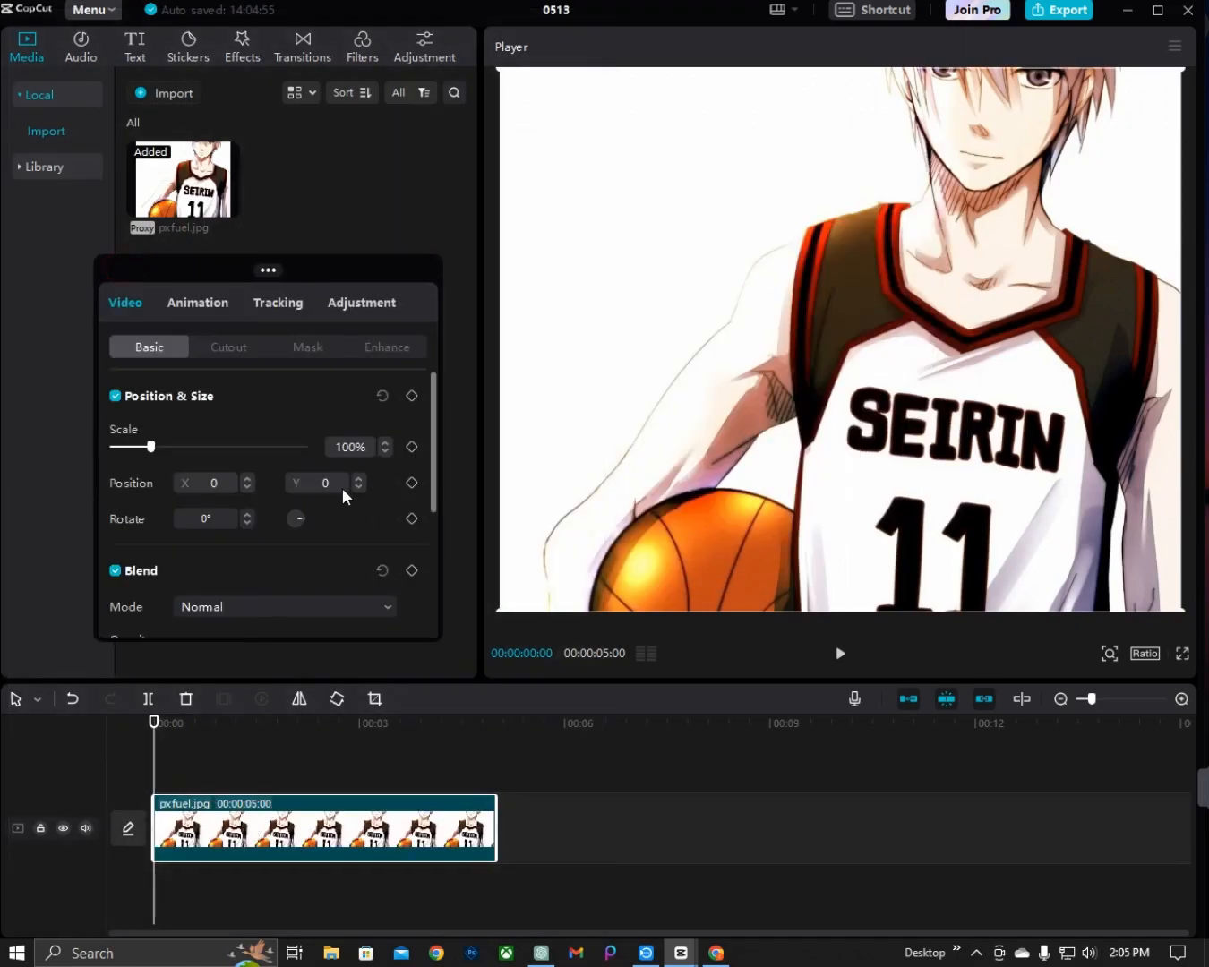
- Reduce the scale of the pxfuel.jpg clip to 98% and set it back to 100%
mouse_move(151, 451)
mouse_down()
mouse_move(210, 446)
mouse_move(113, 458)
mouse_move(150, 472)
mouse_up()
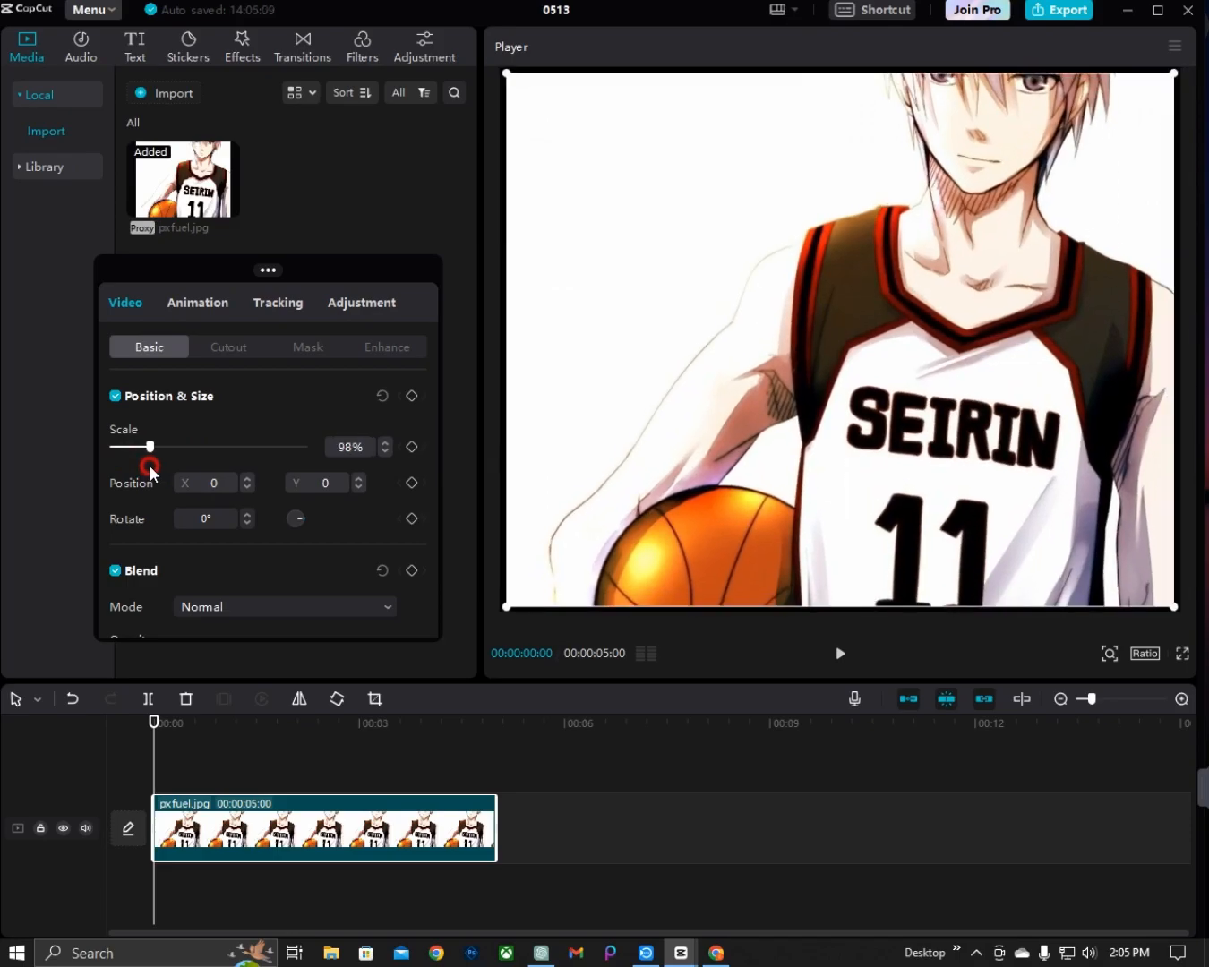
click(384, 443)
click(386, 443)
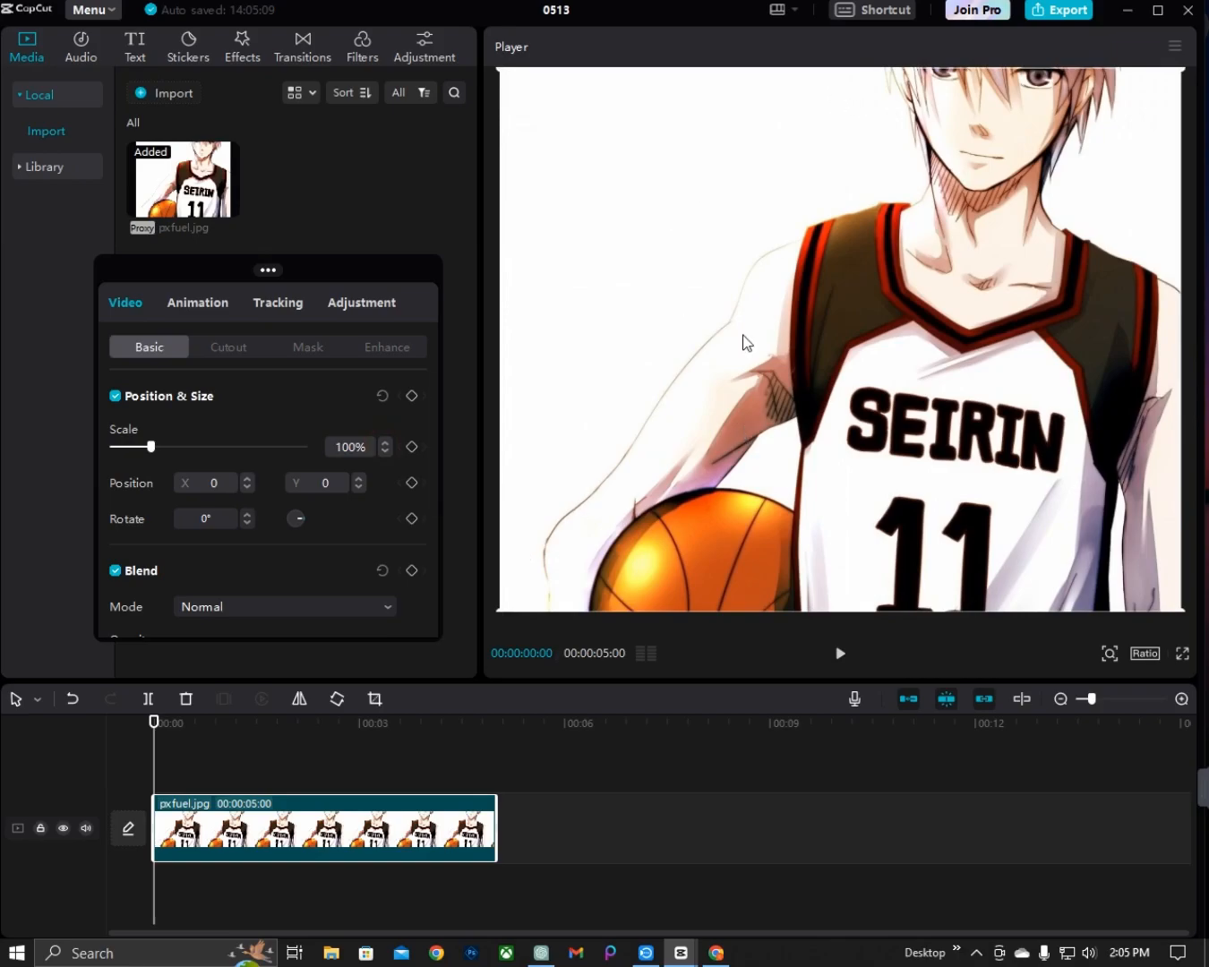
- Move the floating properties panel off the media area and import the downloaded voiceover mp3 into the local media
drag(158, 268, 113, 282)
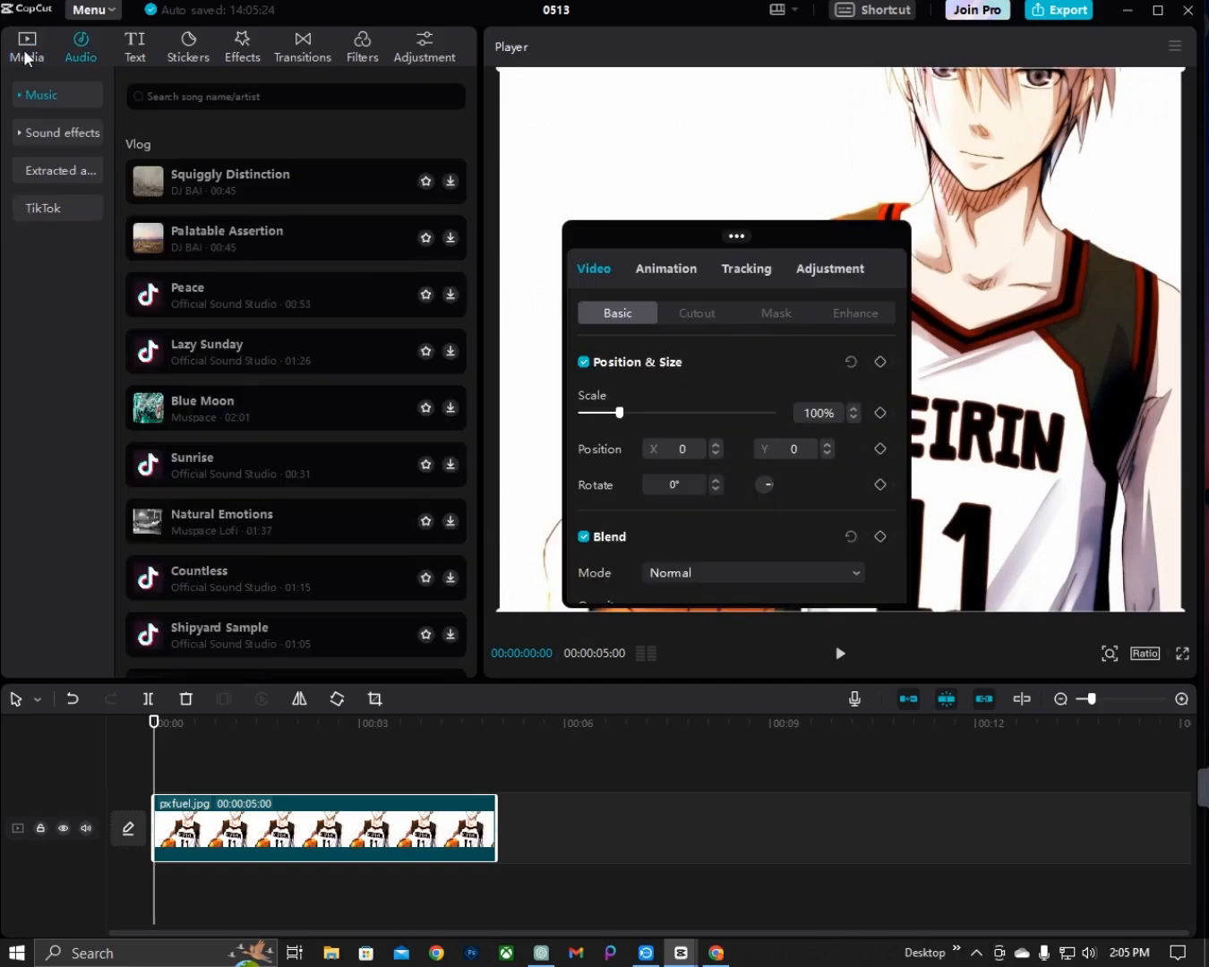
click(26, 54)
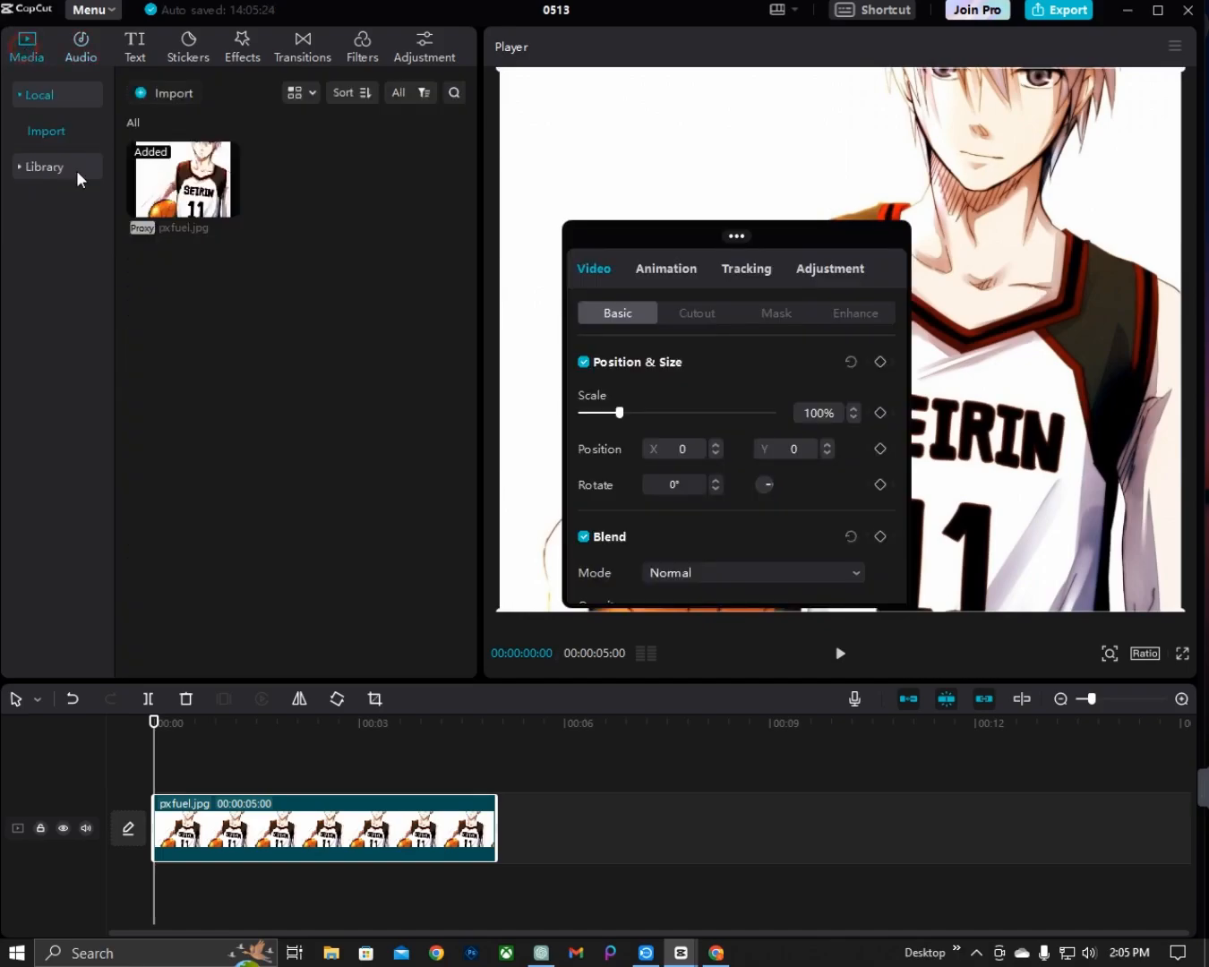
click(190, 92)
double_click(250, 184)
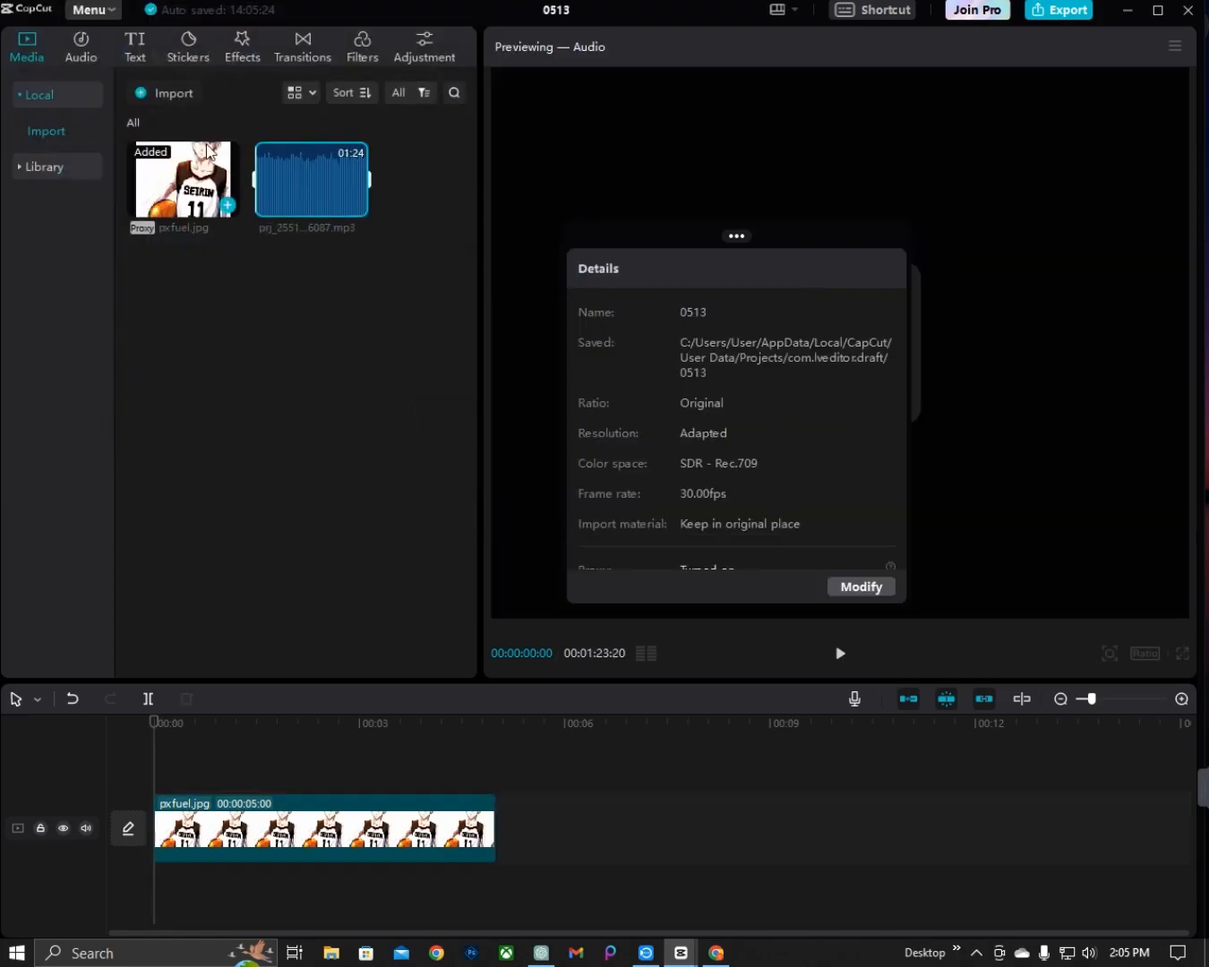
- Place the voiceover mp3 at the timeline start below the image clip and preview its opening seconds
drag(310, 162, 151, 889)
drag(698, 232, 154, 289)
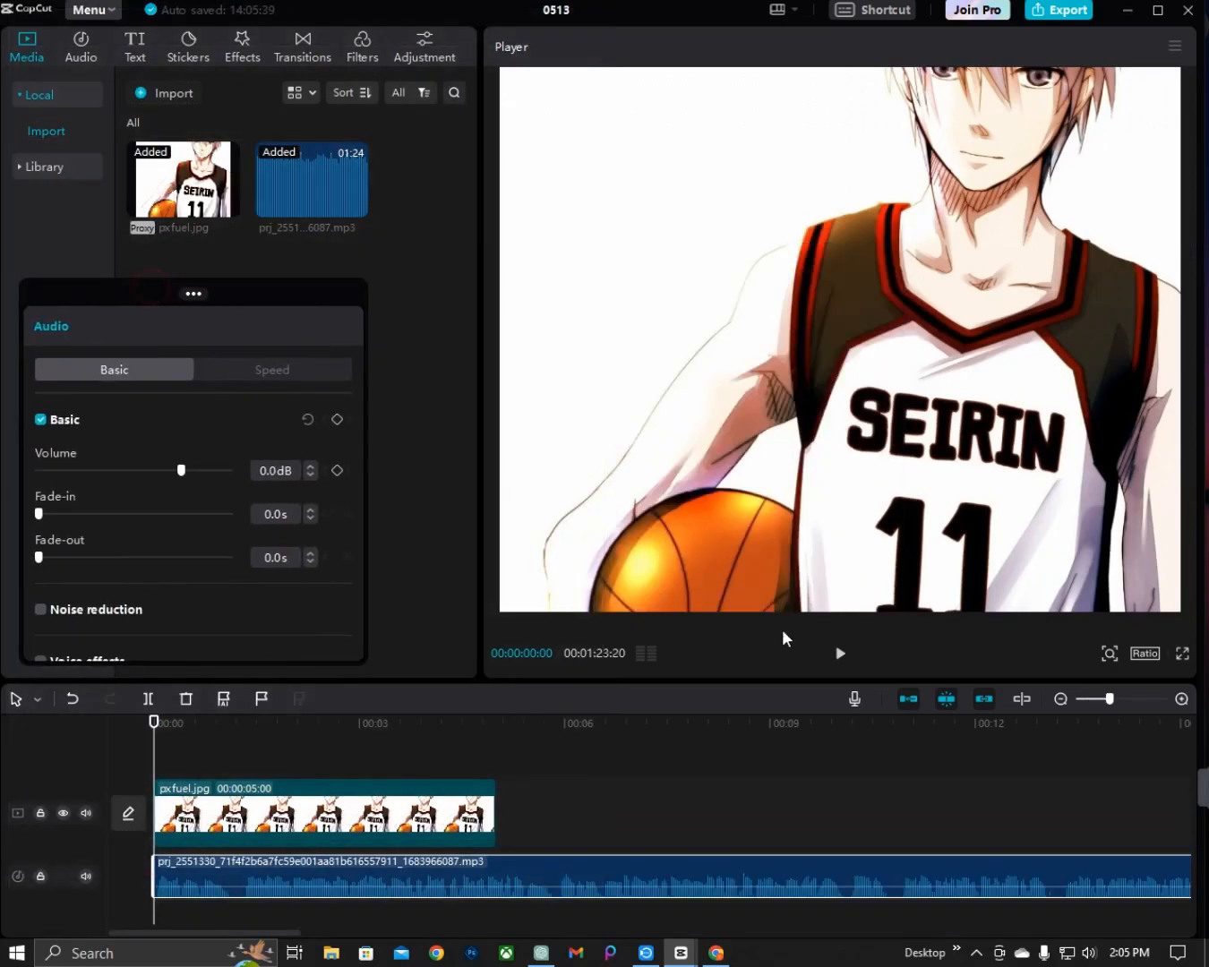
click(840, 652)
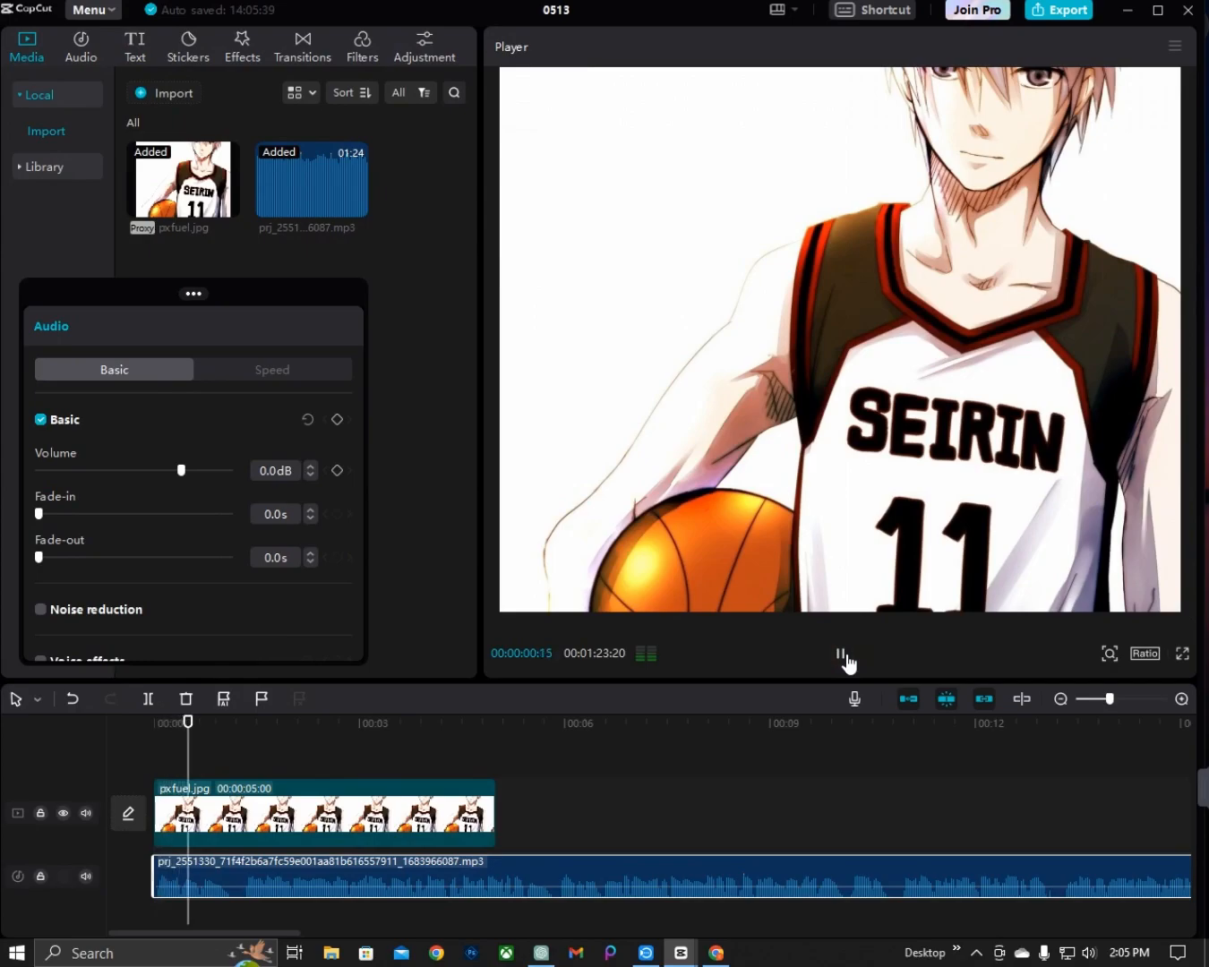
click(842, 654)
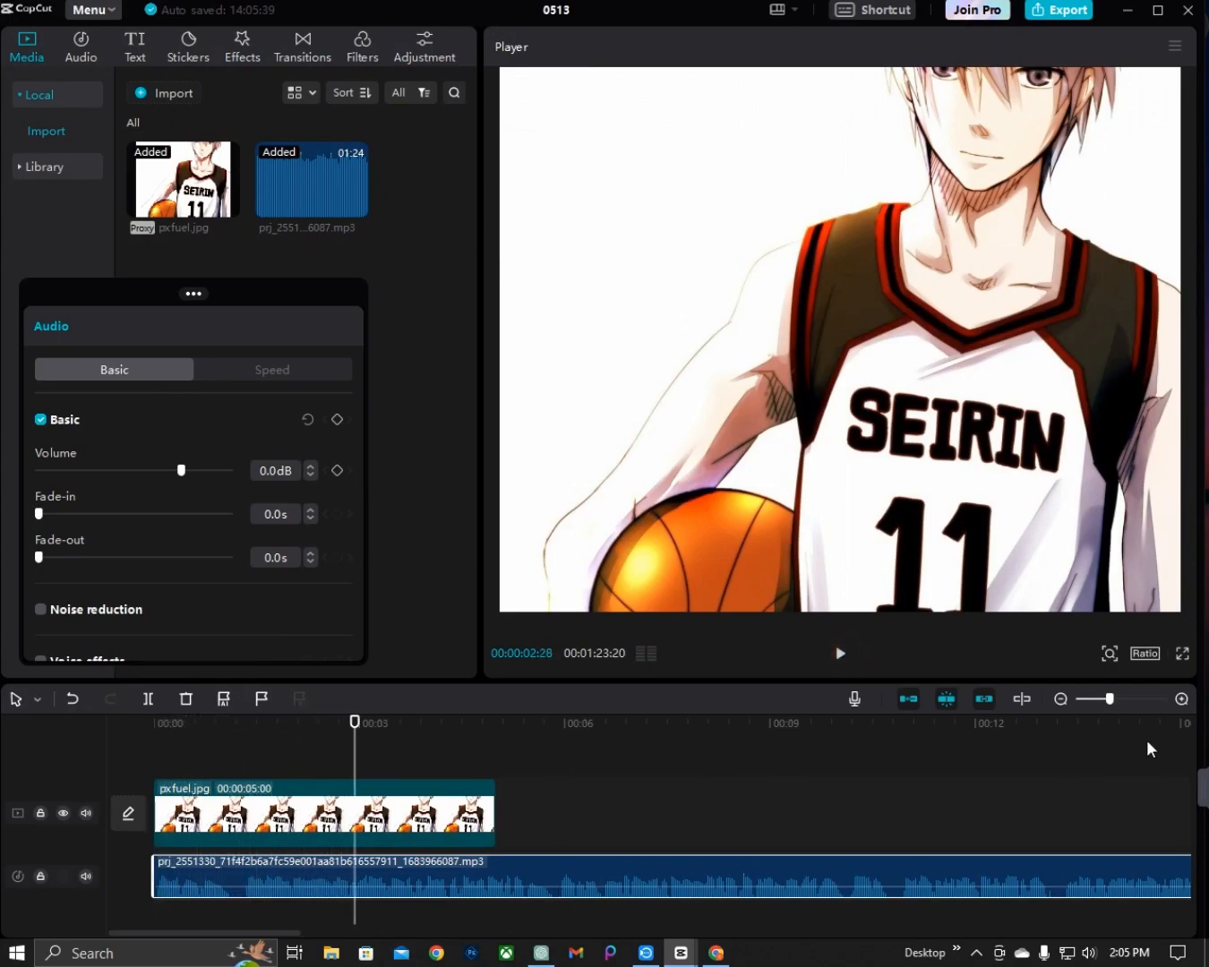
- Extend the pxfuel.jpg clip to the end of the voiceover at 00:01:23:20 and return the playhead to the start
drag(1108, 704, 1083, 700)
click(163, 812)
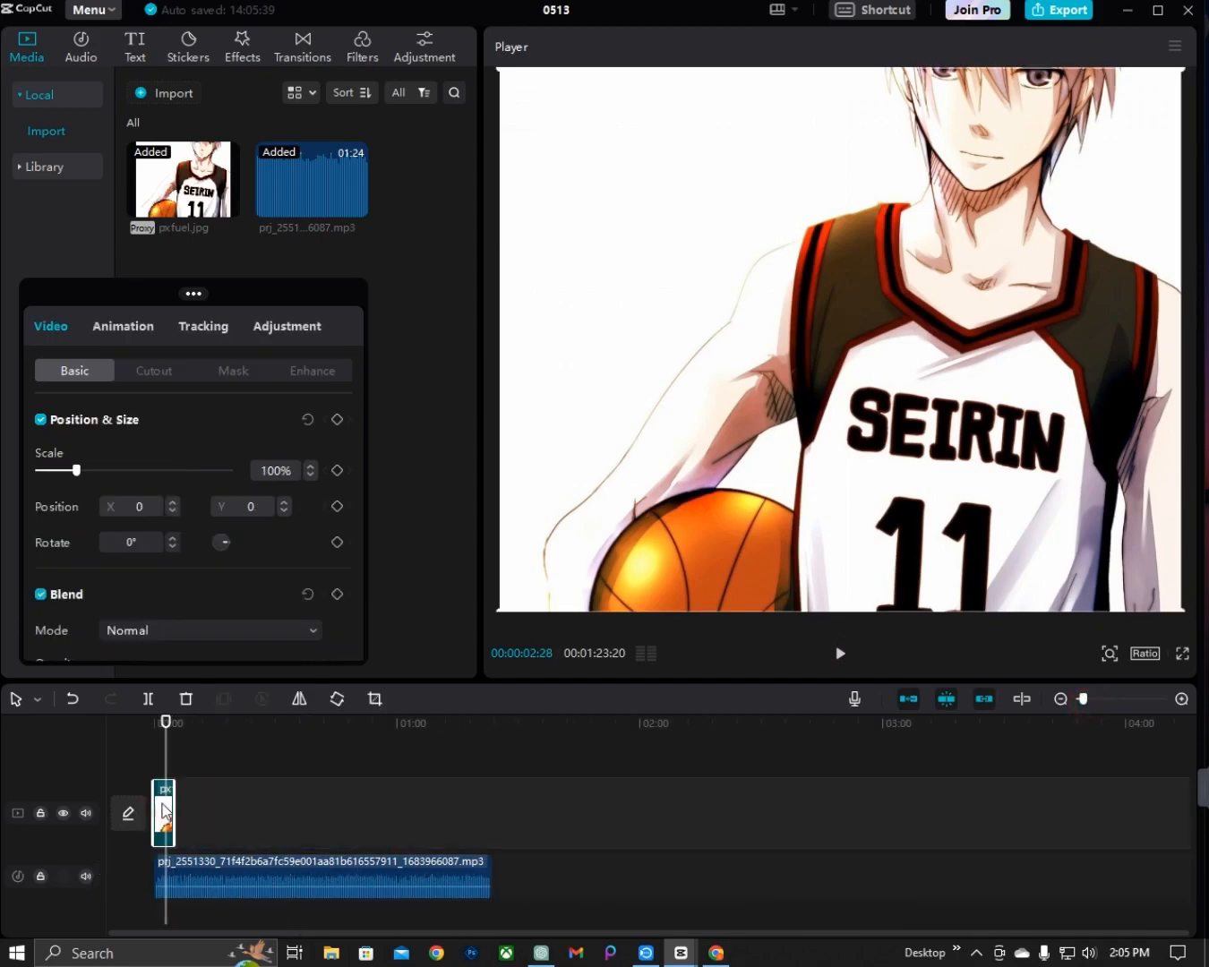
drag(170, 804, 495, 830)
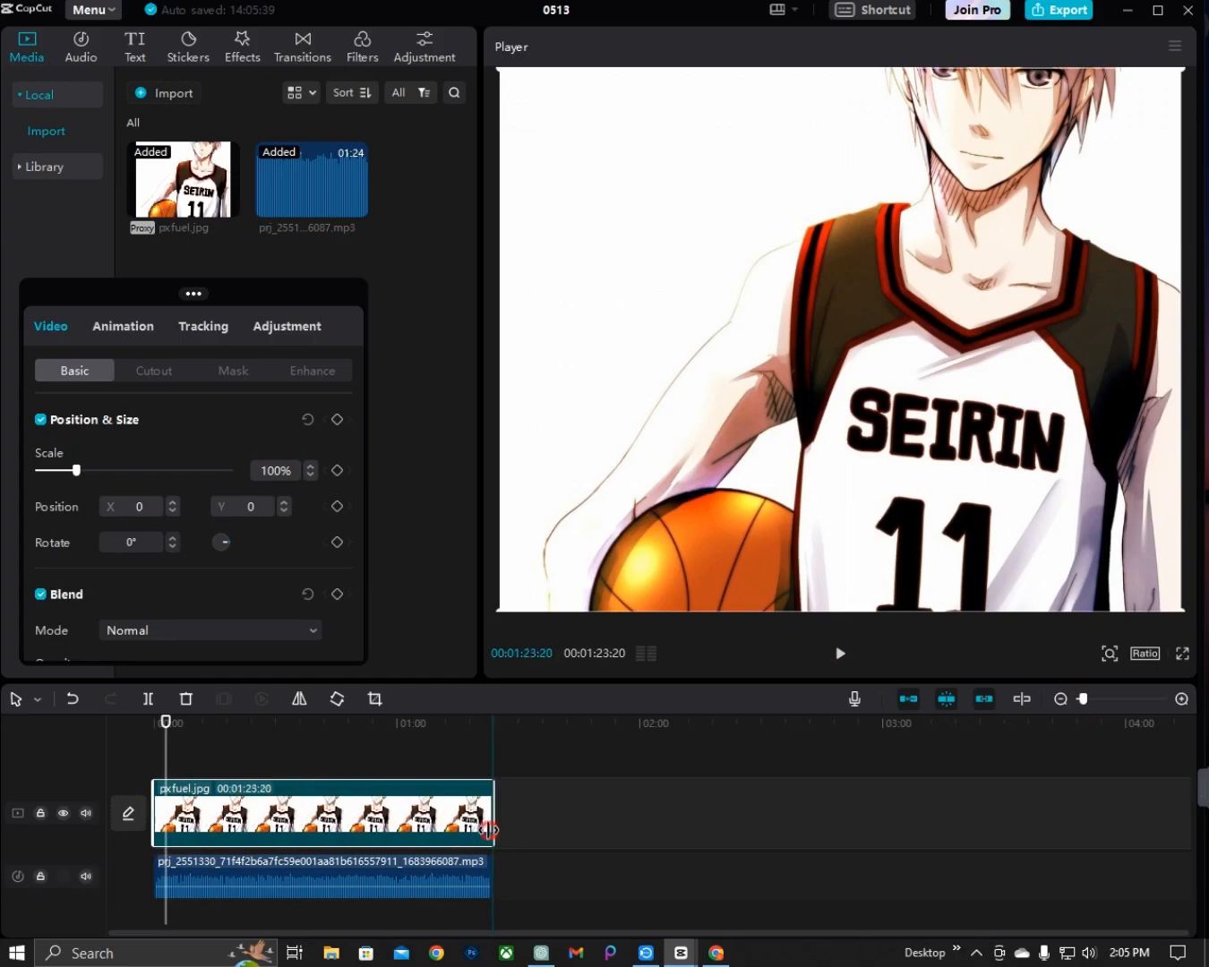
click(500, 827)
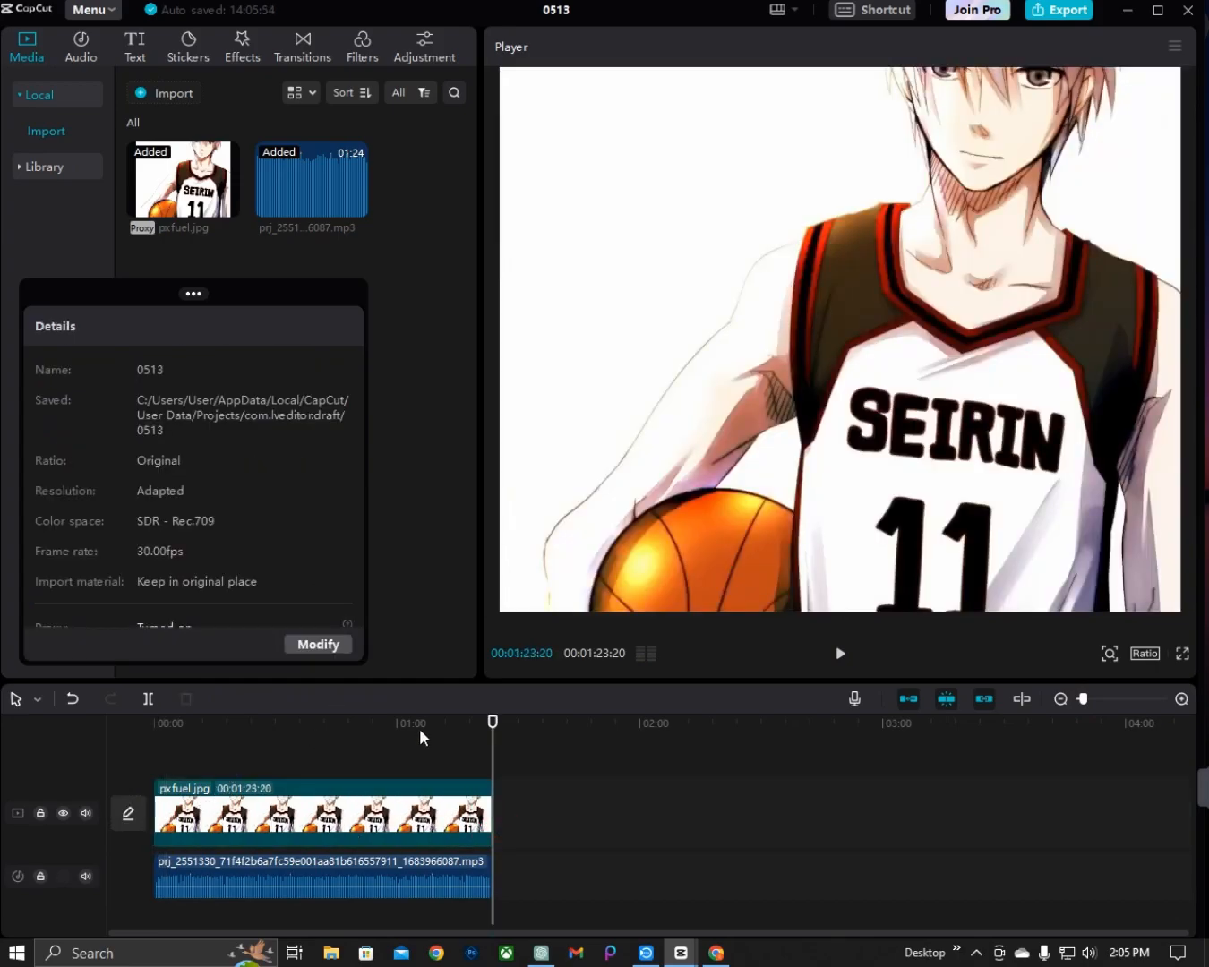
drag(494, 722, 118, 722)
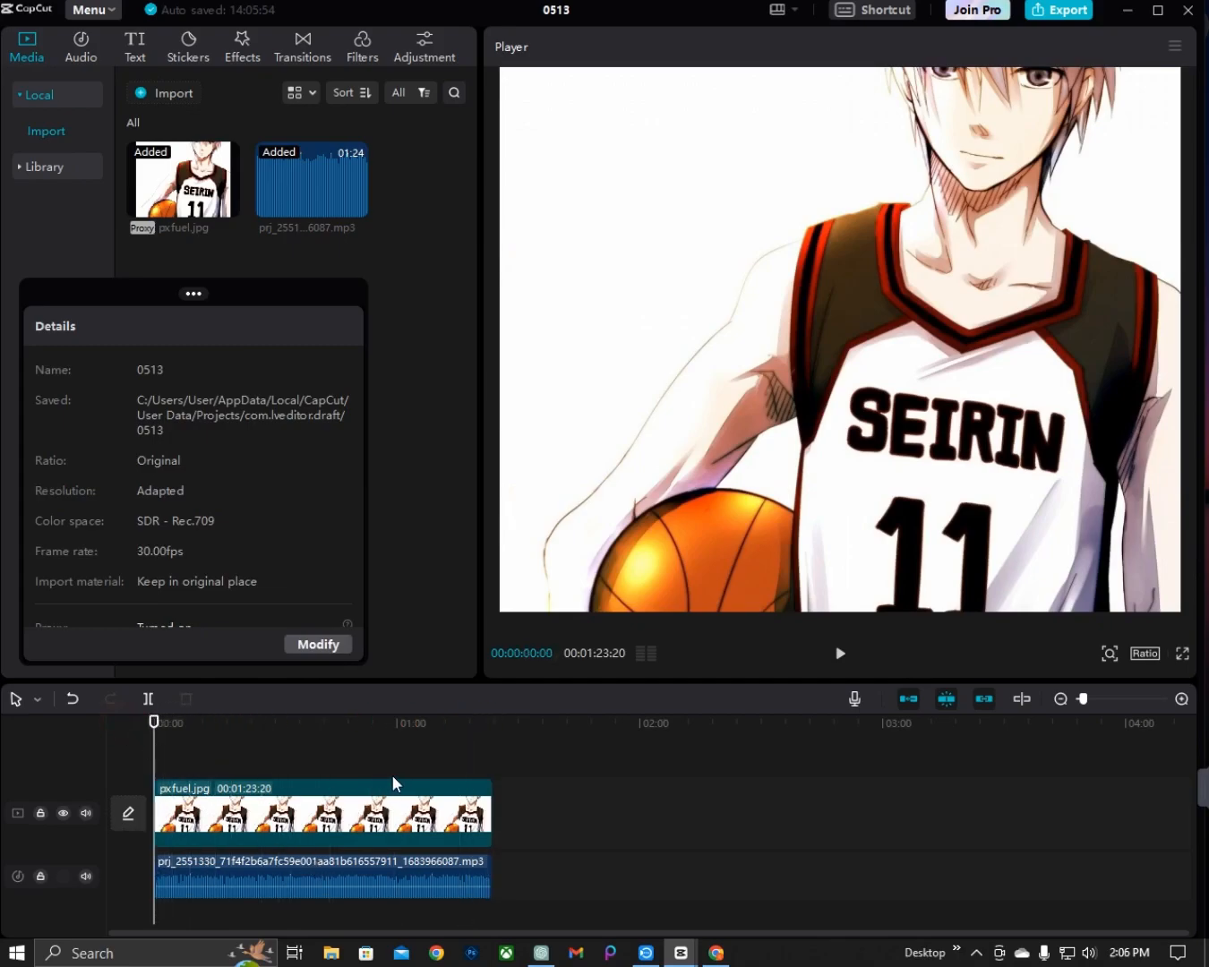
drag(1083, 699, 1117, 699)
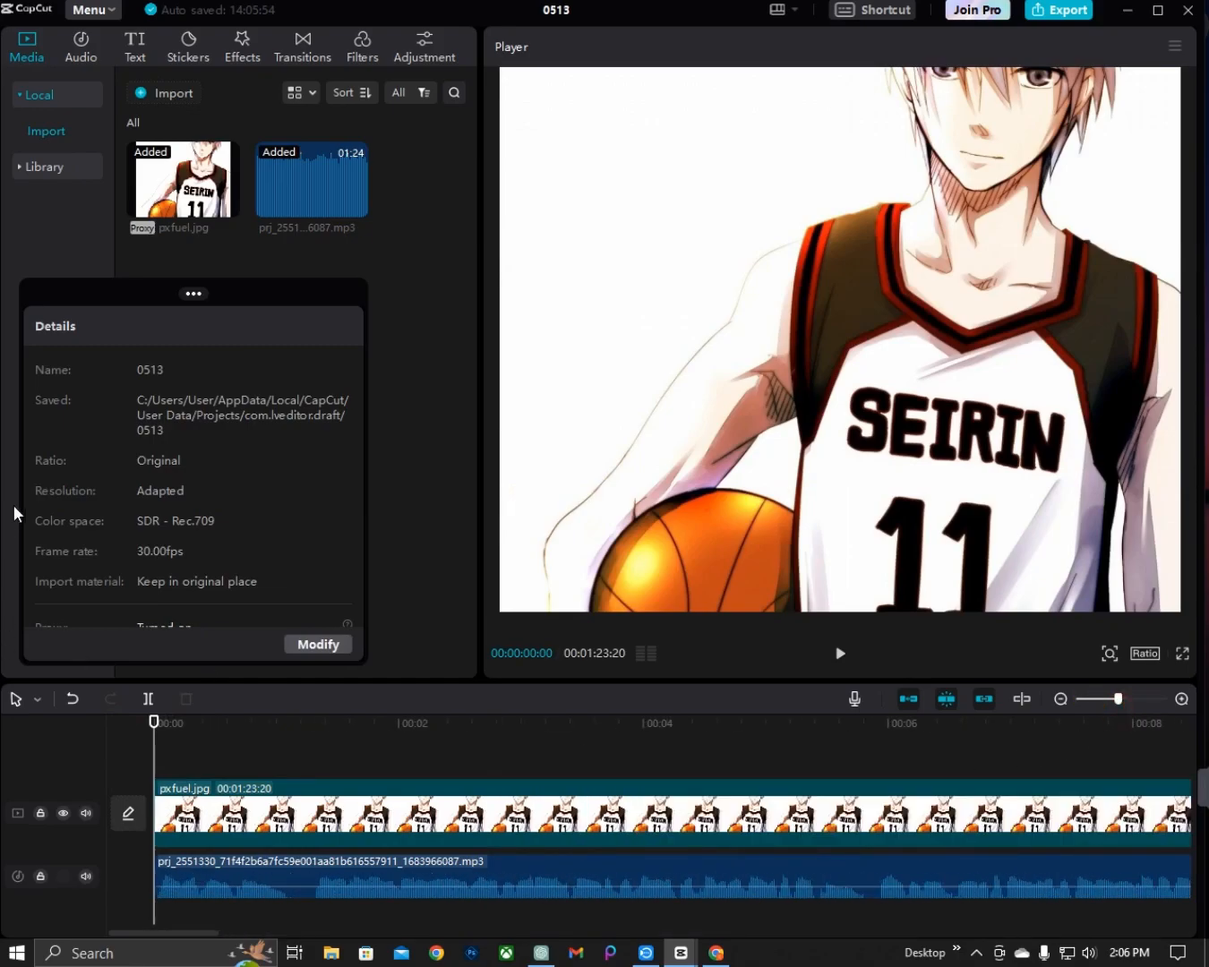
- Move the floating properties panel off the caption options and generate English auto captions from the voiceover
click(340, 873)
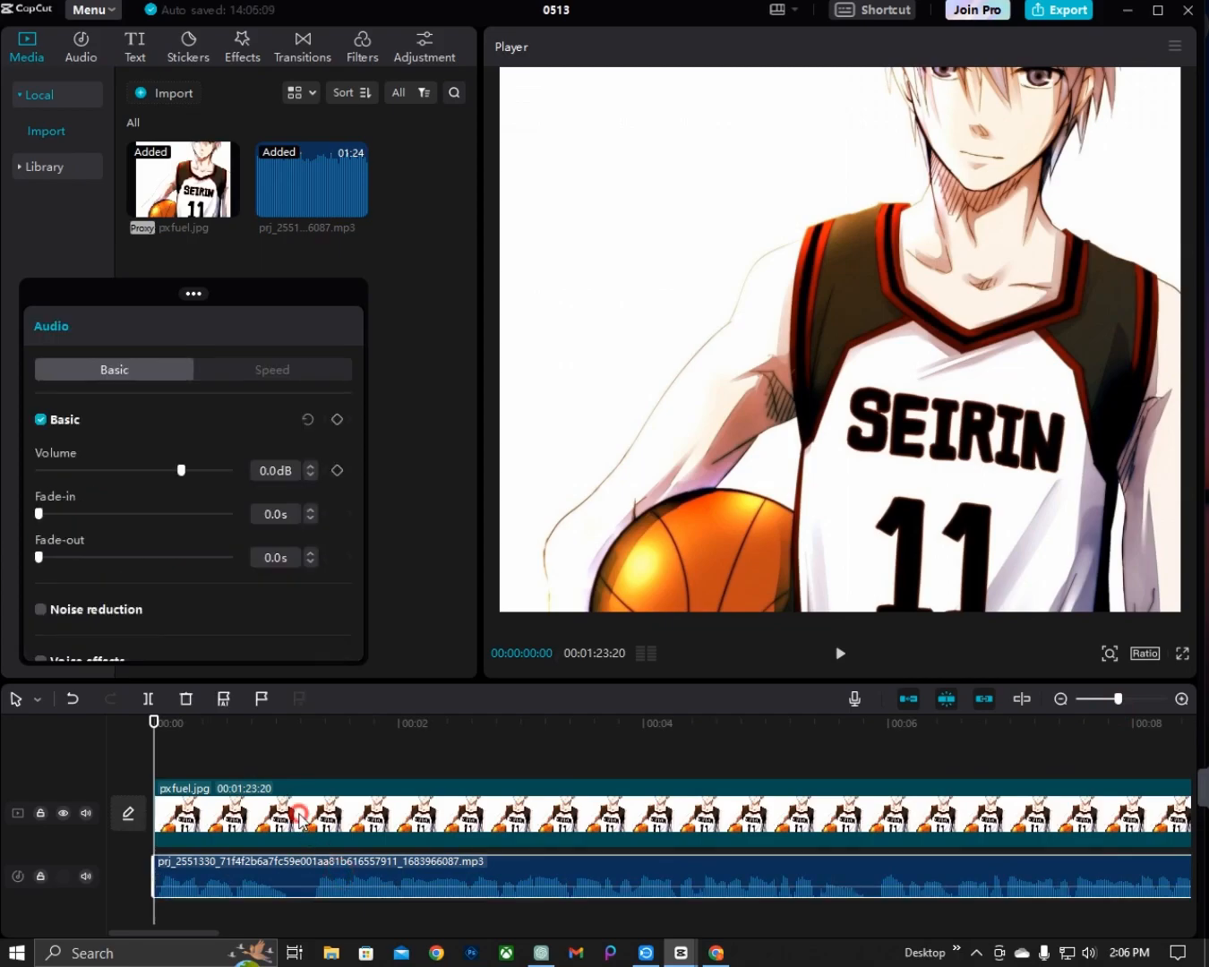
click(301, 817)
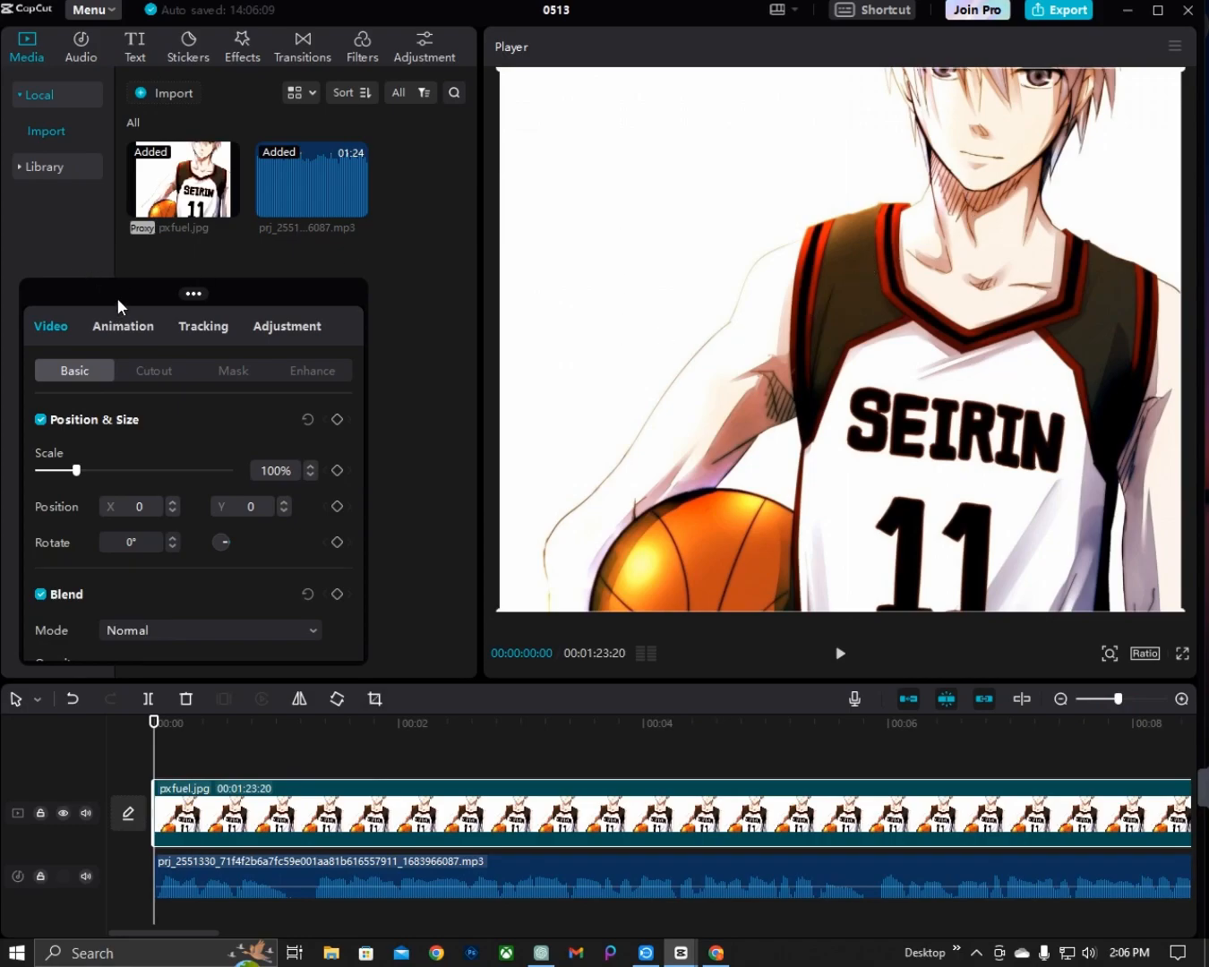
drag(117, 297, 128, 274)
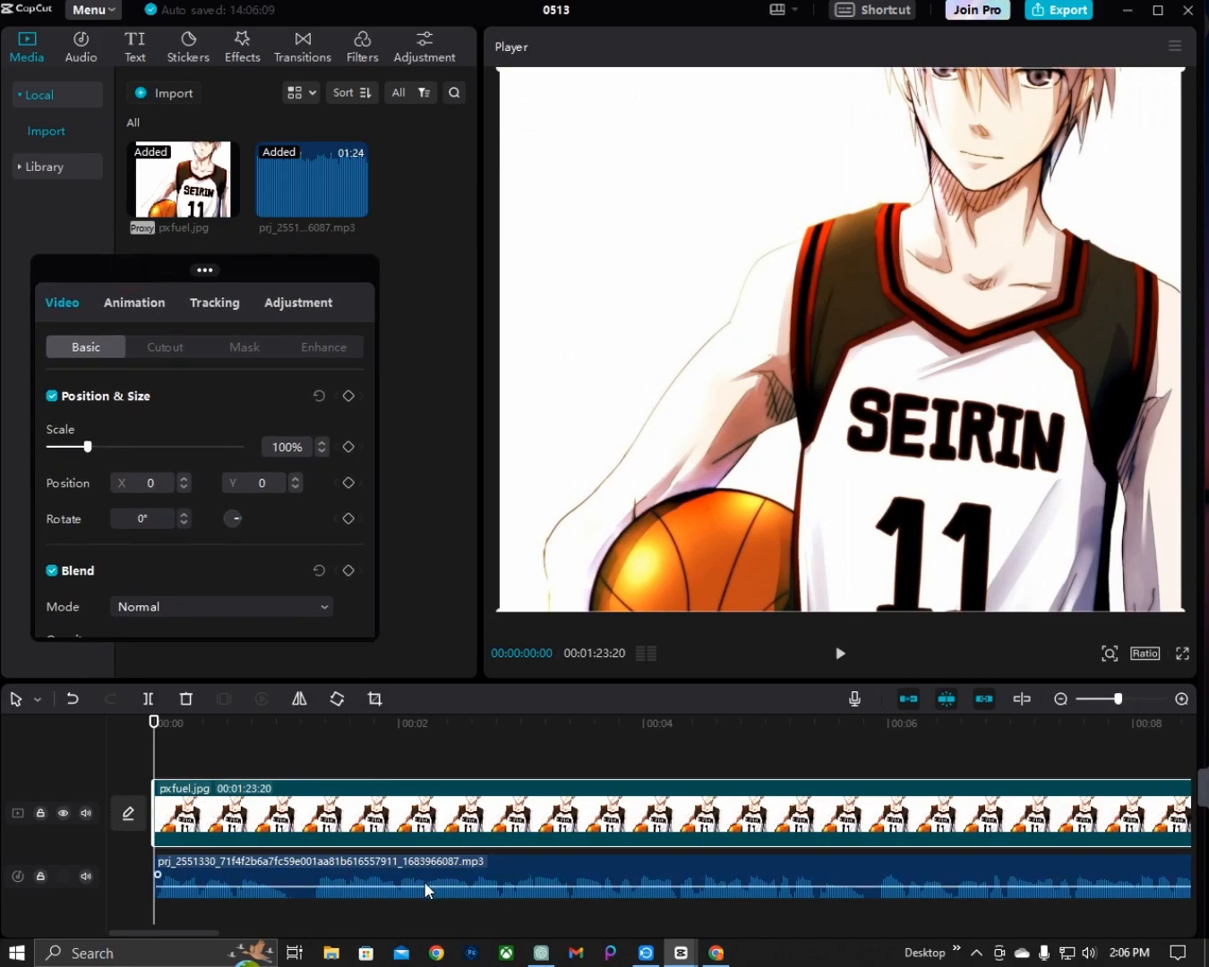
click(136, 39)
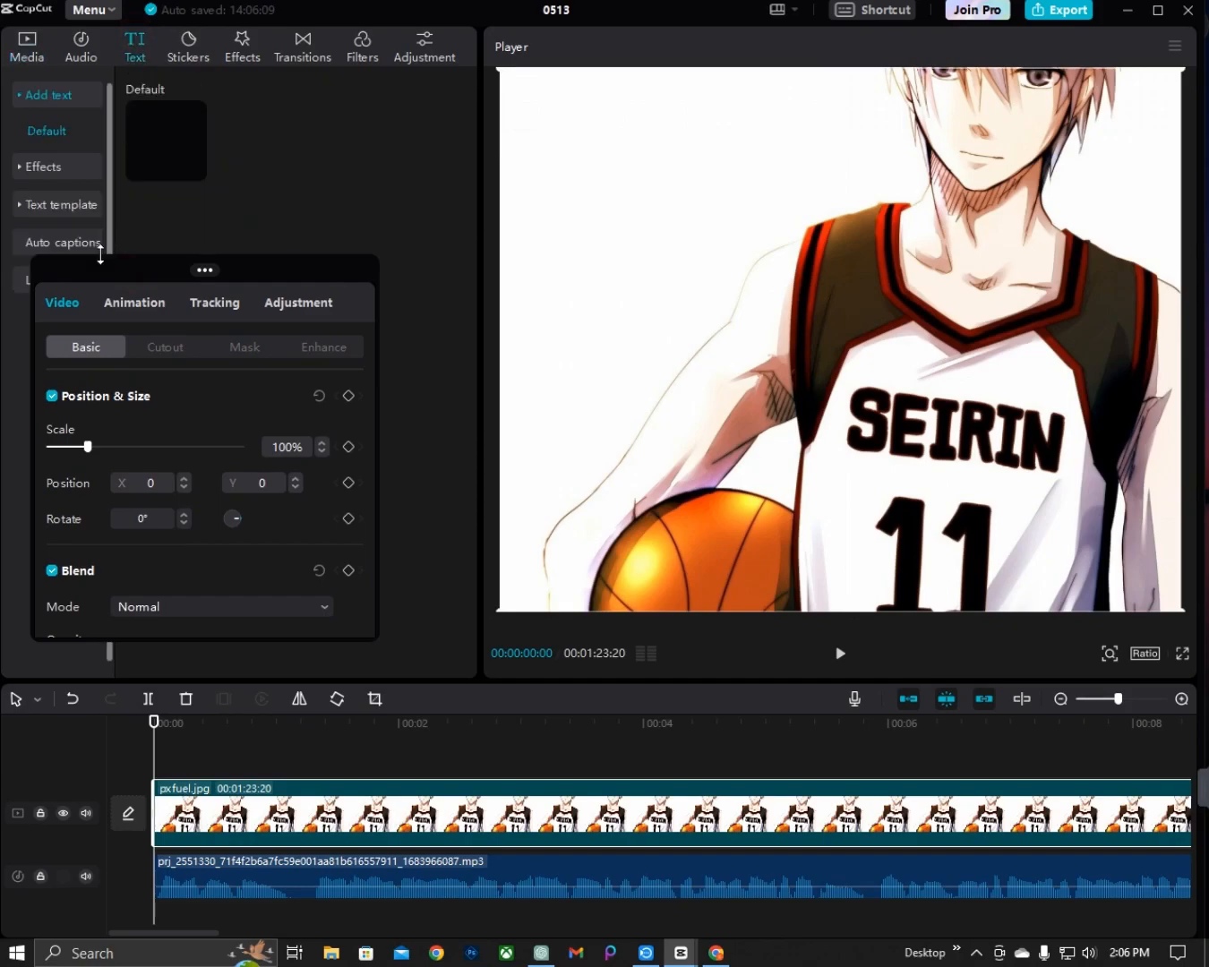
drag(135, 267, 251, 245)
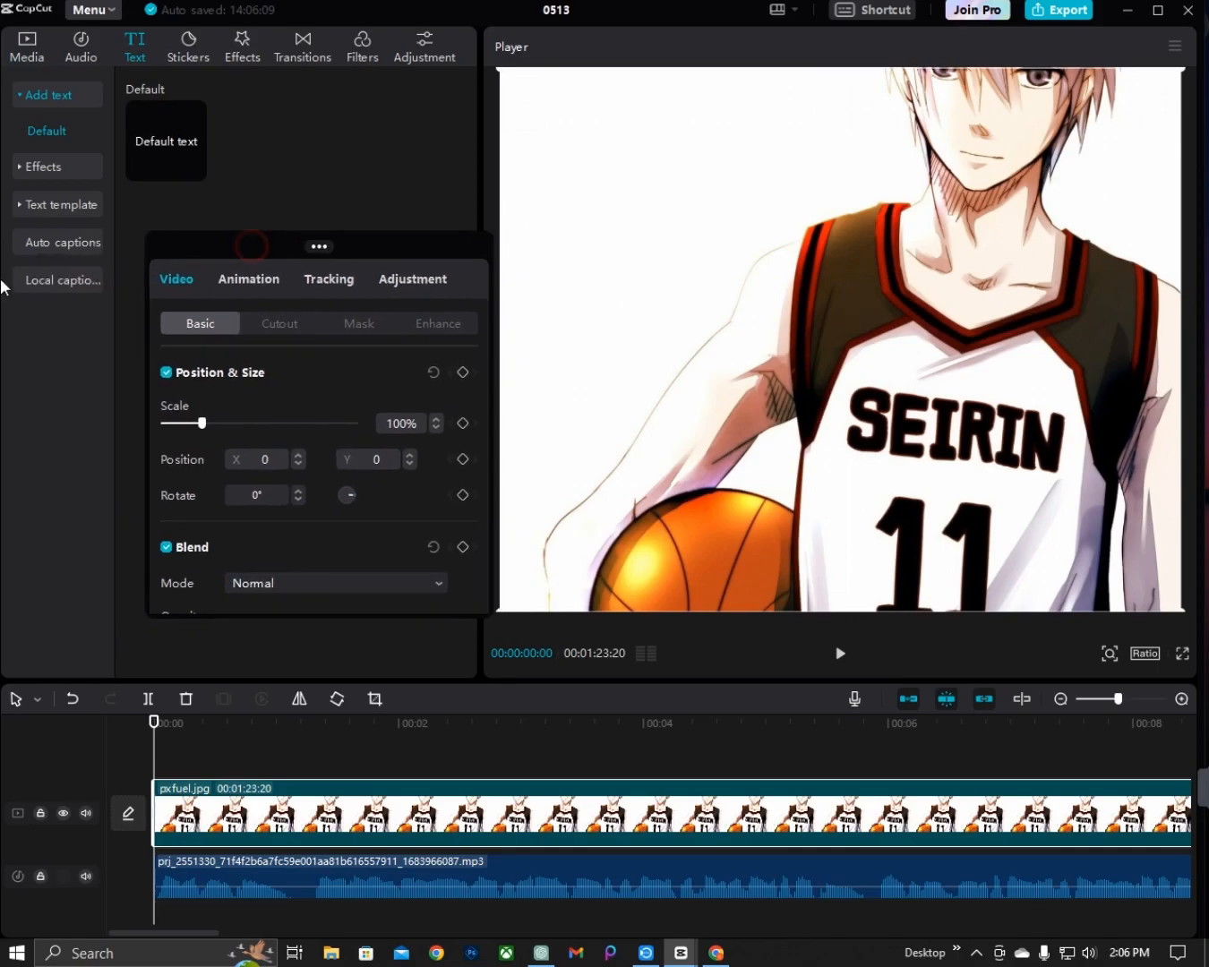
click(55, 244)
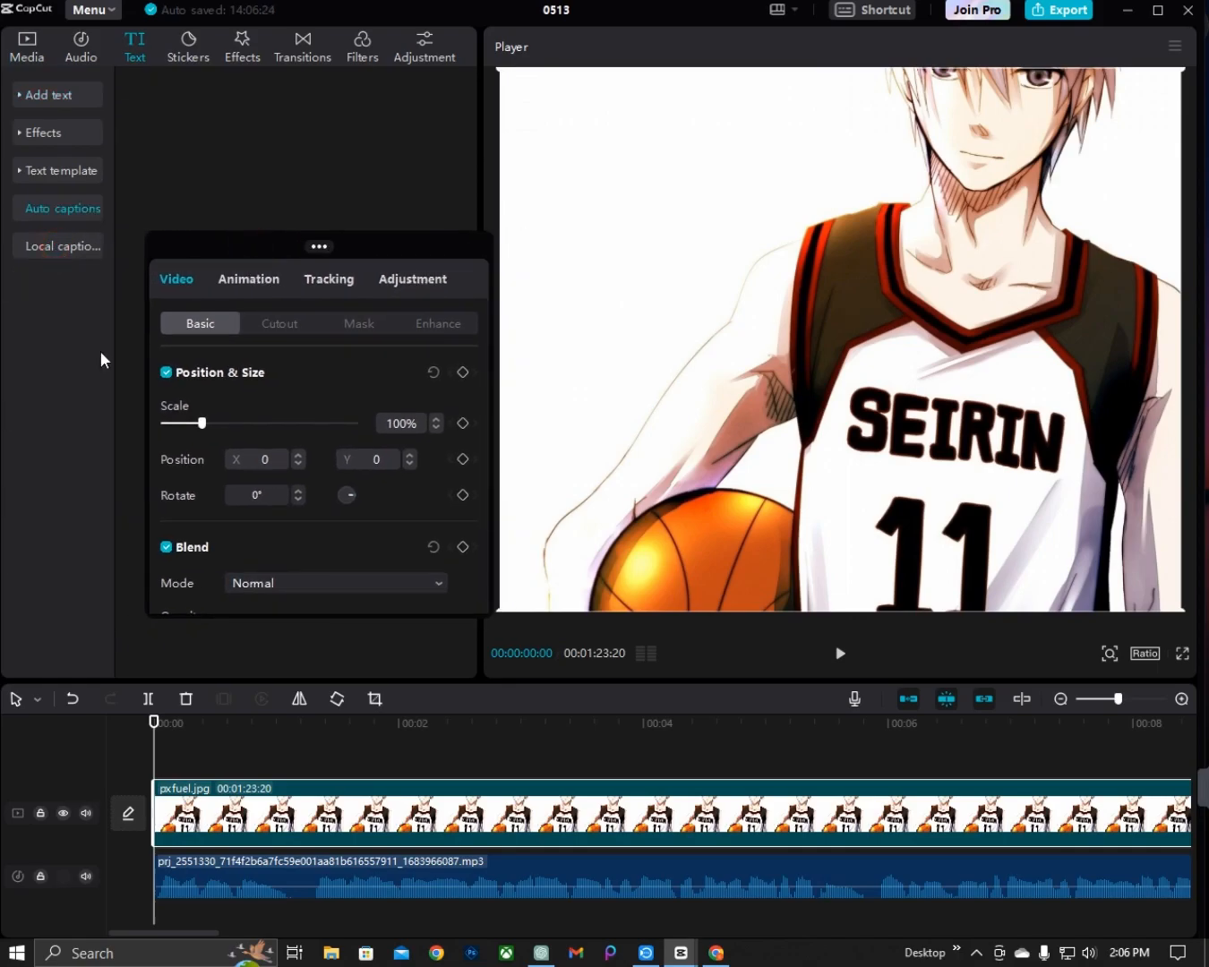
drag(181, 232, 462, 182)
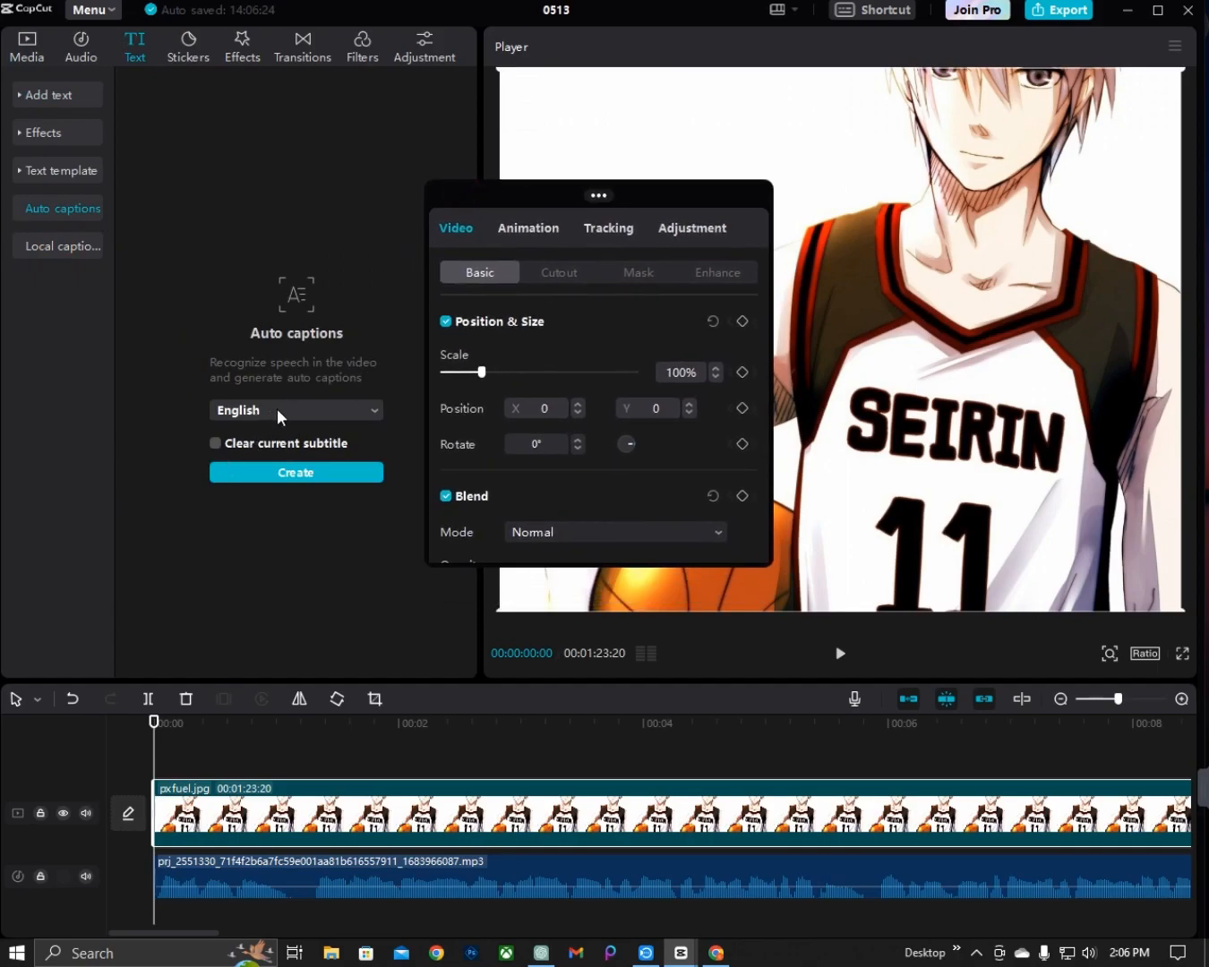
click(267, 475)
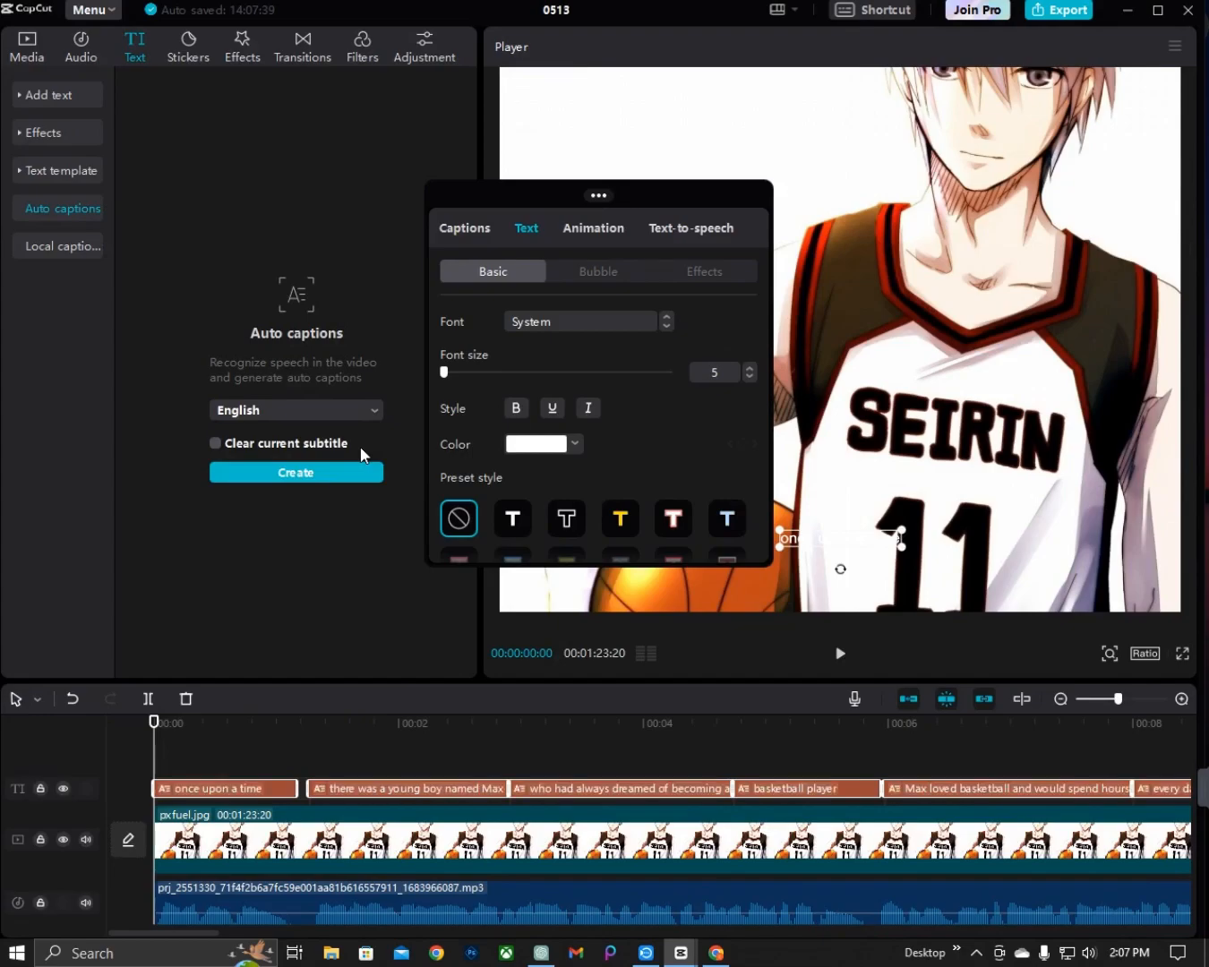
- Move the floating panel off the player and look through the generated captions, starting from the first one
drag(443, 189, 47, 215)
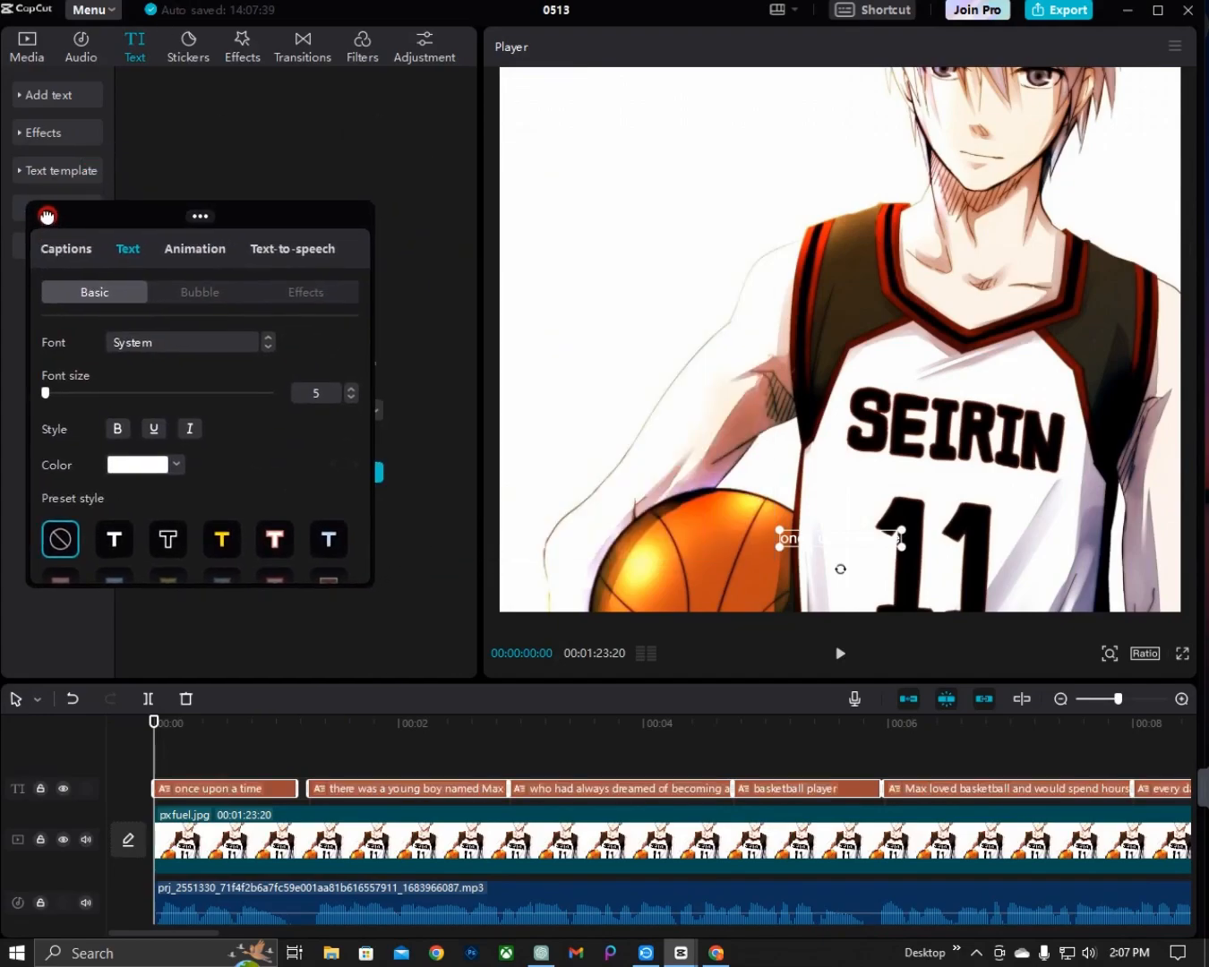
click(828, 541)
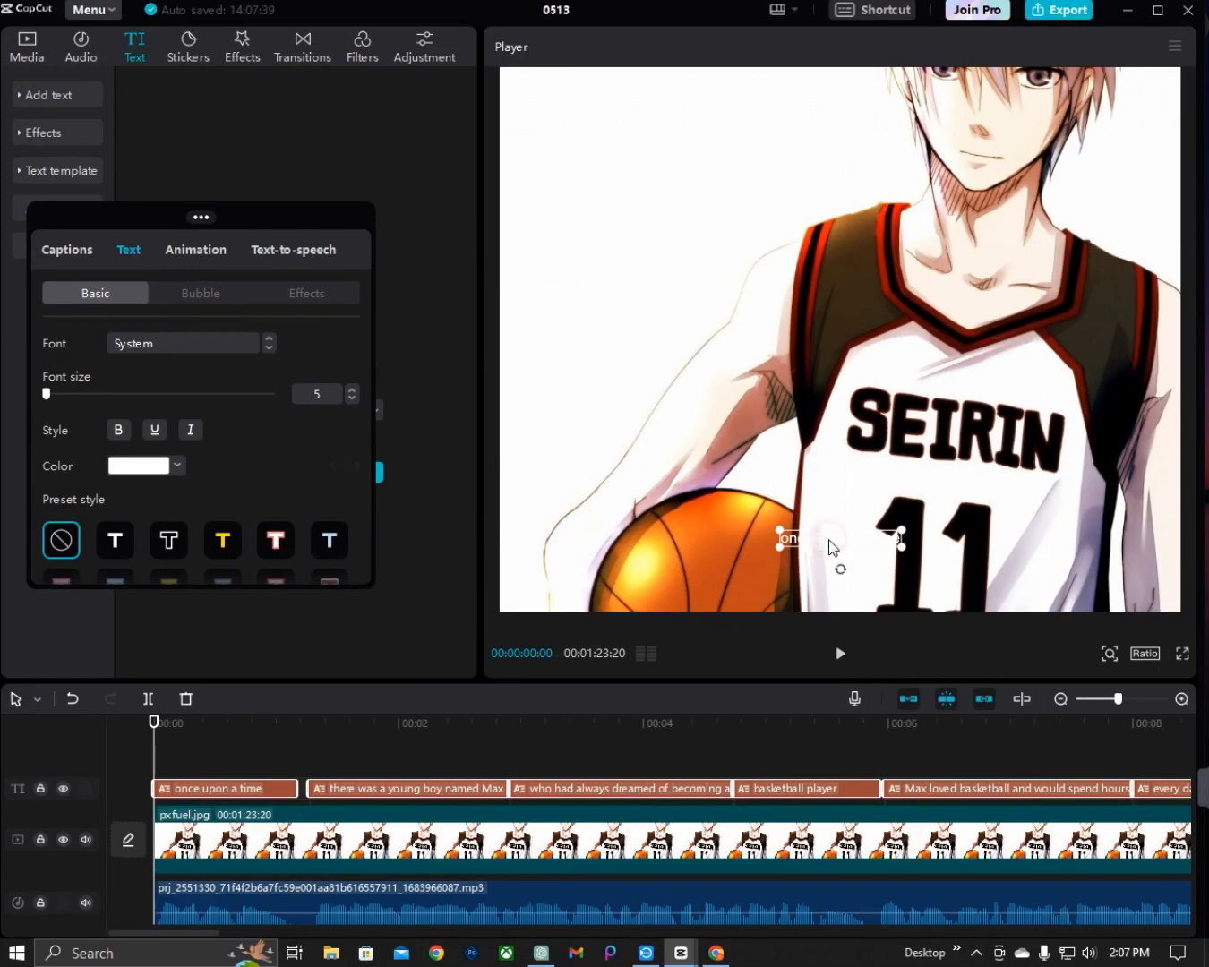
click(52, 252)
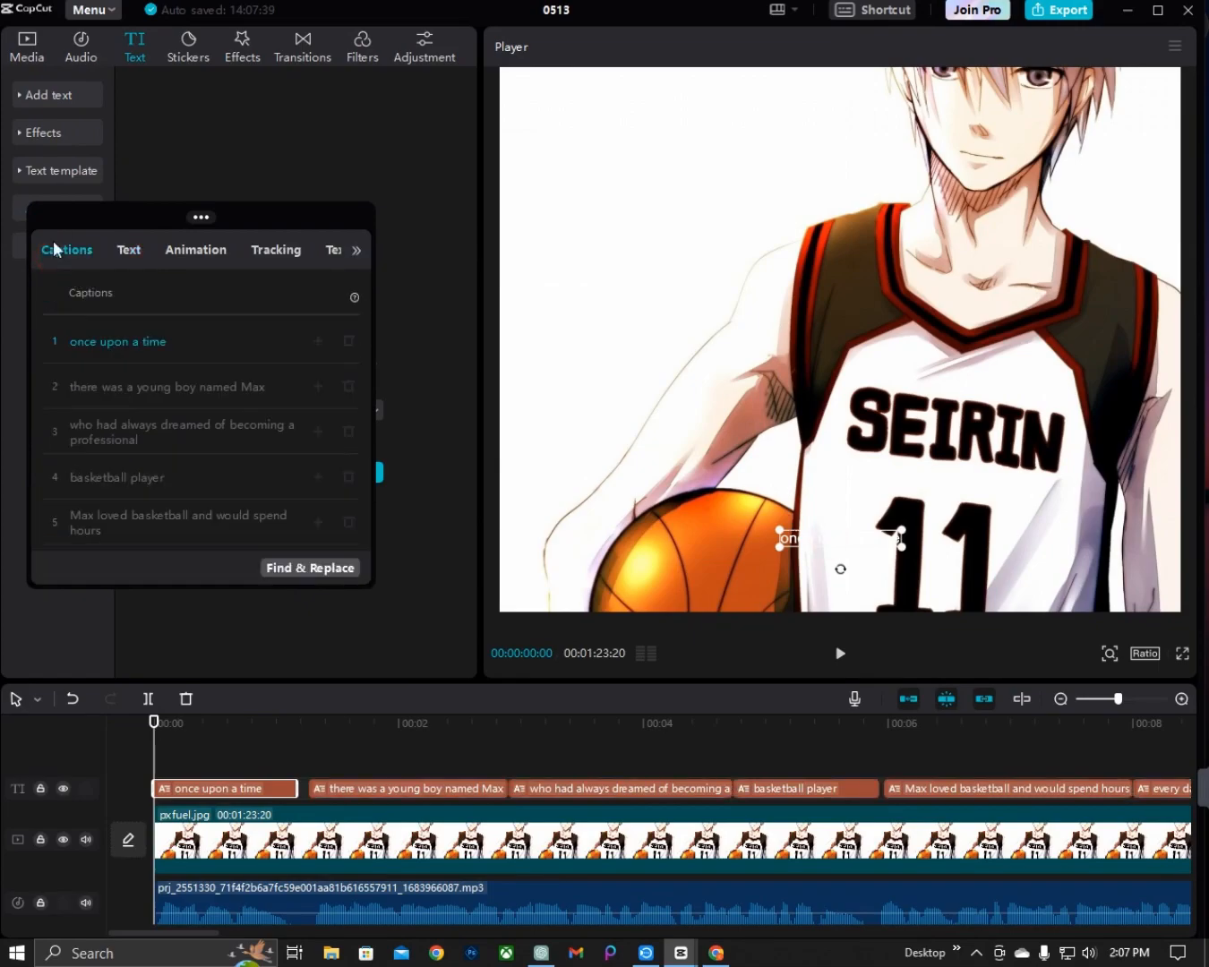
scroll(144, 367, down, 2)
scroll(143, 368, down, 10)
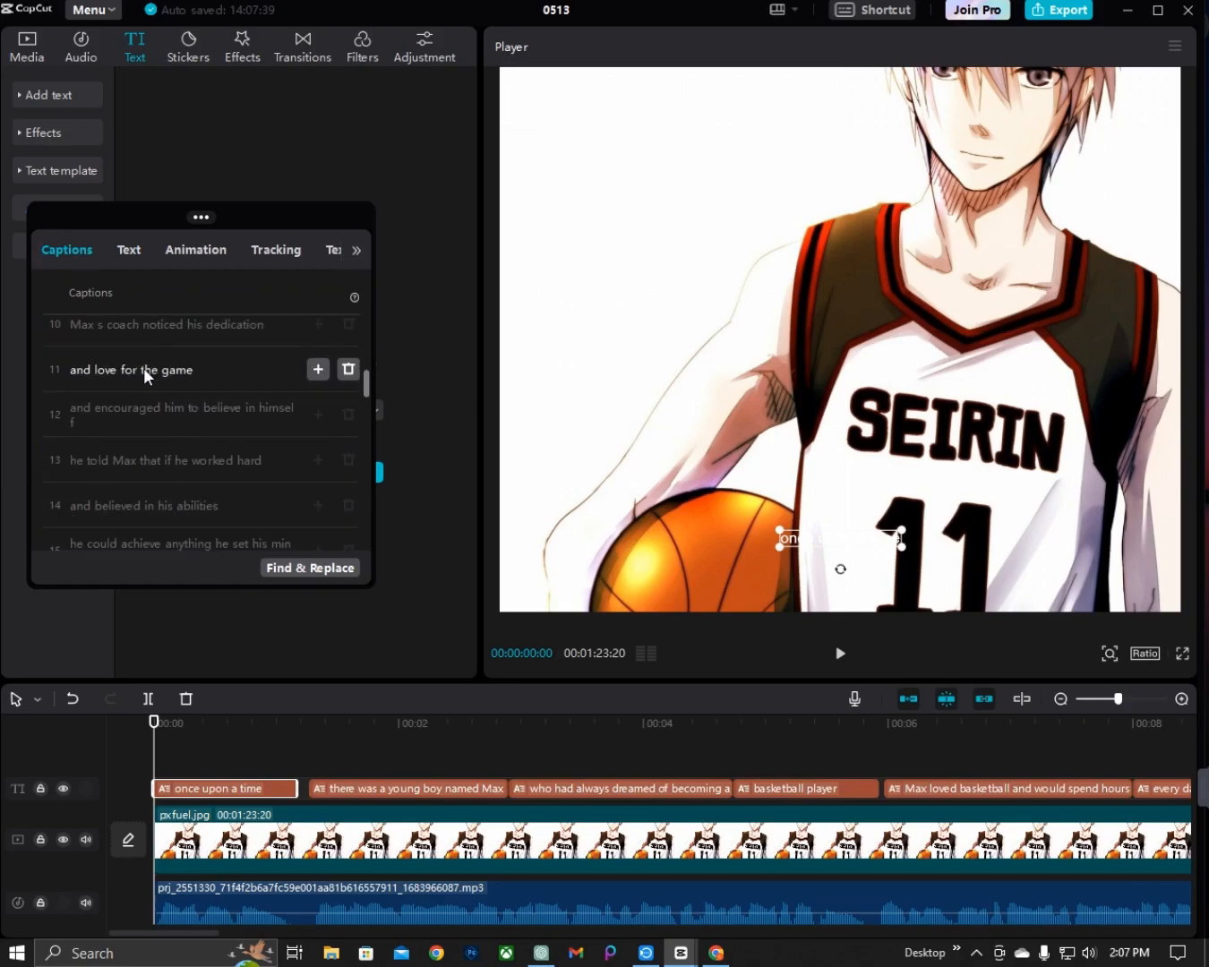
- Set the font to Jumper for the captions, keeping Apply to all enabled
click(129, 251)
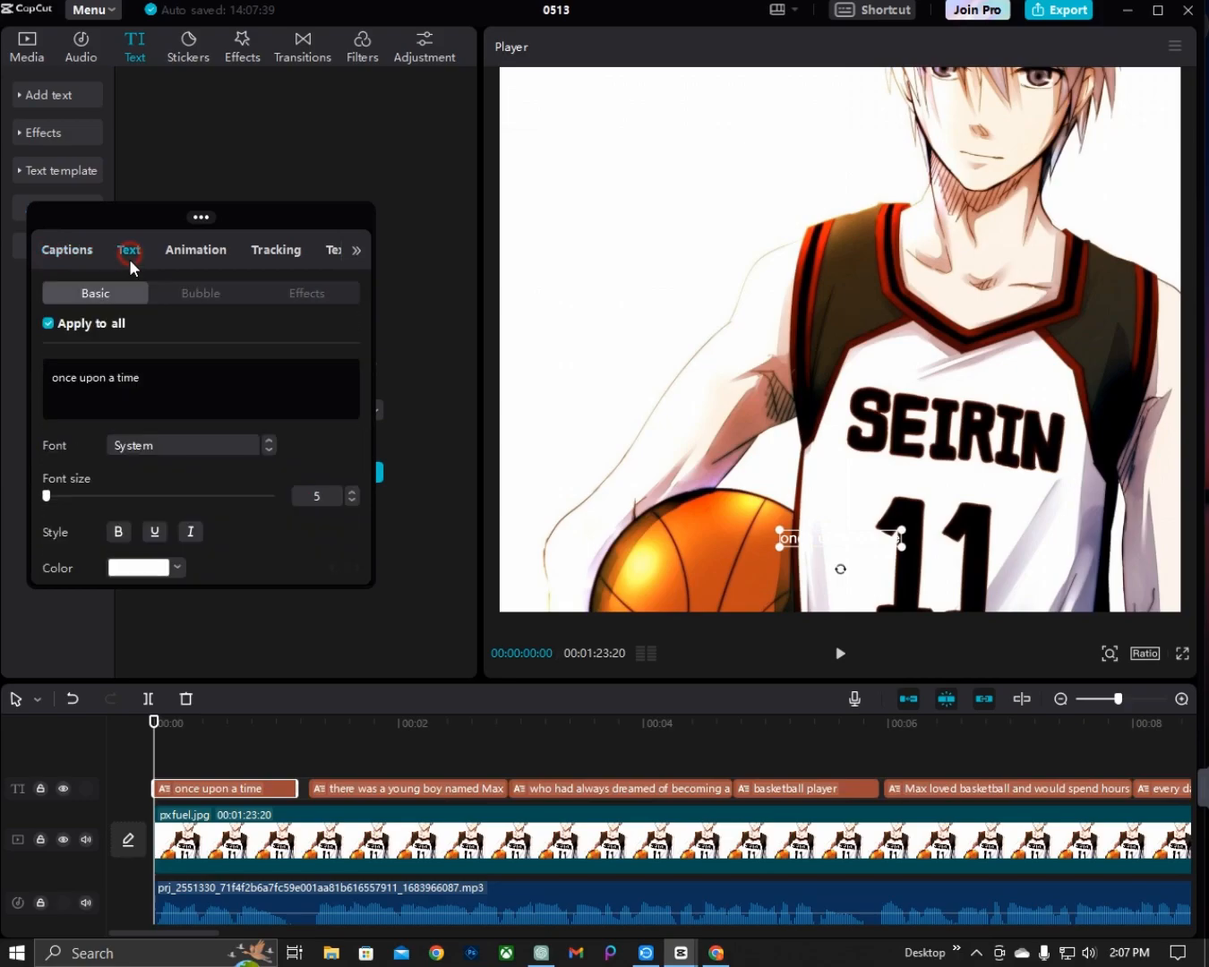
click(47, 324)
click(46, 324)
click(125, 445)
scroll(219, 531, down, 3)
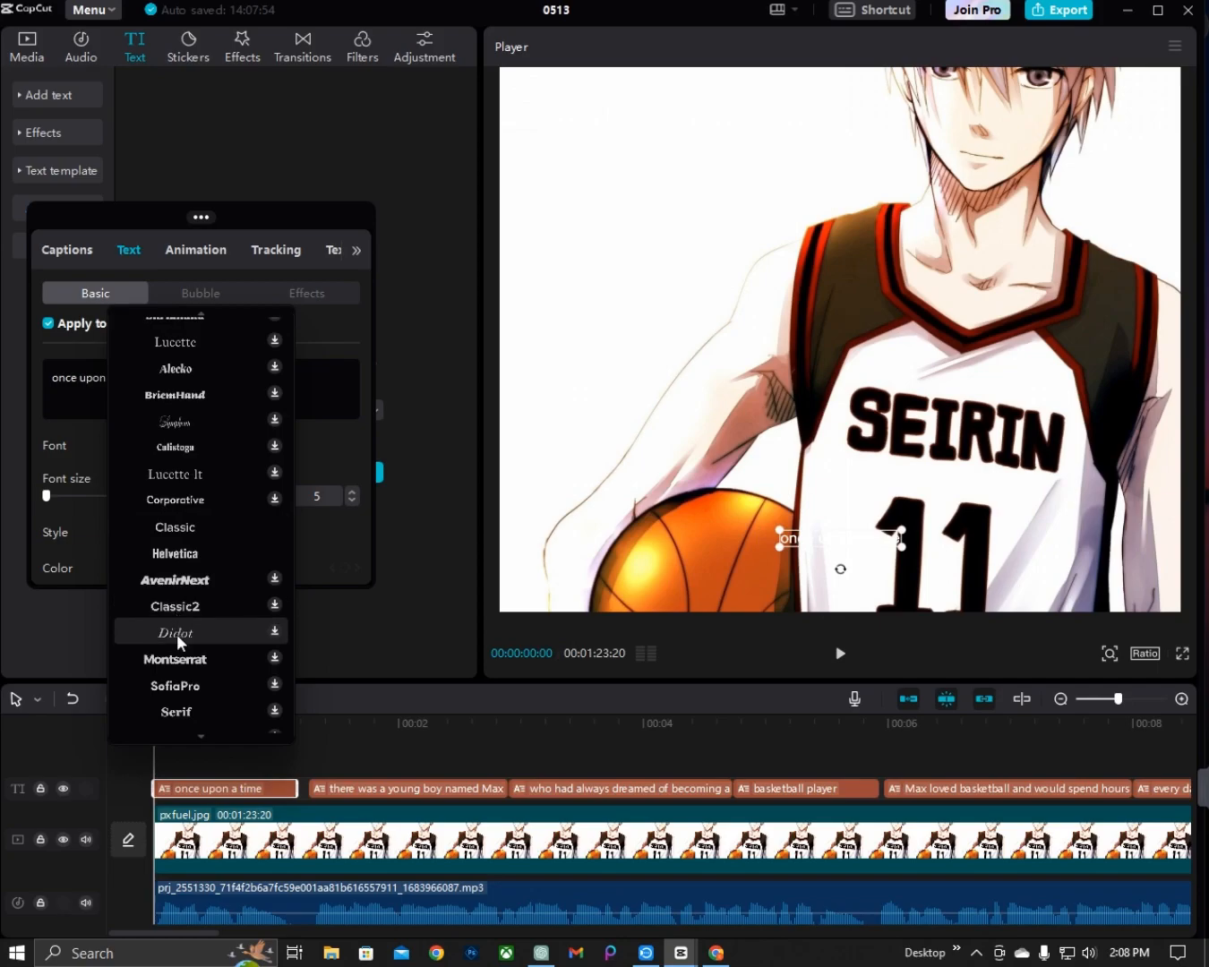
scroll(176, 634, down, 6)
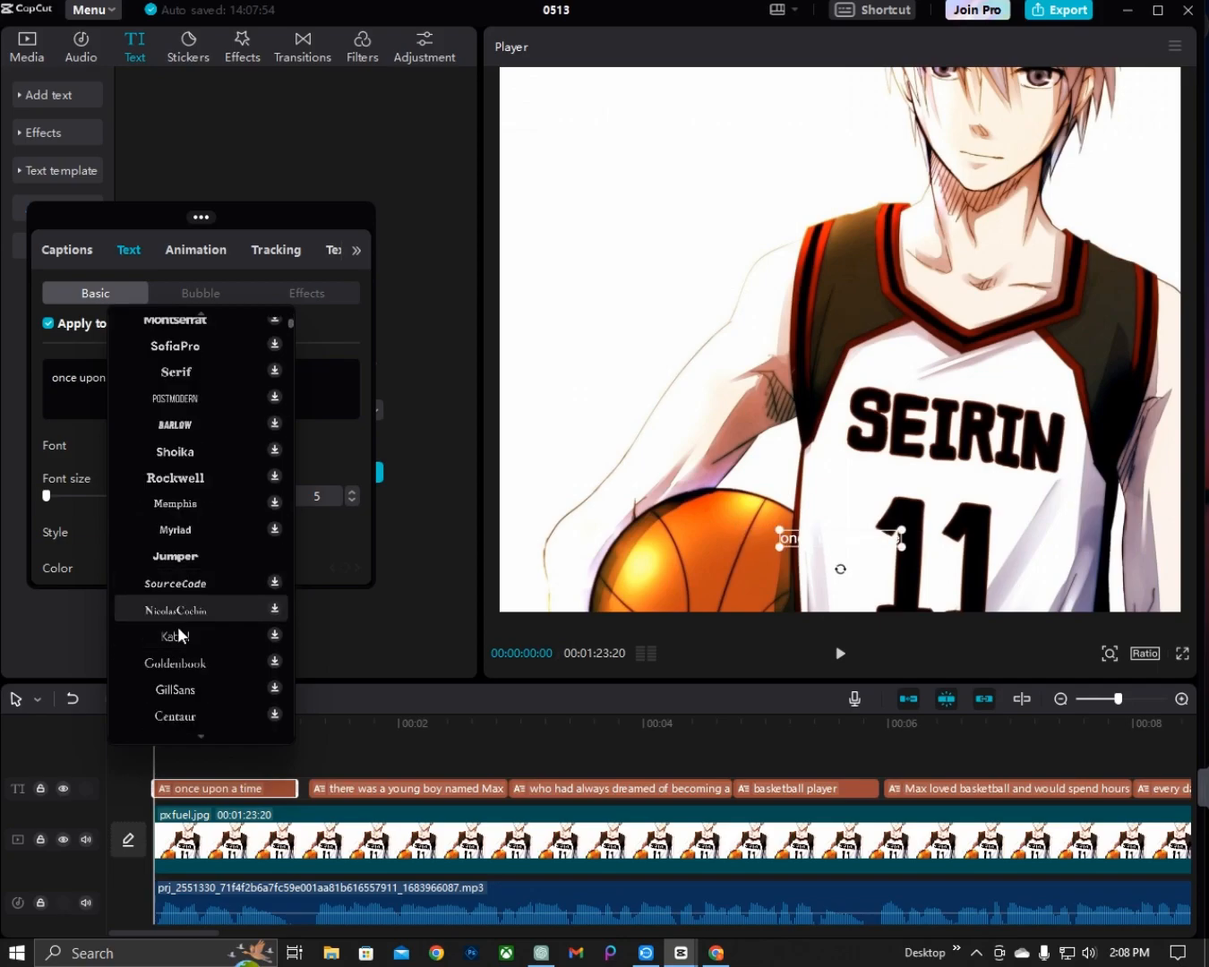
click(190, 552)
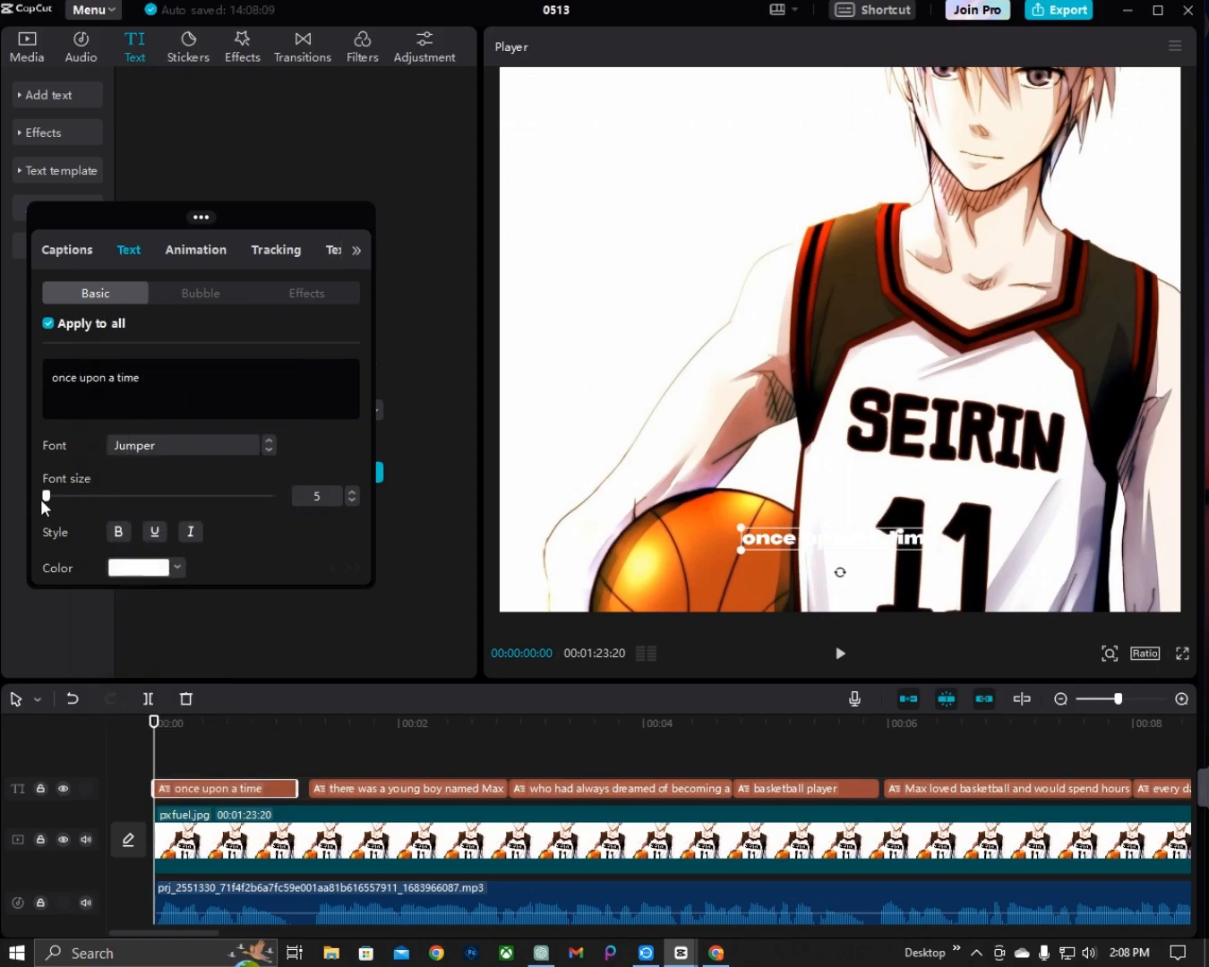
- Increase the captions' font size to 11 and make the text bold
drag(45, 498, 52, 509)
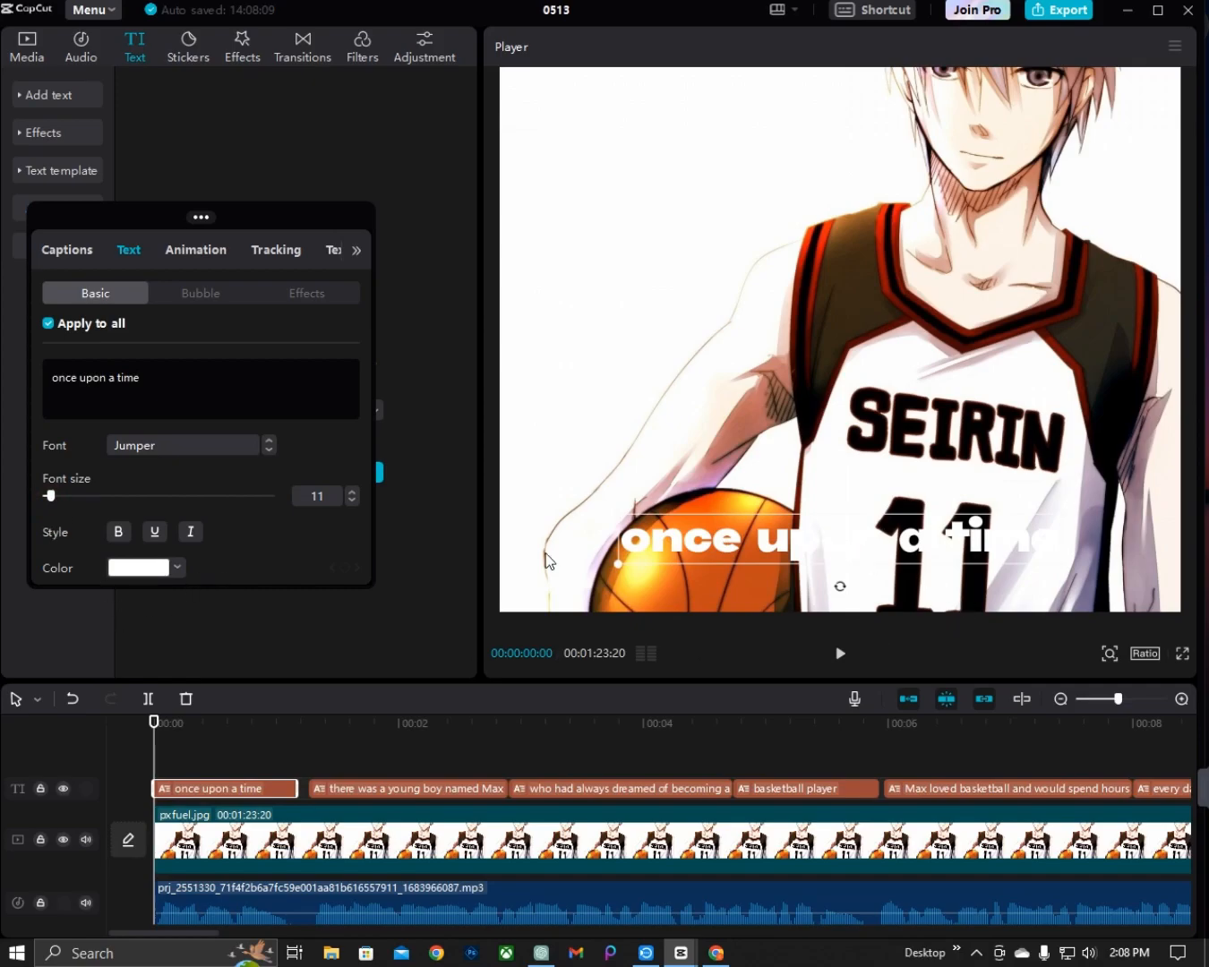
scroll(107, 527, down, 2)
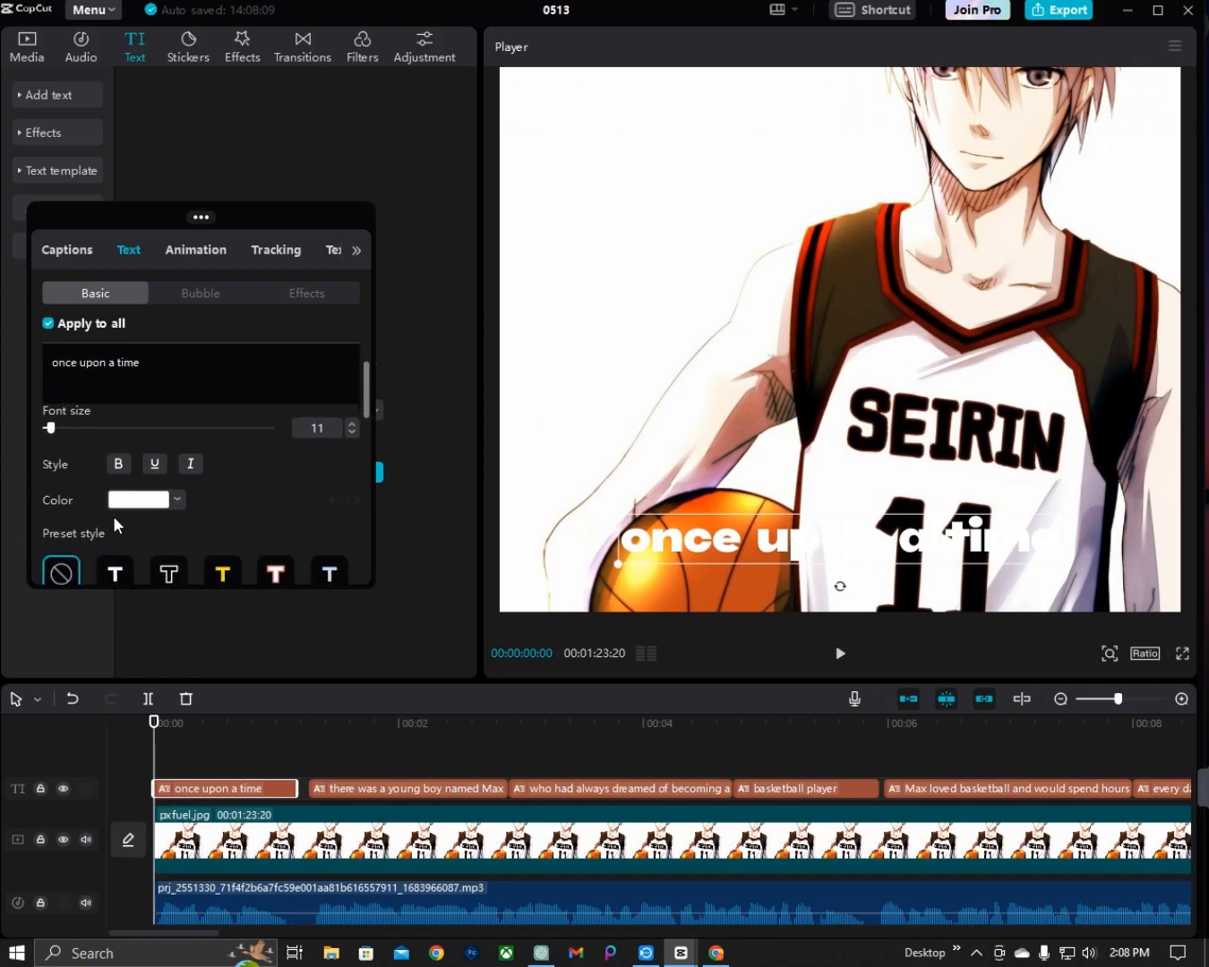
click(118, 465)
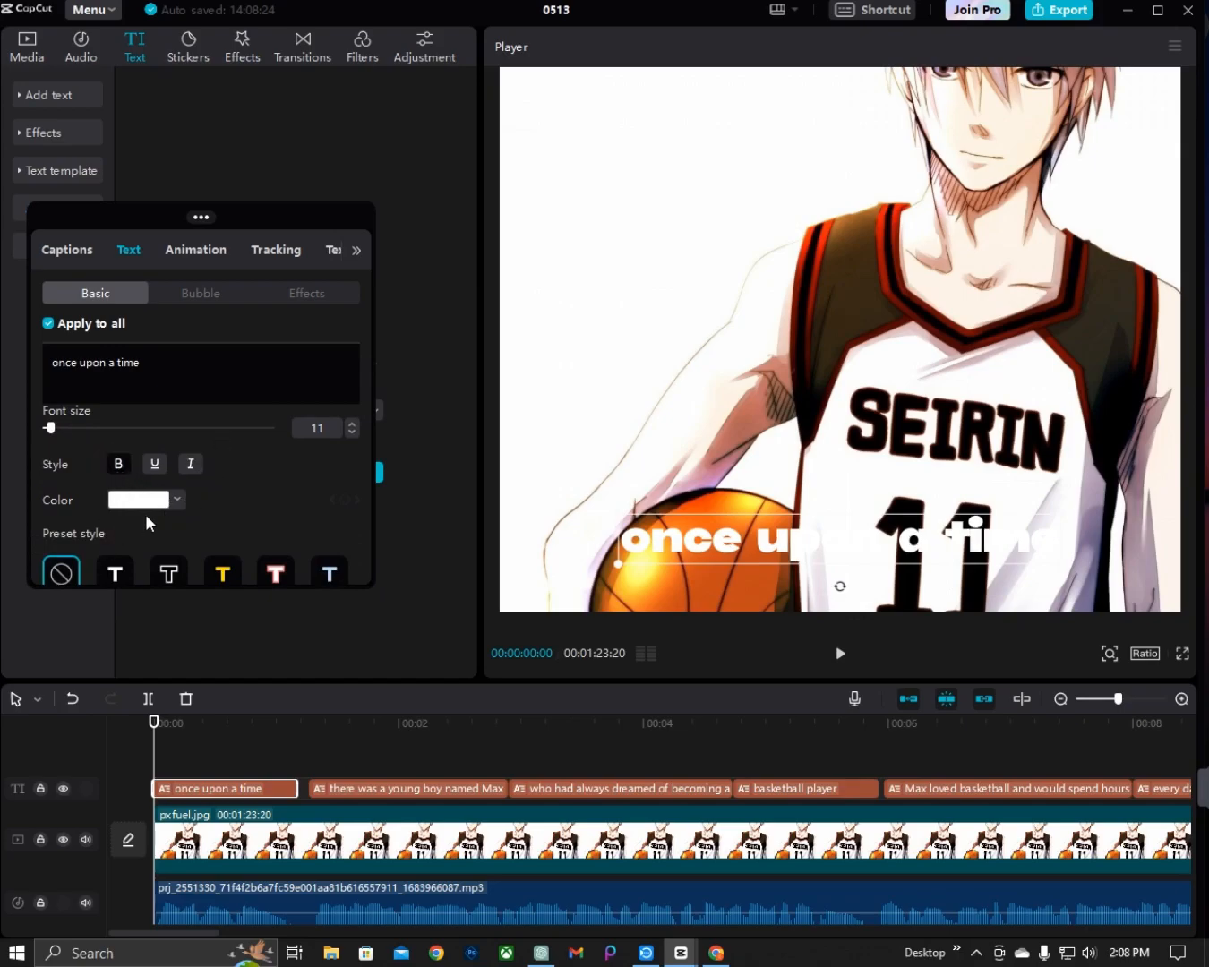
- Change the caption text color to black (000000)
click(178, 499)
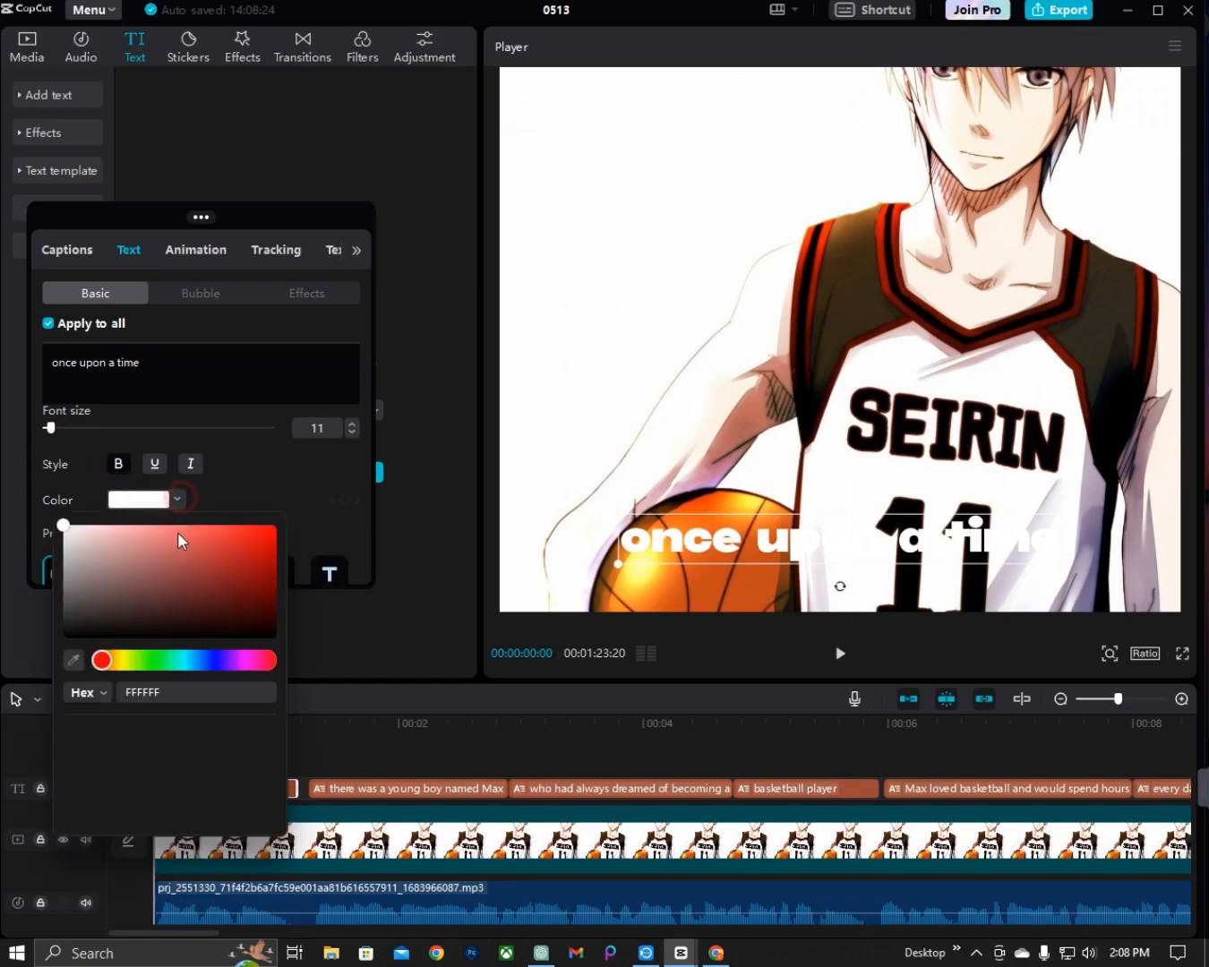
drag(145, 594, 337, 683)
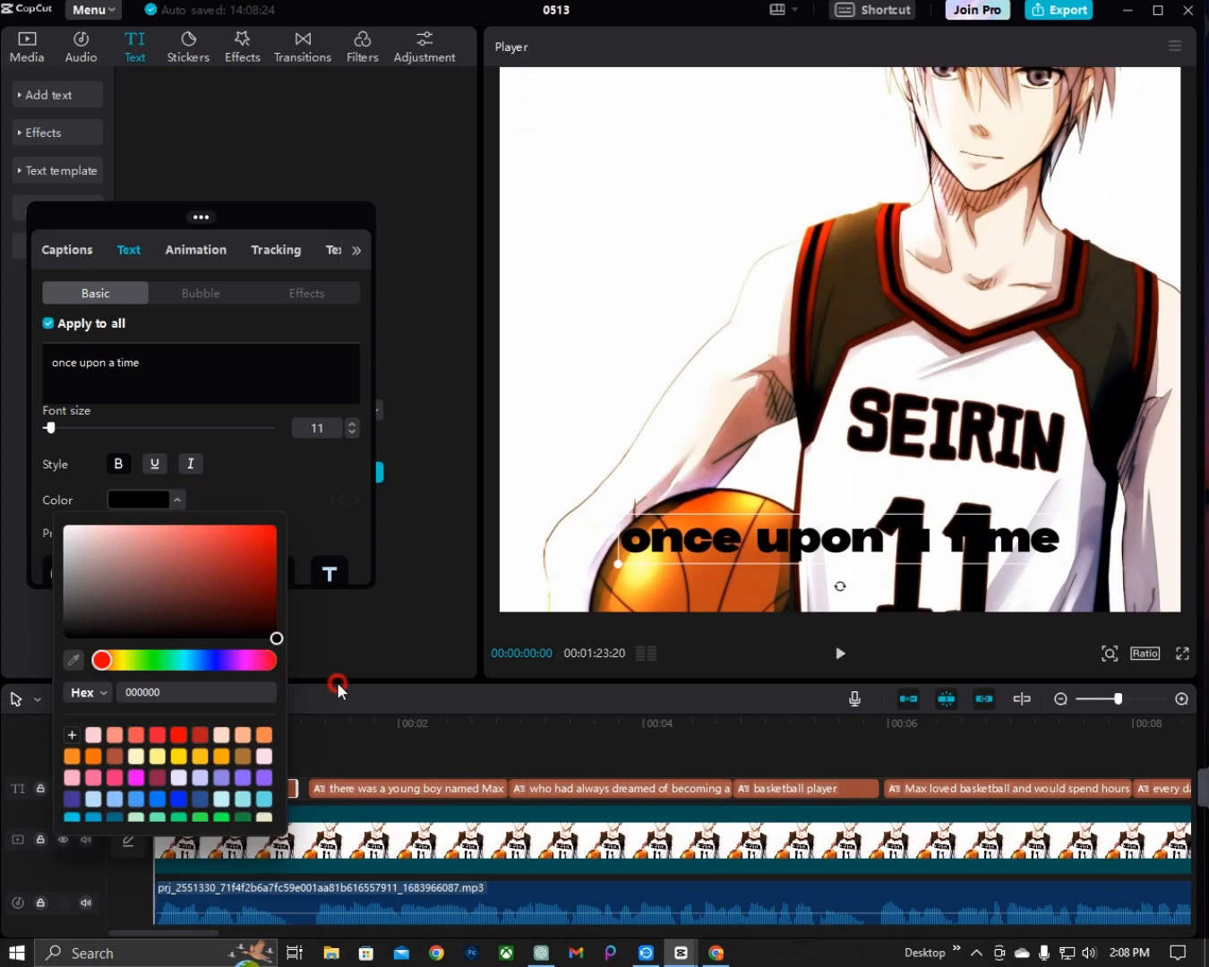
click(277, 502)
- Apply the preset style with a white outline around black text to the captions
scroll(178, 537, down, 1)
scroll(178, 535, down, 5)
scroll(165, 463, up, 7)
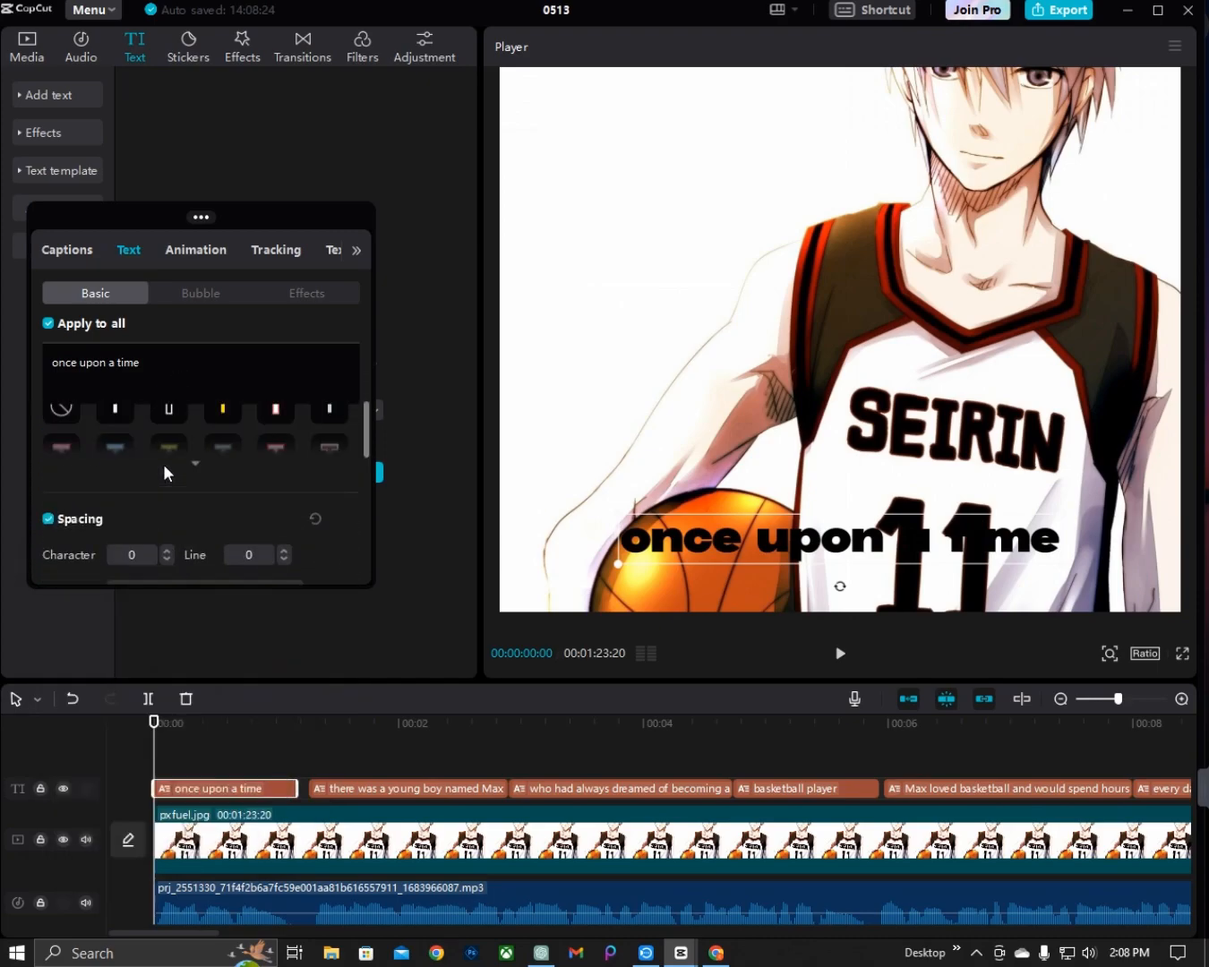
scroll(159, 572, down, 2)
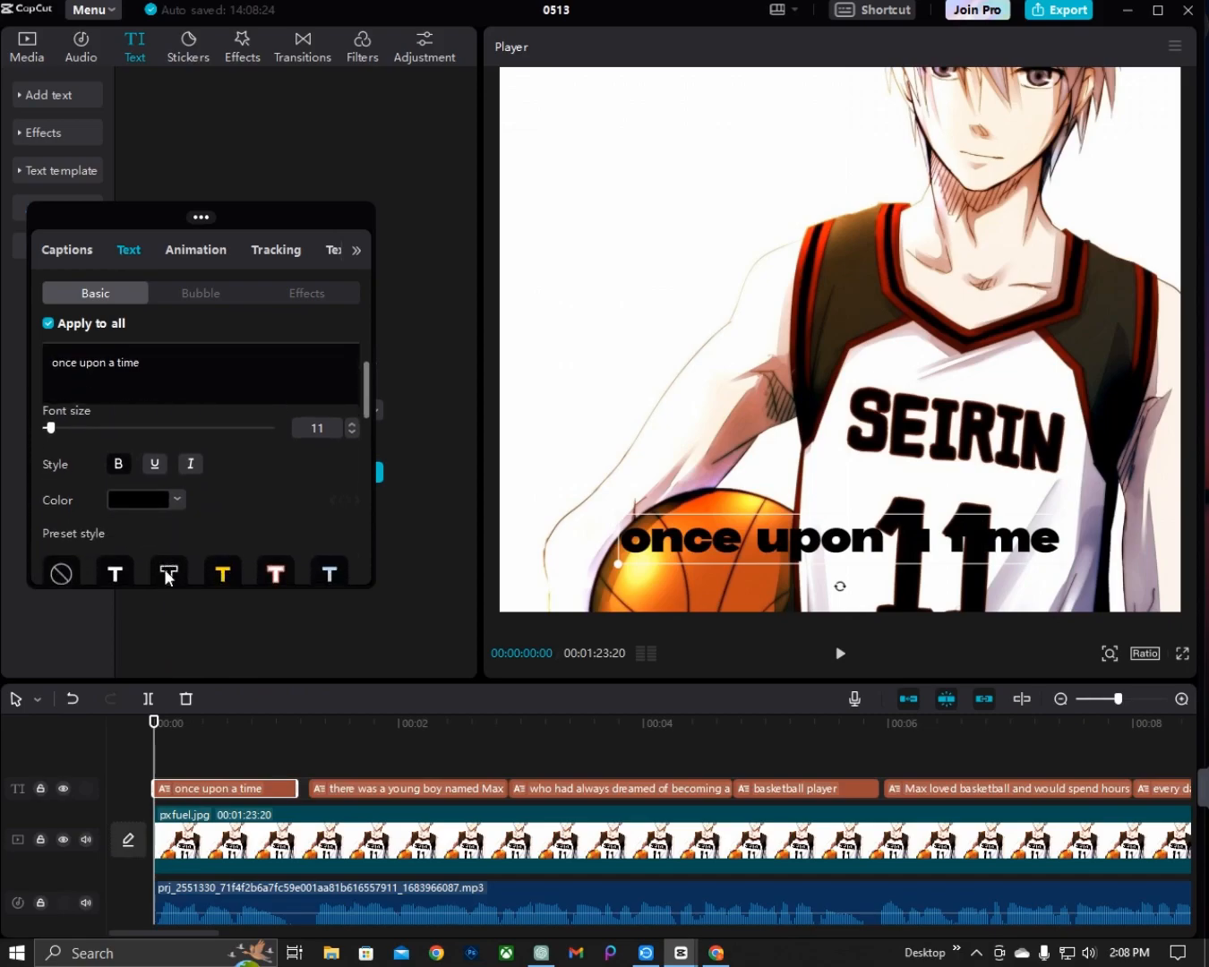
click(170, 566)
- Move the captions up to the center of the frame, at position X 0 and Y 0
scroll(211, 547, down, 1)
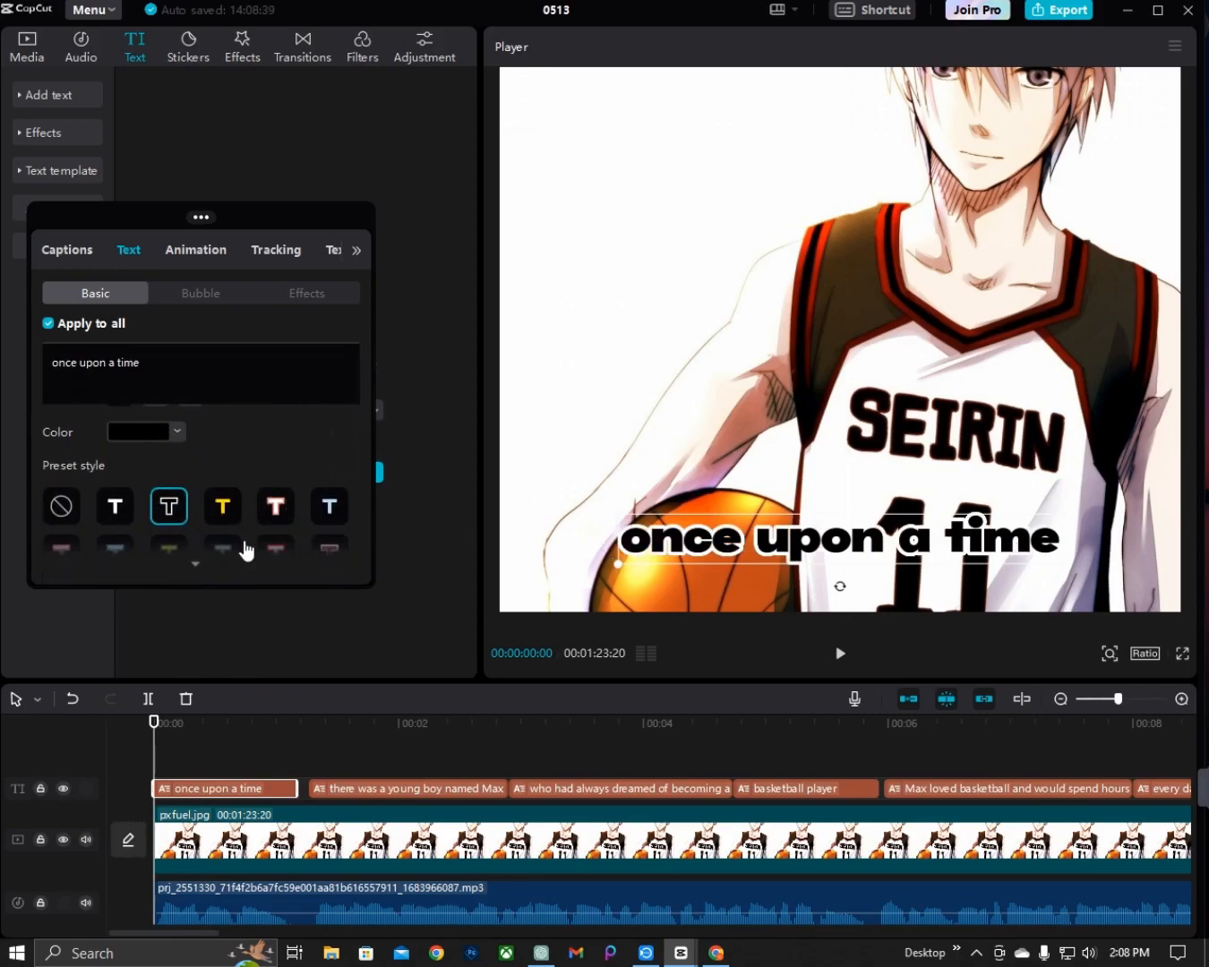
scroll(135, 483, down, 3)
scroll(135, 488, down, 3)
scroll(126, 493, up, 5)
scroll(118, 491, down, 3)
scroll(130, 497, down, 5)
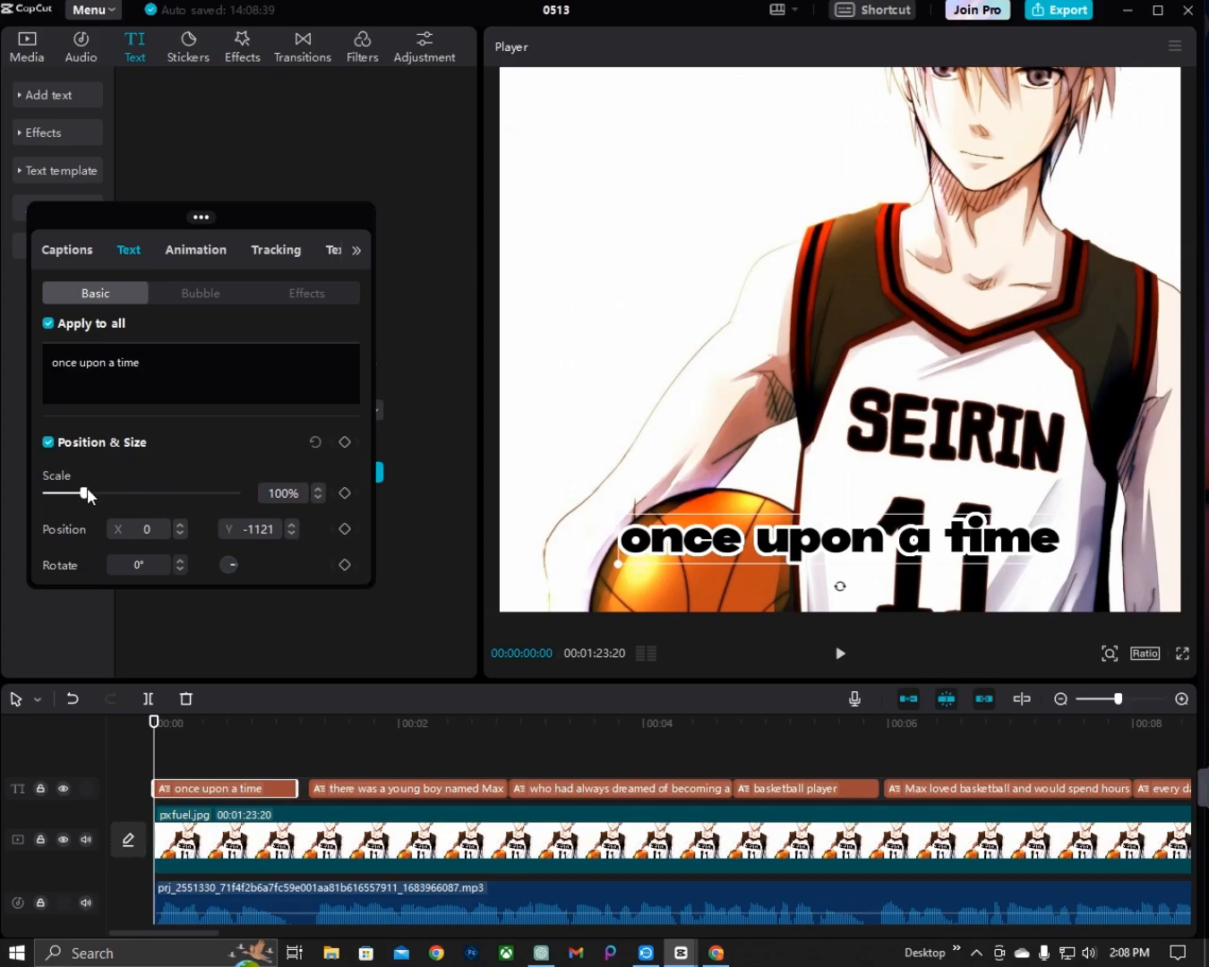
scroll(162, 484, down, 5)
scroll(180, 478, up, 2)
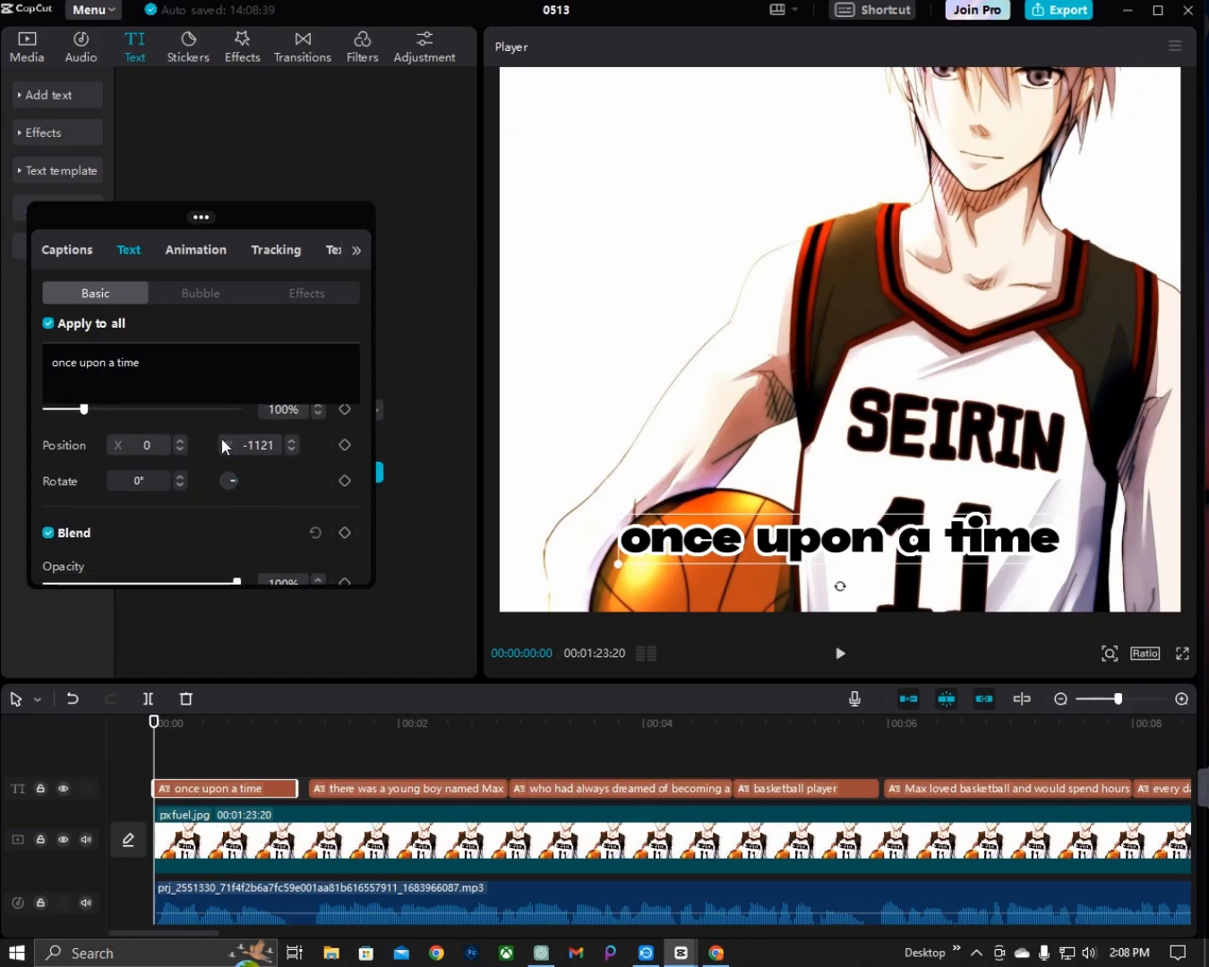
click(260, 446)
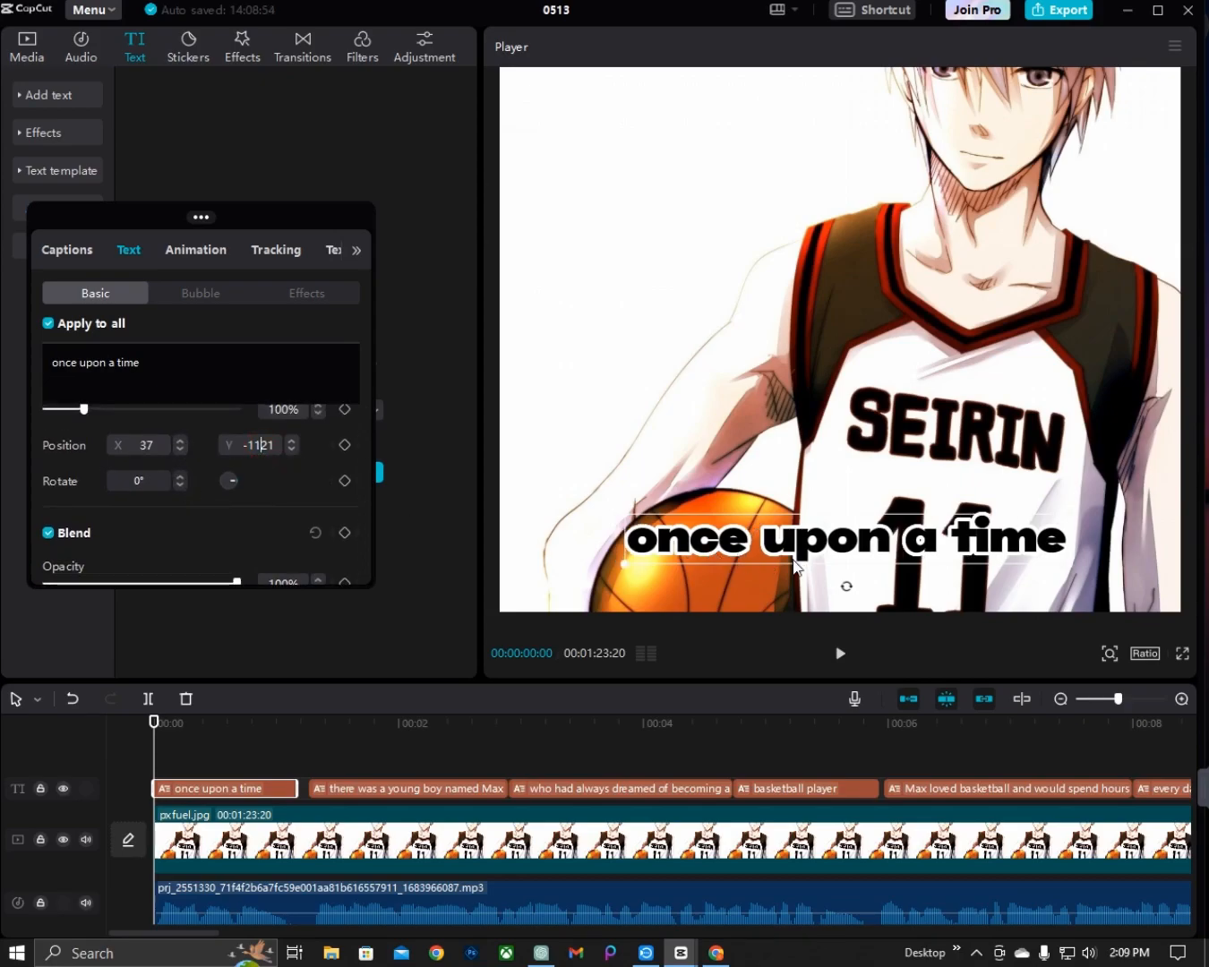
drag(792, 557, 850, 355)
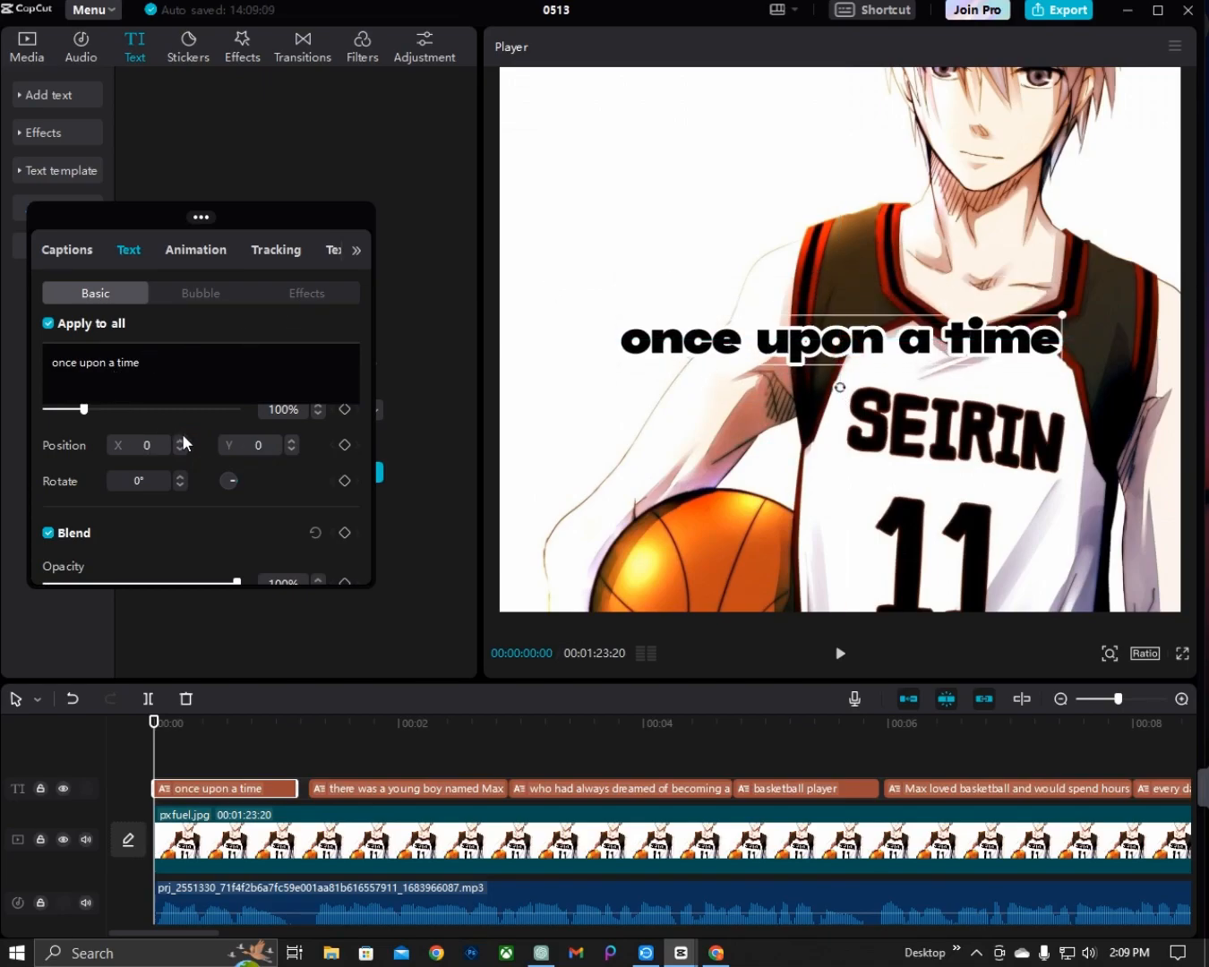
- Enable the Background option for the captions and look over its height, width and offset settings
scroll(176, 441, down, 4)
scroll(175, 441, up, 3)
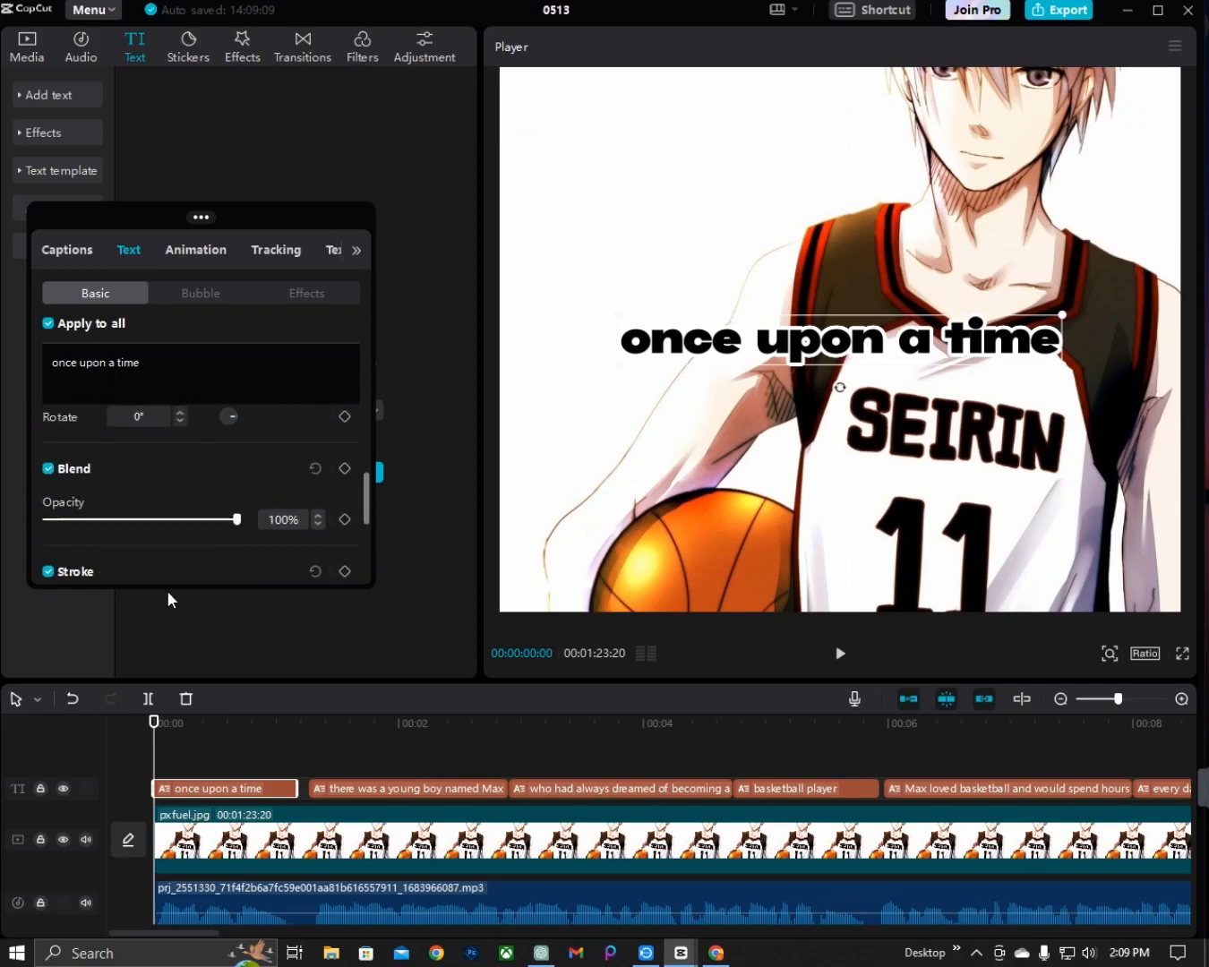
scroll(147, 557, down, 1)
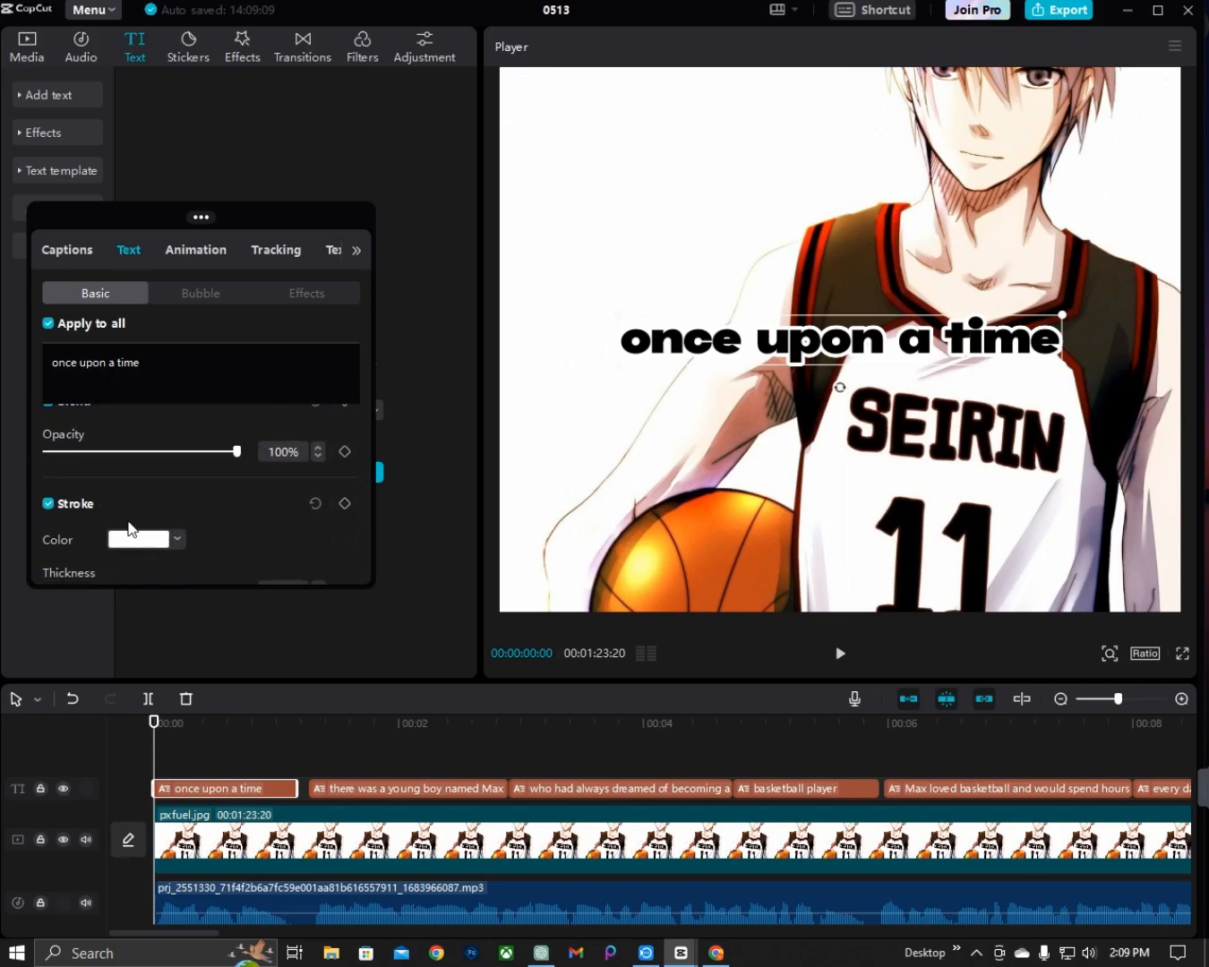
scroll(180, 515, down, 3)
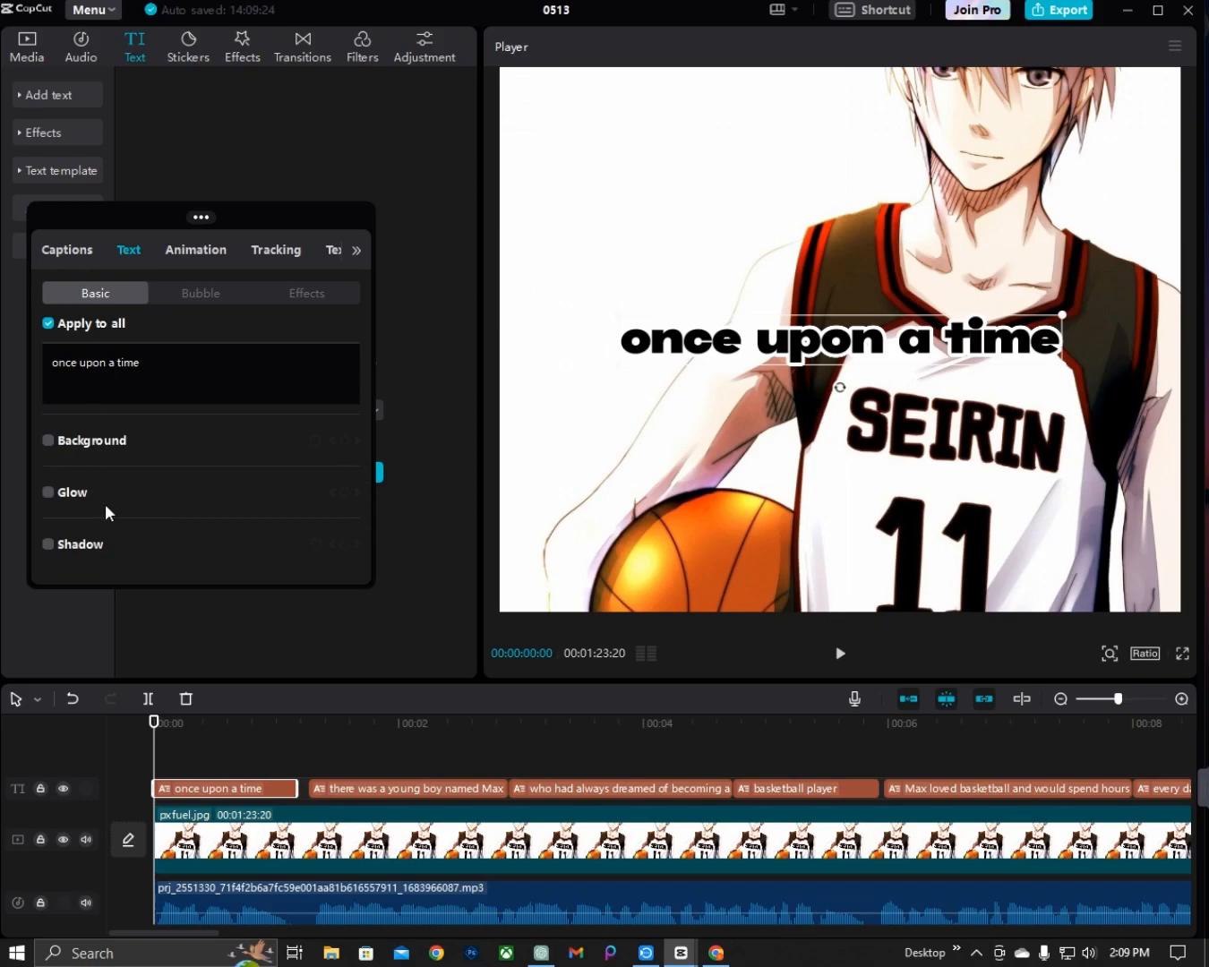
click(47, 441)
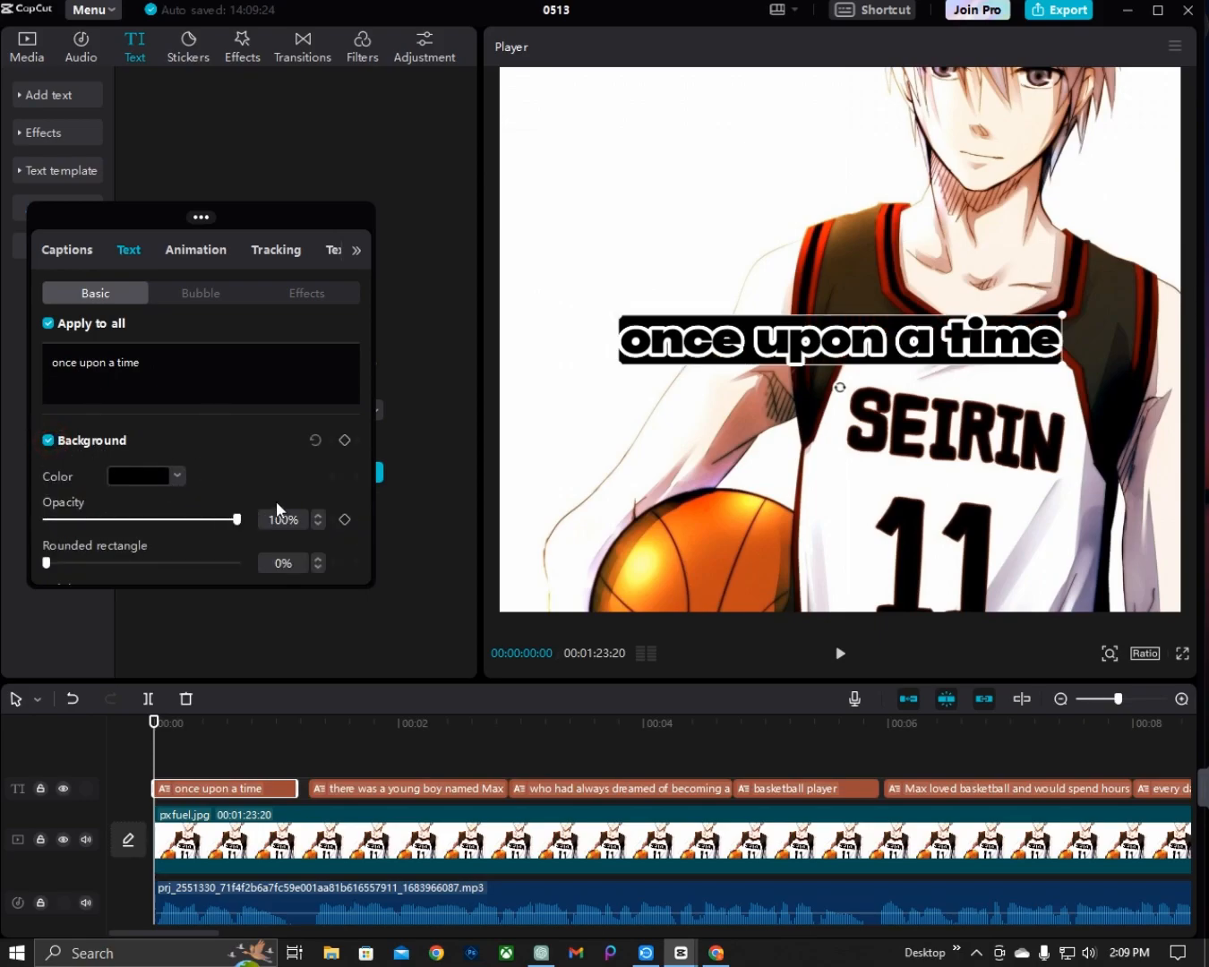
scroll(245, 487, down, 5)
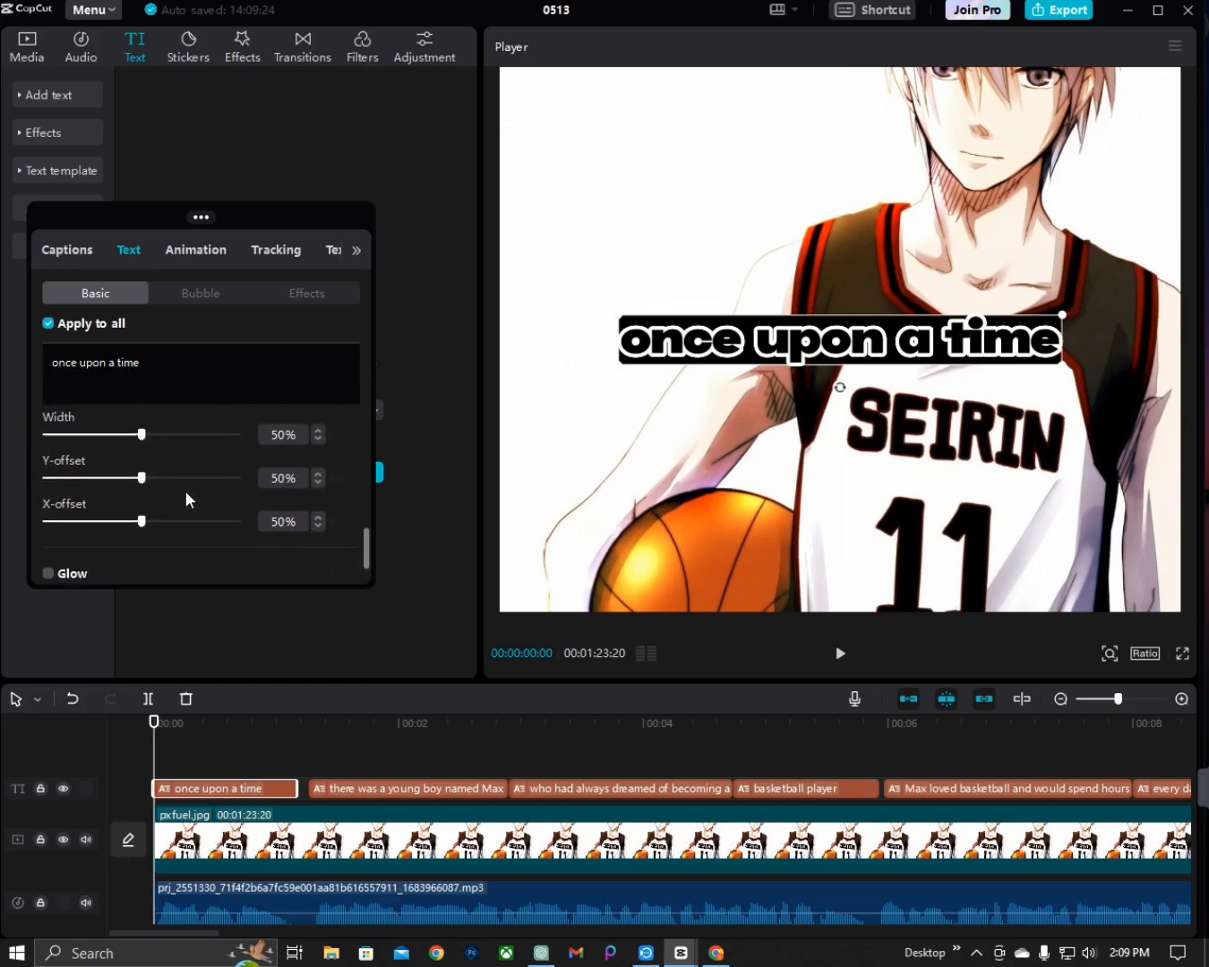
scroll(71, 448, up, 1)
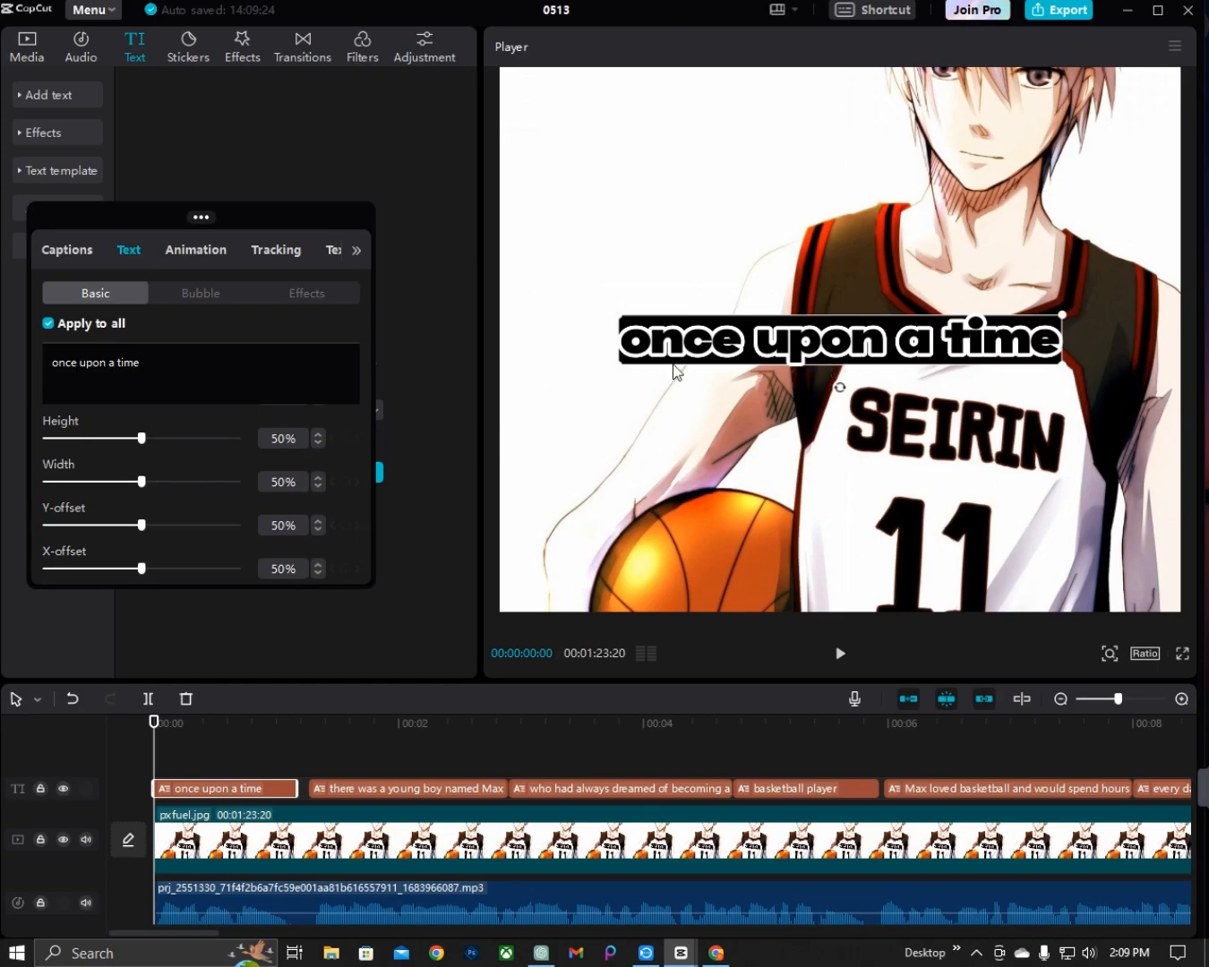
- Set the captions' background color to white (FFFFFF)
scroll(205, 459, up, 2)
scroll(143, 489, down, 4)
scroll(147, 478, up, 5)
scroll(147, 474, down, 3)
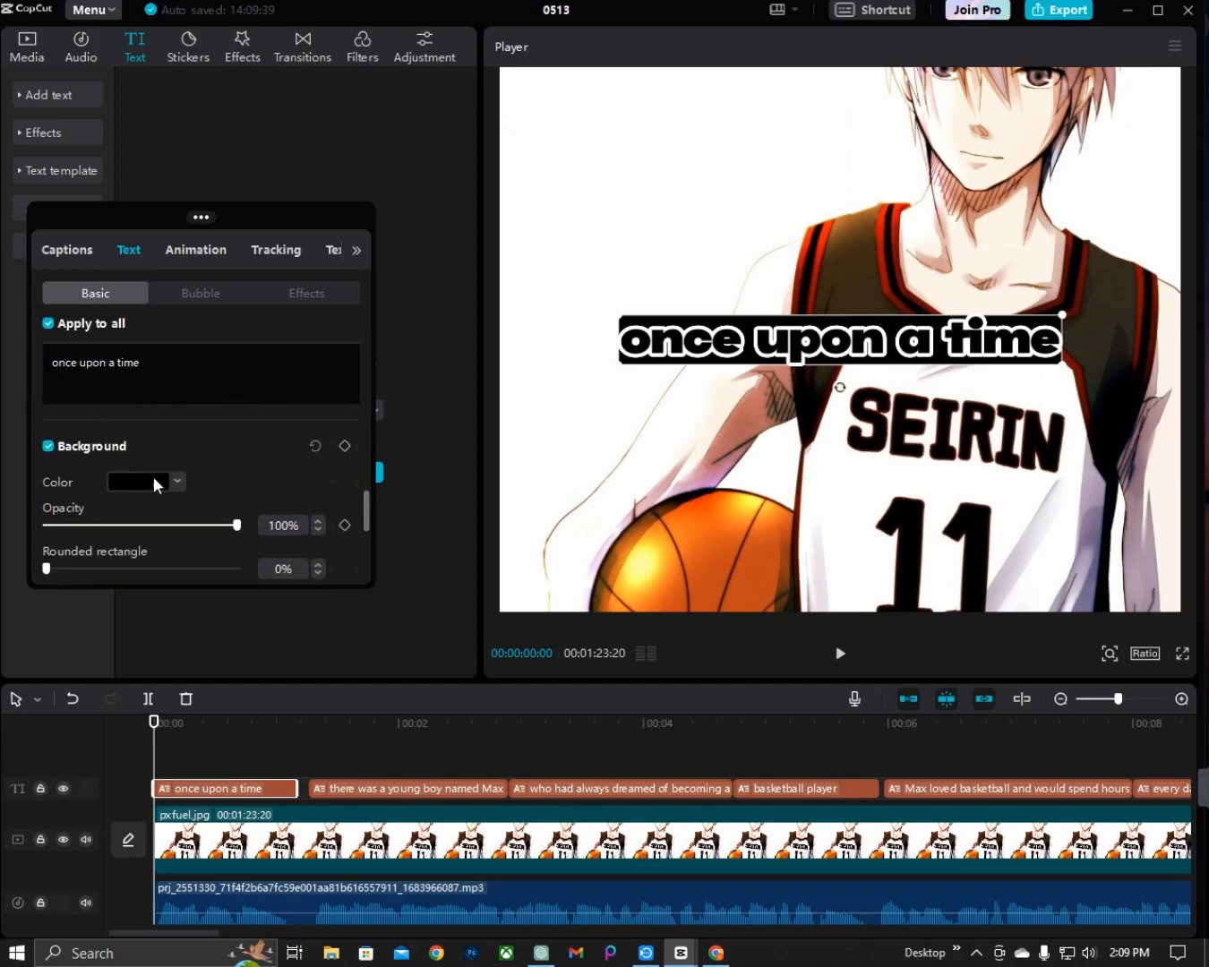
click(153, 483)
drag(94, 554, 57, 468)
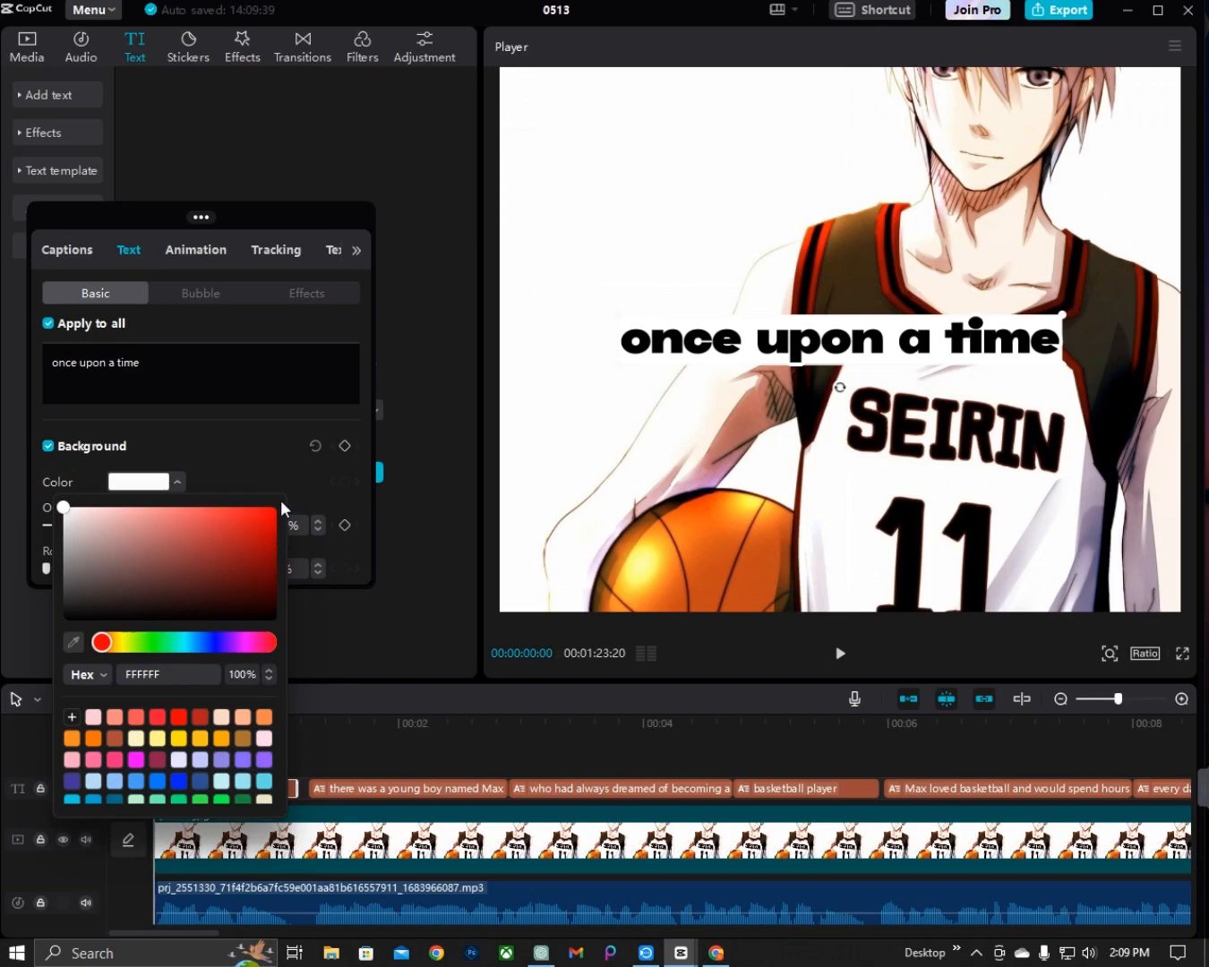
click(276, 430)
- Apply the Wipe Right entrance animation to the "once upon a time" caption
drag(134, 217, 115, 221)
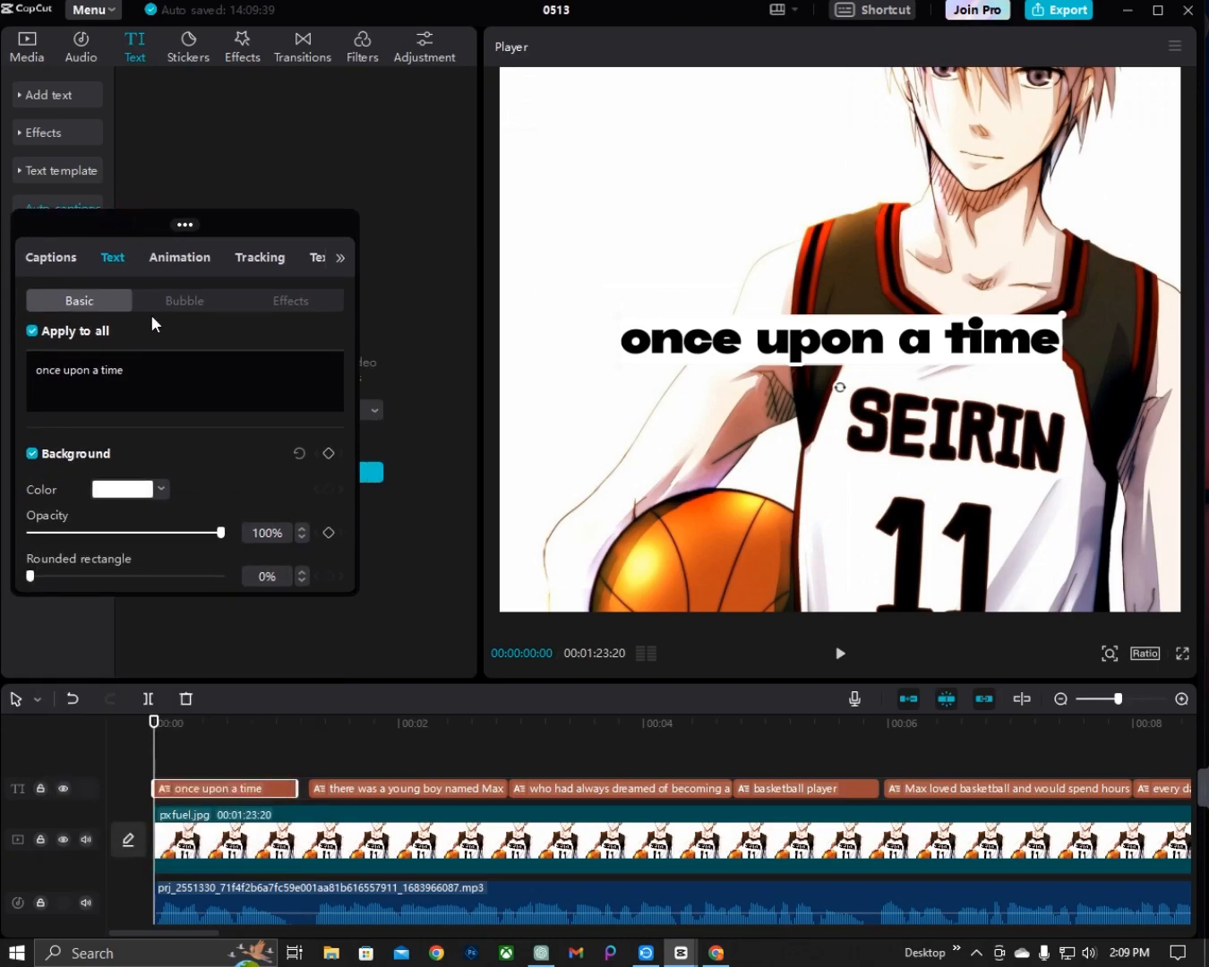
click(172, 255)
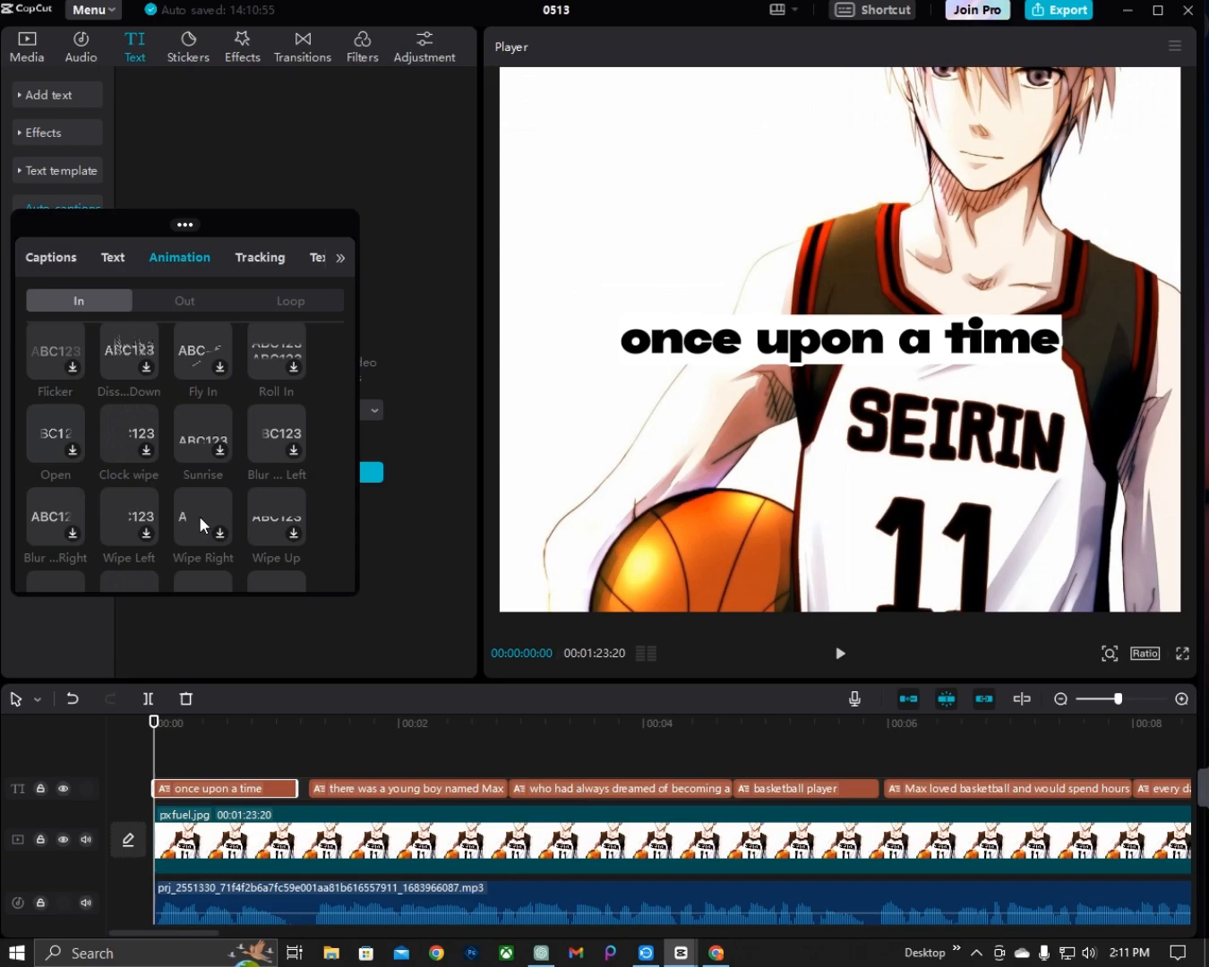
click(224, 534)
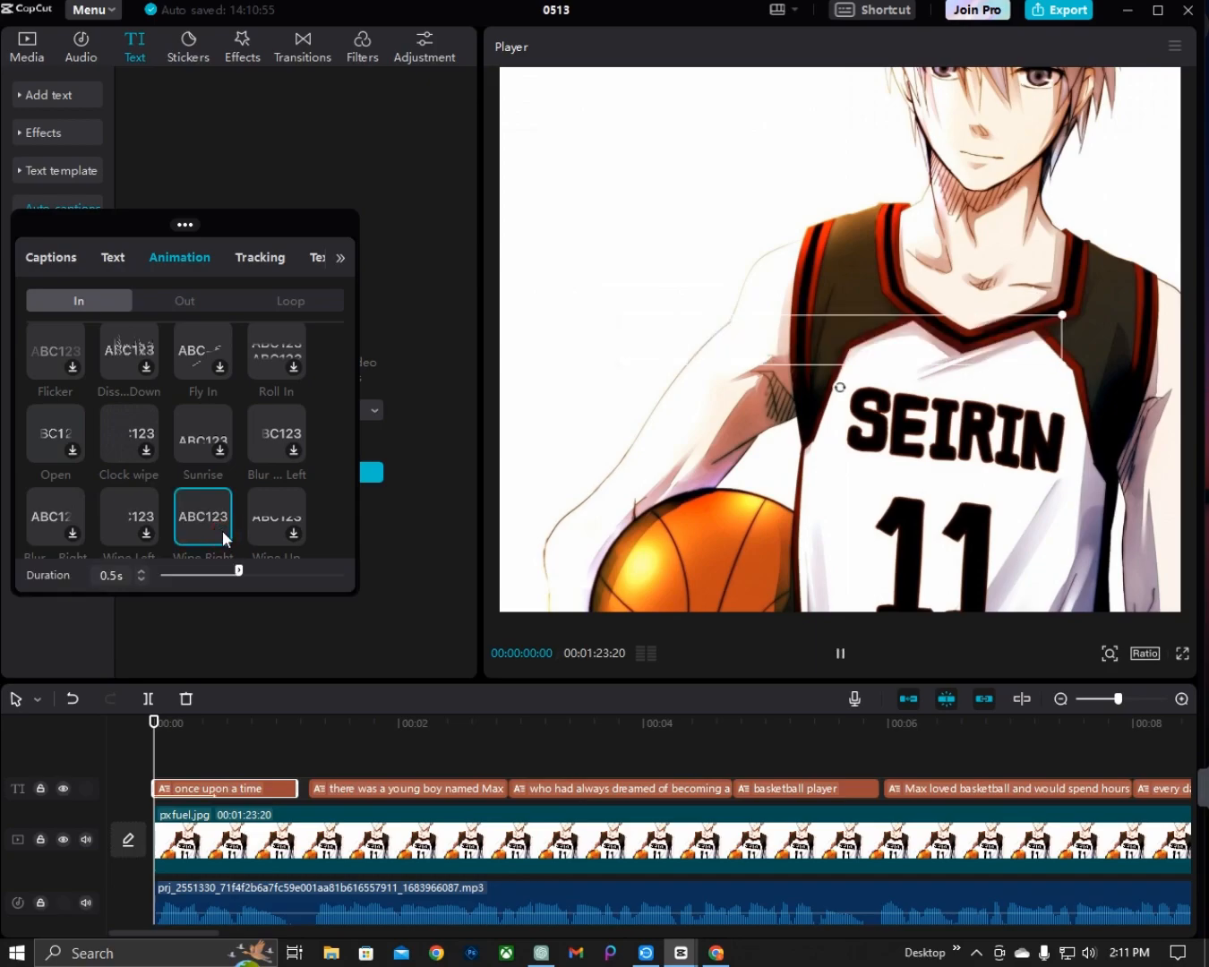
scroll(222, 529, down, 2)
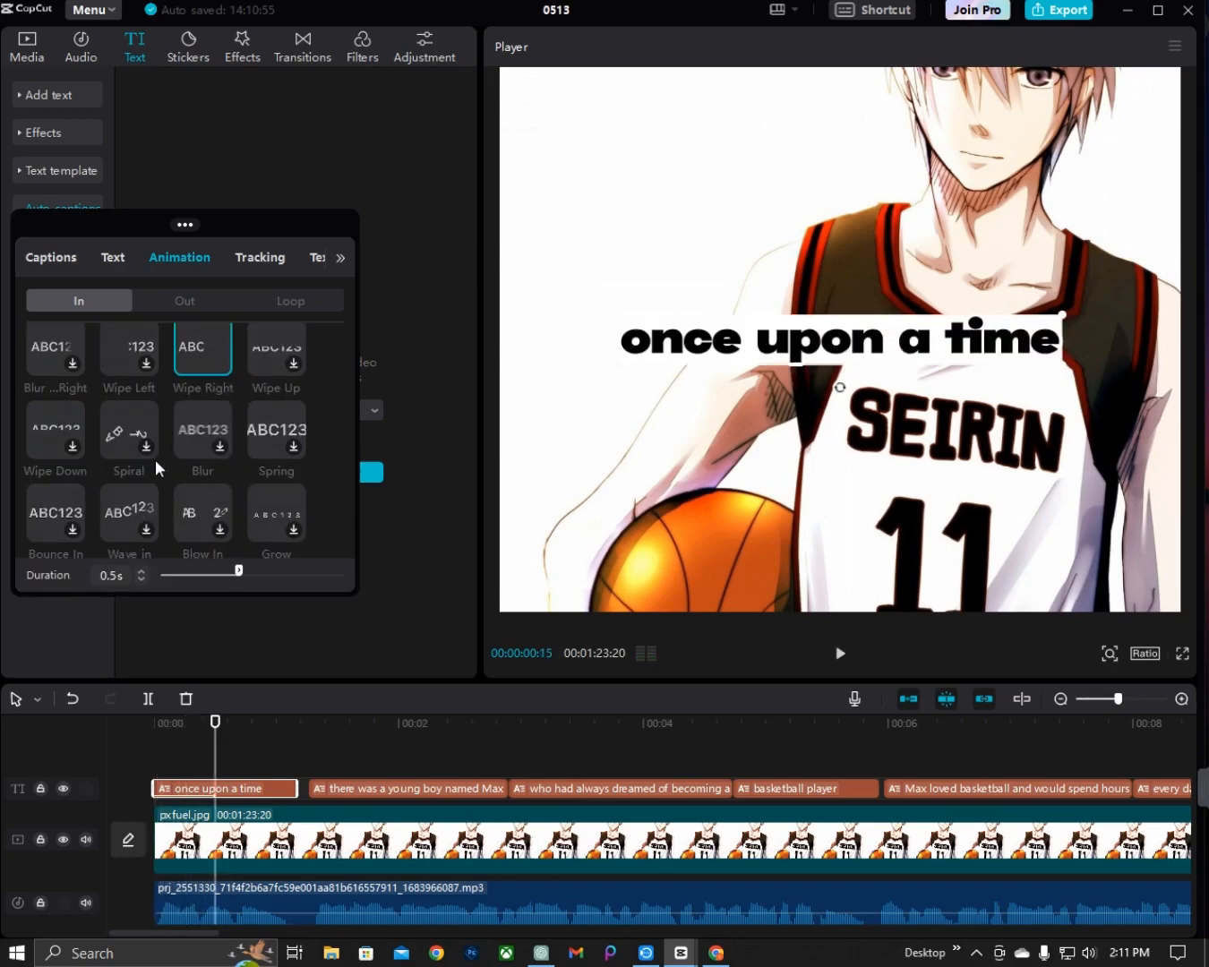
click(261, 259)
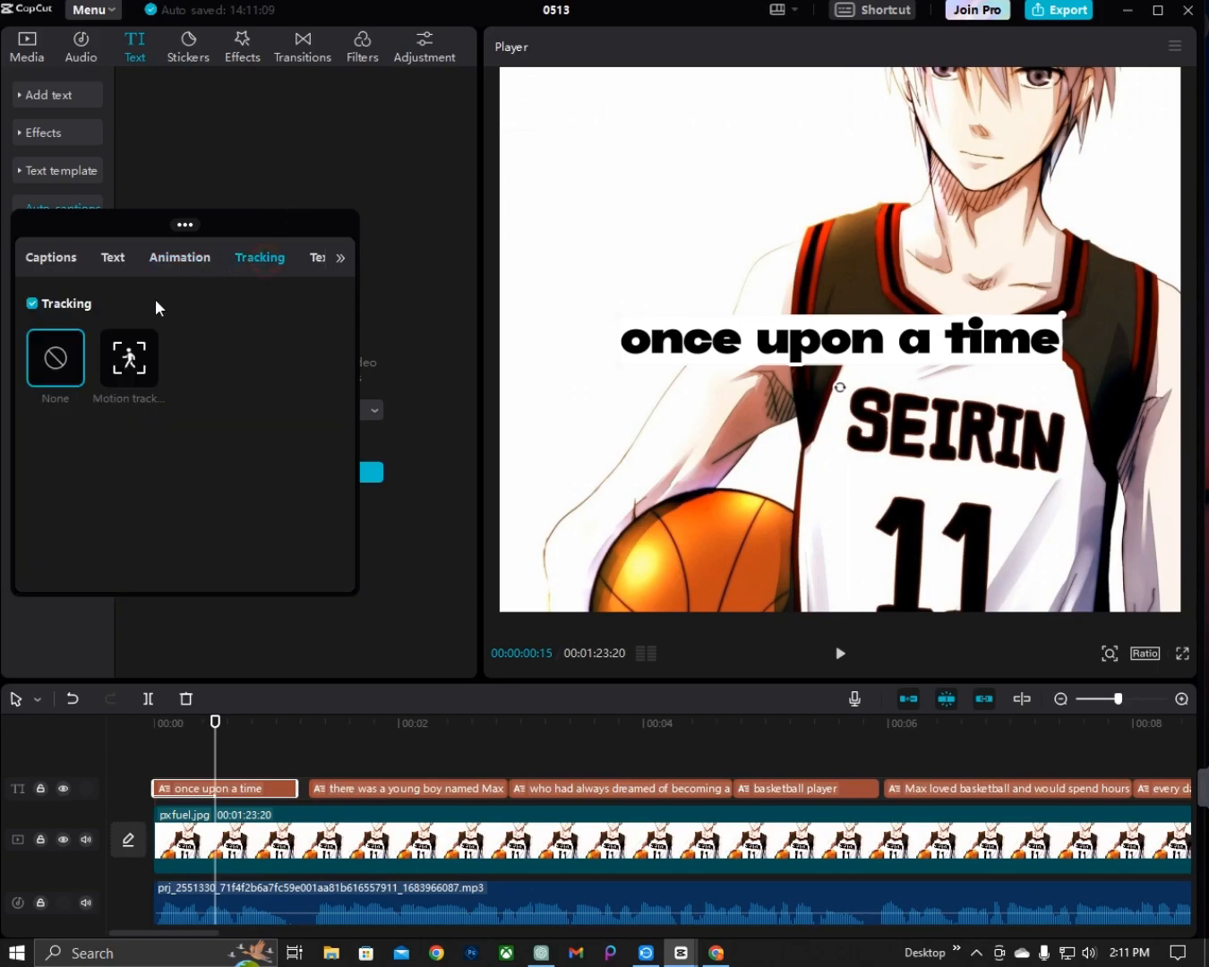
click(320, 260)
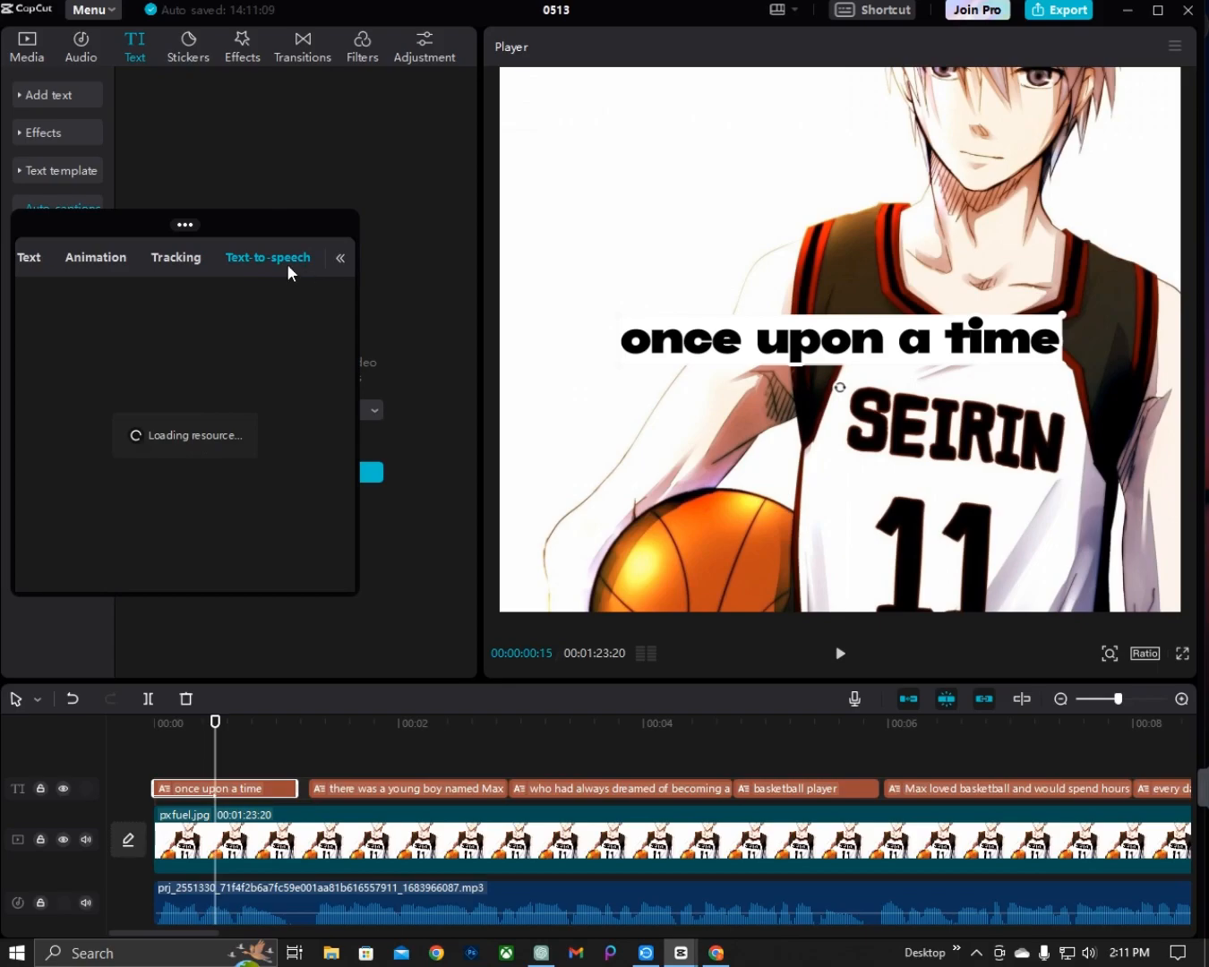
drag(240, 213, 240, 349)
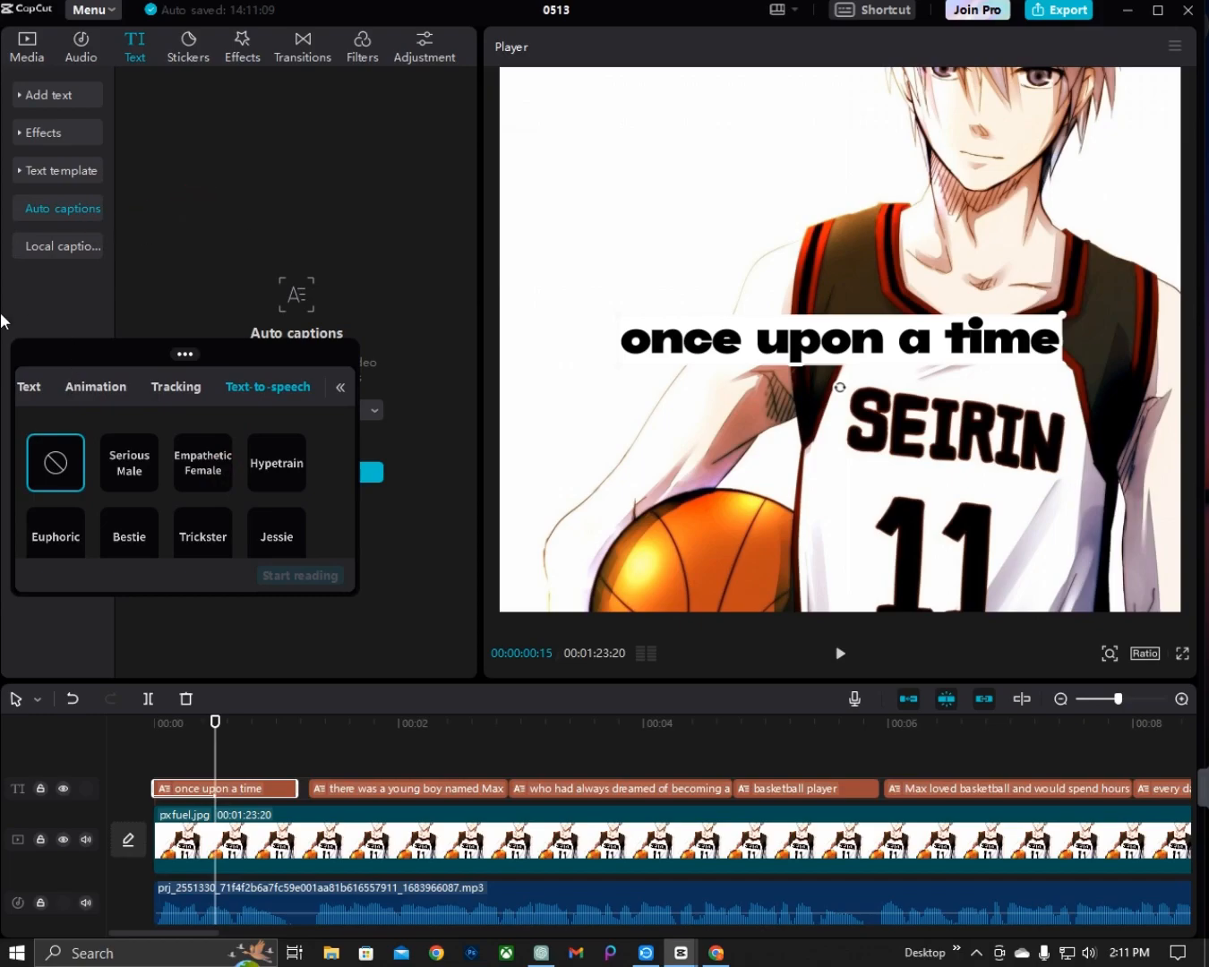
- Play the project from the beginning to preview the styled captions over the image and voiceover
click(647, 172)
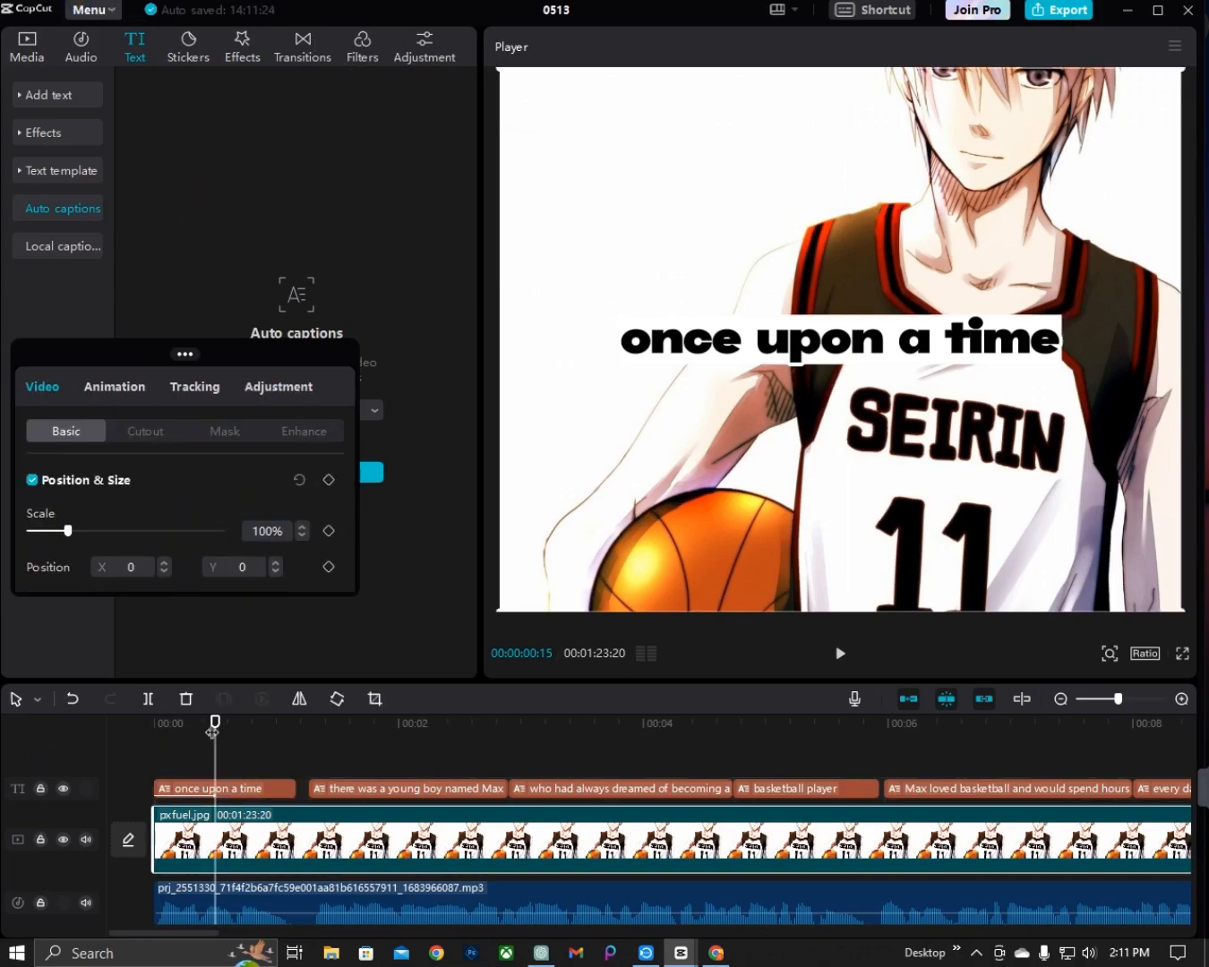
drag(213, 730, 143, 722)
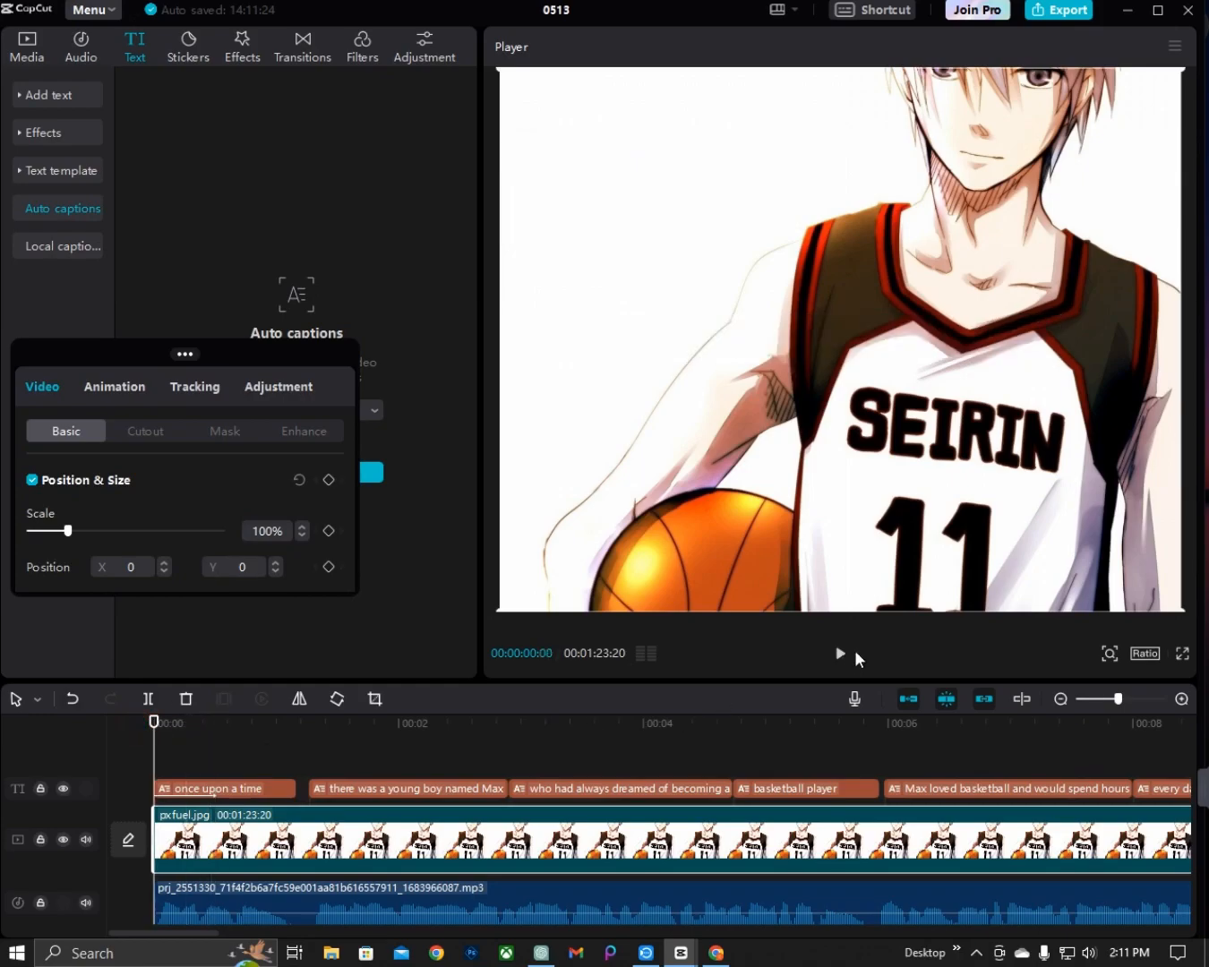
click(839, 653)
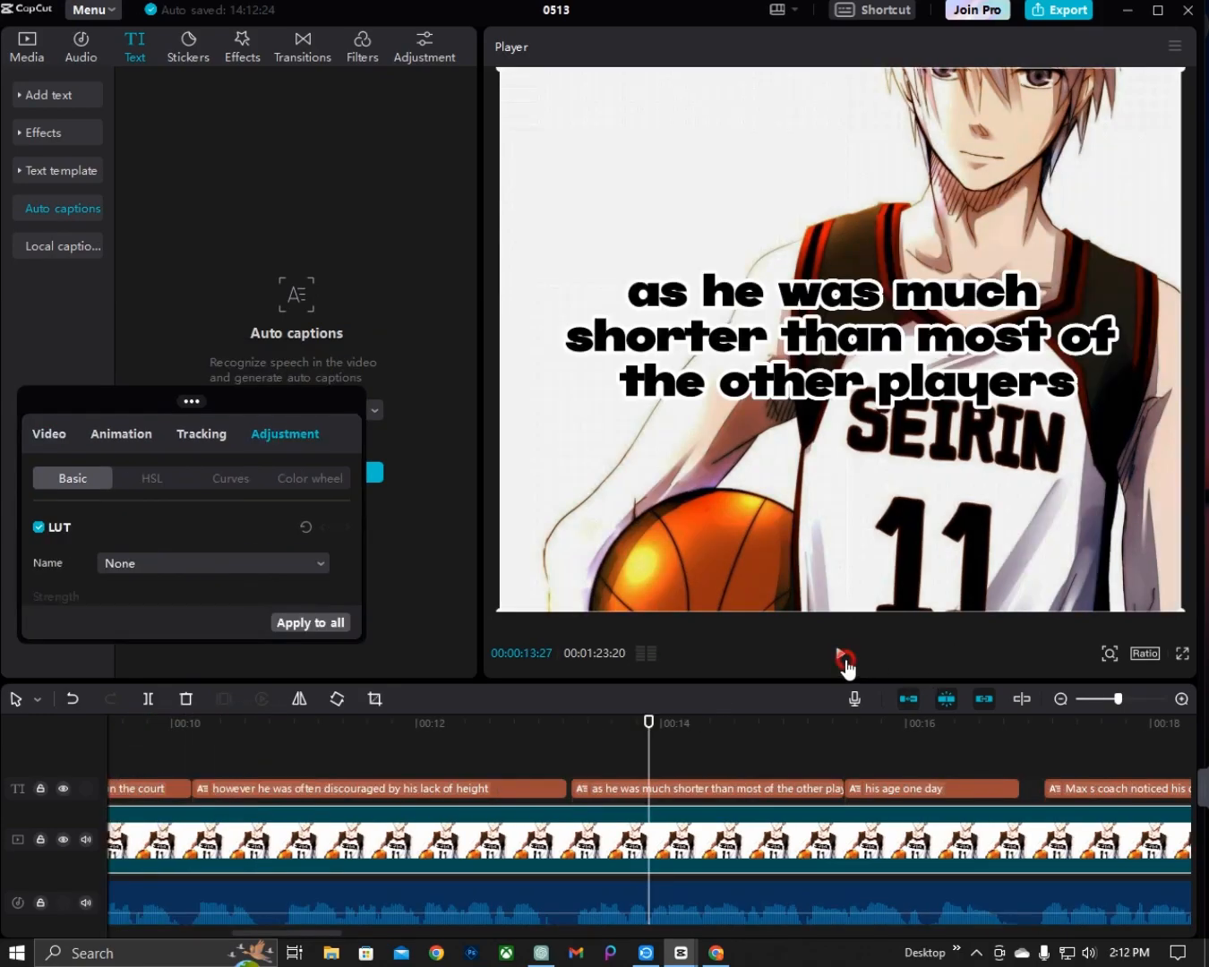
click(843, 659)
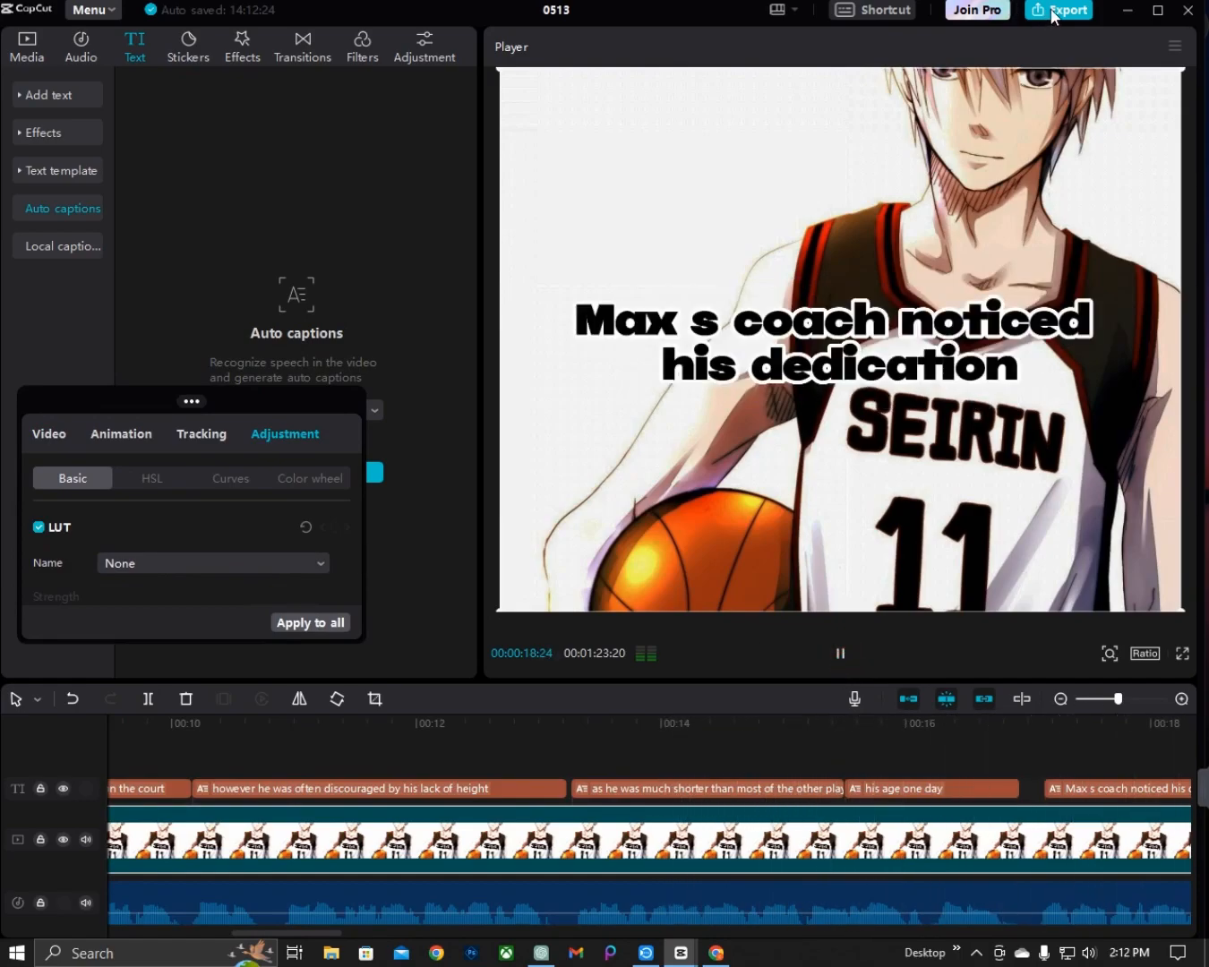
- Export the video to the E:/YOUTUBE folder as "motivation story" in mp4 format with H.264 codec at 60fps
key(ctrl+e)
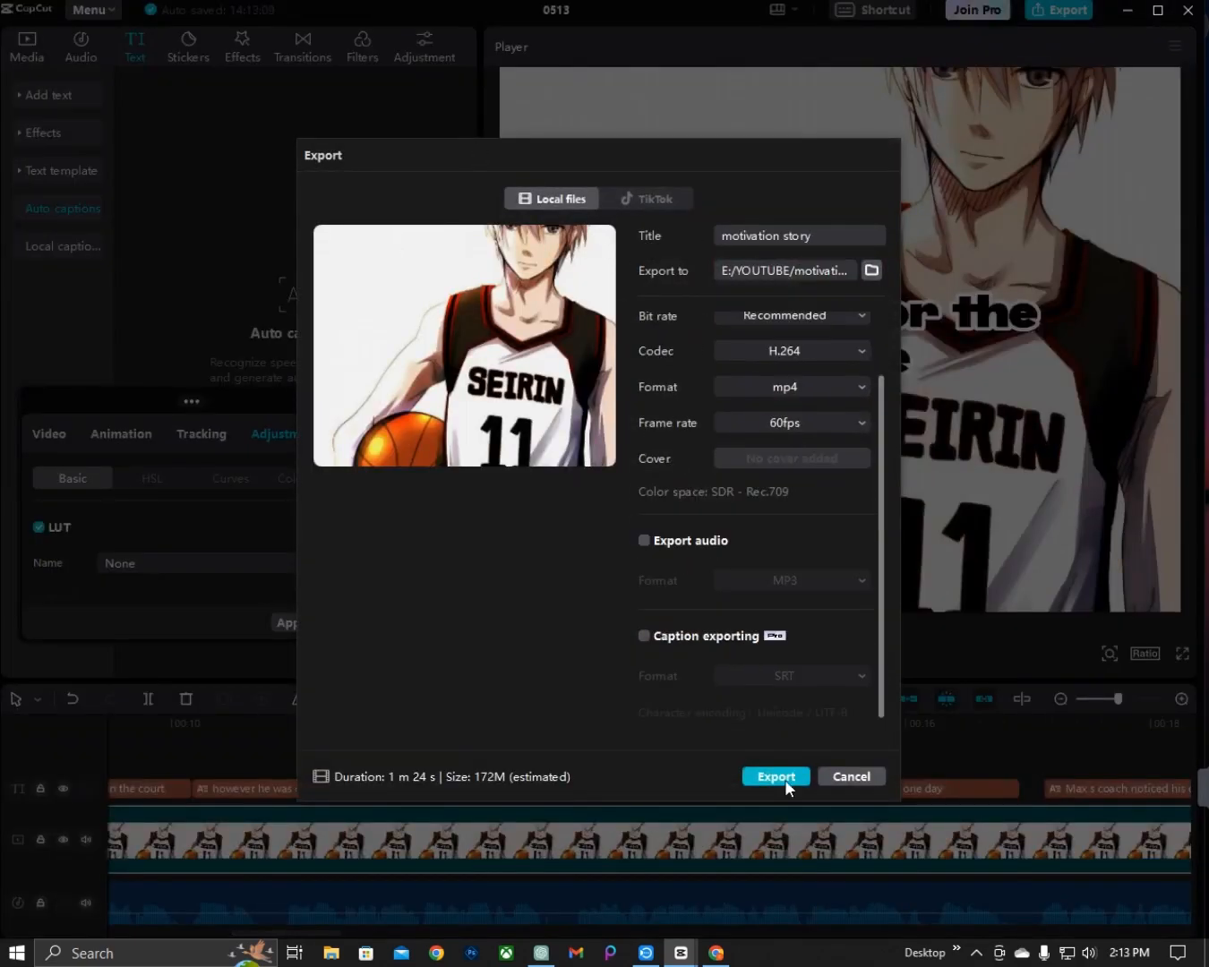
click(782, 777)
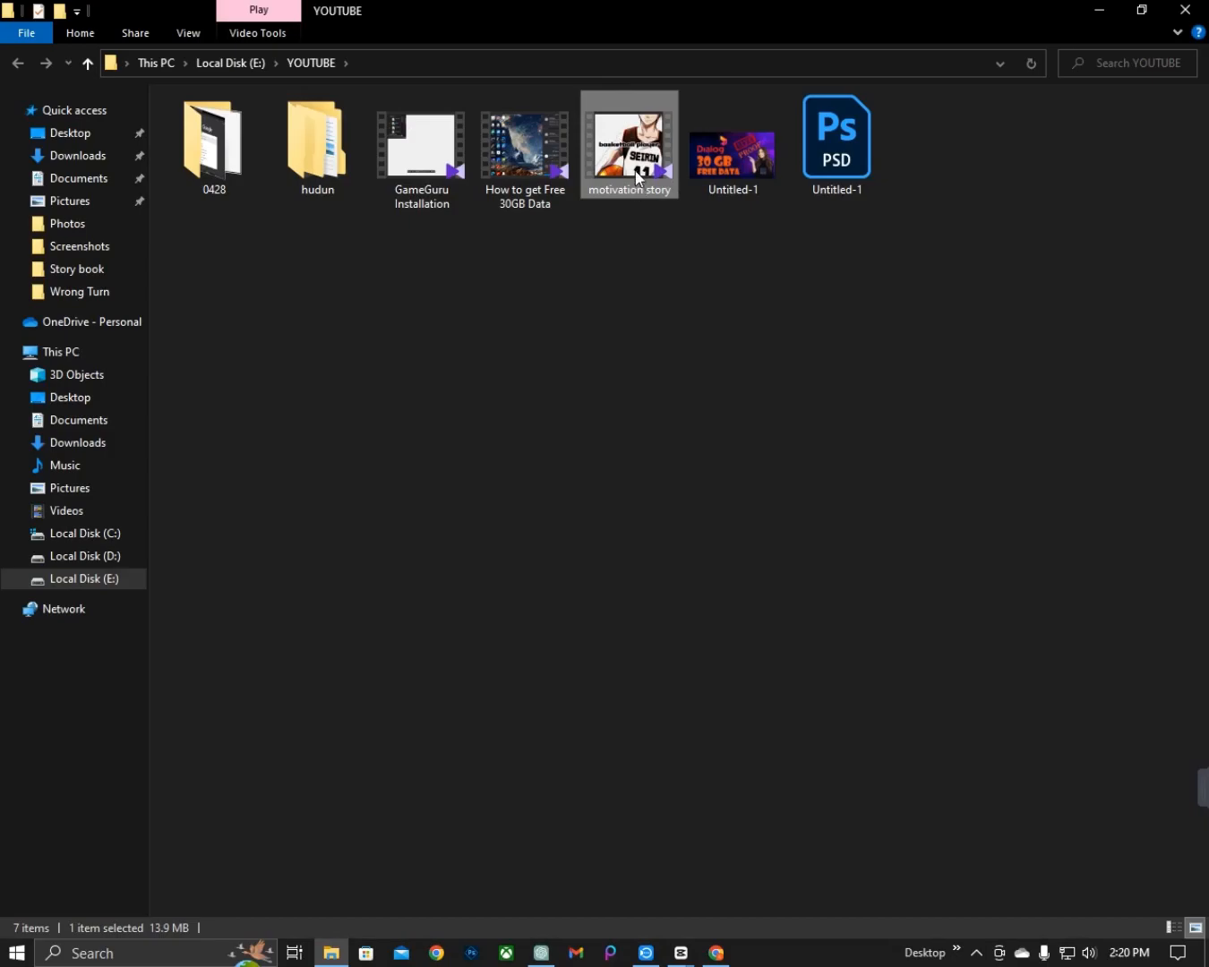
click(605, 226)
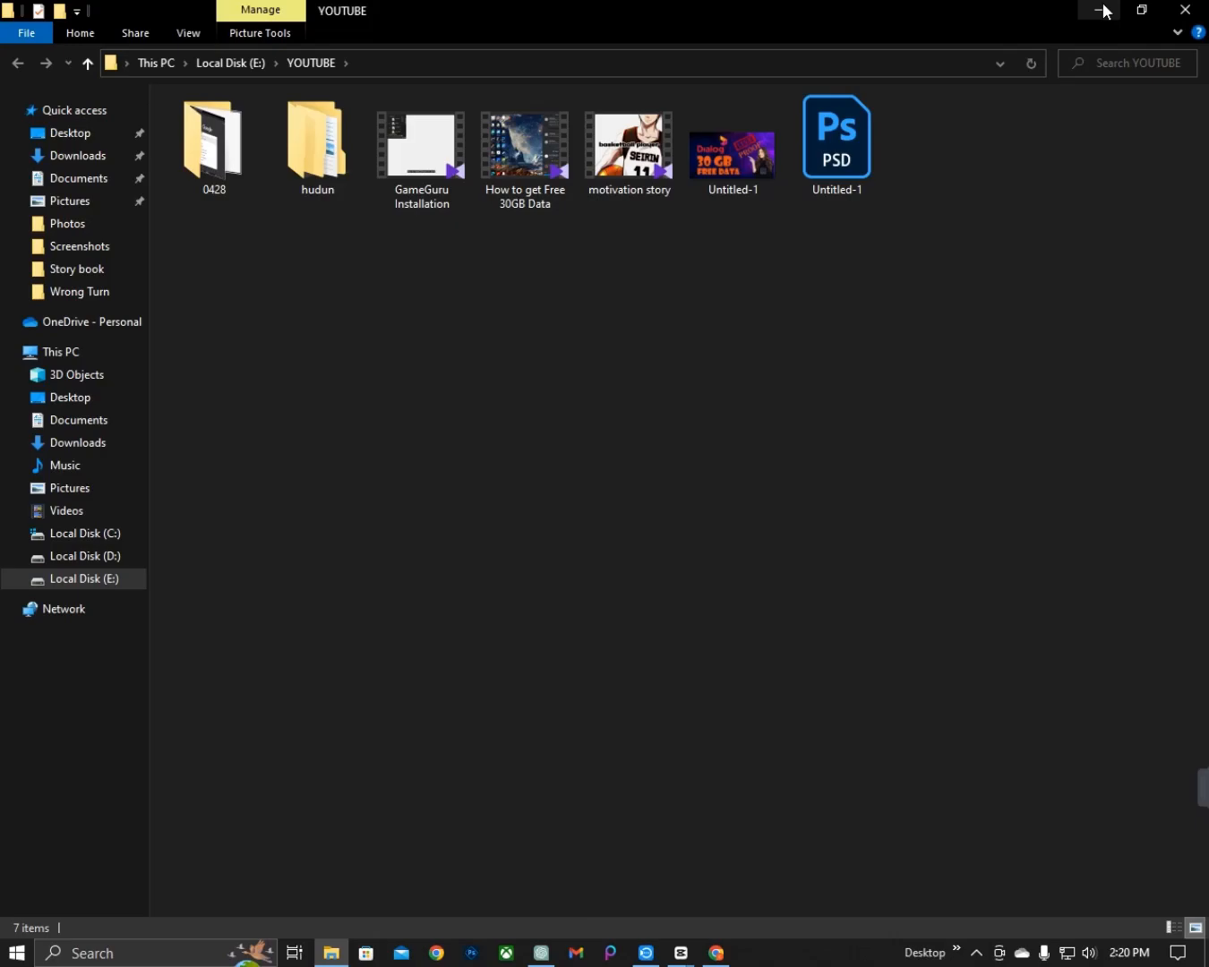
click(1100, 10)
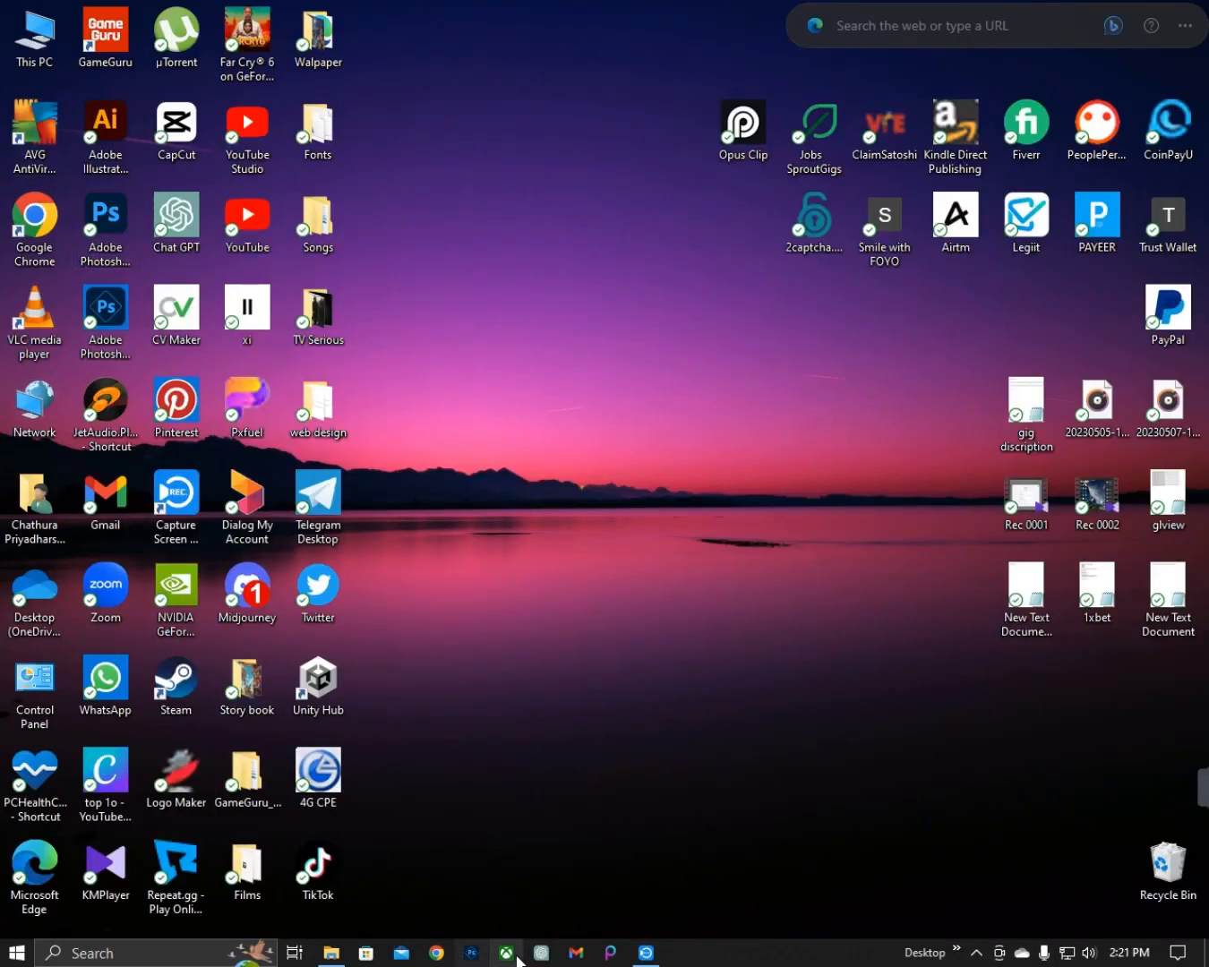
- Switch to Google Chrome, open Canva's YouTube thumbnail maker page and start a new YouTube thumbnail design
click(437, 953)
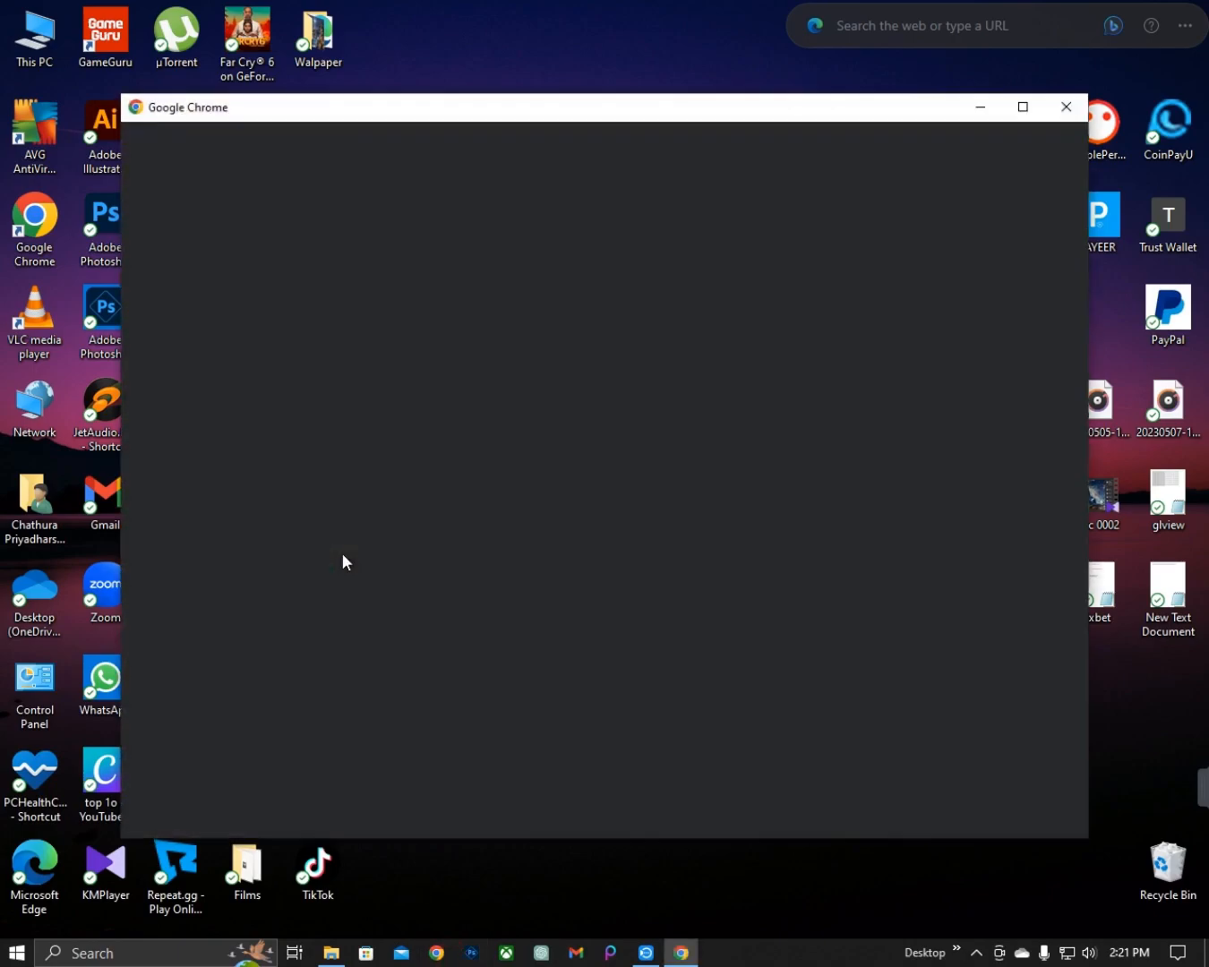
click(419, 472)
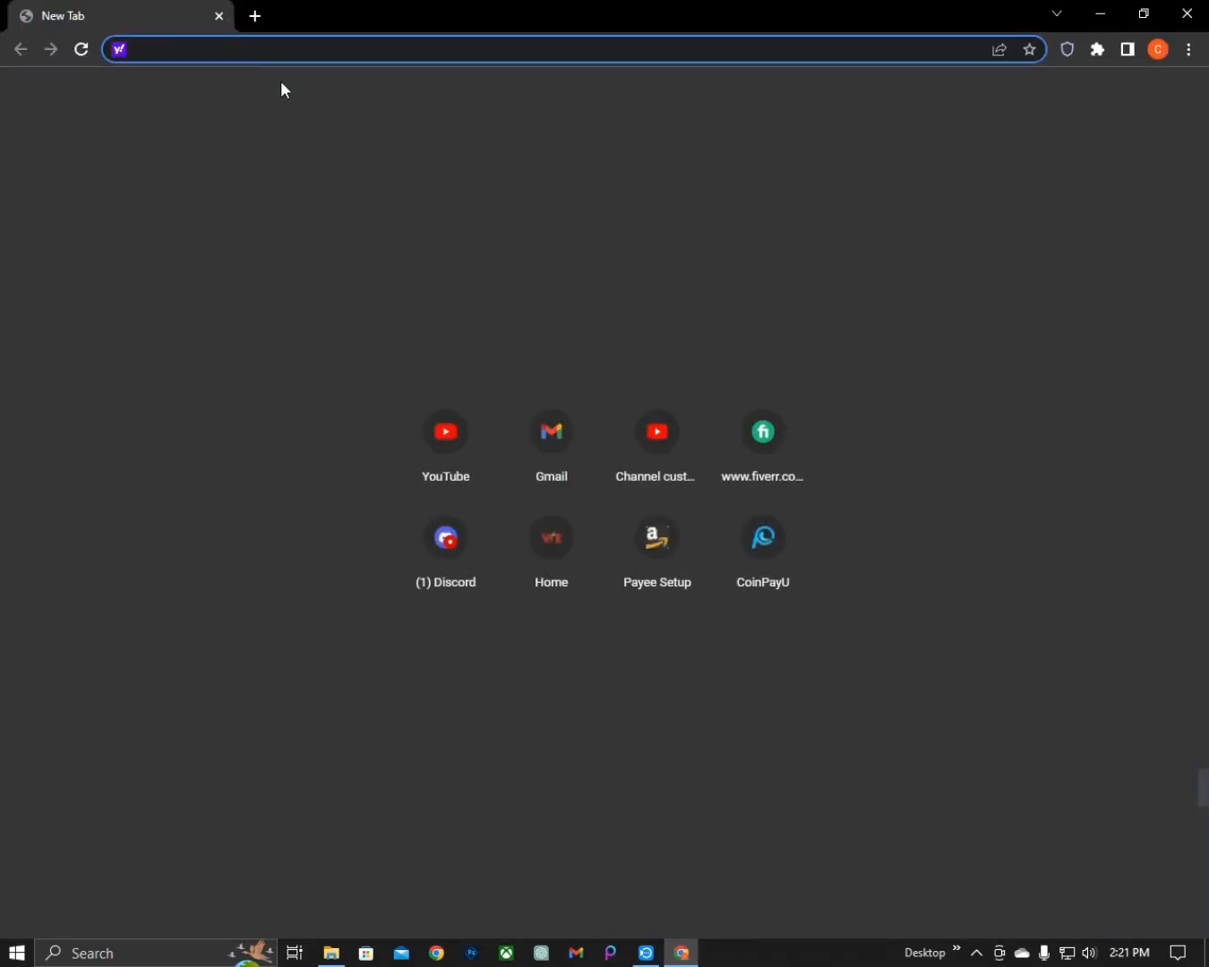
text(canva)
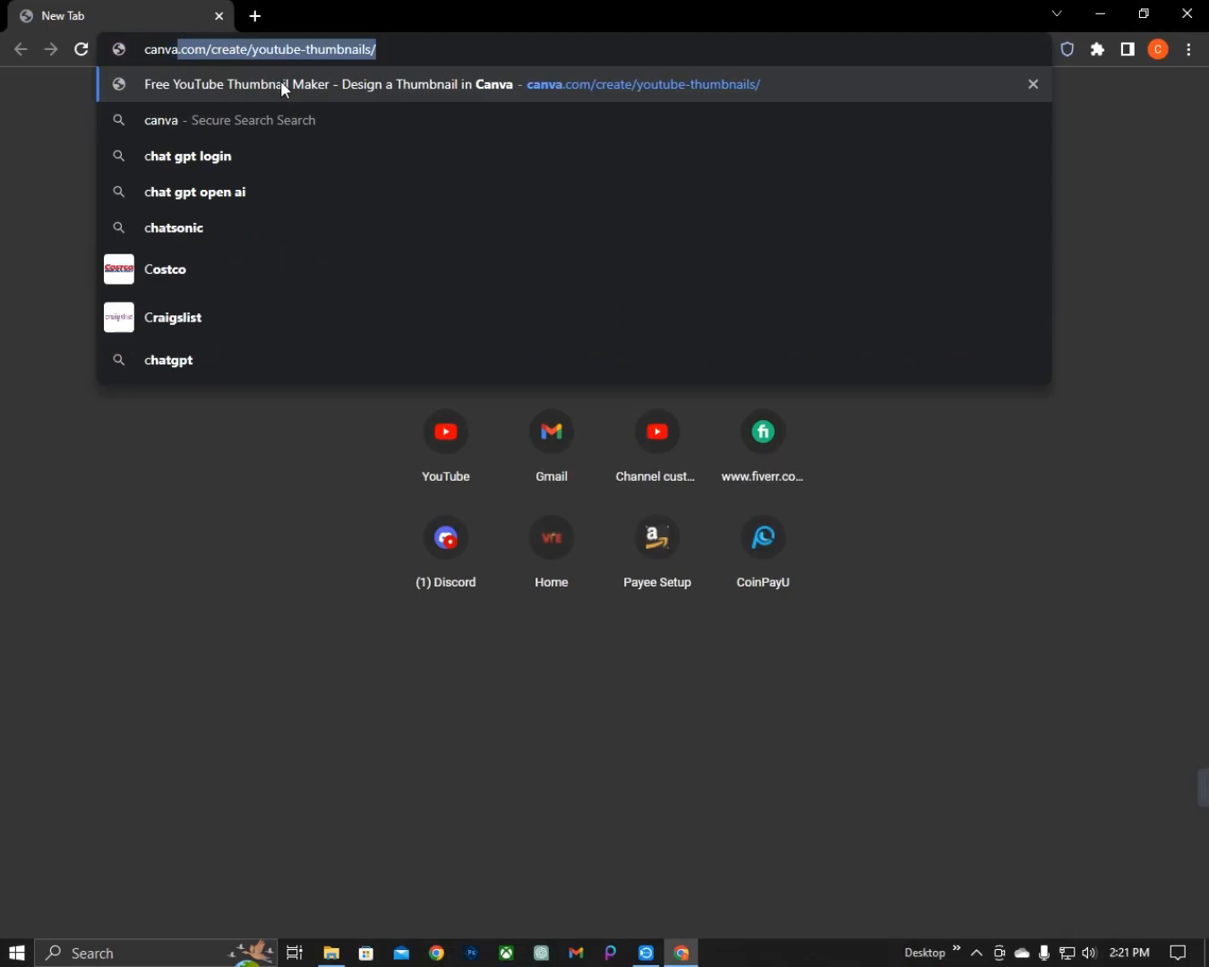
click(281, 83)
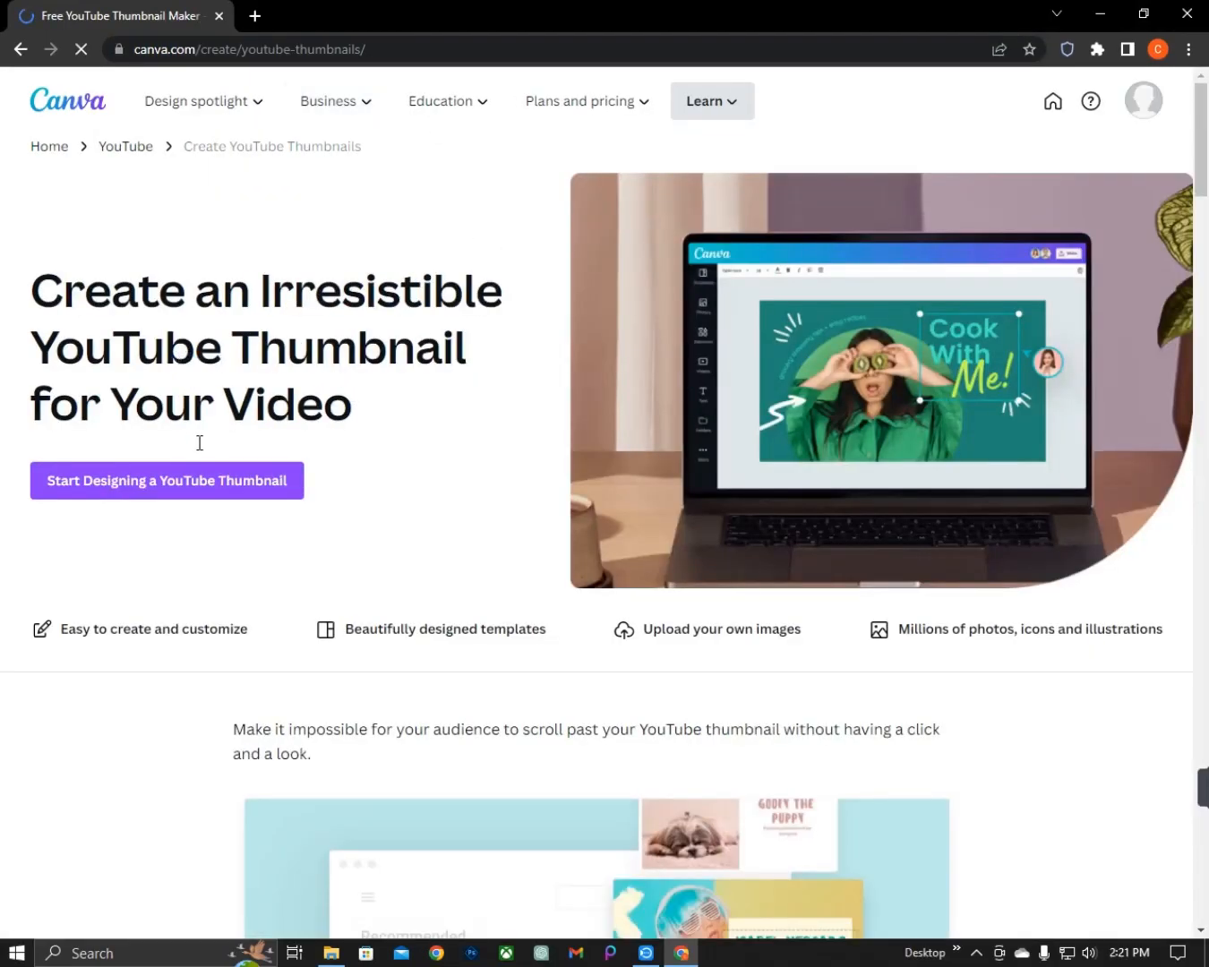
click(229, 482)
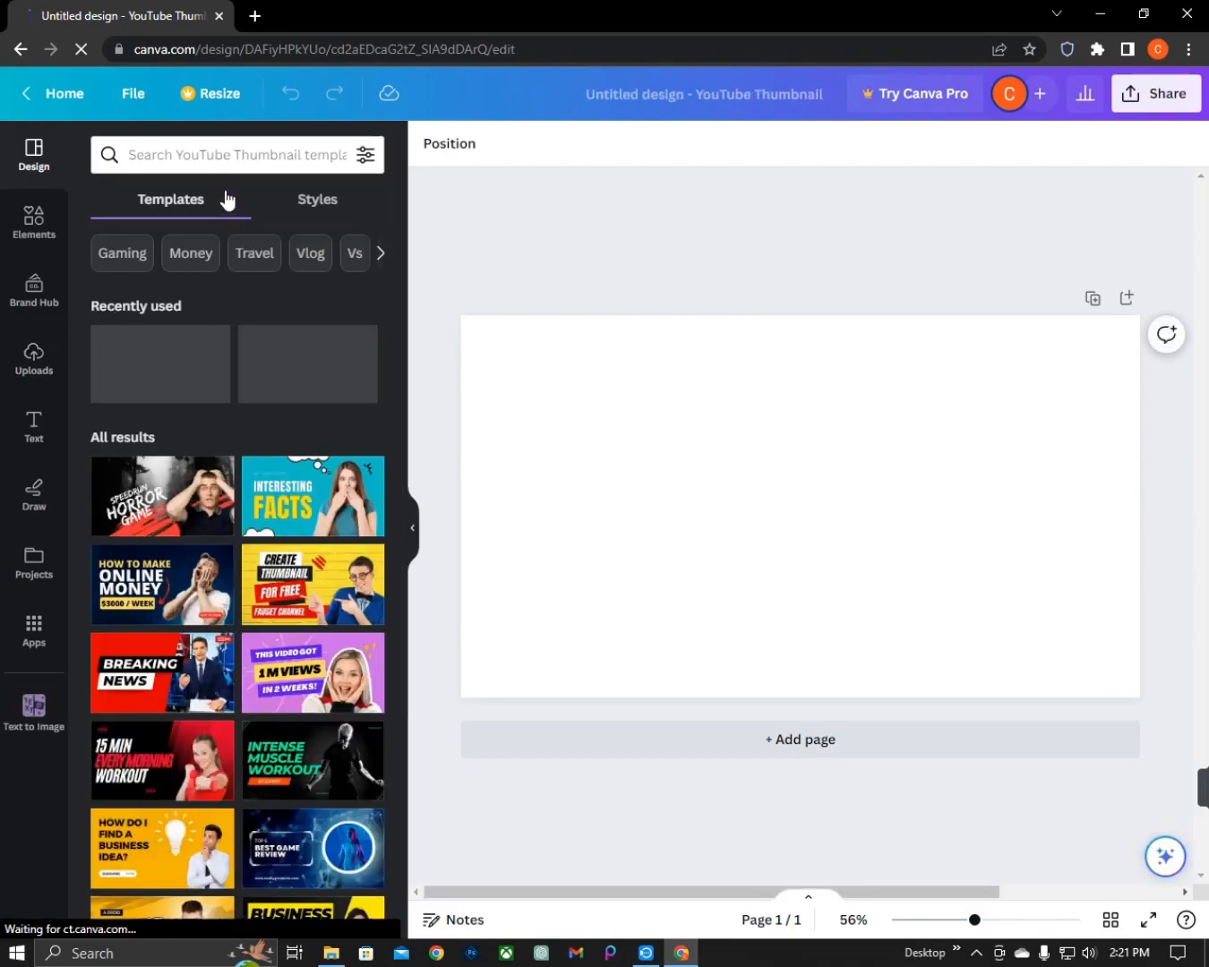
- Search the thumbnail templates for "motivation" and apply the one reading "Are you prepared to WIN IT ALL?"
scroll(211, 404, down, 3)
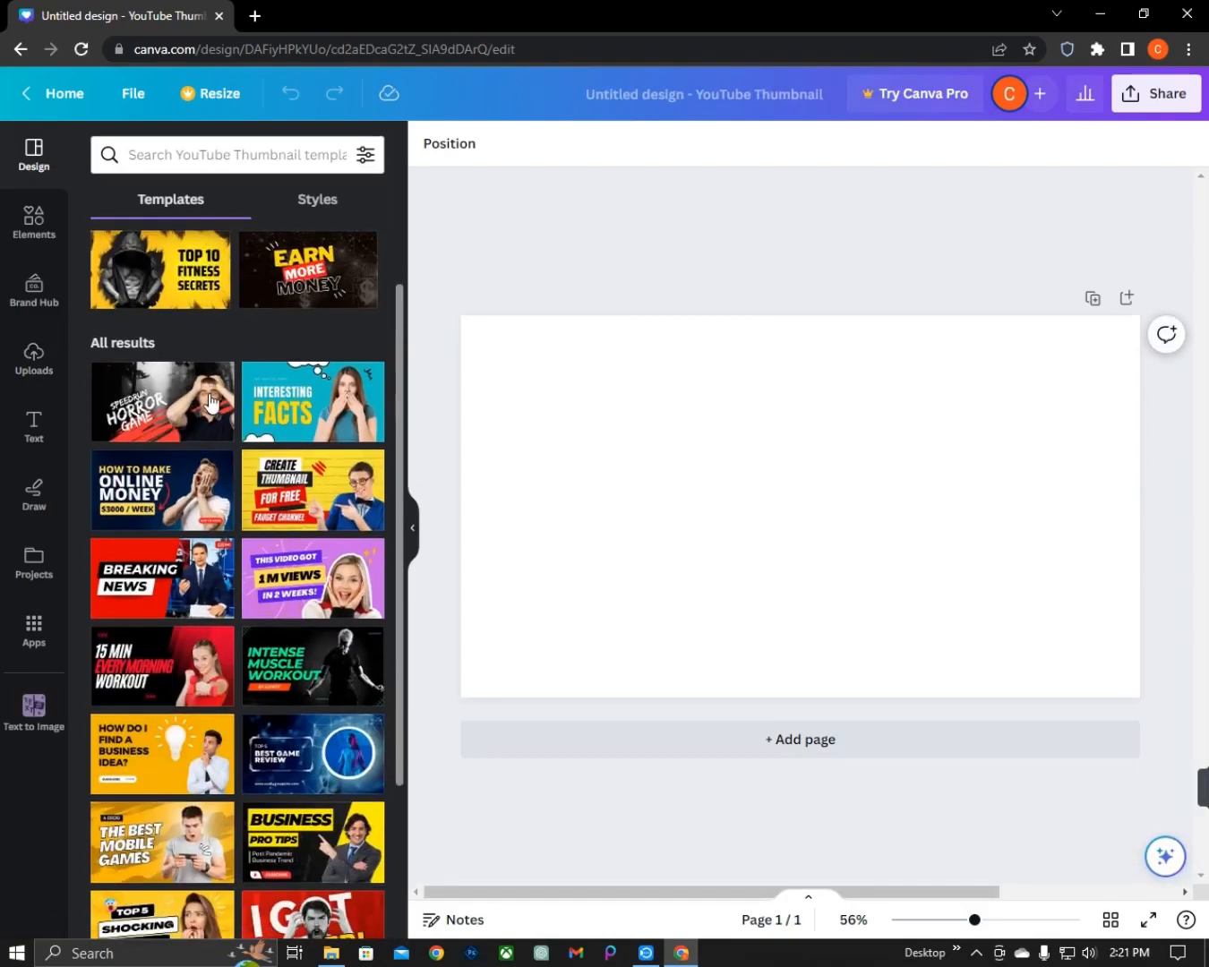
scroll(181, 400, down, 1)
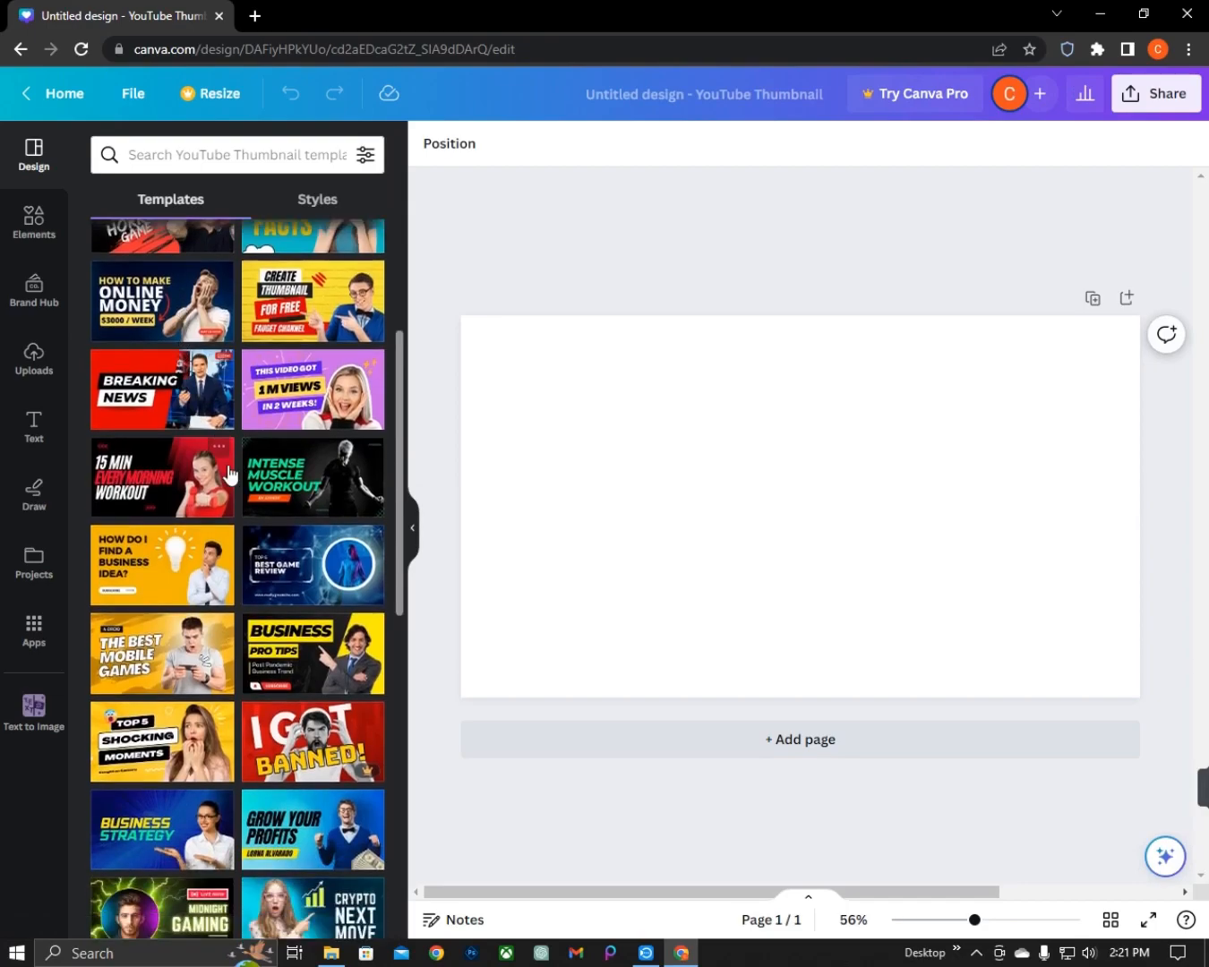
scroll(249, 336, down, 3)
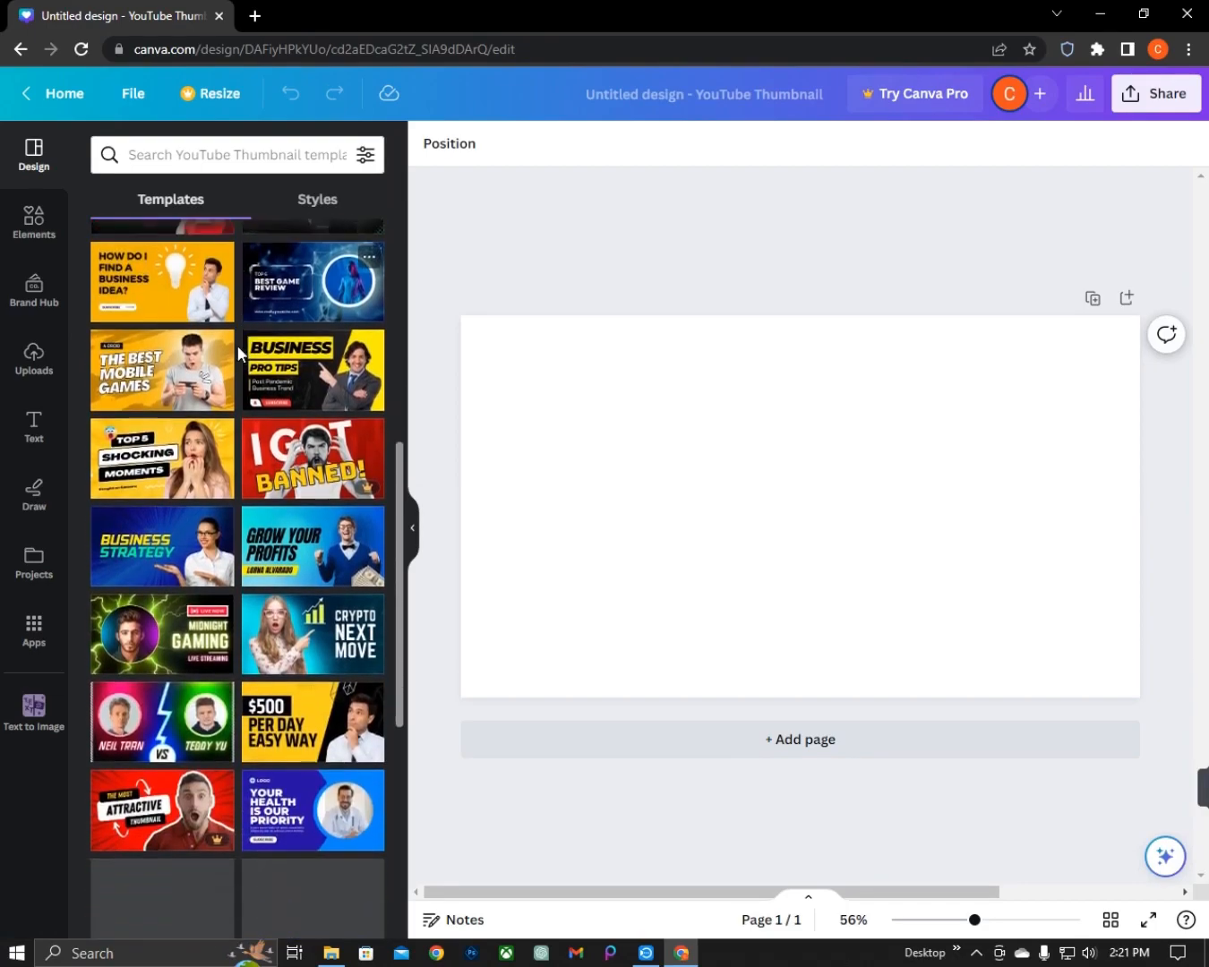
click(223, 156)
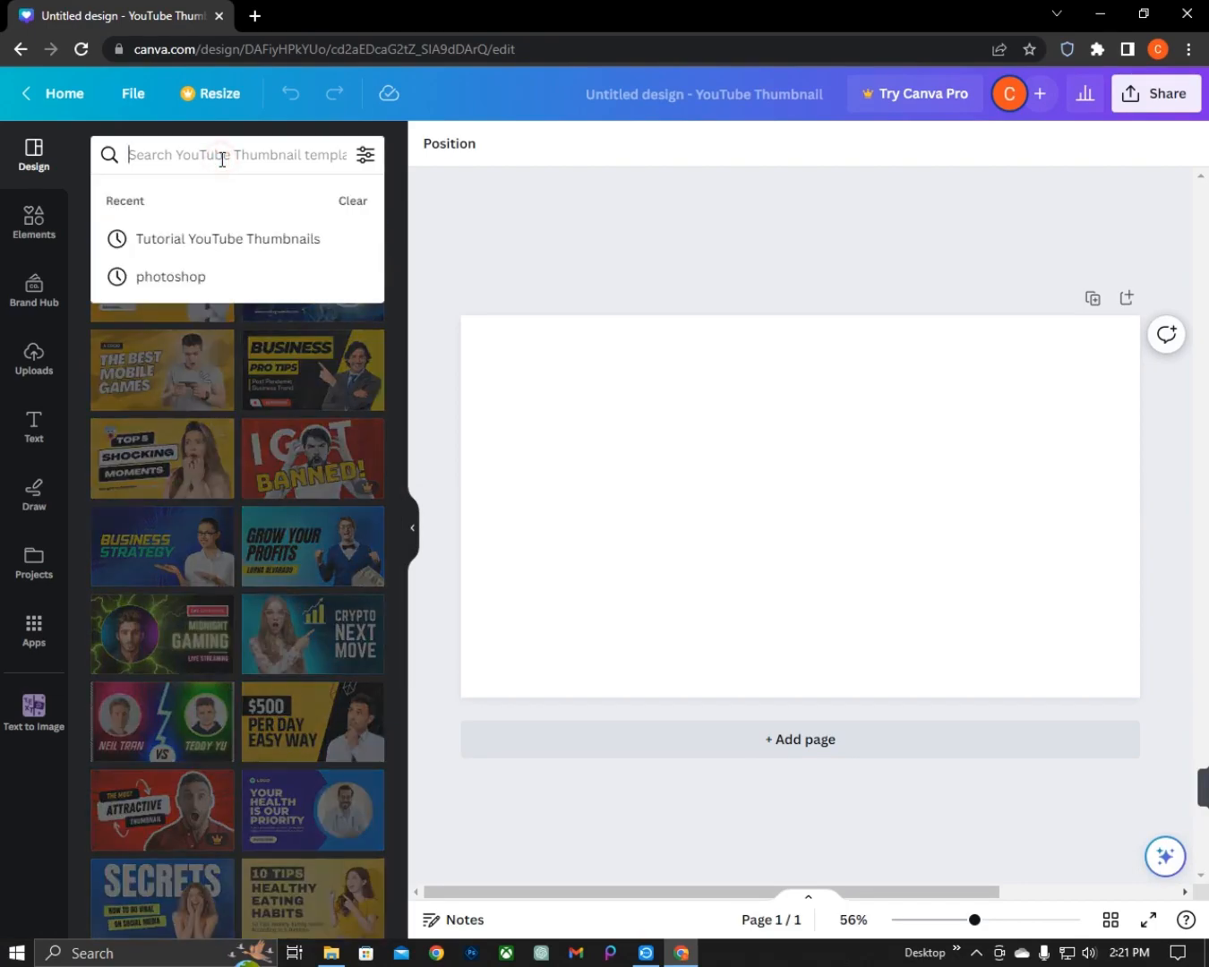
text(motivation)
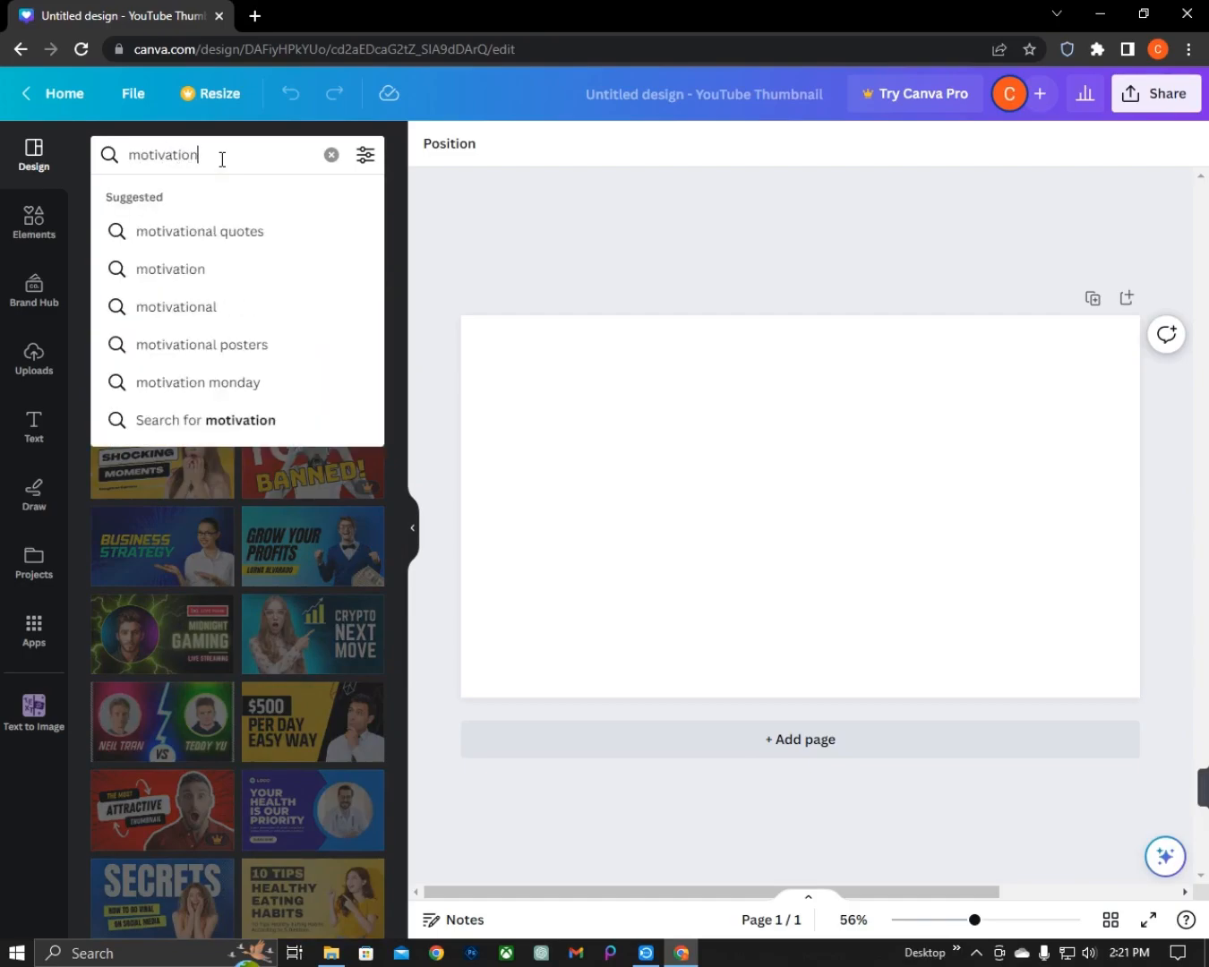
key(Return)
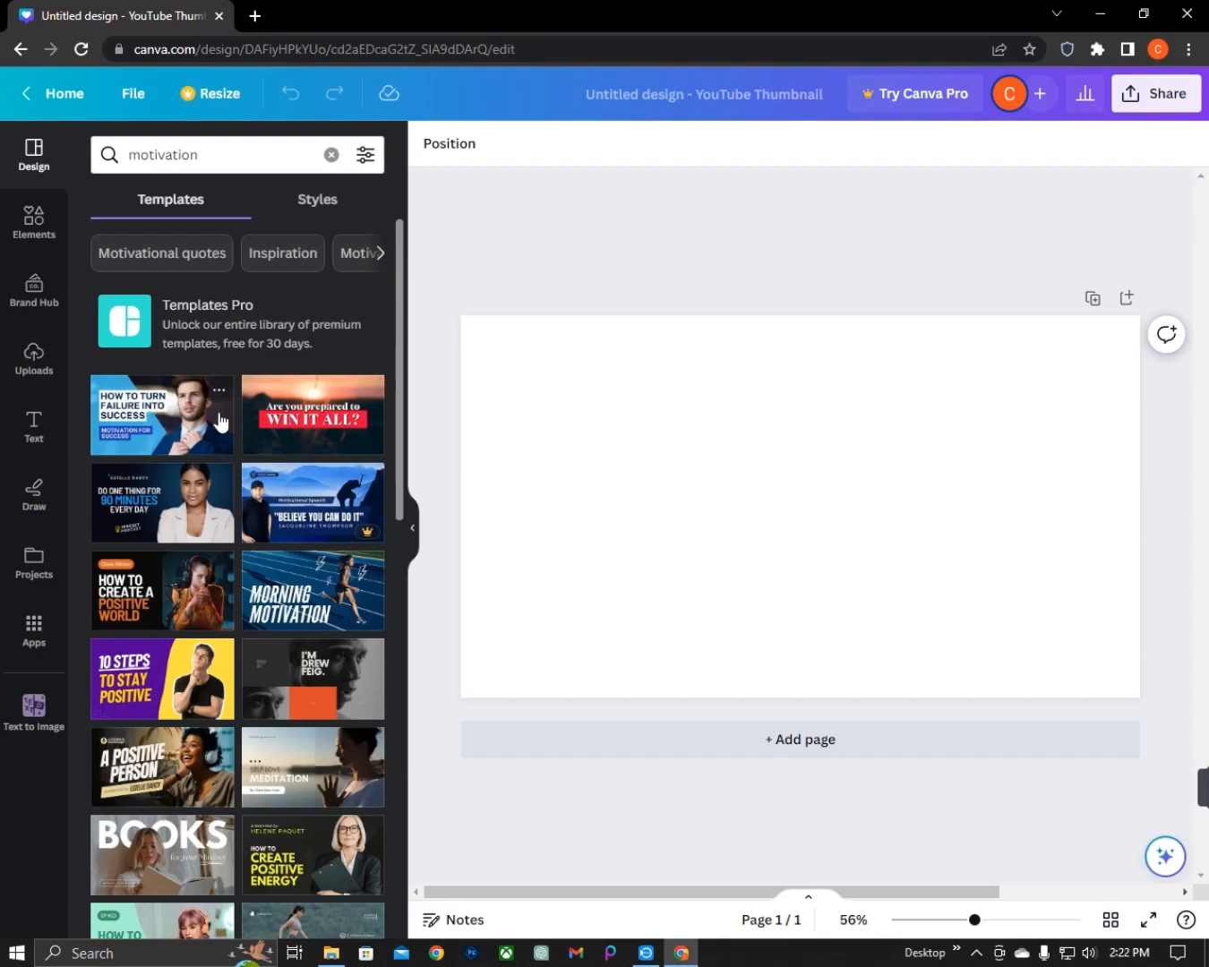
click(305, 433)
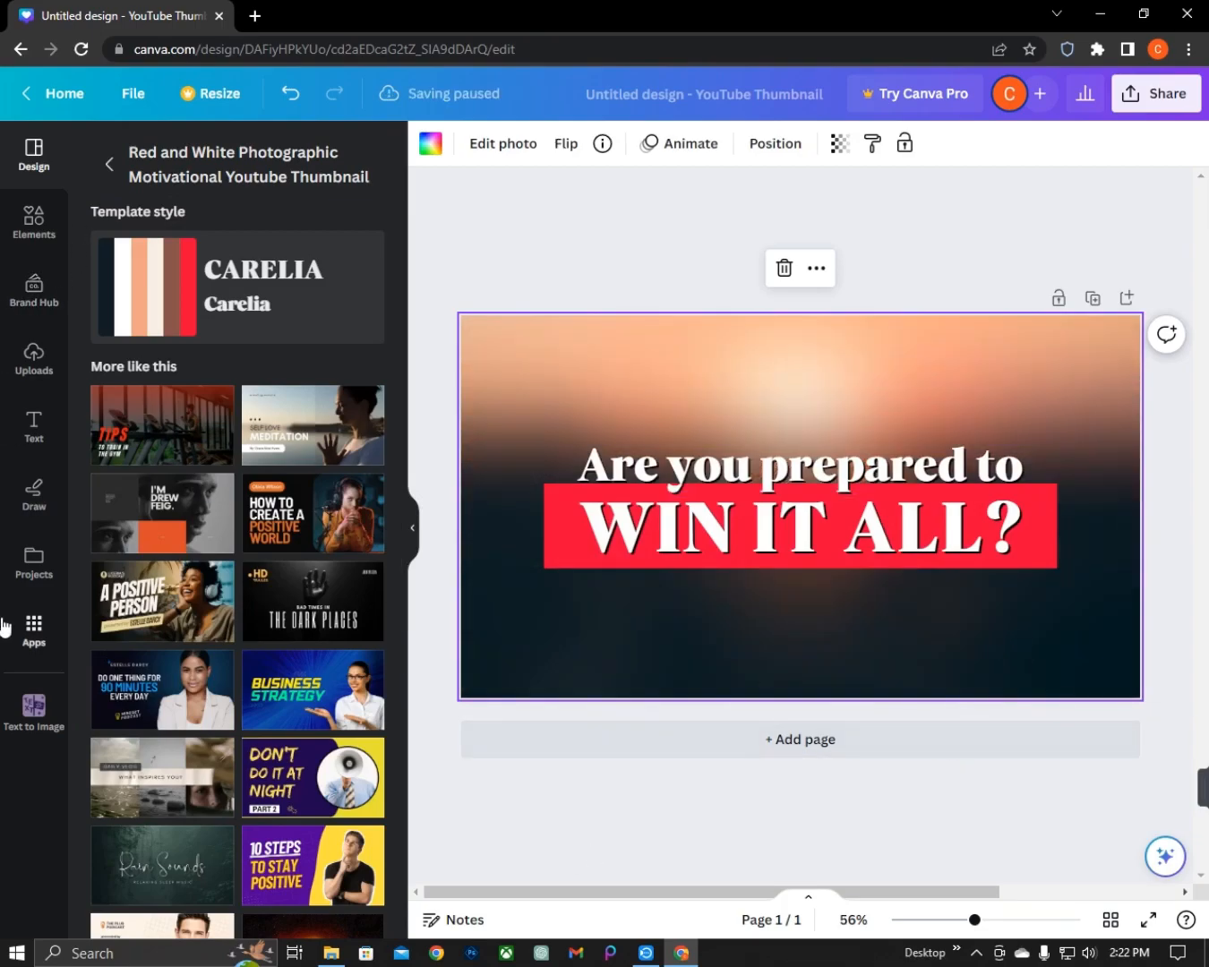
- Upload the basketball player image from the Downloads folder and set it as the thumbnail's background
click(32, 358)
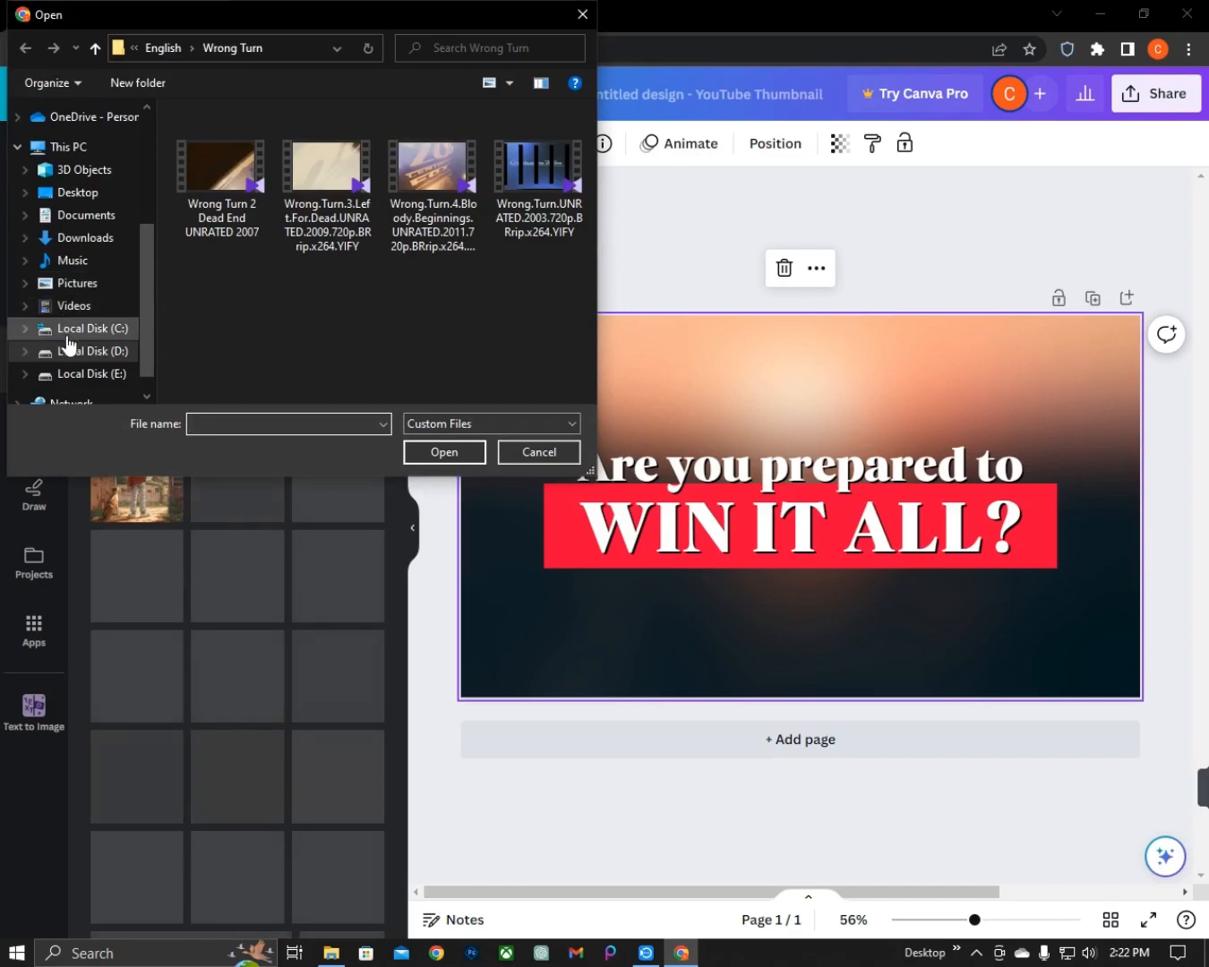
click(76, 374)
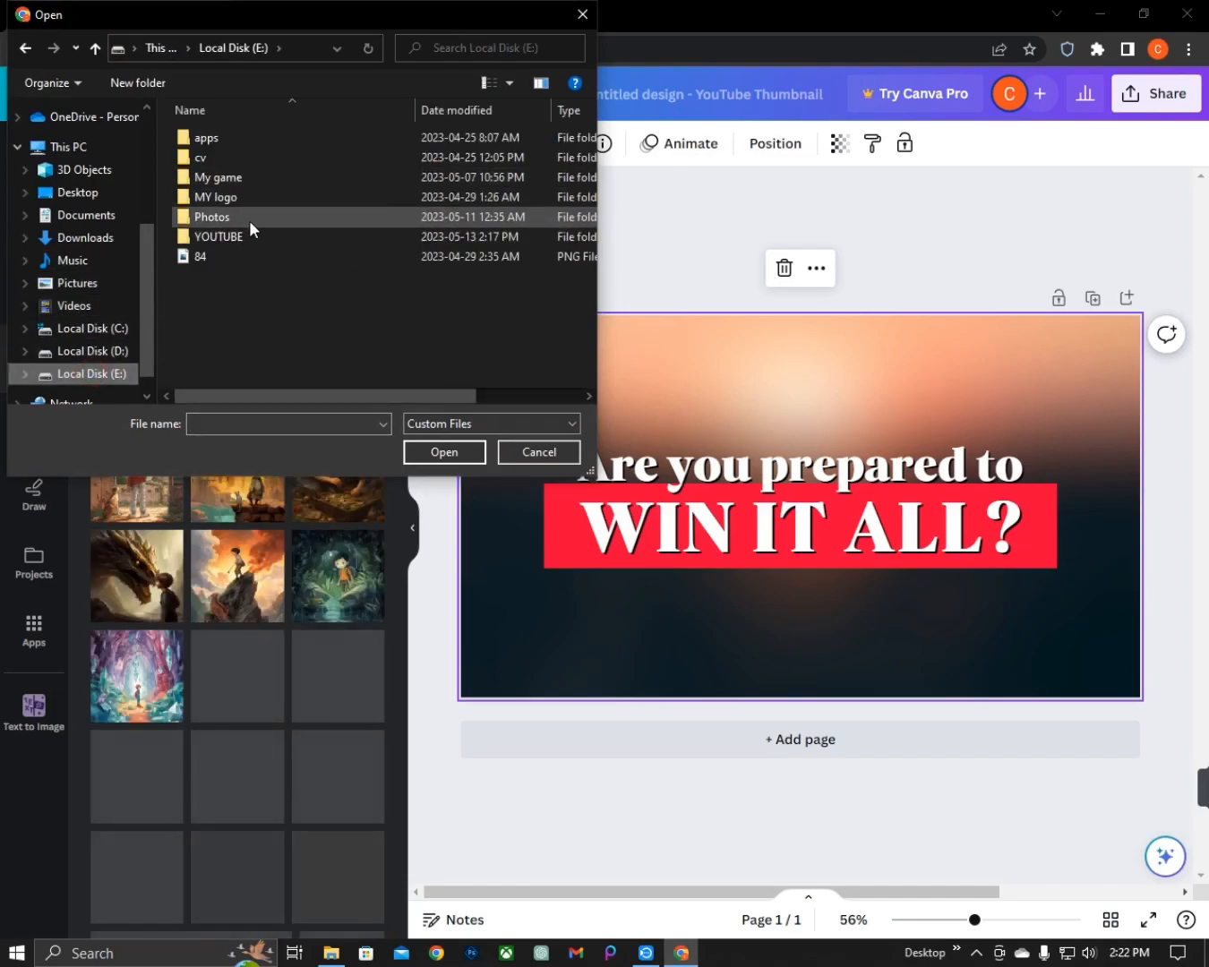
click(94, 237)
double_click(230, 166)
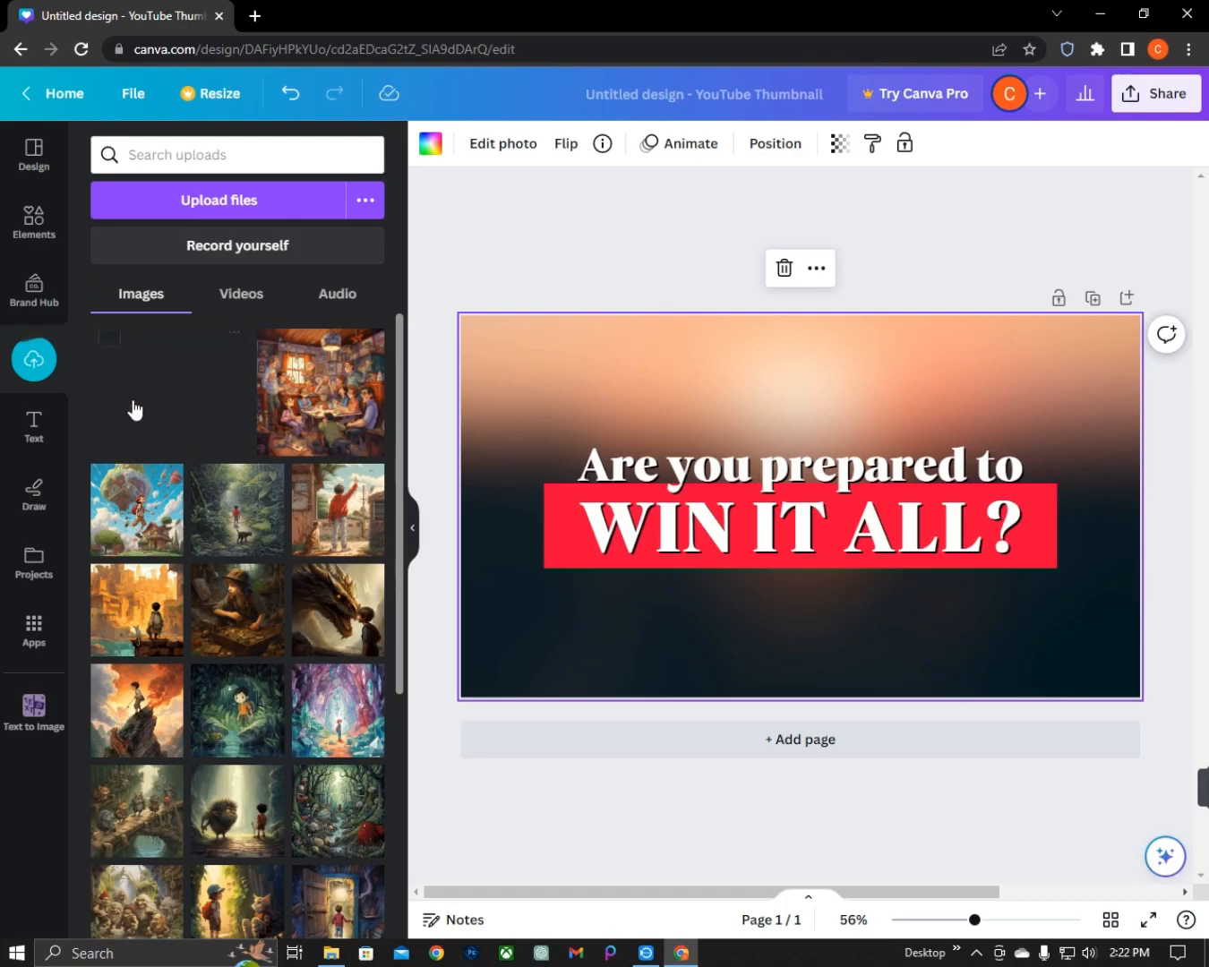
drag(130, 409, 463, 563)
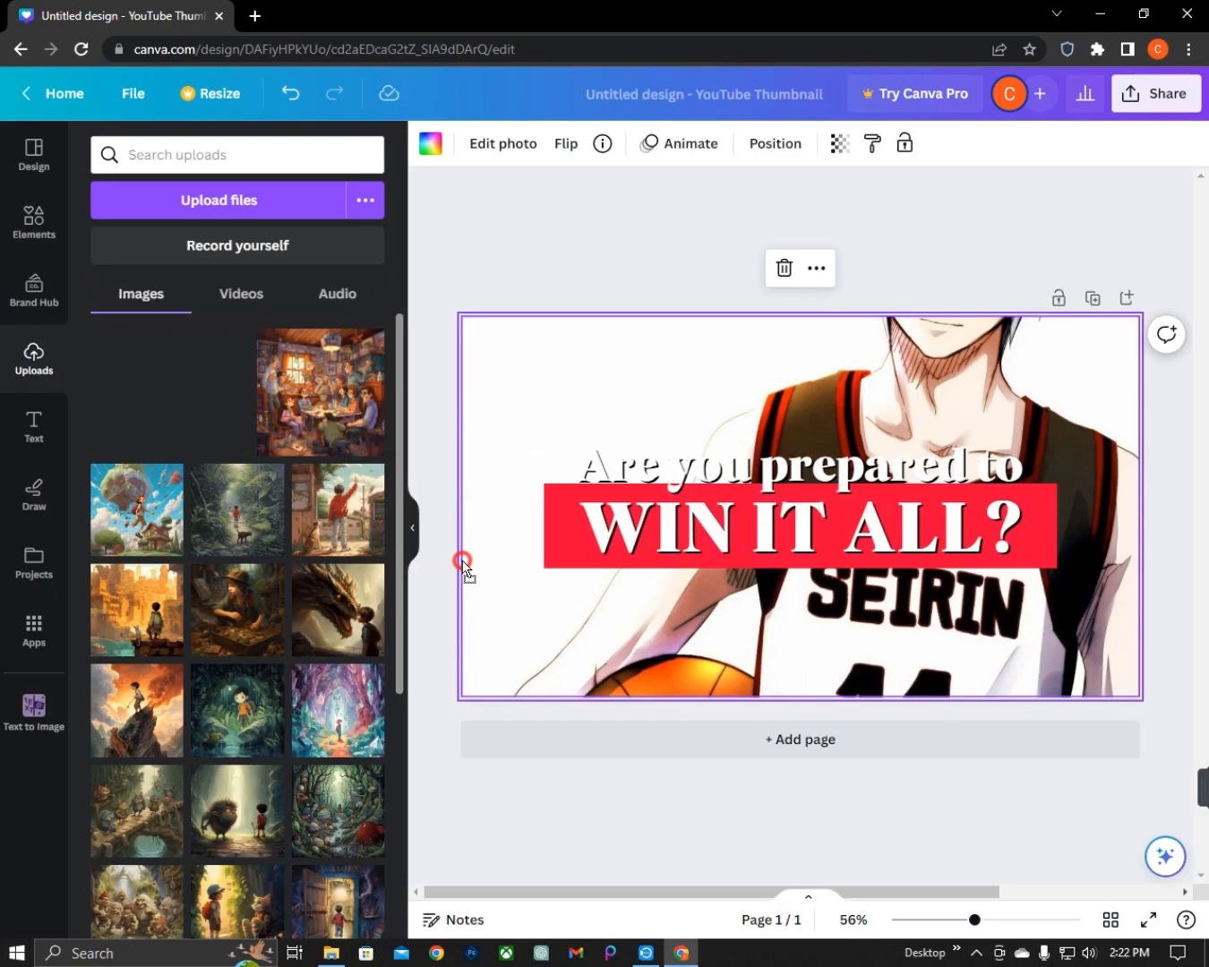
- Set the transparency of the basketball player background image to 32
right_click(599, 373)
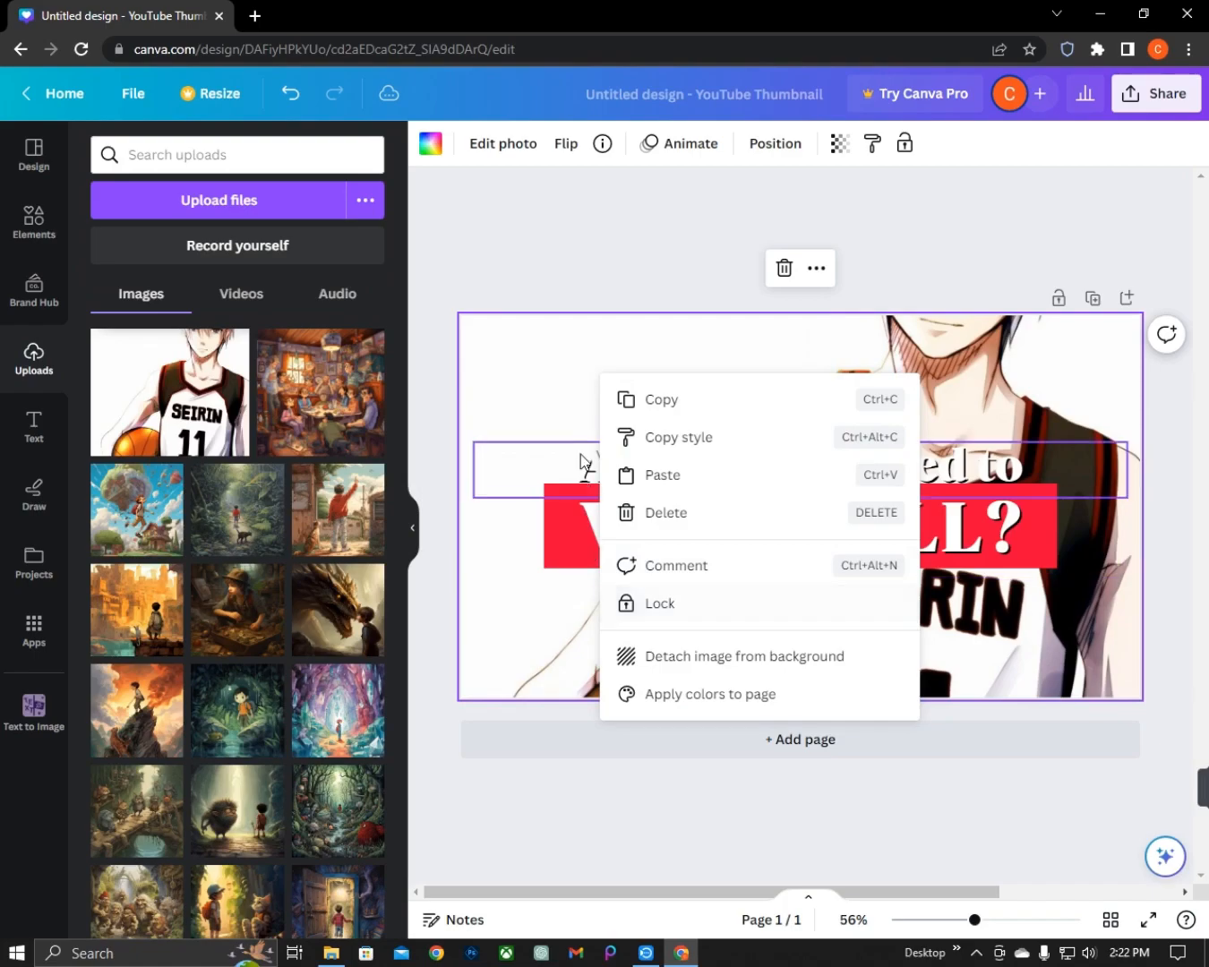
click(525, 383)
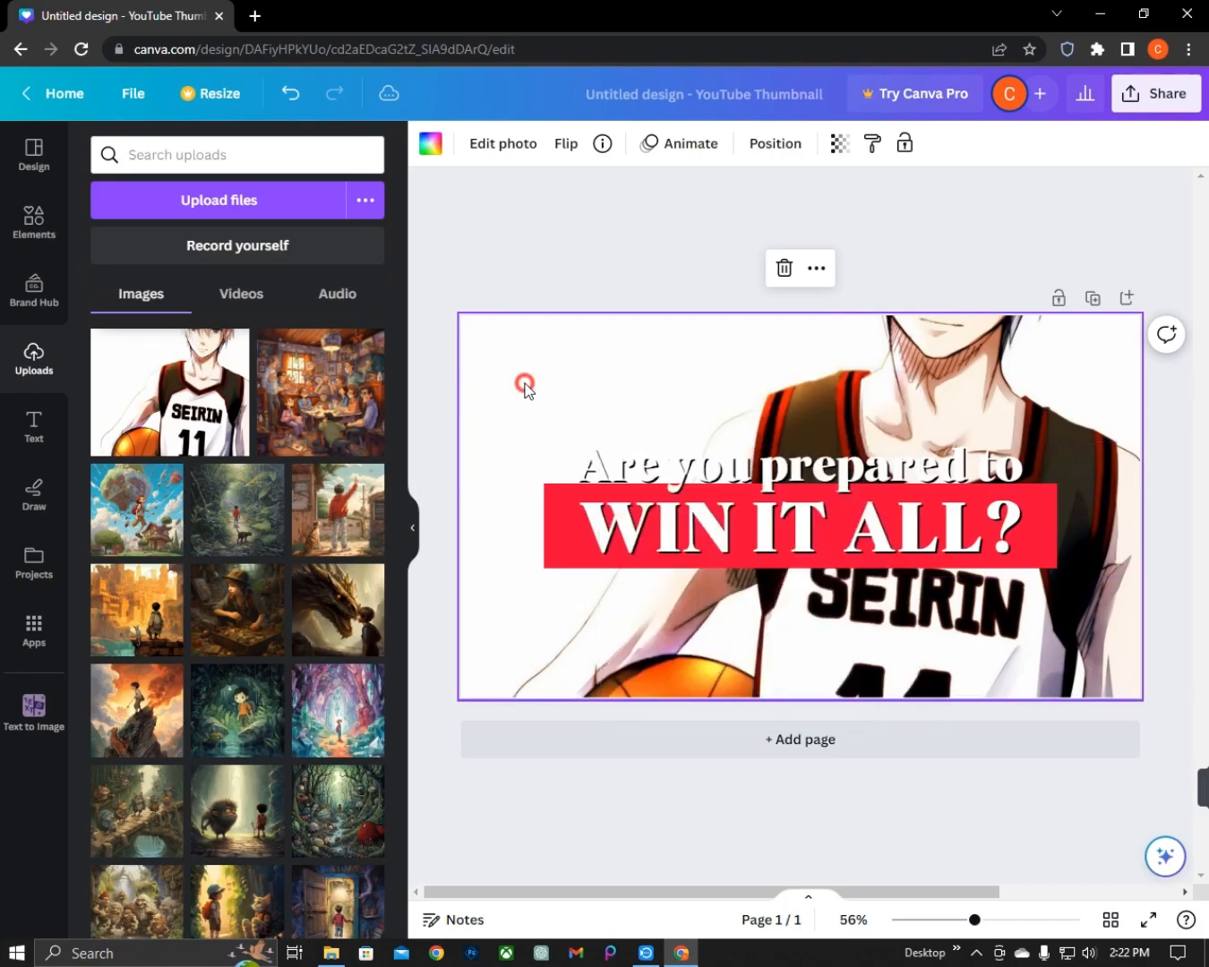
click(842, 144)
drag(839, 219, 719, 237)
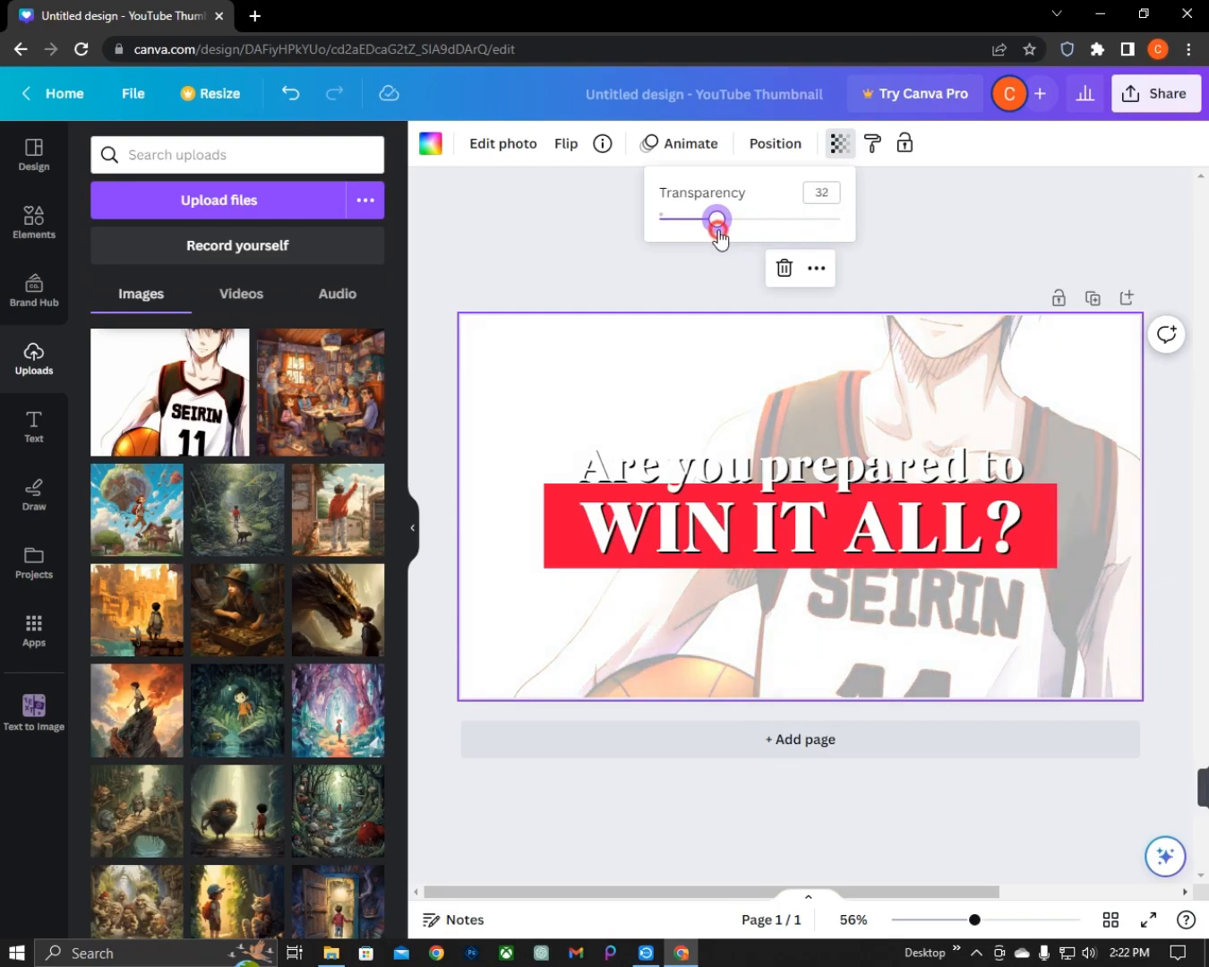
- Try to detach the player image from the background, and undo the change
right_click(570, 627)
click(656, 868)
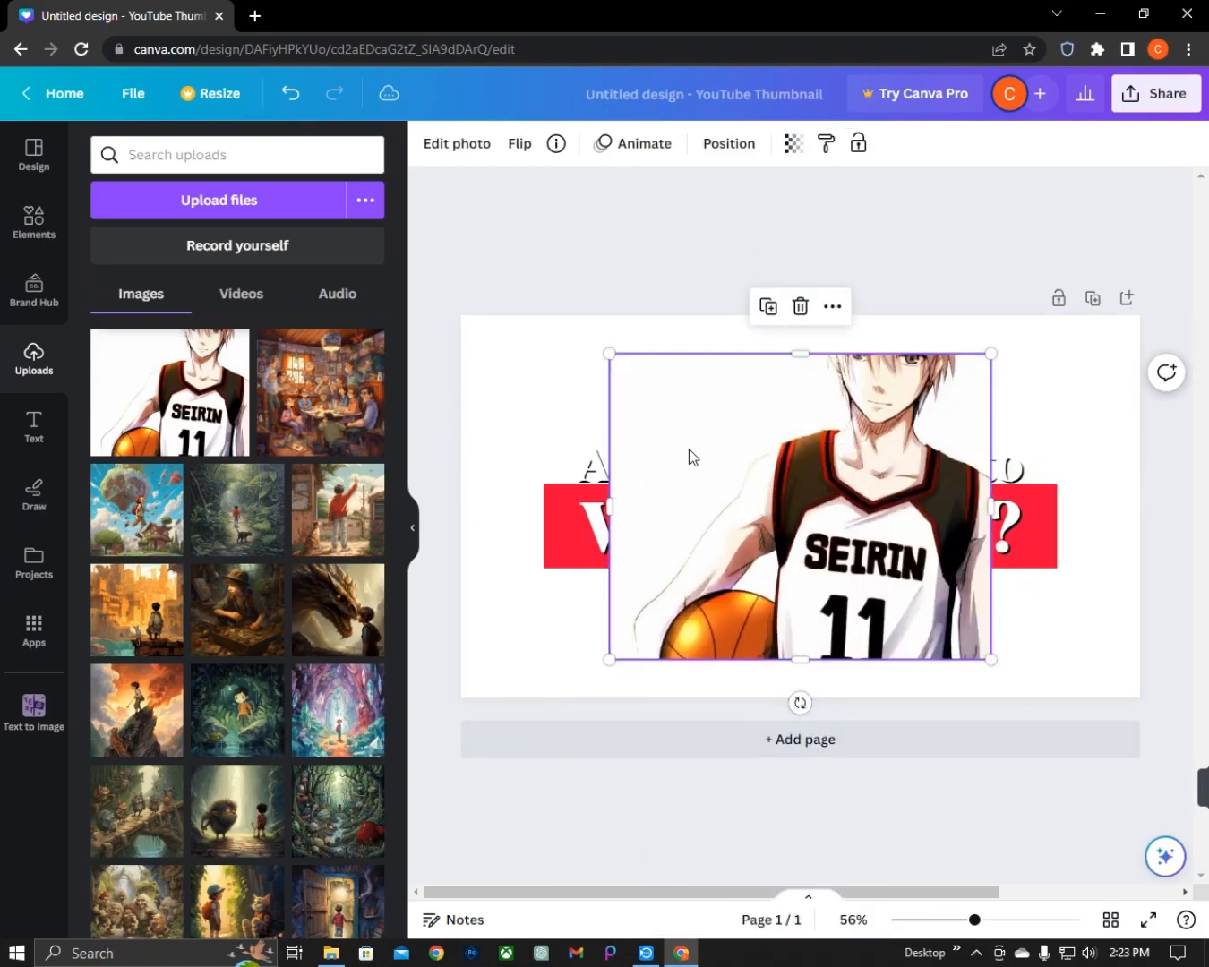
click(287, 96)
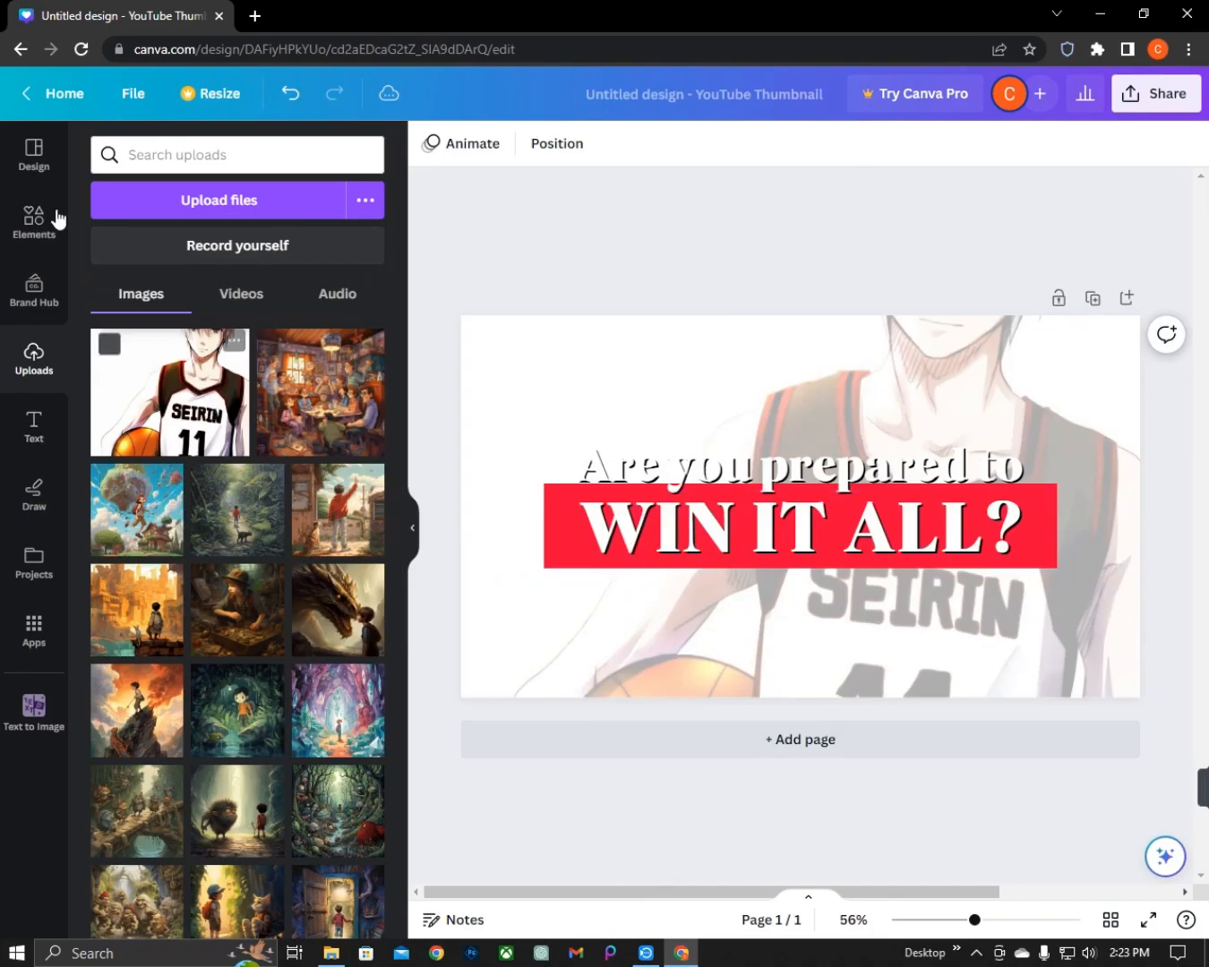
- Apply the black color palette from the Untitled Brand Kit styles to the thumbnail
click(34, 154)
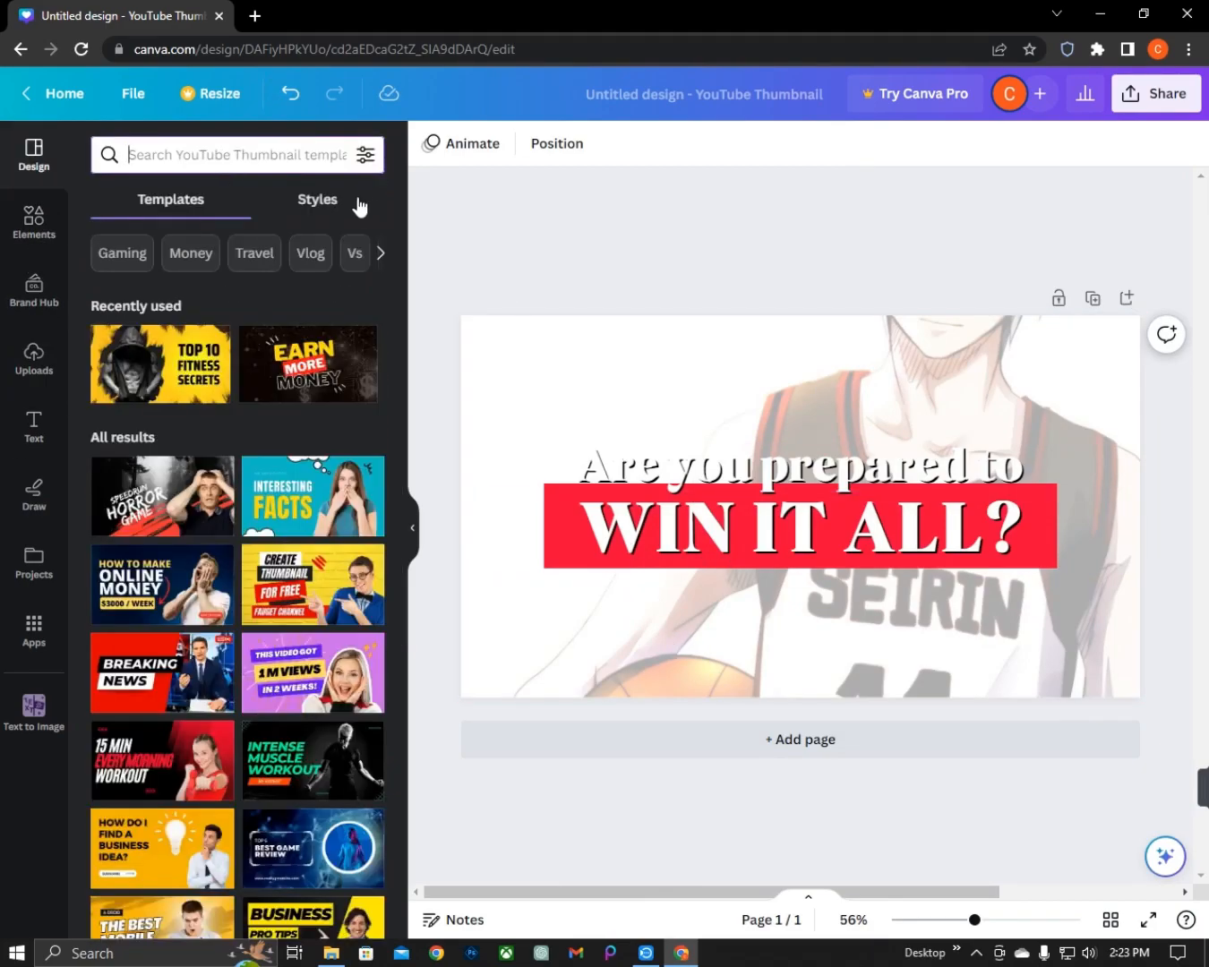
click(319, 207)
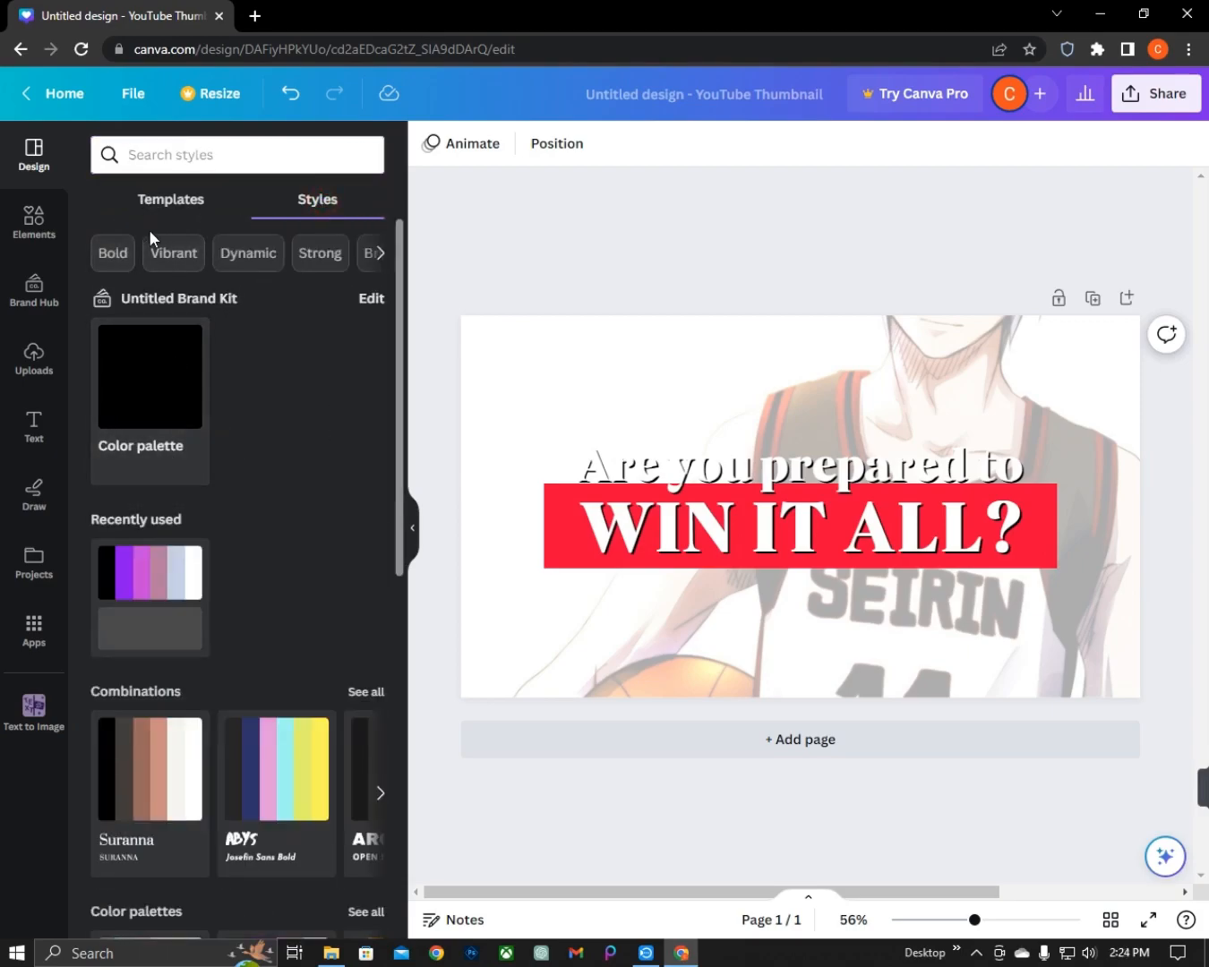
scroll(234, 524, down, 7)
scroll(212, 472, up, 7)
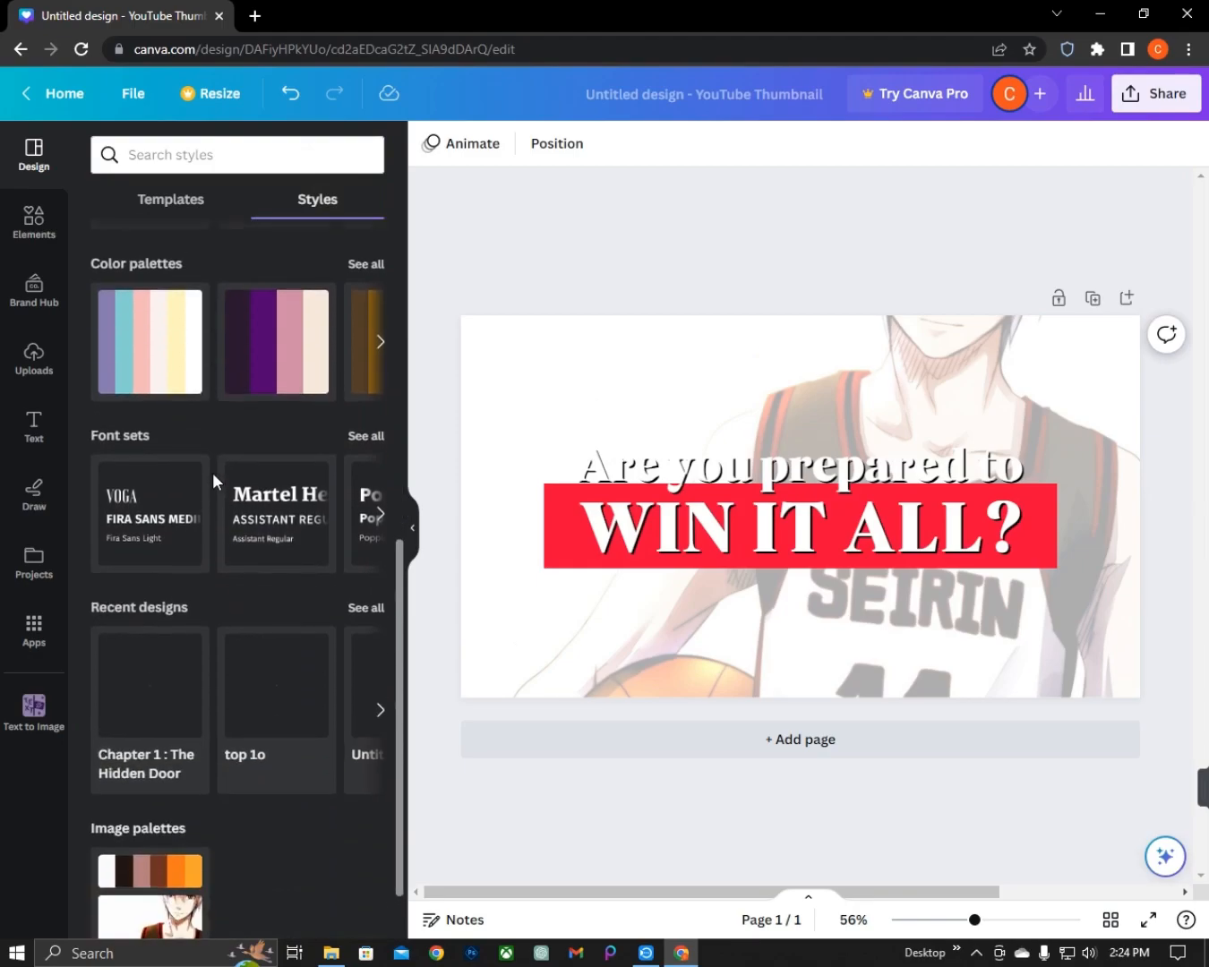
click(329, 428)
click(202, 405)
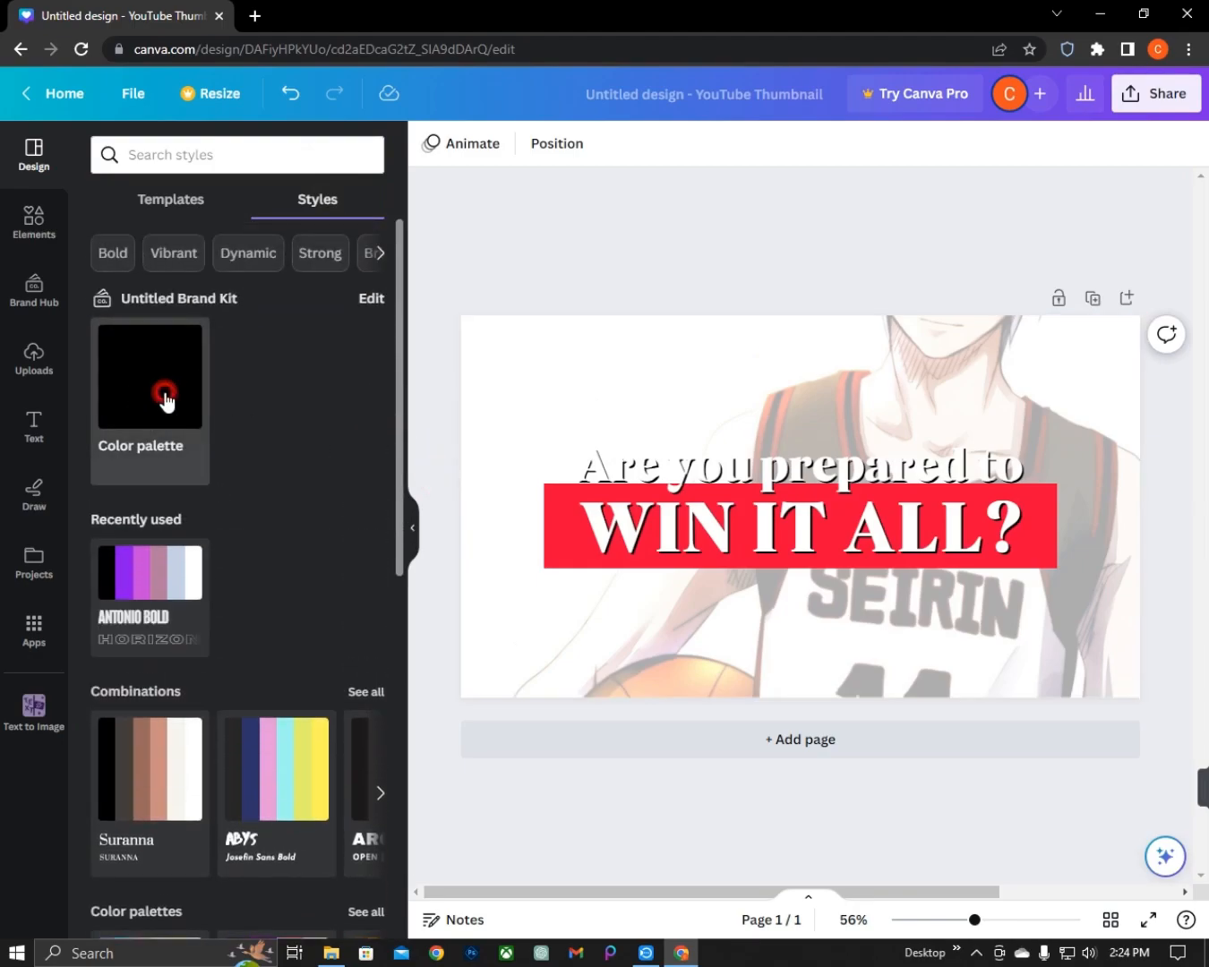
click(833, 351)
click(639, 771)
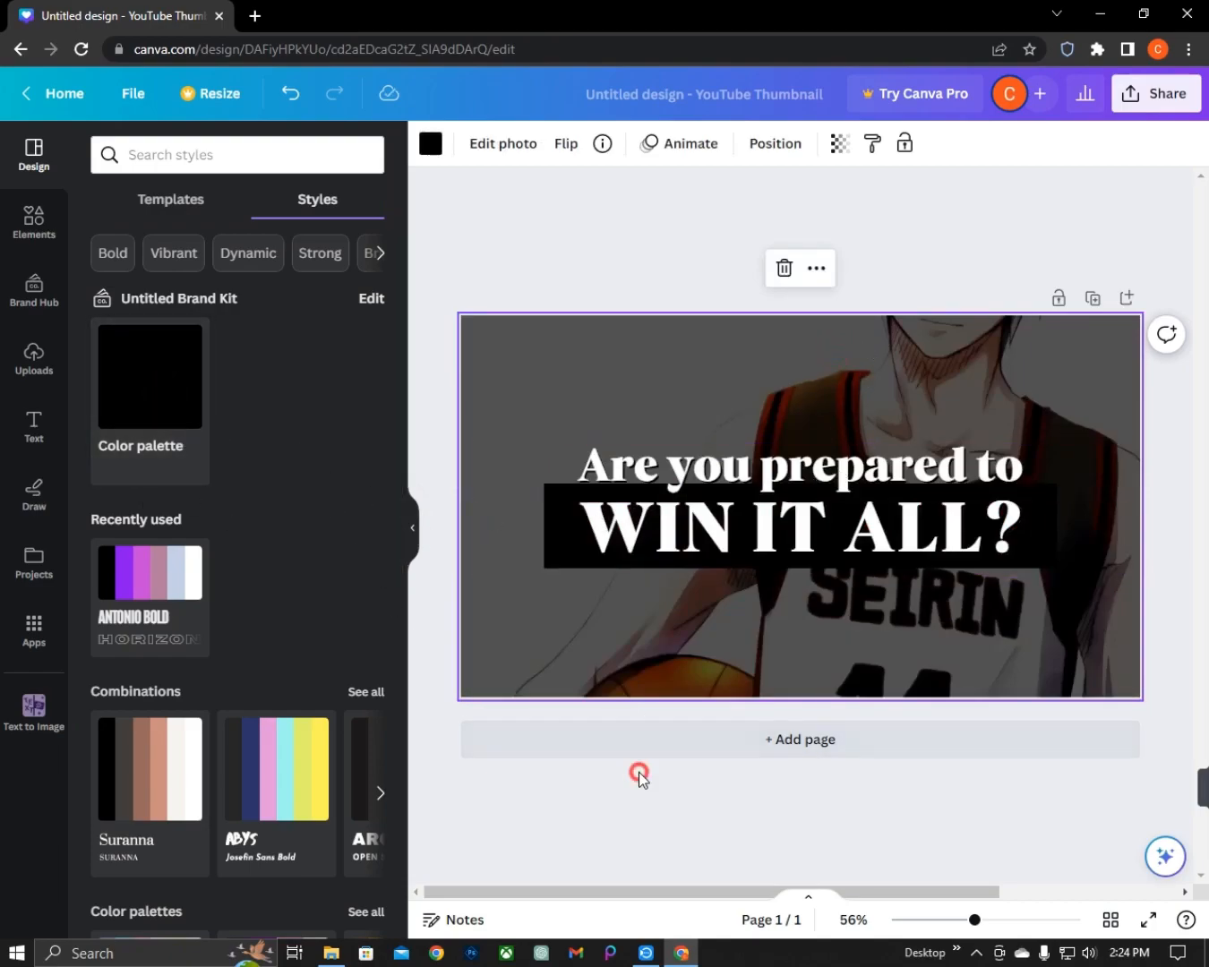
- Delete the "Are you prepared to" text from the thumbnail
double_click(743, 480)
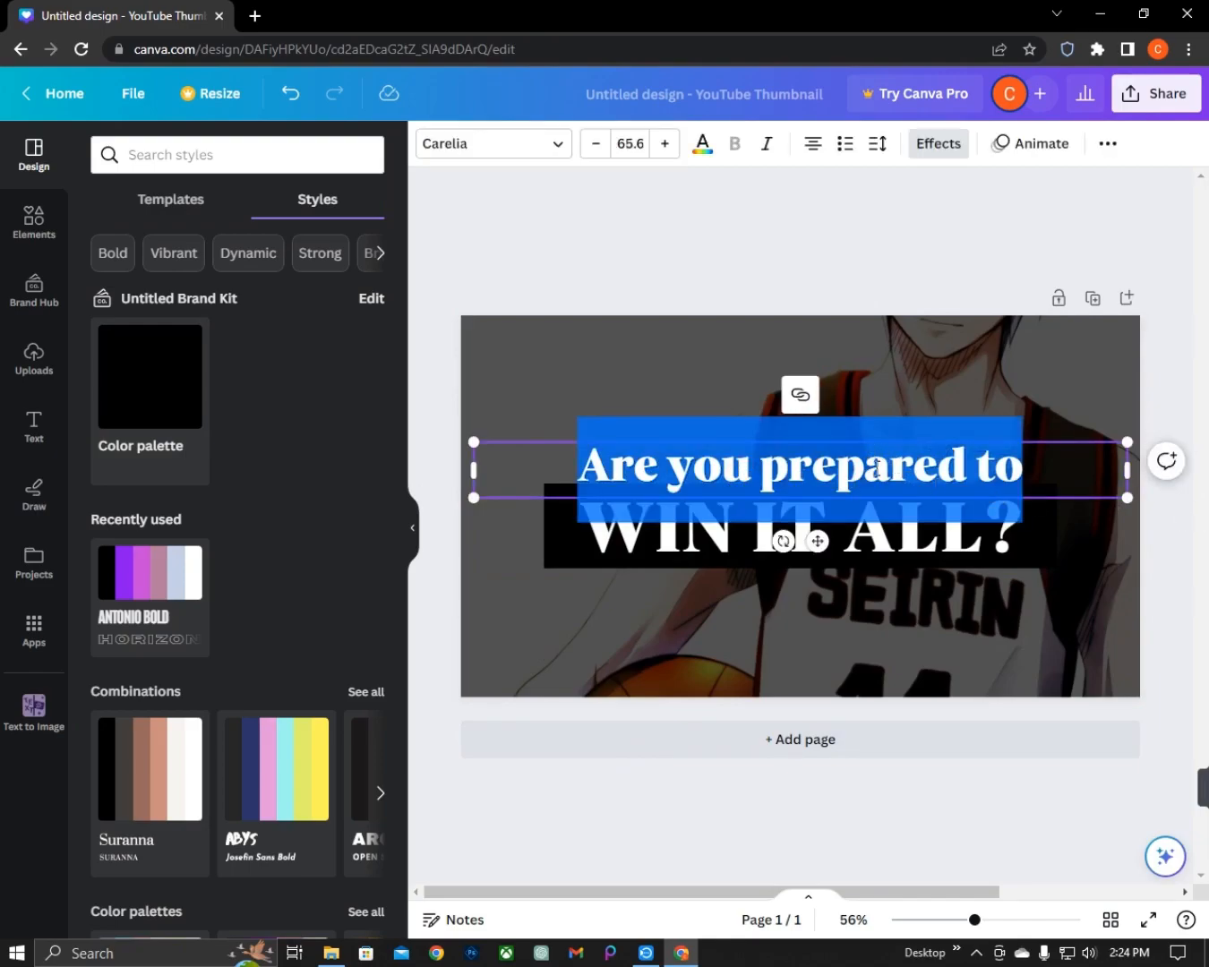
right_click(954, 455)
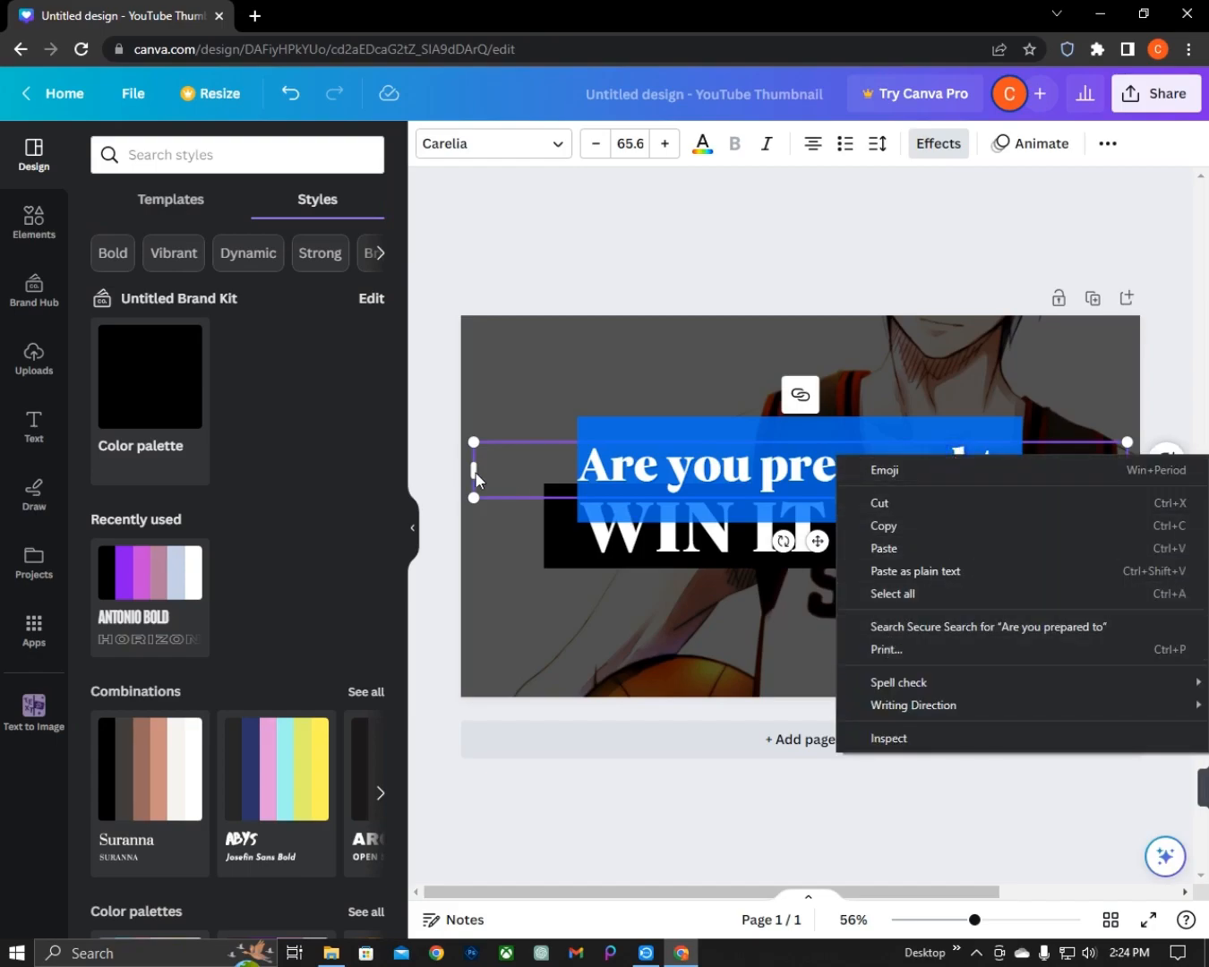
right_click(519, 452)
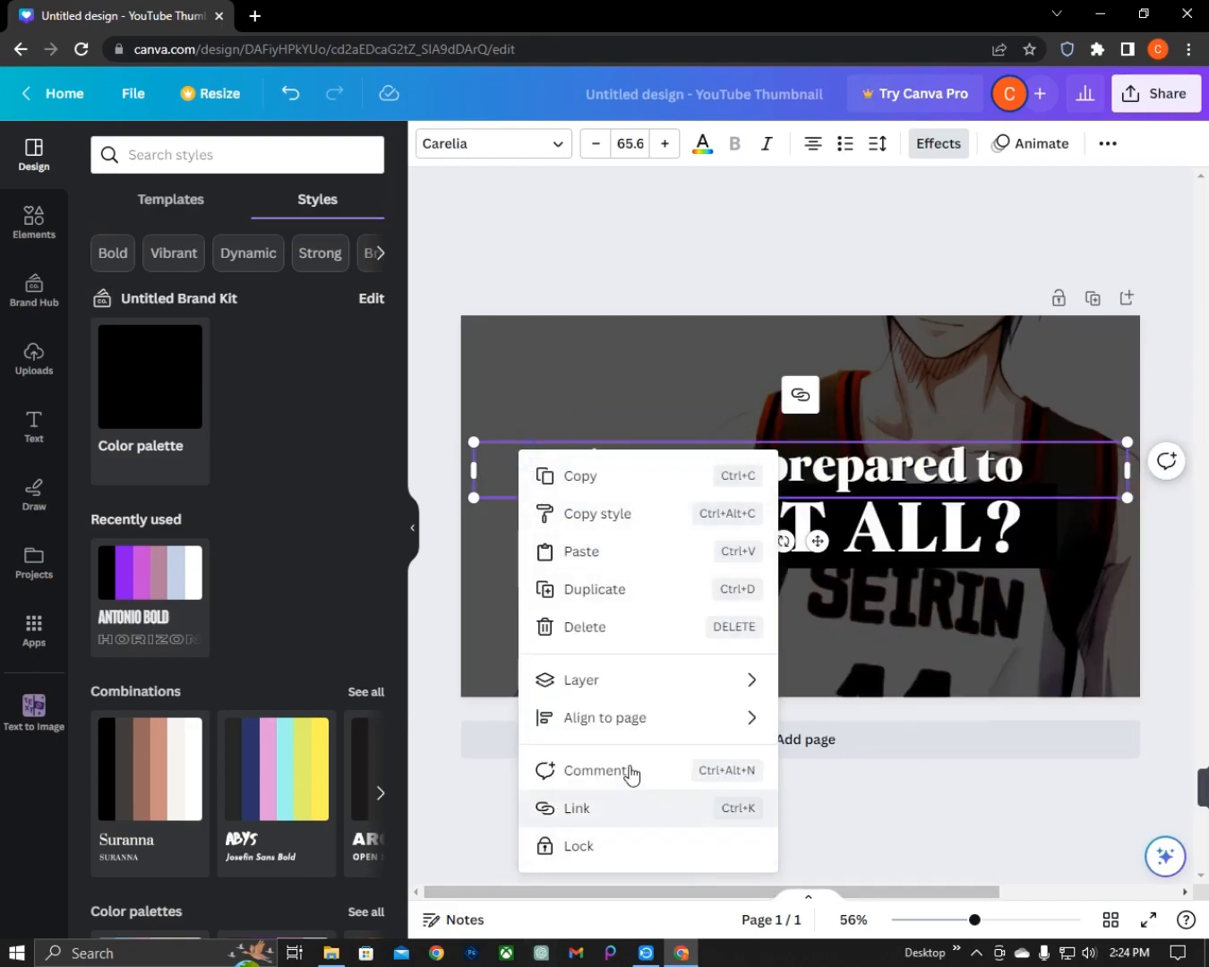
click(630, 634)
- Align the "WIN IT ALL?" text to the middle of the page
click(876, 512)
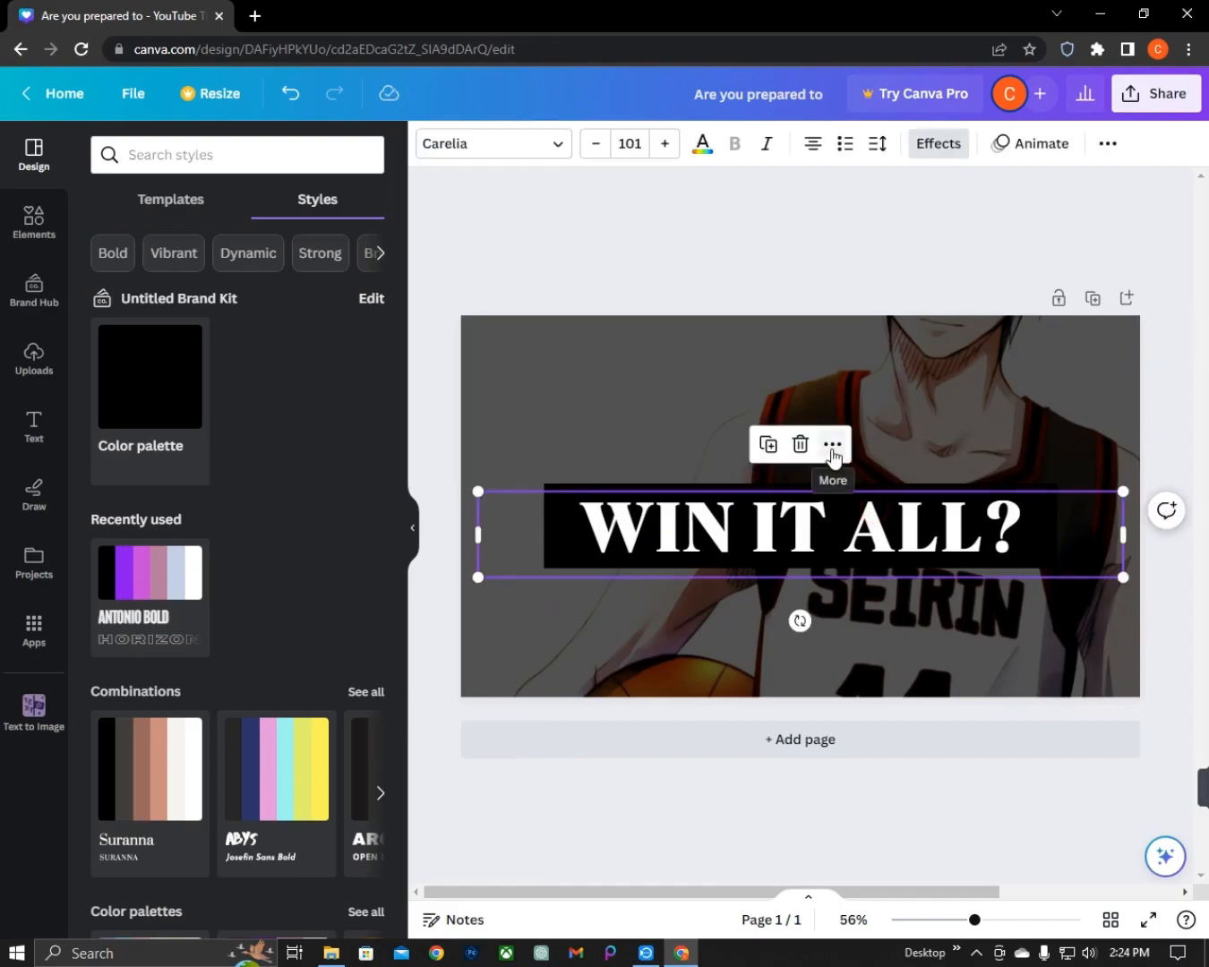
click(1108, 145)
click(968, 188)
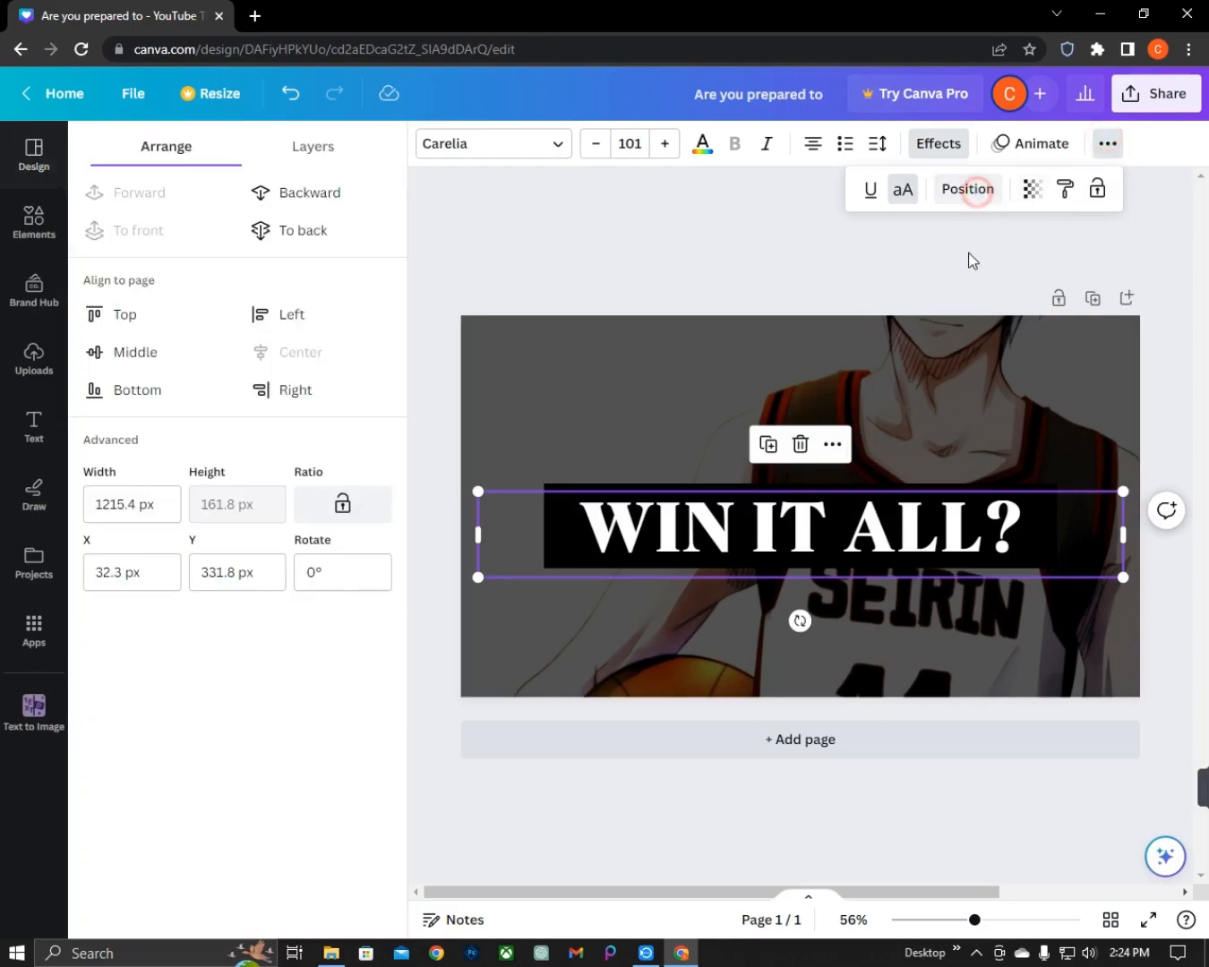
click(105, 353)
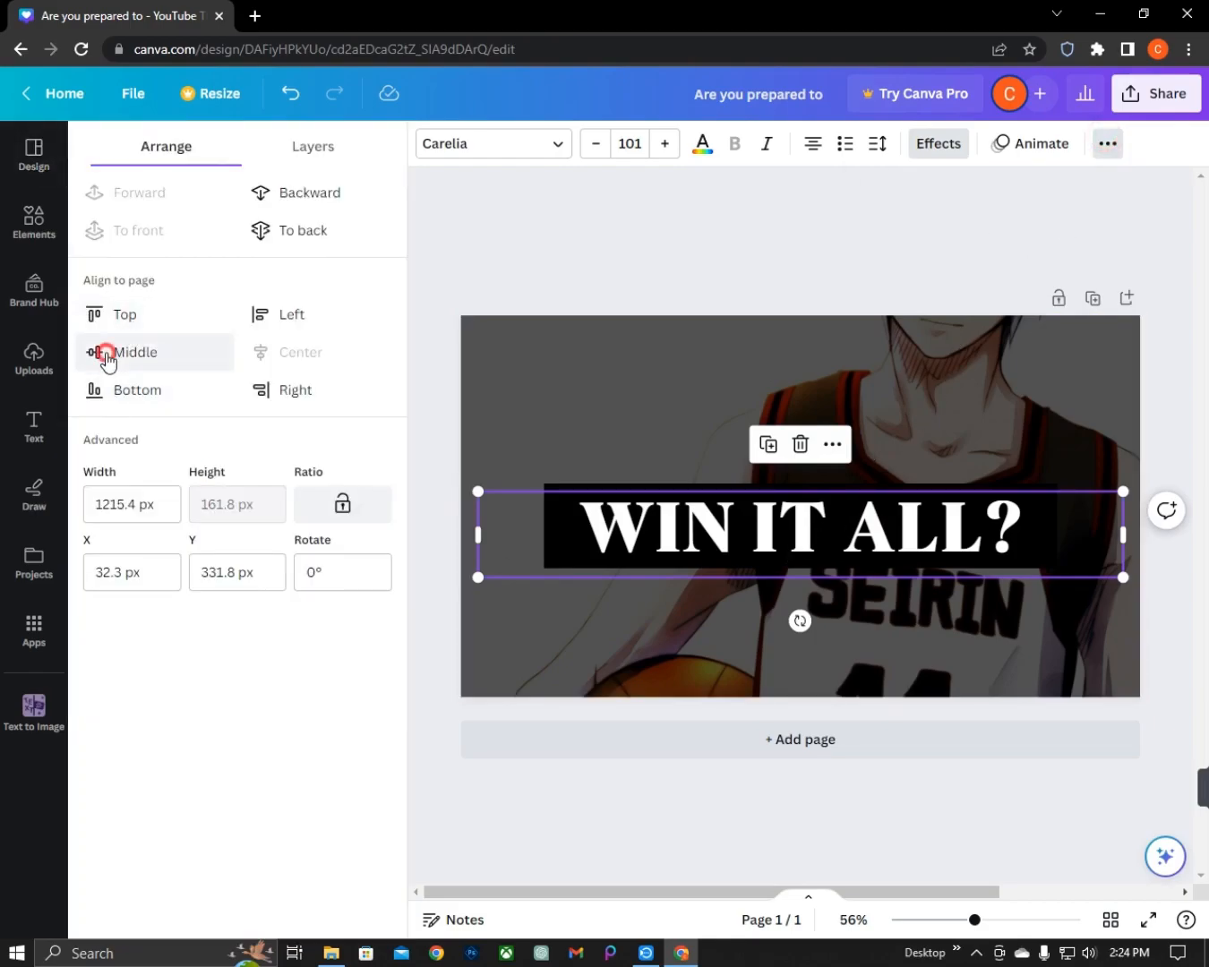
double_click(609, 562)
click(527, 533)
click(526, 591)
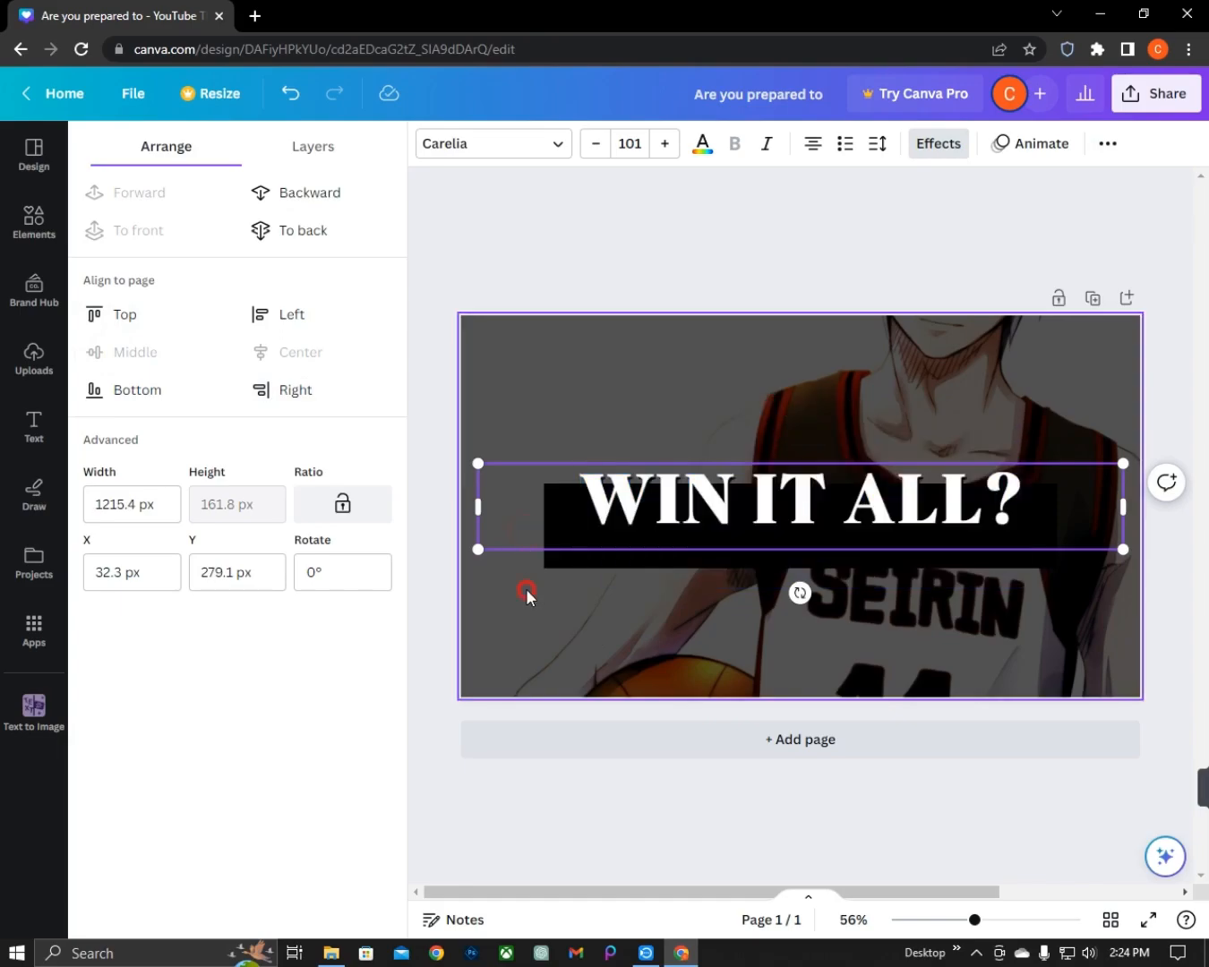
- Align the black rectangle behind the "WIN IT ALL?" text to the middle of the page
click(578, 560)
click(577, 568)
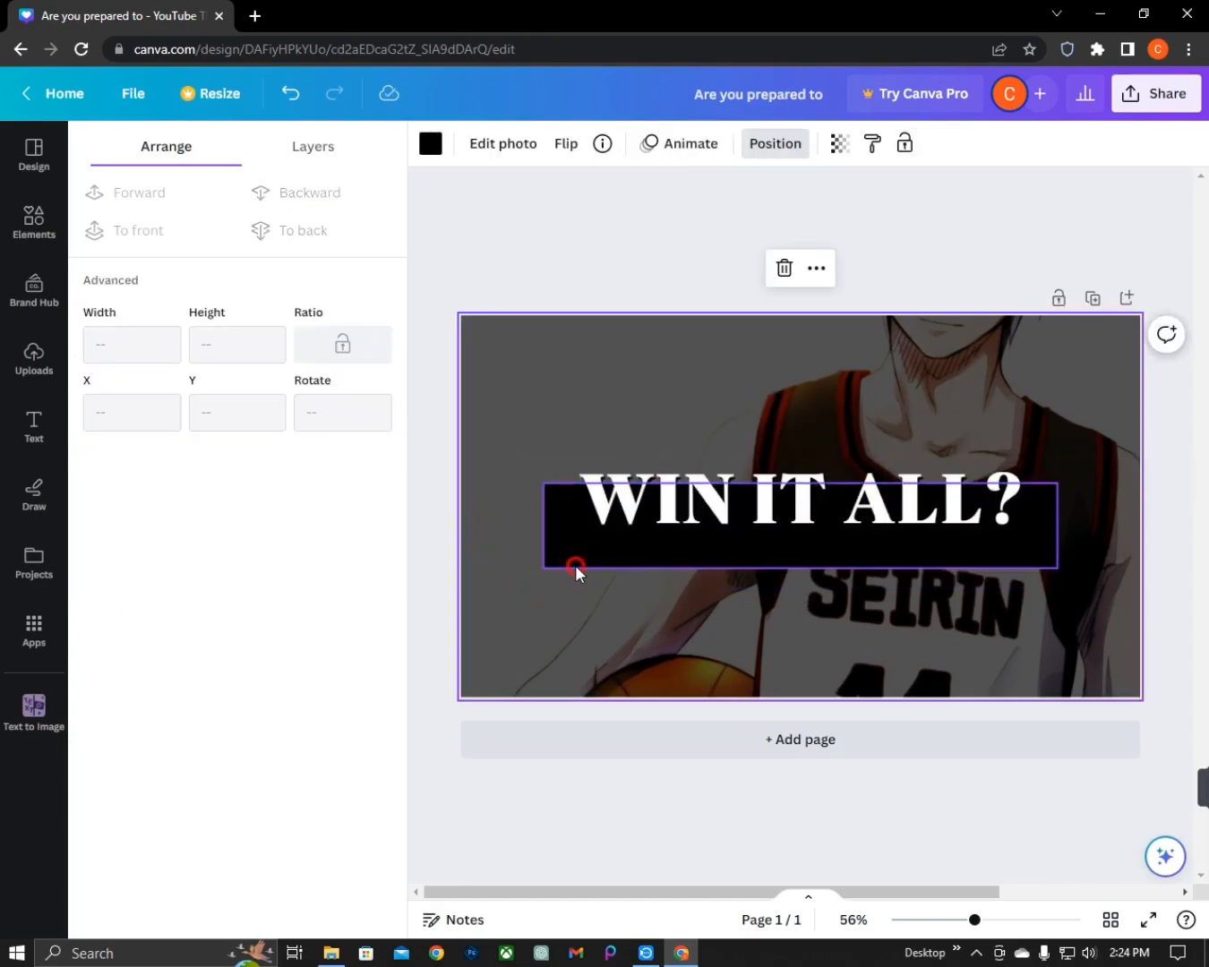
click(575, 565)
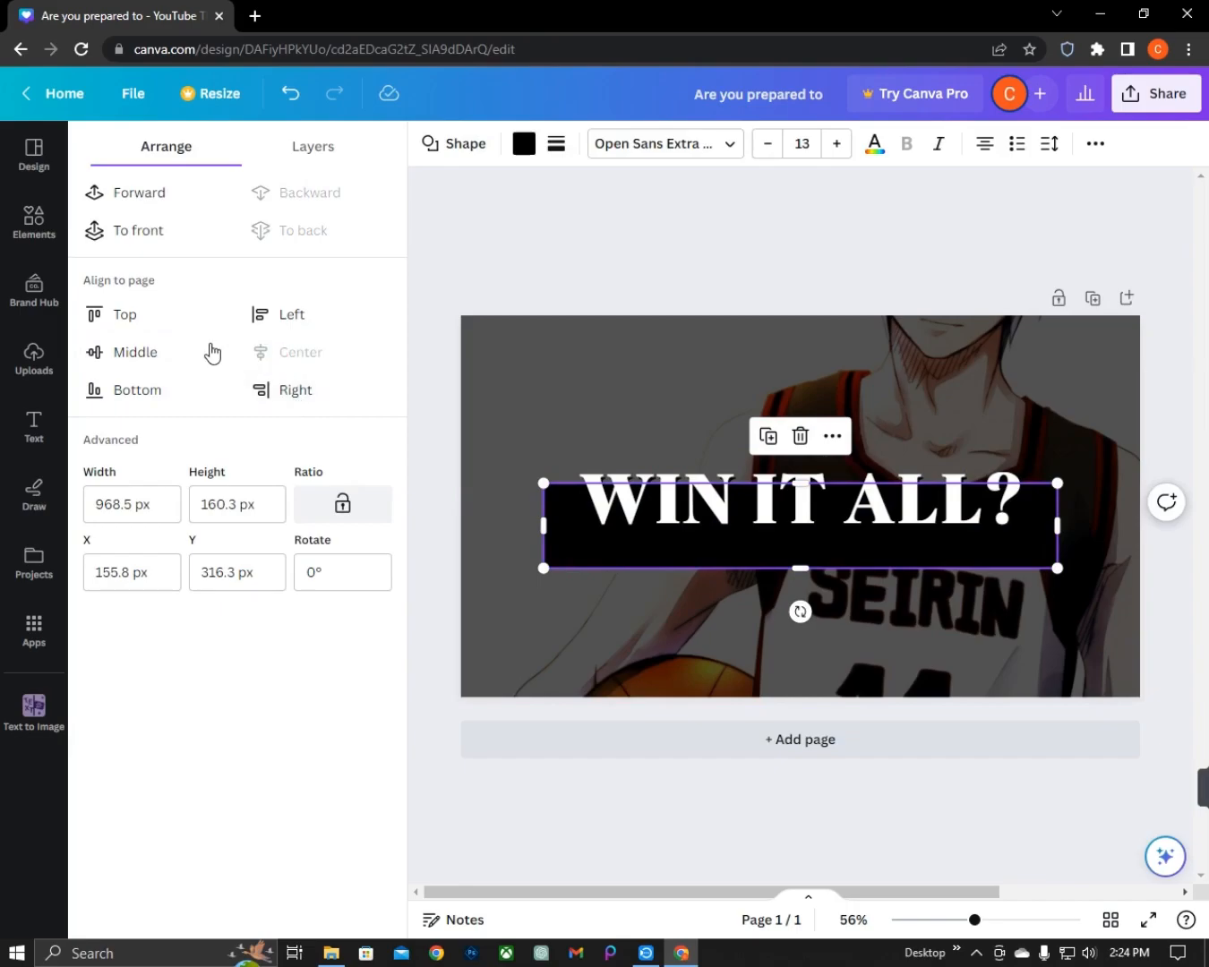
click(126, 353)
- Shift the "WIN IT ALL?" text towards the left edge of the black rectangle, and undo the move
click(572, 600)
drag(979, 508, 931, 507)
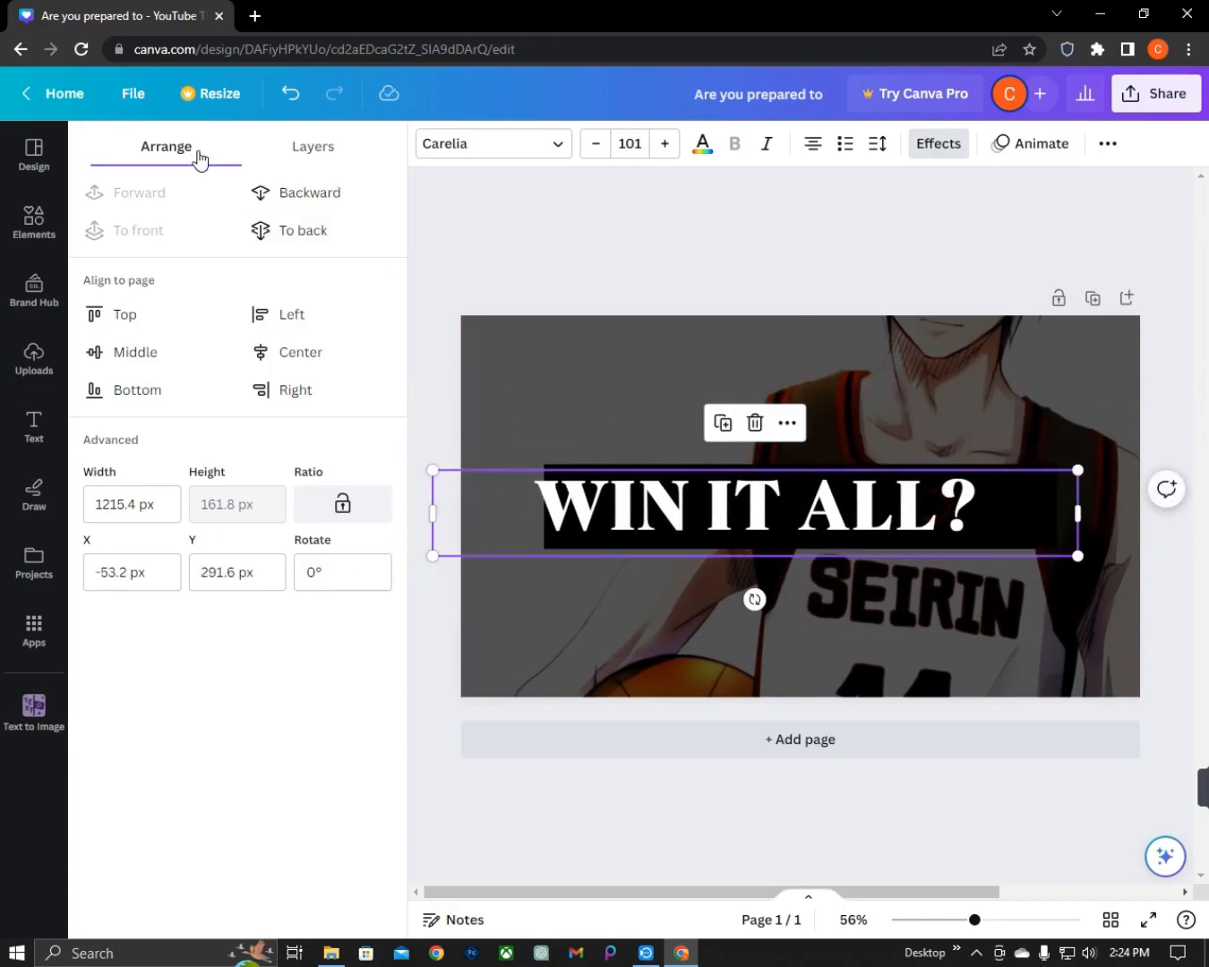
click(283, 100)
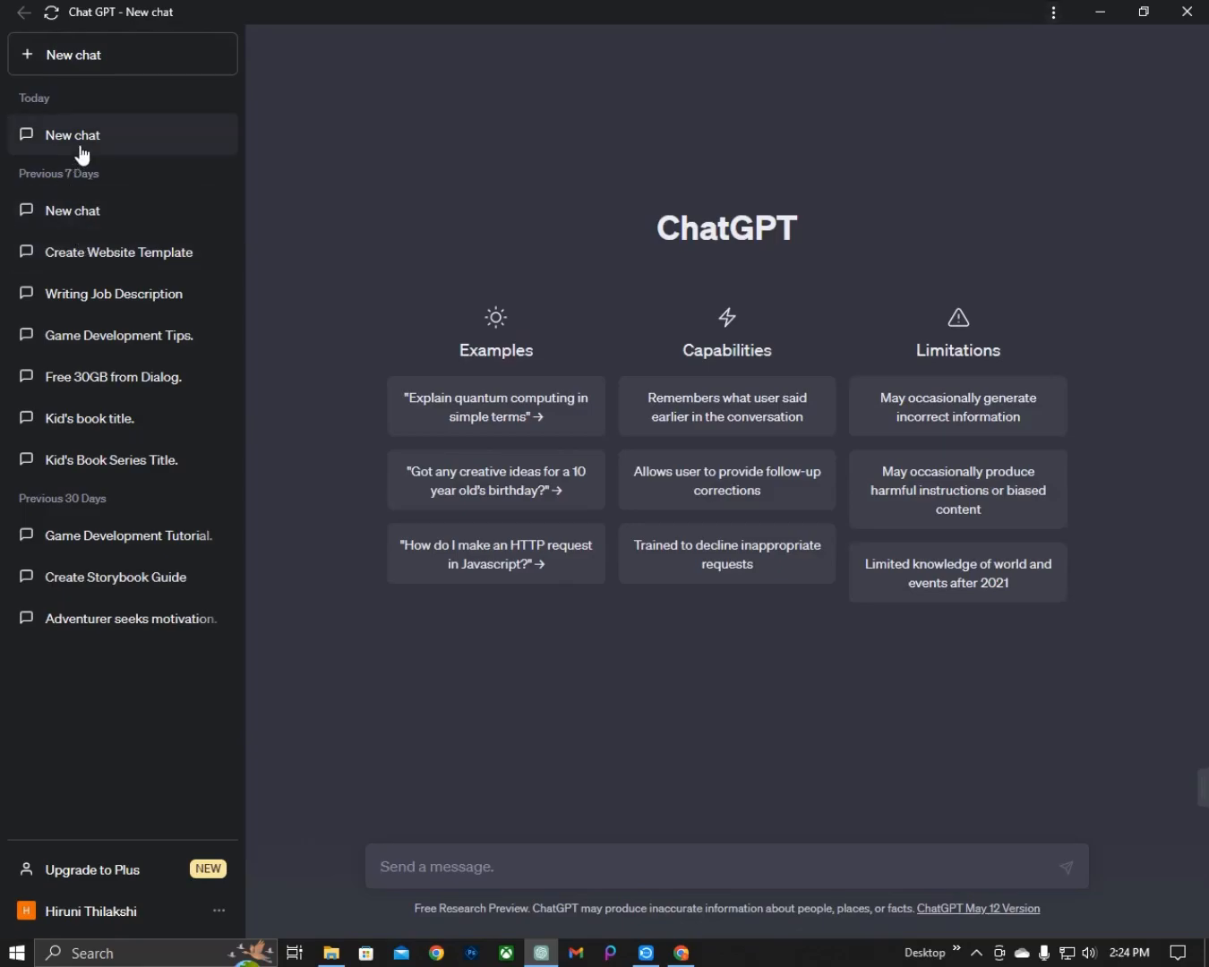
- Copy the quote "Believe you can and you're halfway there" from the motivational quotes in today's ChatGPT chat
click(80, 142)
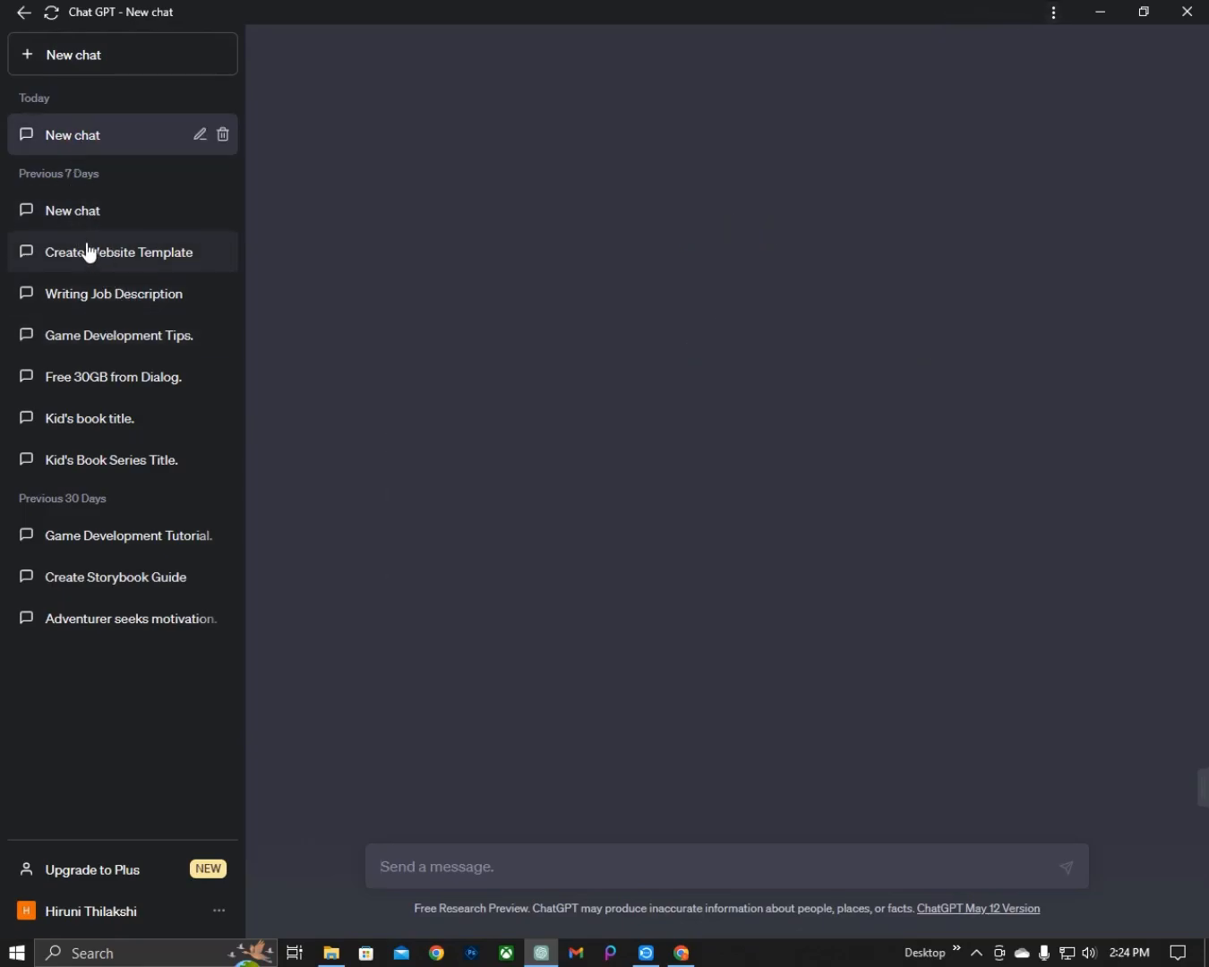
scroll(446, 628, up, 10)
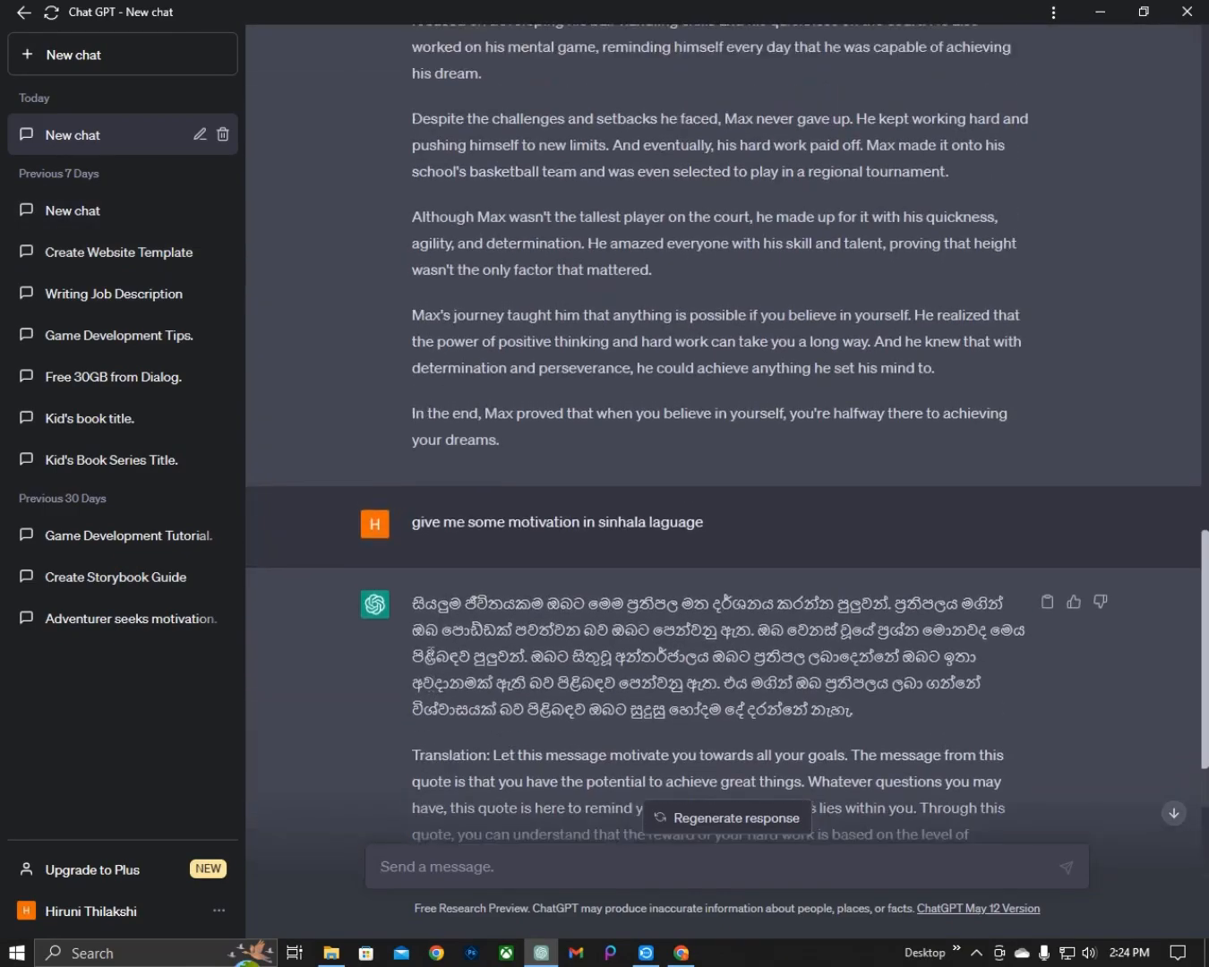
scroll(447, 629, up, 8)
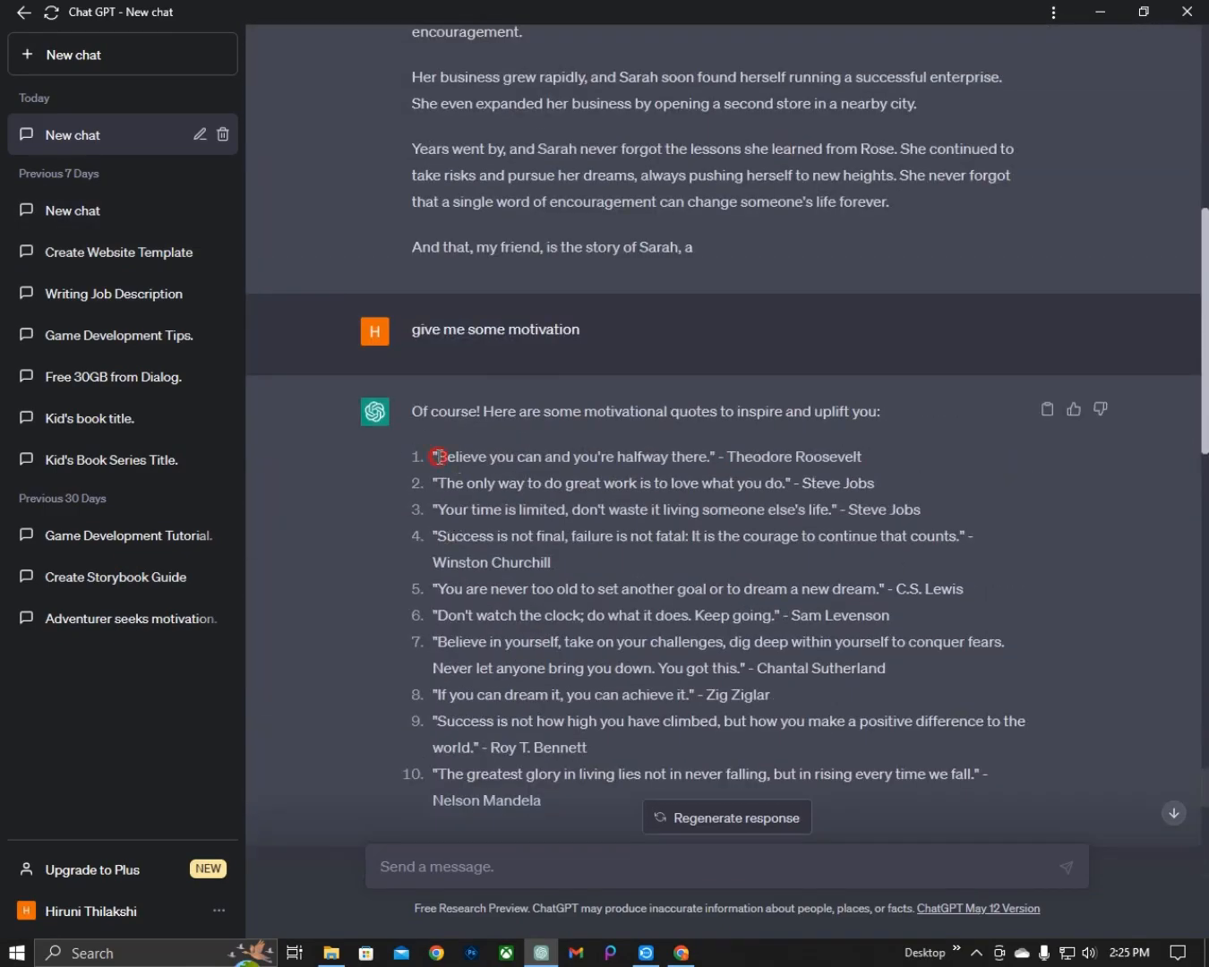
drag(438, 458, 703, 460)
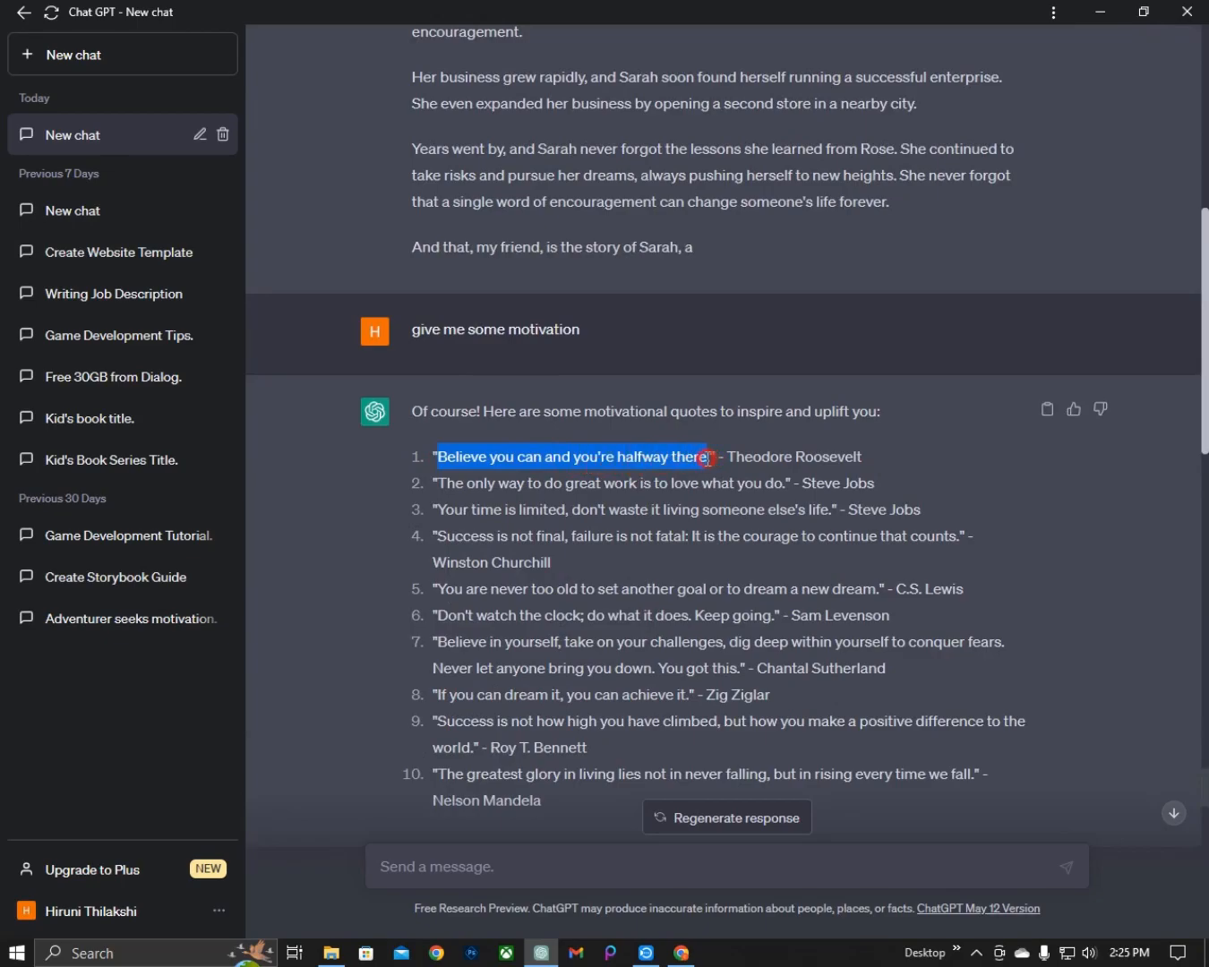
right_click(690, 459)
click(704, 482)
- Switch to the Canva thumbnail and replace the "WIN IT ALL?" text with the copied quote
click(682, 954)
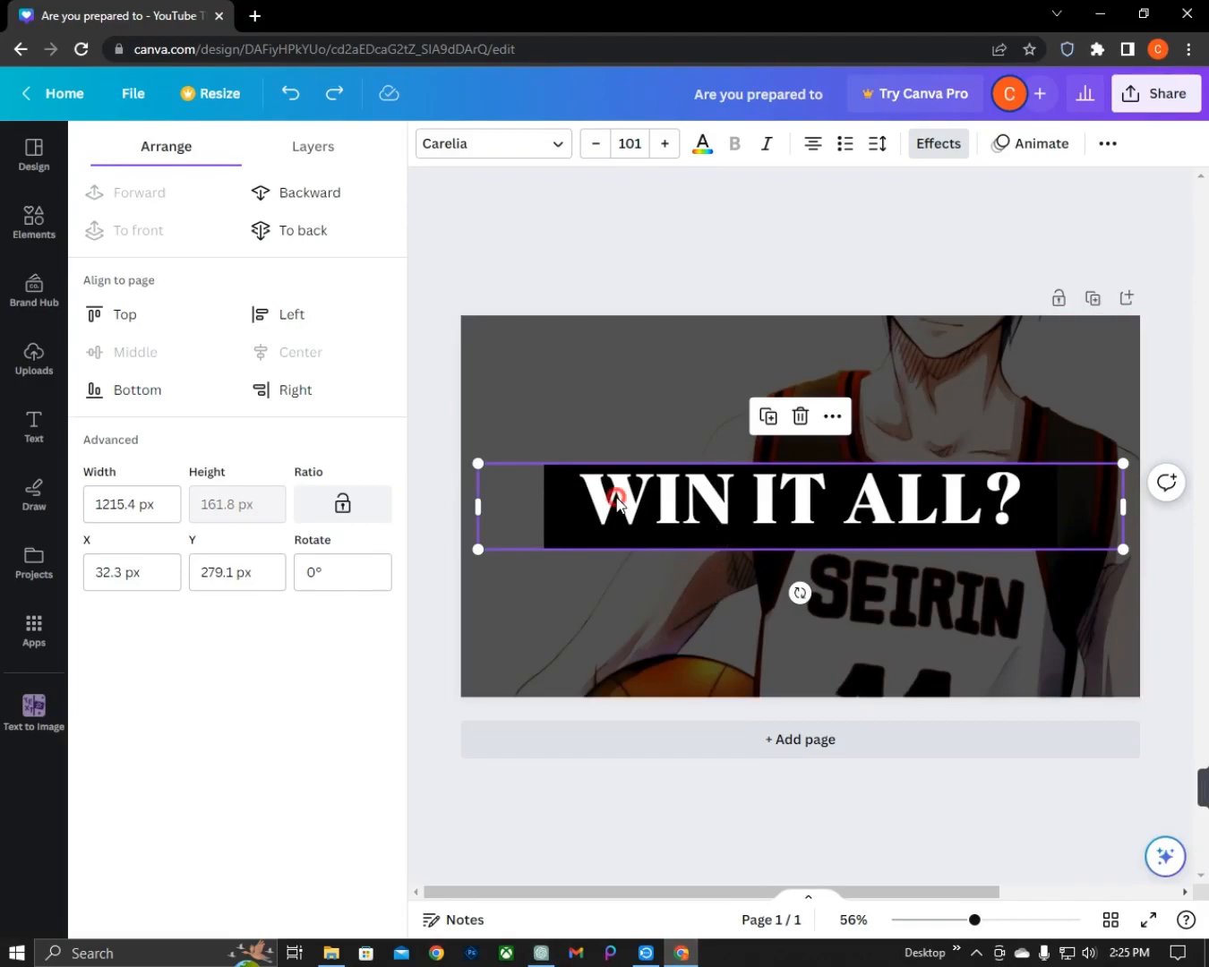
double_click(615, 498)
key(ctrl+v)
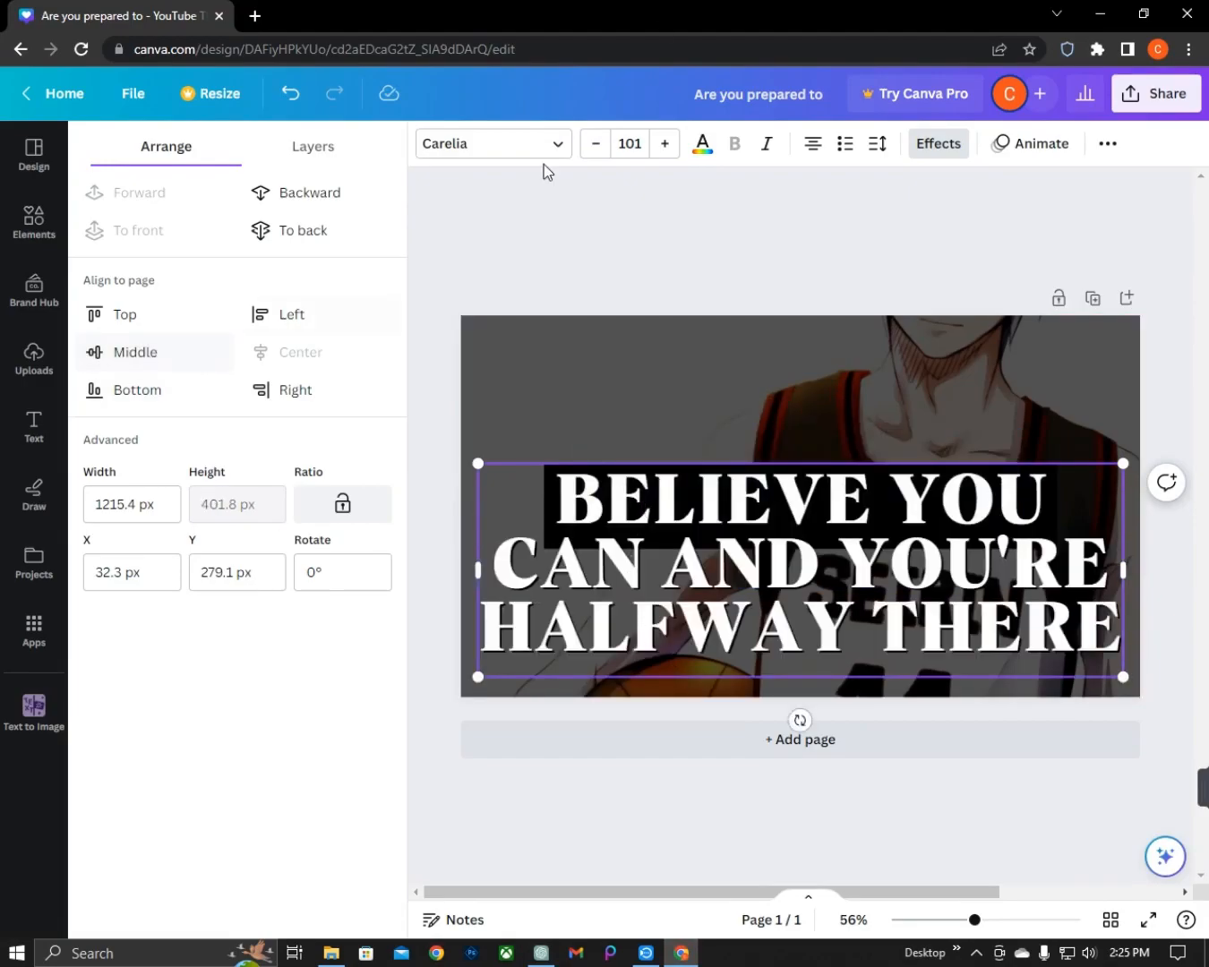
- Set the quote text's font size to 58.2 so that it fits on two lines
click(602, 147)
click(602, 147)
click(603, 146)
click(603, 146)
click(603, 147)
click(602, 146)
click(603, 146)
click(603, 147)
click(597, 144)
click(597, 144)
click(596, 145)
click(596, 145)
click(596, 145)
click(597, 145)
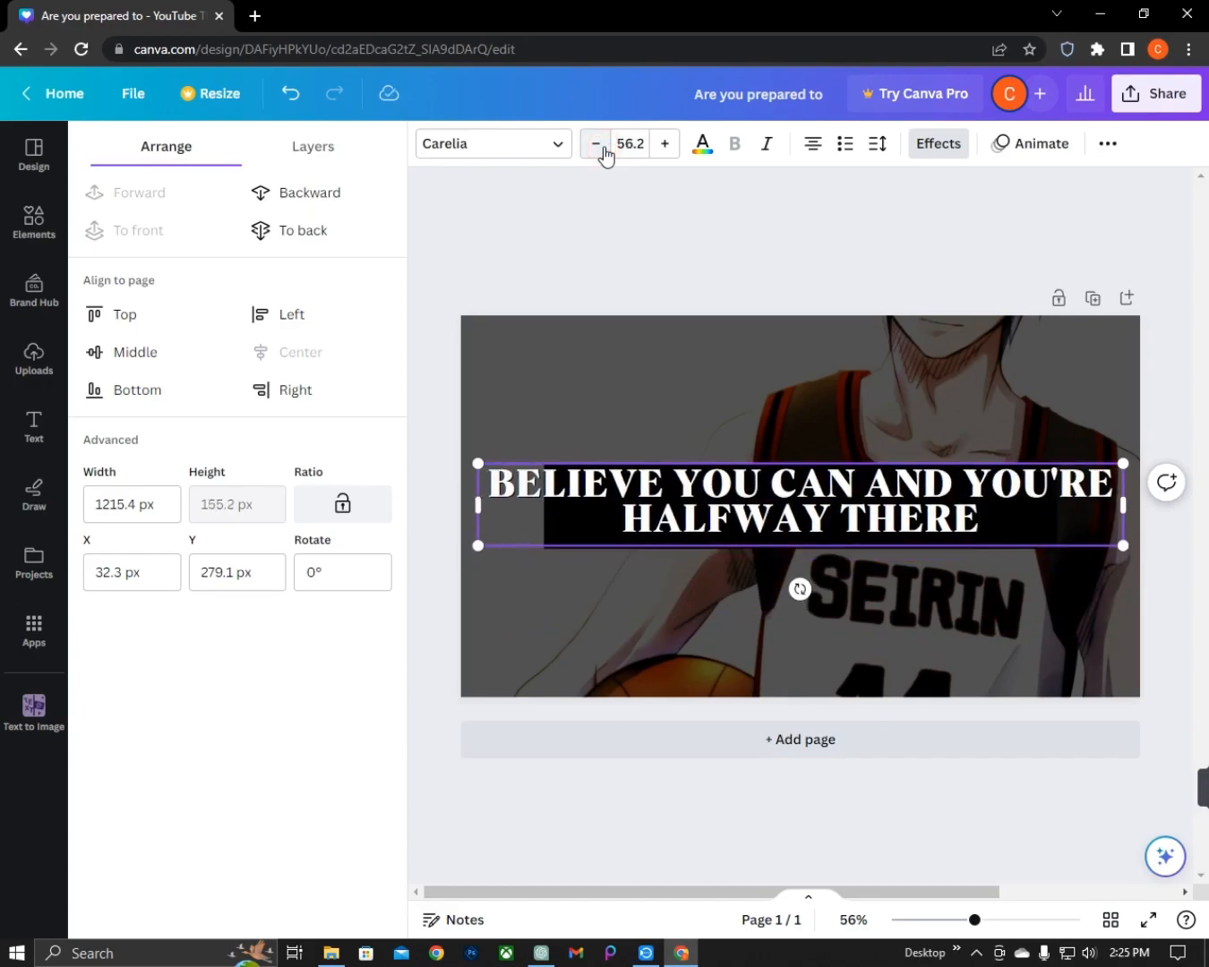
click(597, 146)
click(599, 147)
click(600, 146)
click(600, 146)
click(600, 146)
click(600, 147)
click(600, 147)
click(597, 146)
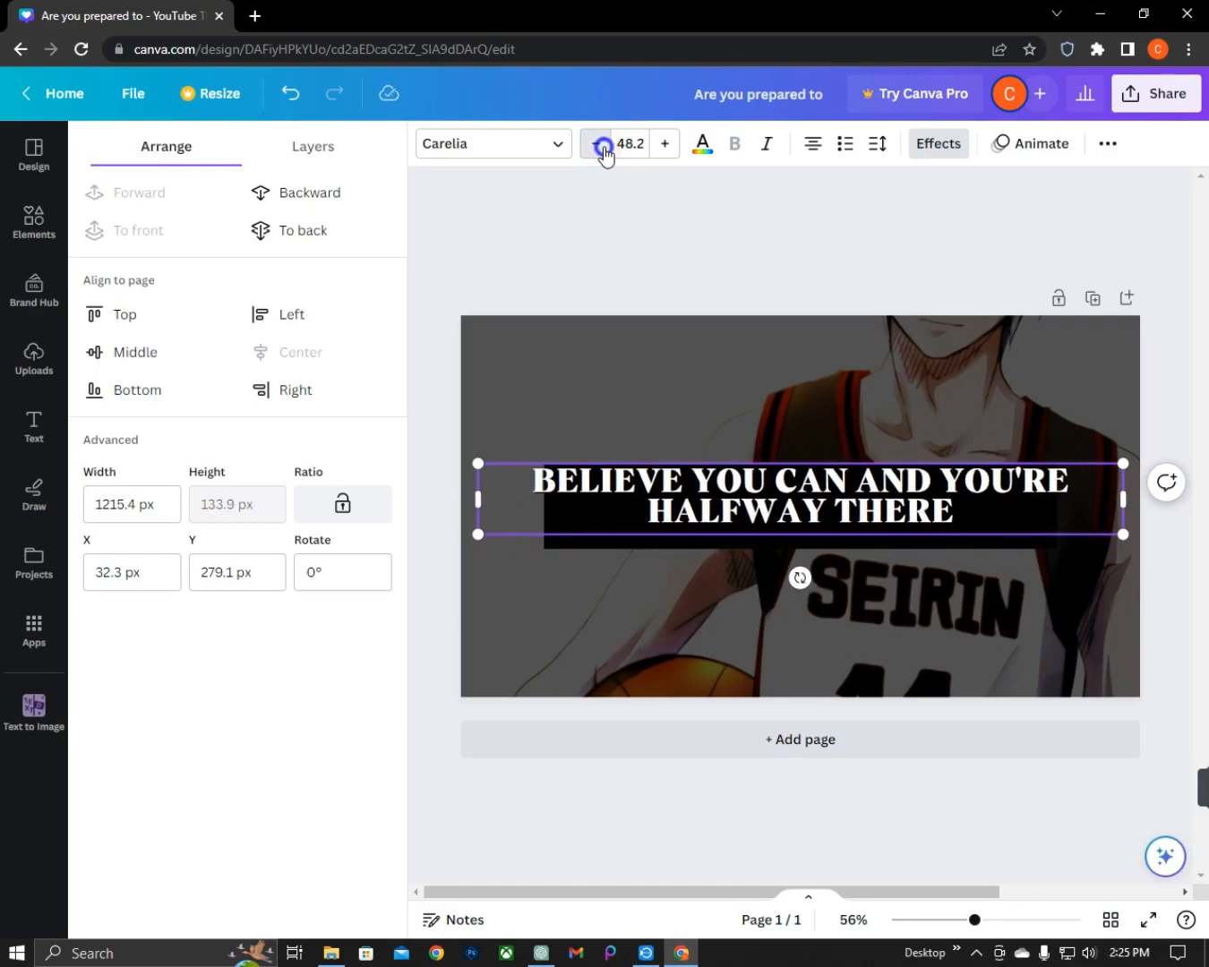
click(601, 146)
click(671, 146)
click(671, 148)
click(671, 147)
click(671, 148)
click(671, 148)
click(672, 148)
click(672, 147)
click(671, 147)
click(672, 147)
click(672, 147)
click(671, 147)
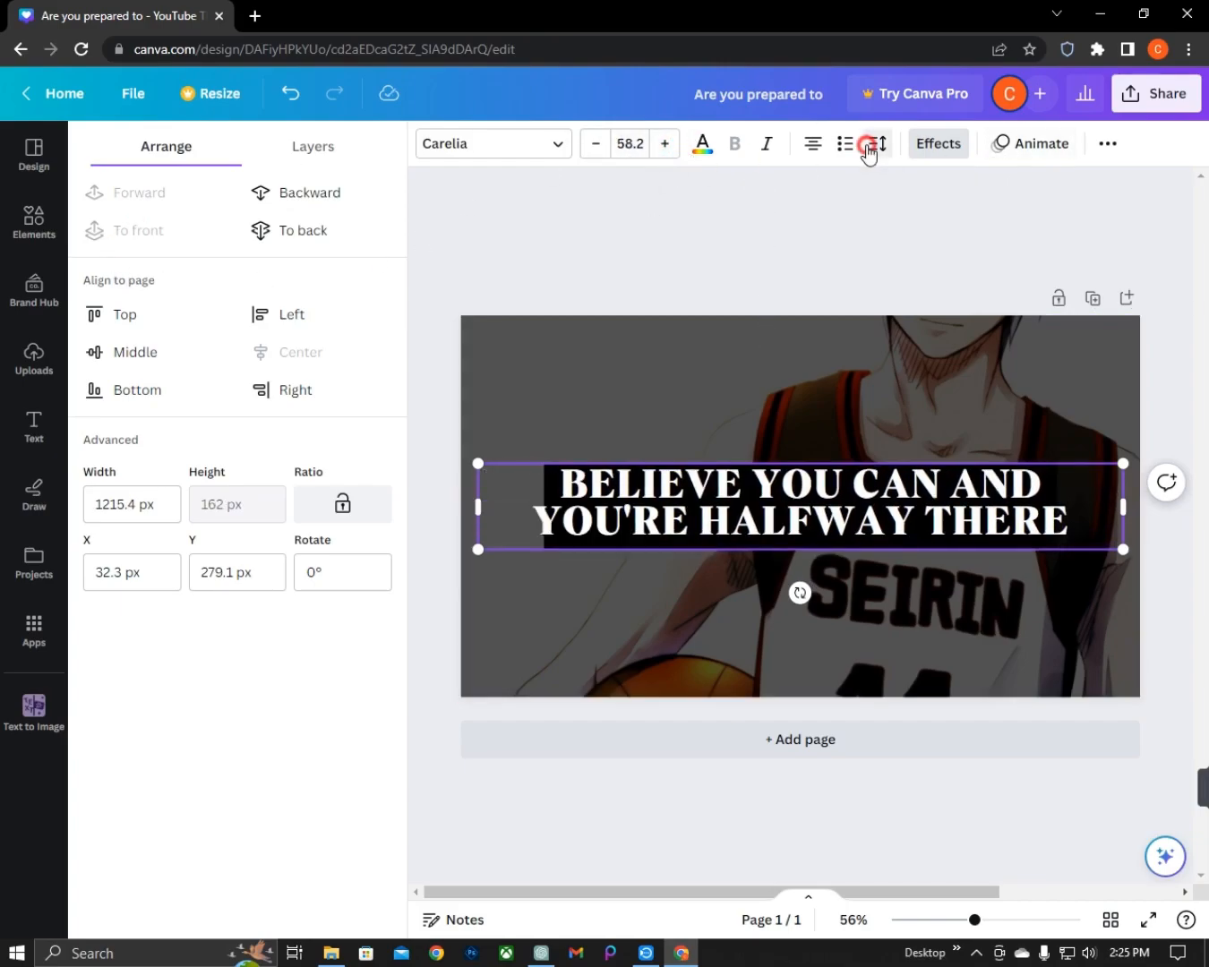
- Set the quote text's line spacing to 1.43
click(868, 147)
drag(939, 286, 997, 291)
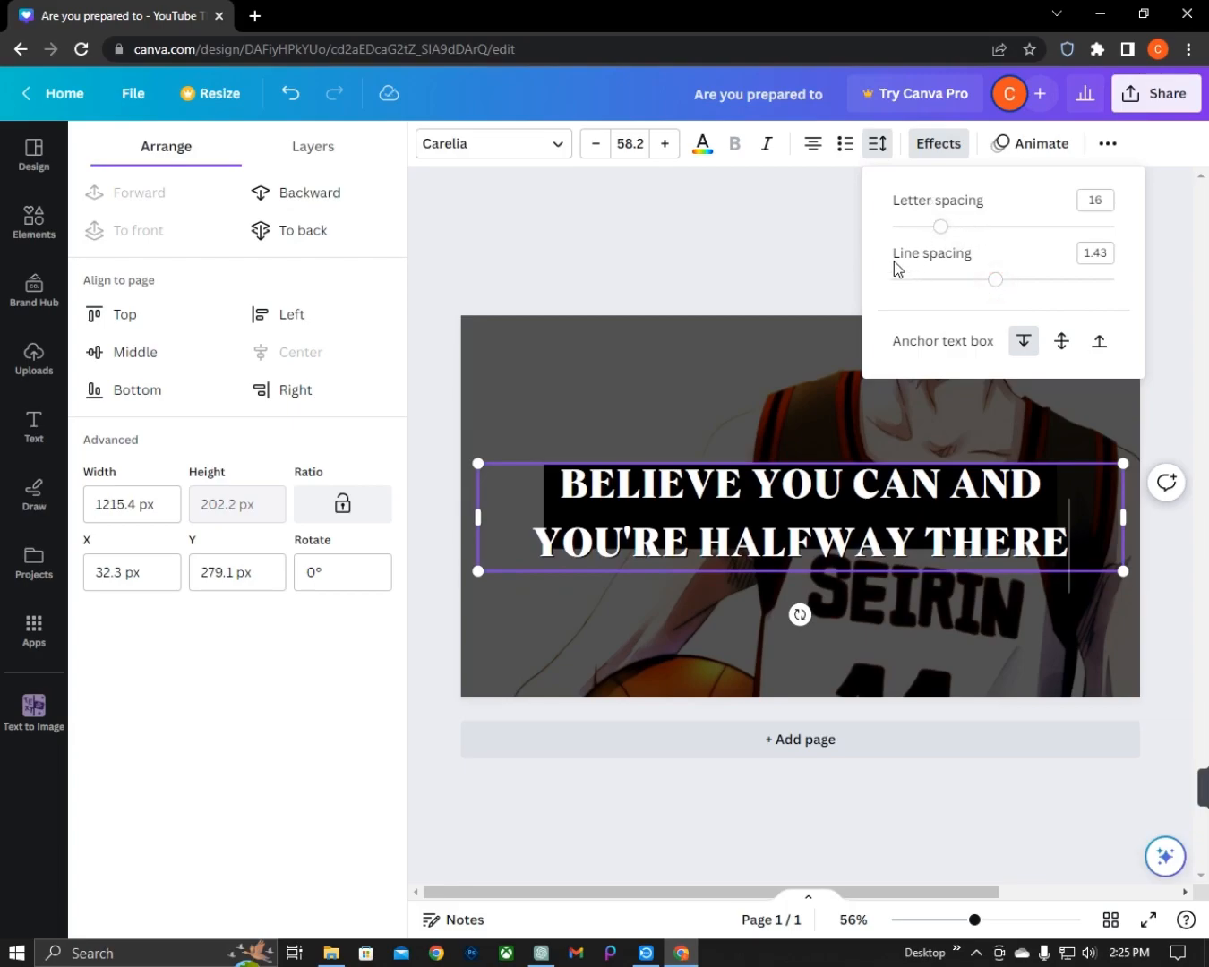
click(532, 359)
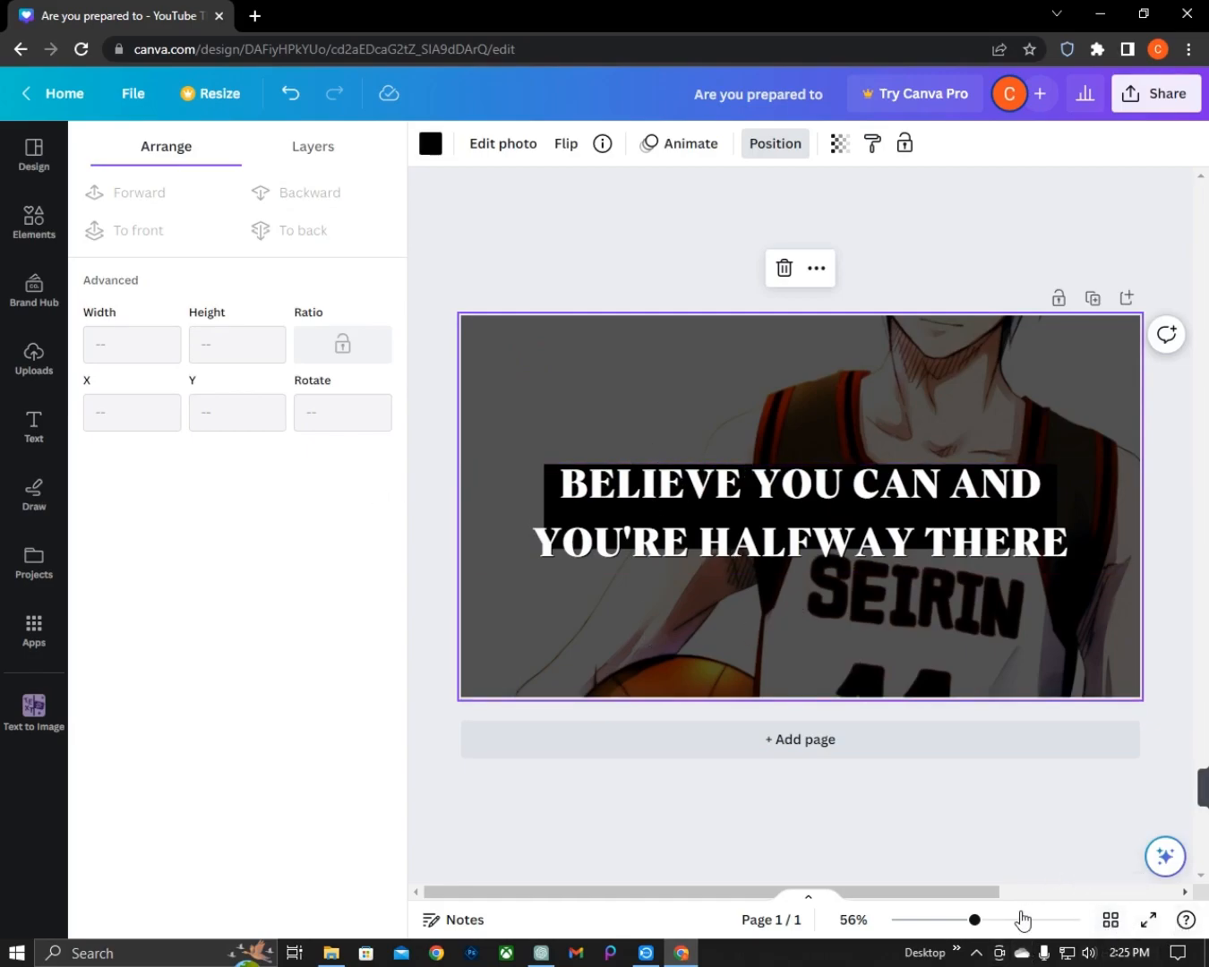
click(582, 775)
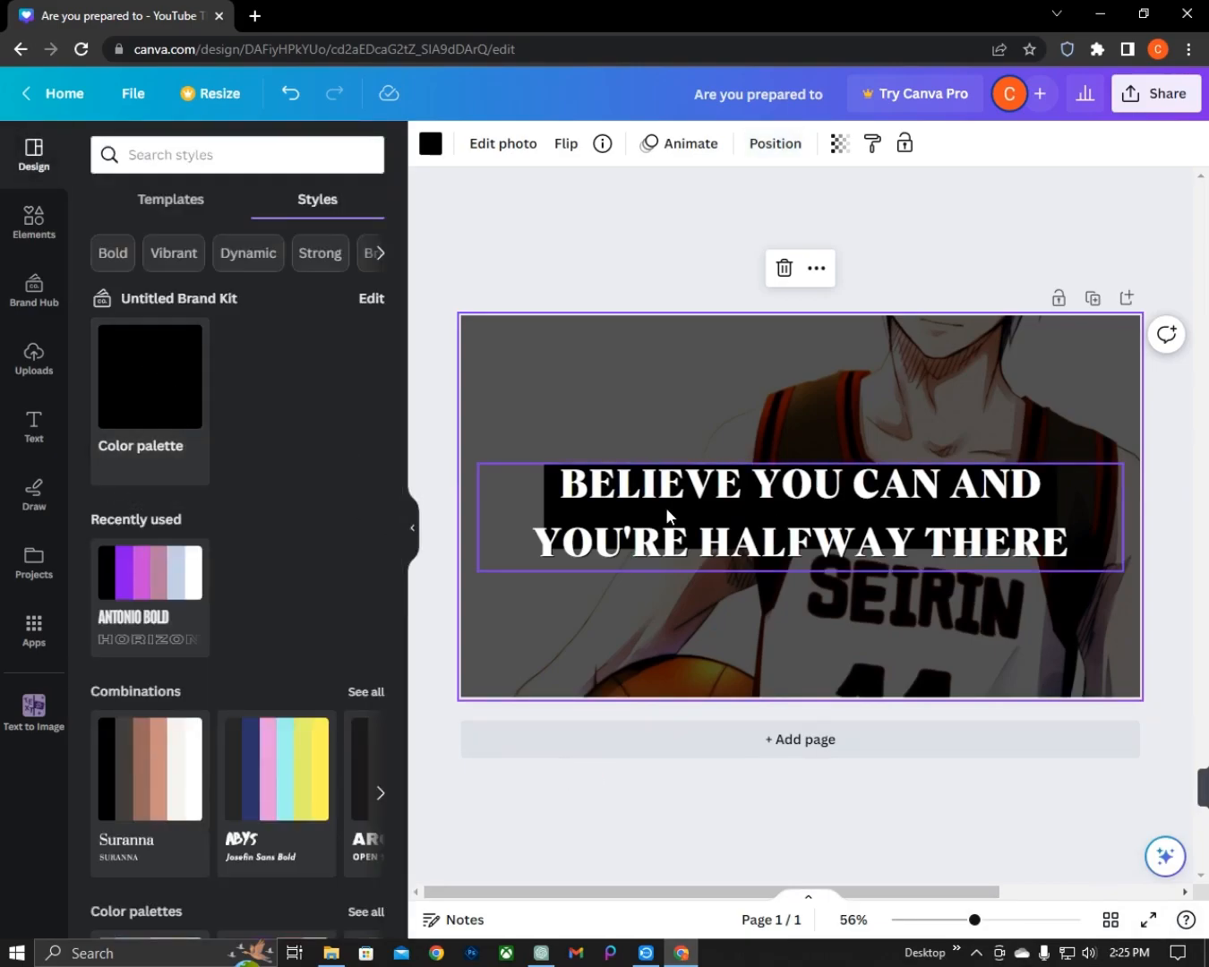
- Move the black rectangle to the lower part of the thumbnail and place the quote text at mid-height
drag(663, 495, 667, 359)
drag(703, 504, 699, 629)
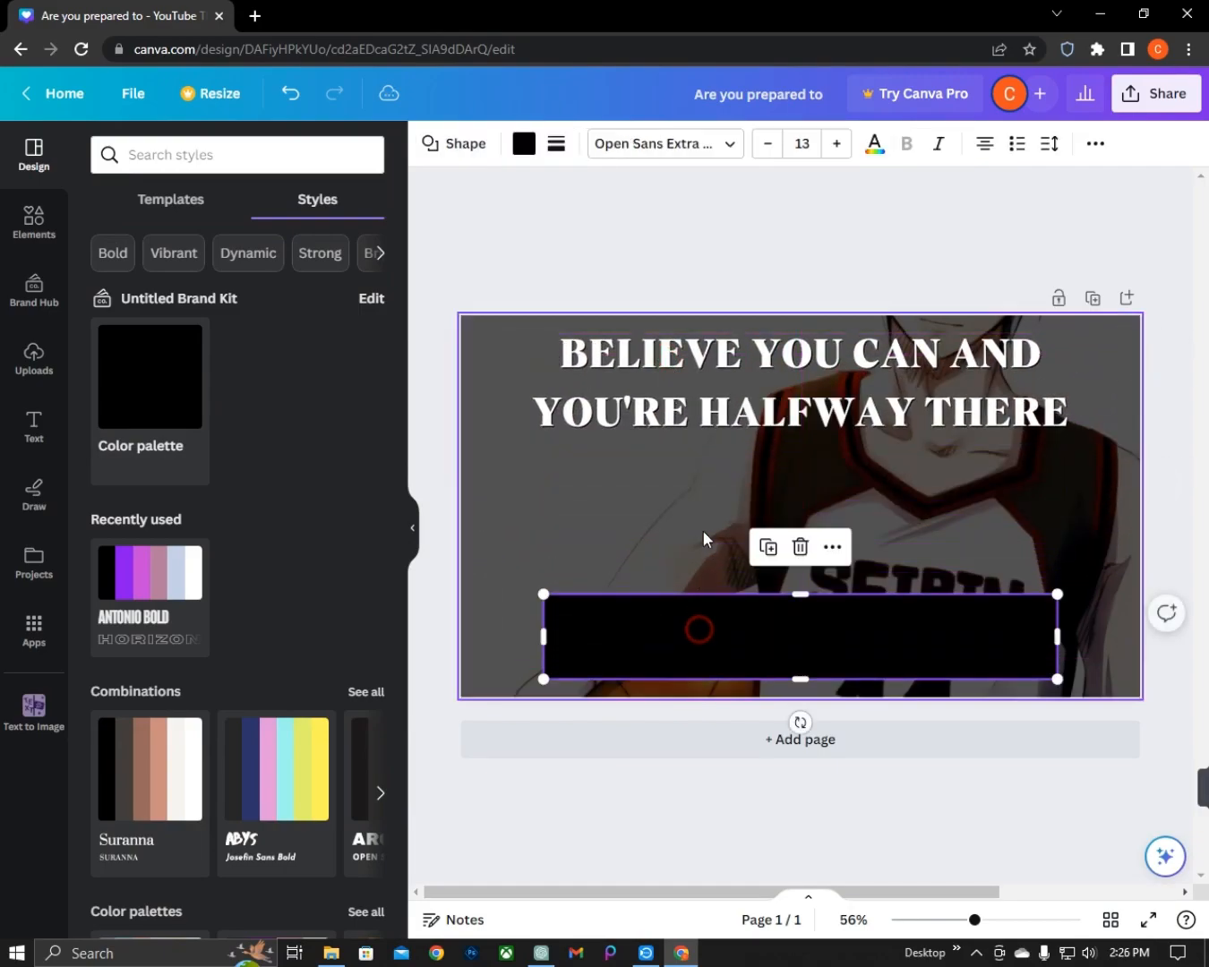
drag(689, 403, 695, 512)
- Make the black rectangle taller and wider to fit both quote lines, and place it behind the quote
click(715, 632)
mouse_move(792, 600)
mouse_down()
mouse_move(808, 492)
mouse_move(807, 595)
mouse_up()
click(806, 602)
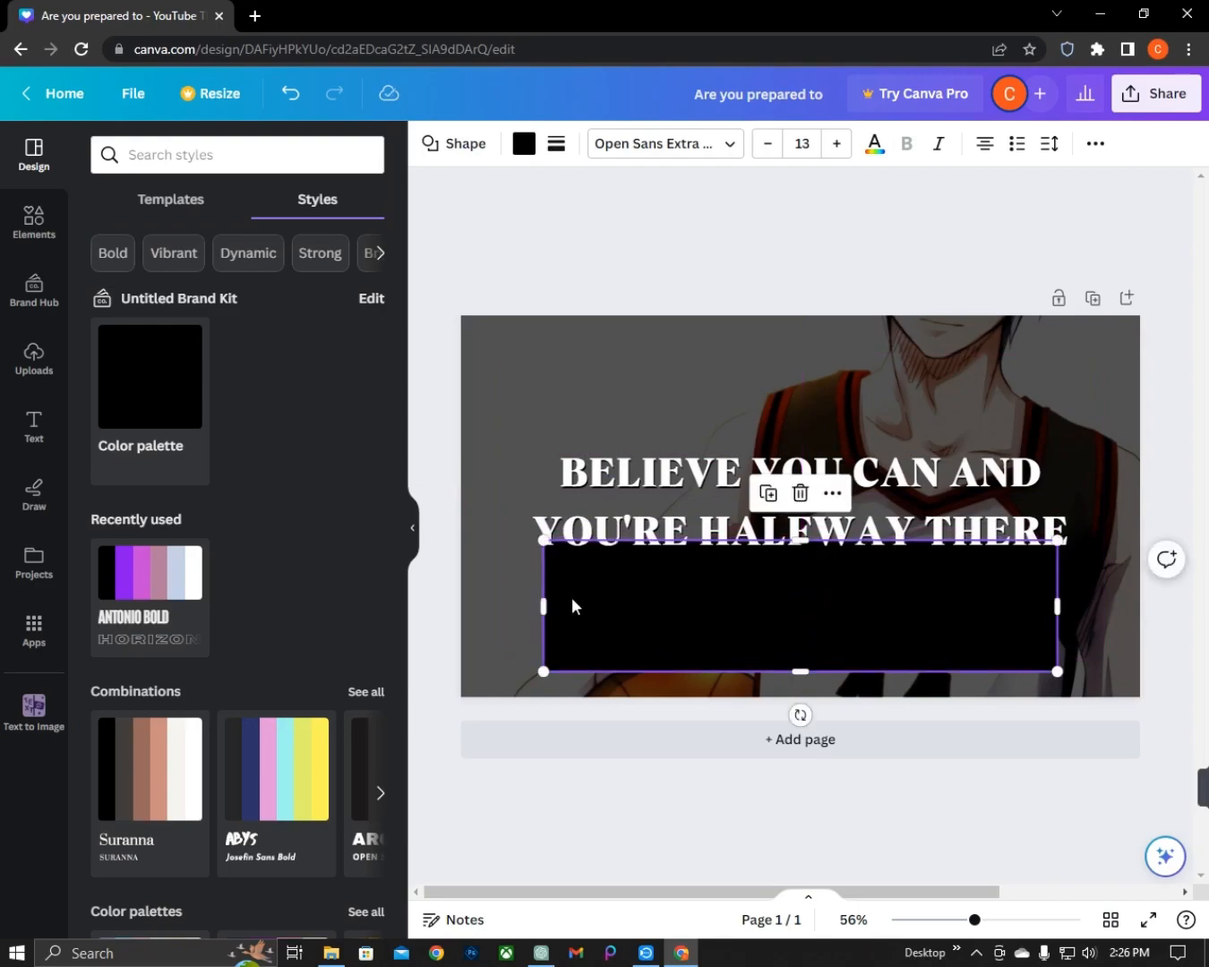
drag(541, 599, 496, 599)
drag(674, 605, 689, 503)
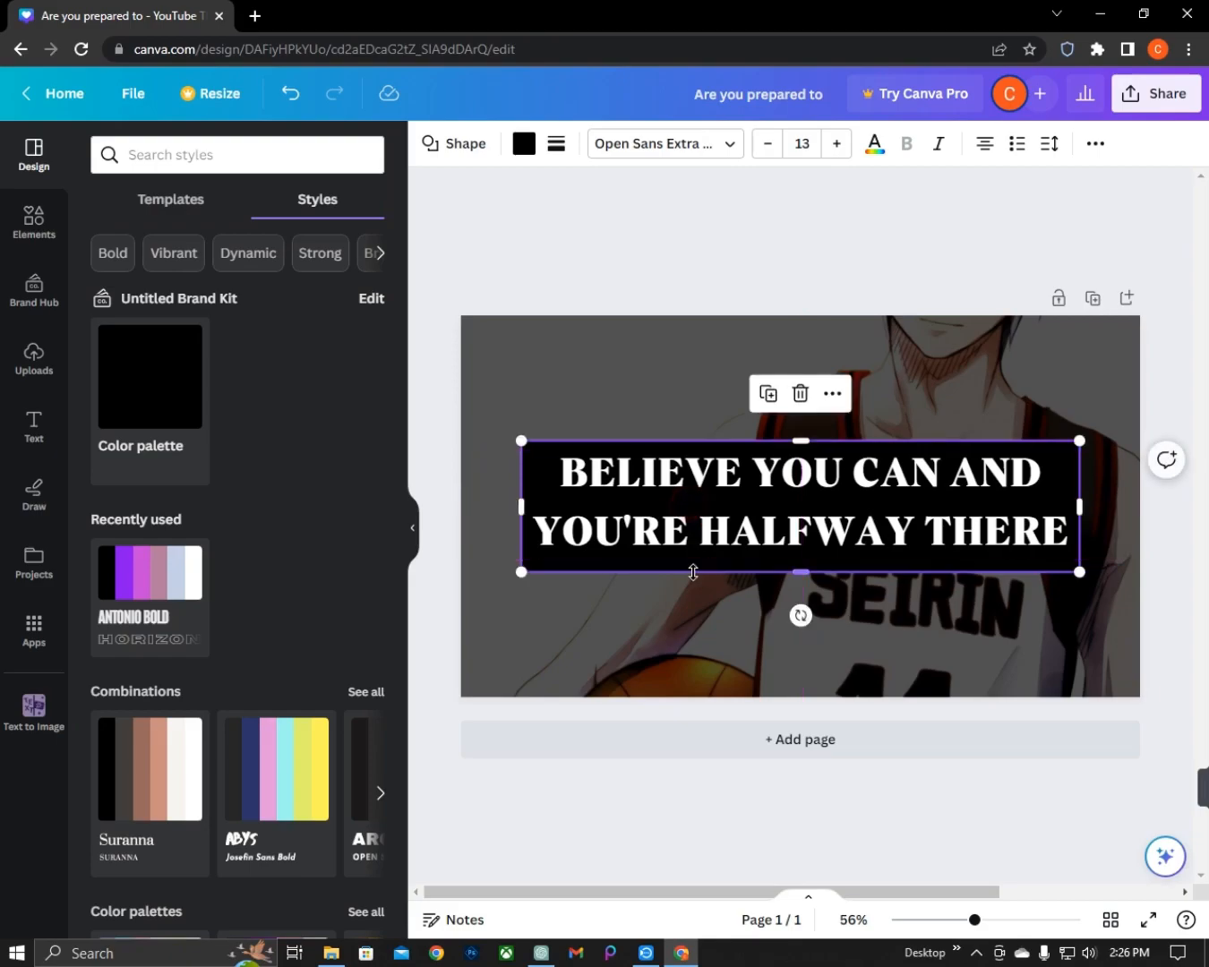
- Set the transparency of the black rectangle behind the quote to about 57
click(543, 481)
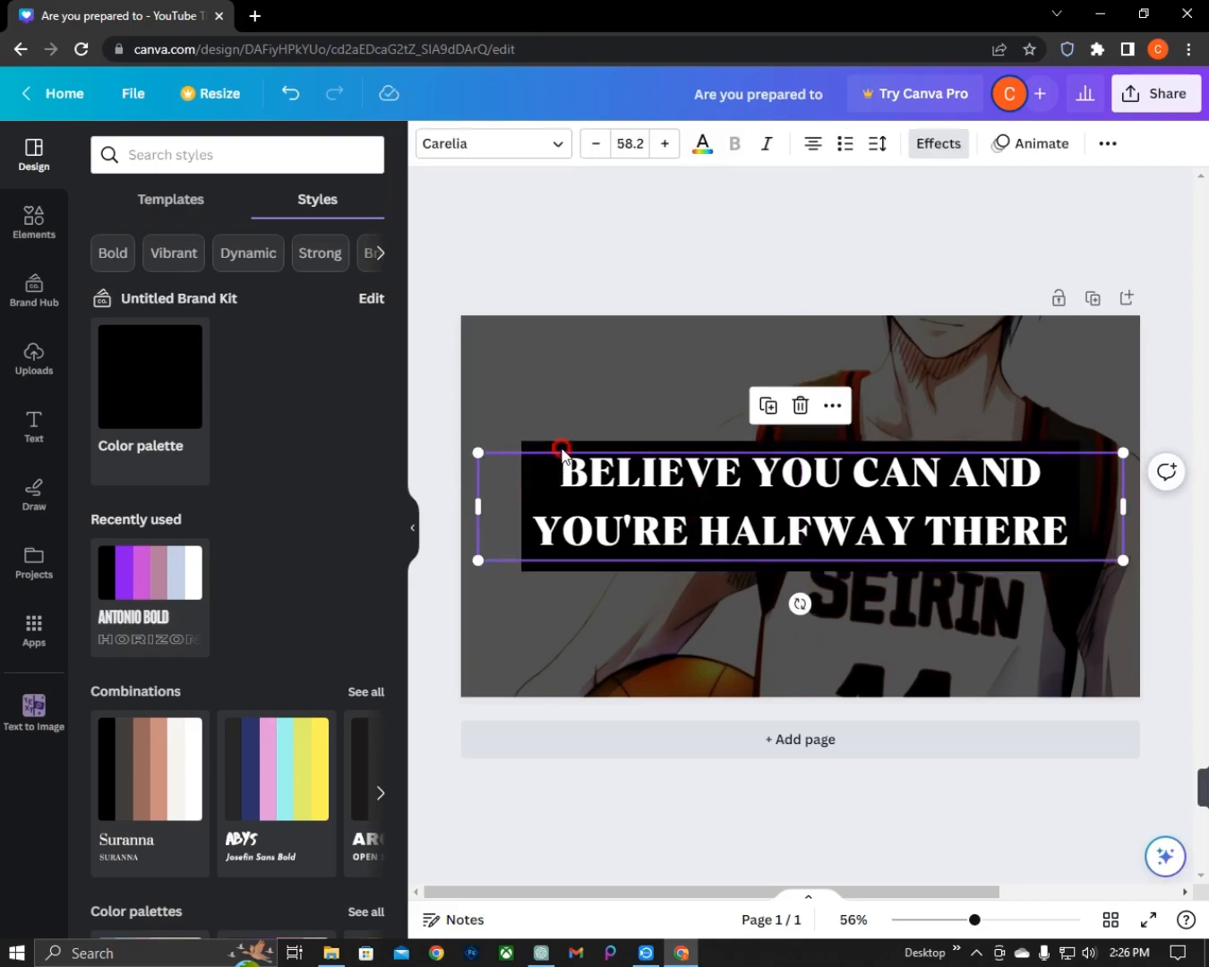
click(594, 426)
click(597, 452)
click(603, 401)
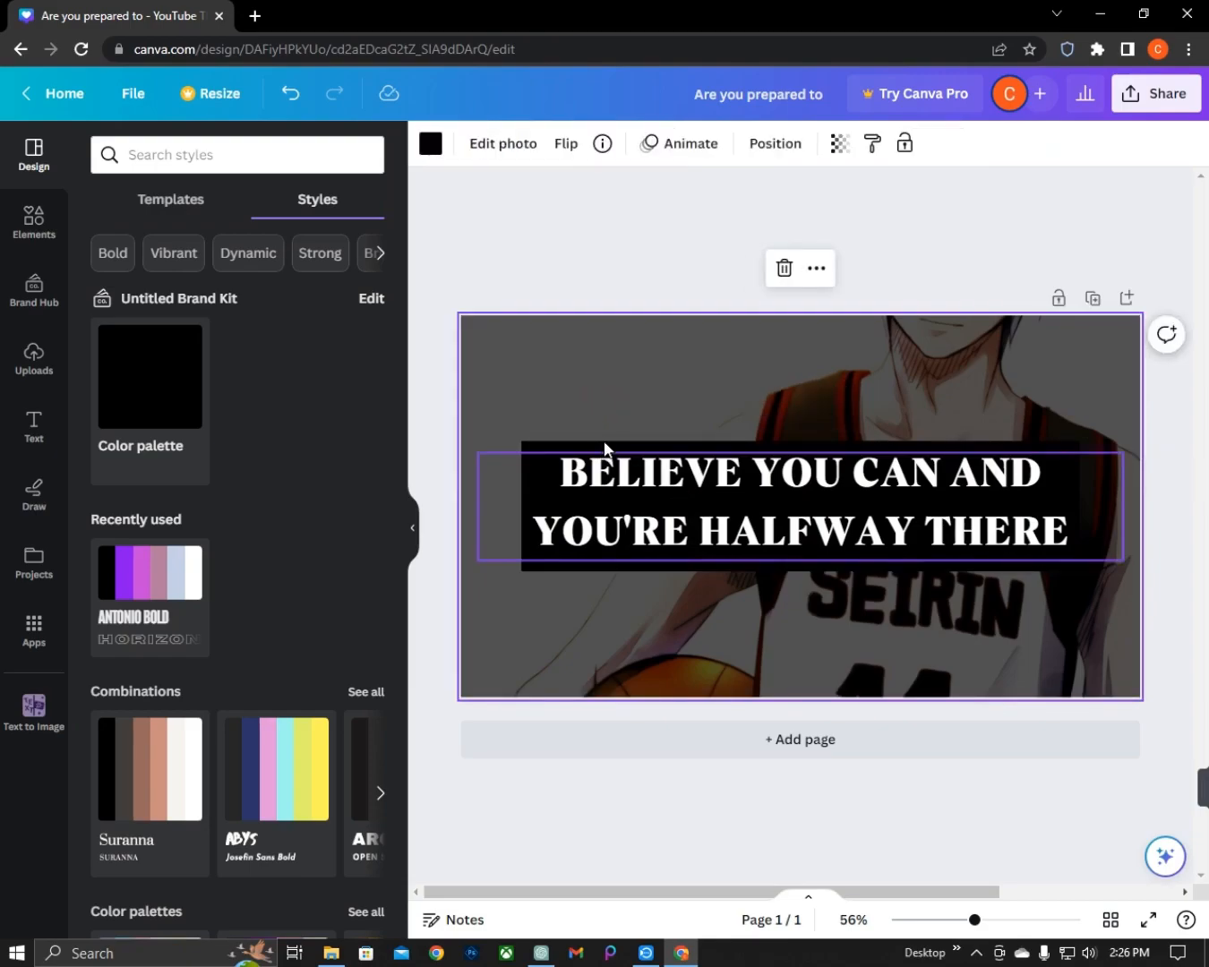
click(605, 445)
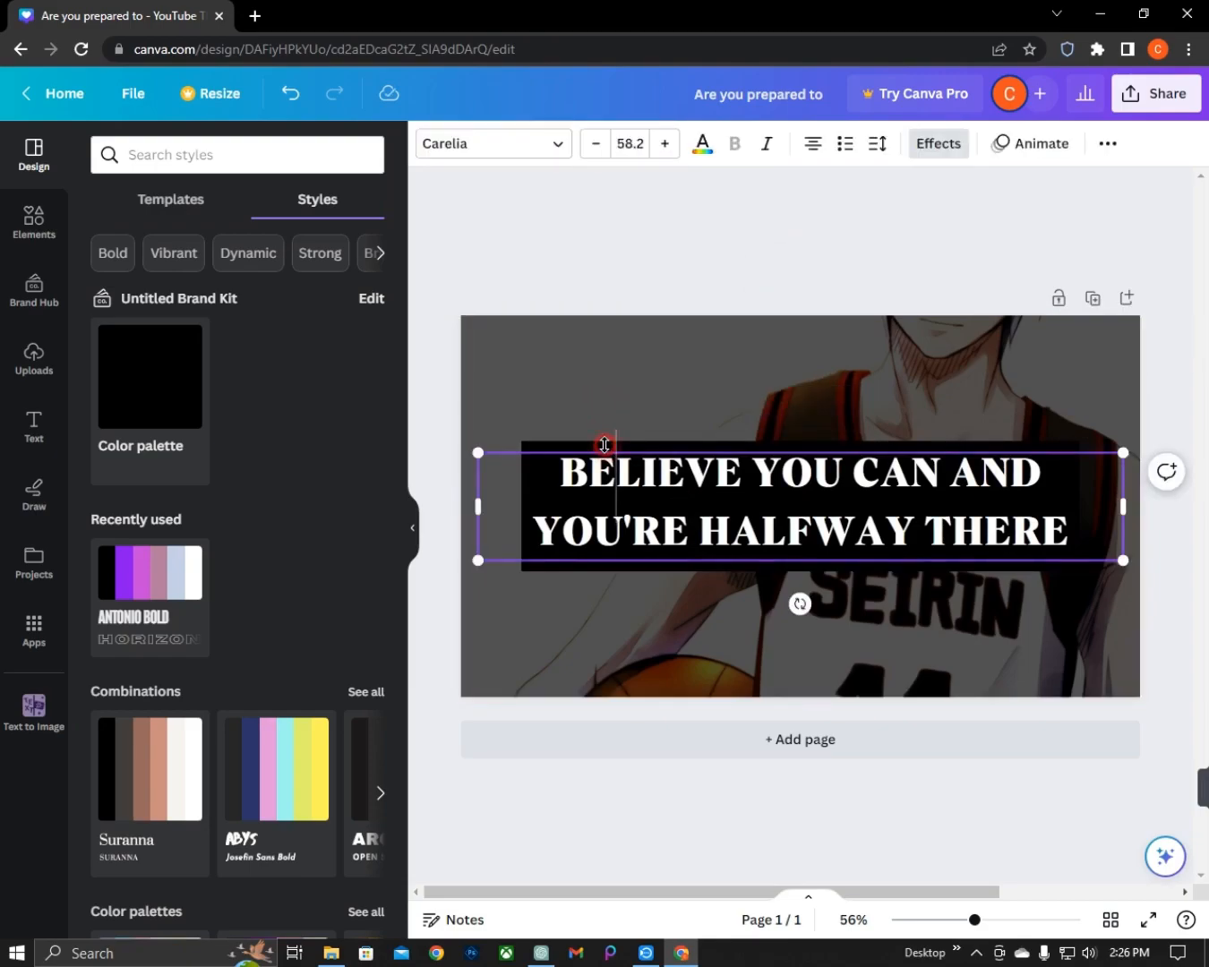
click(605, 446)
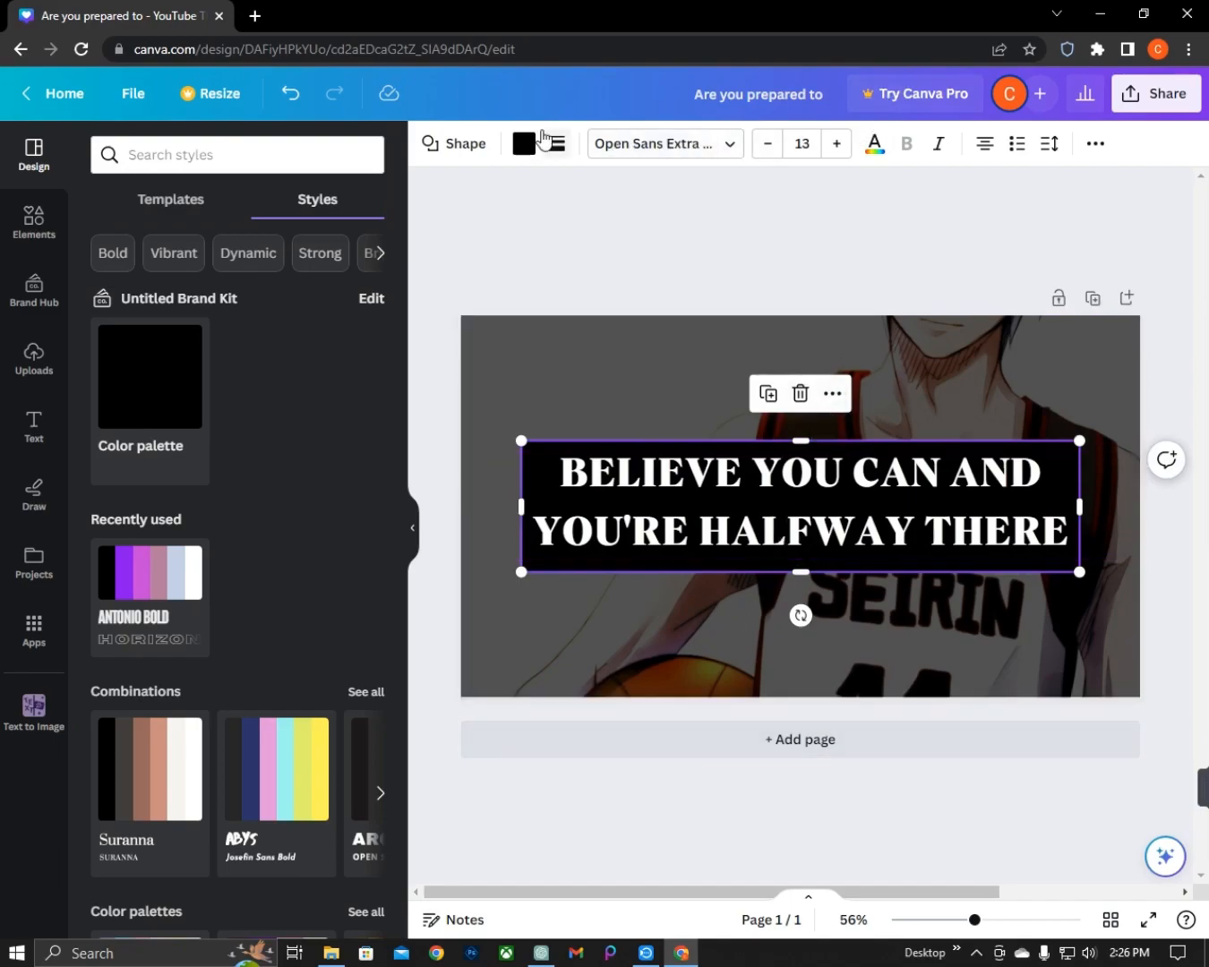
click(834, 394)
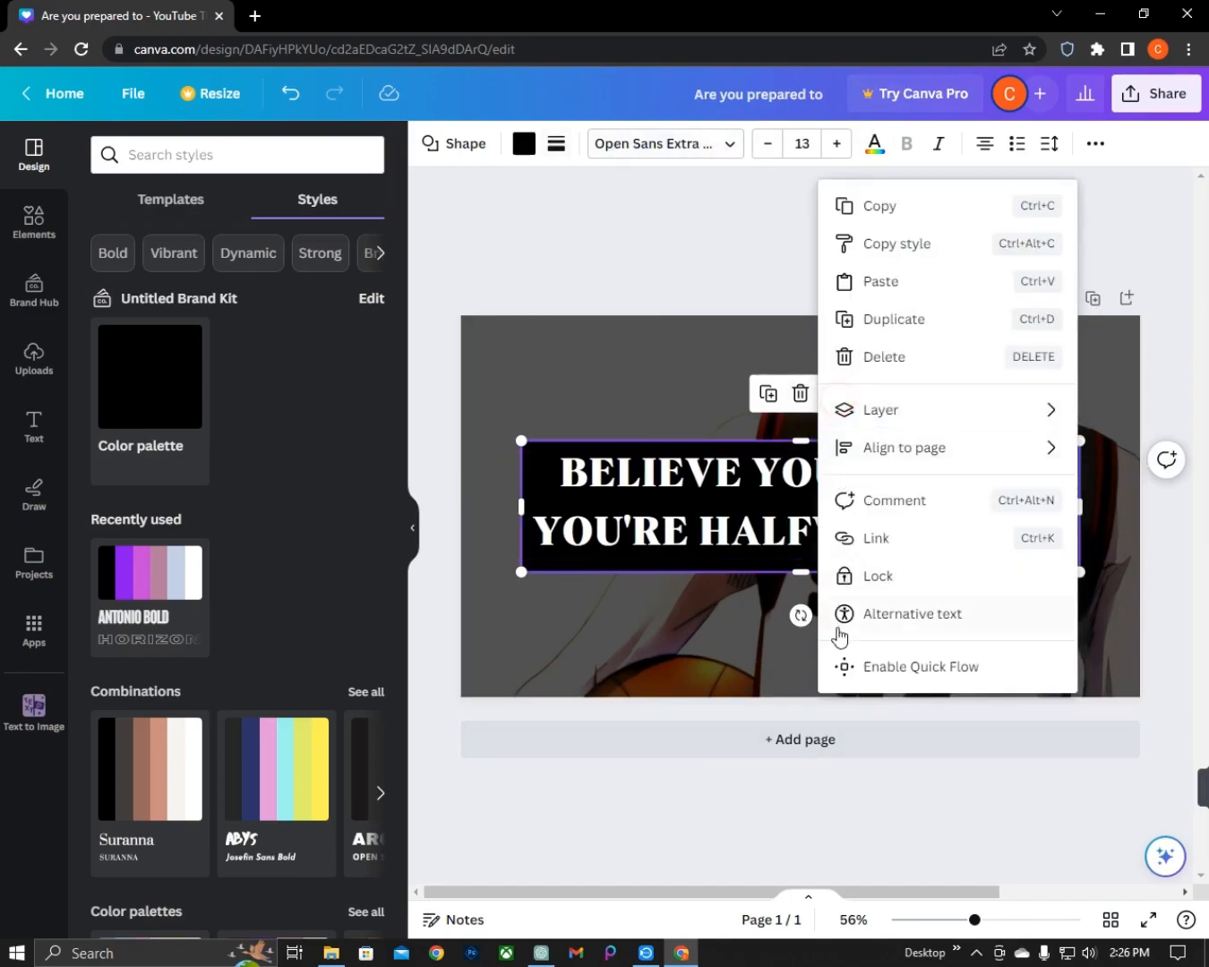
mouse_move(910, 422)
click(1095, 144)
click(1018, 186)
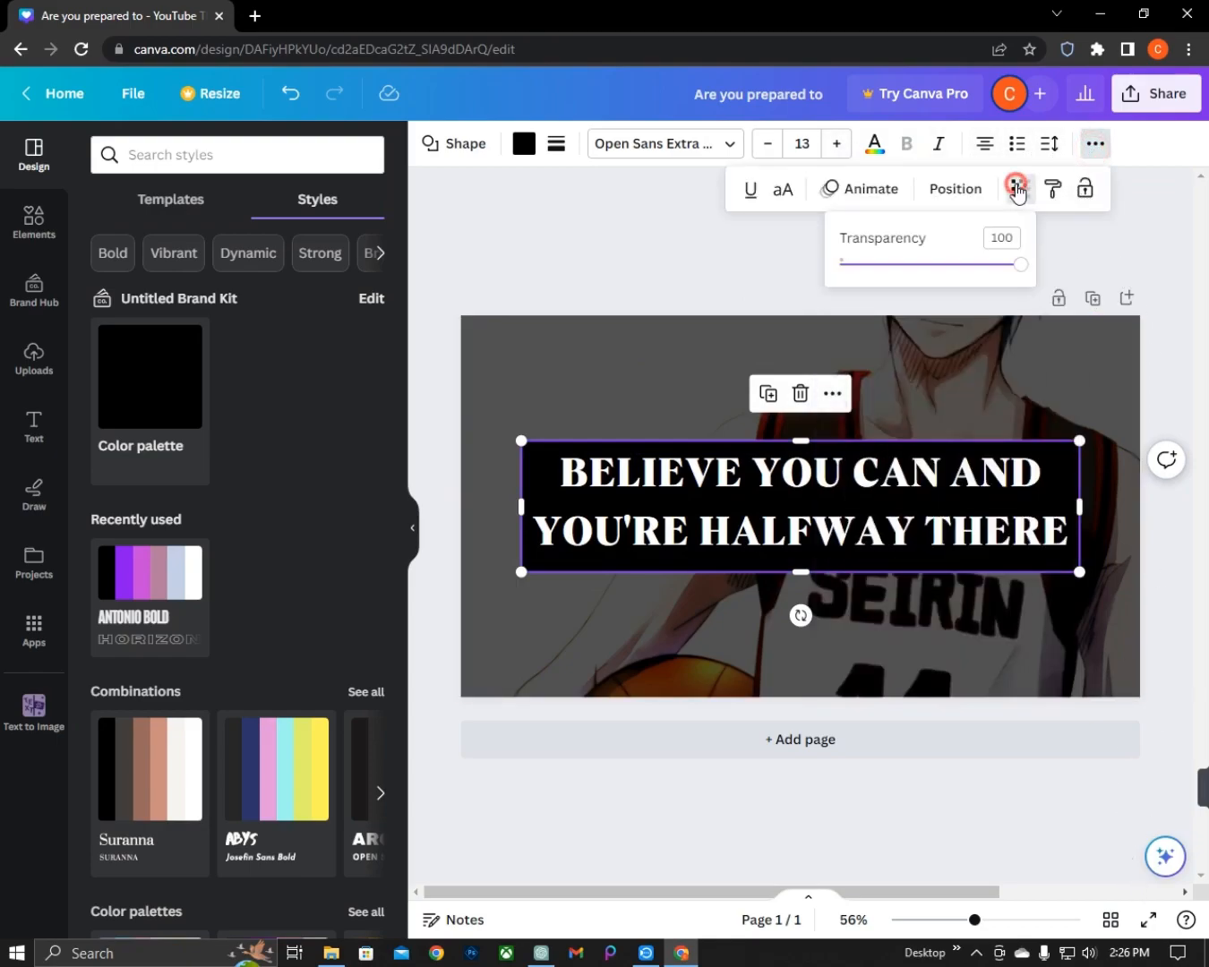
drag(1021, 266, 949, 269)
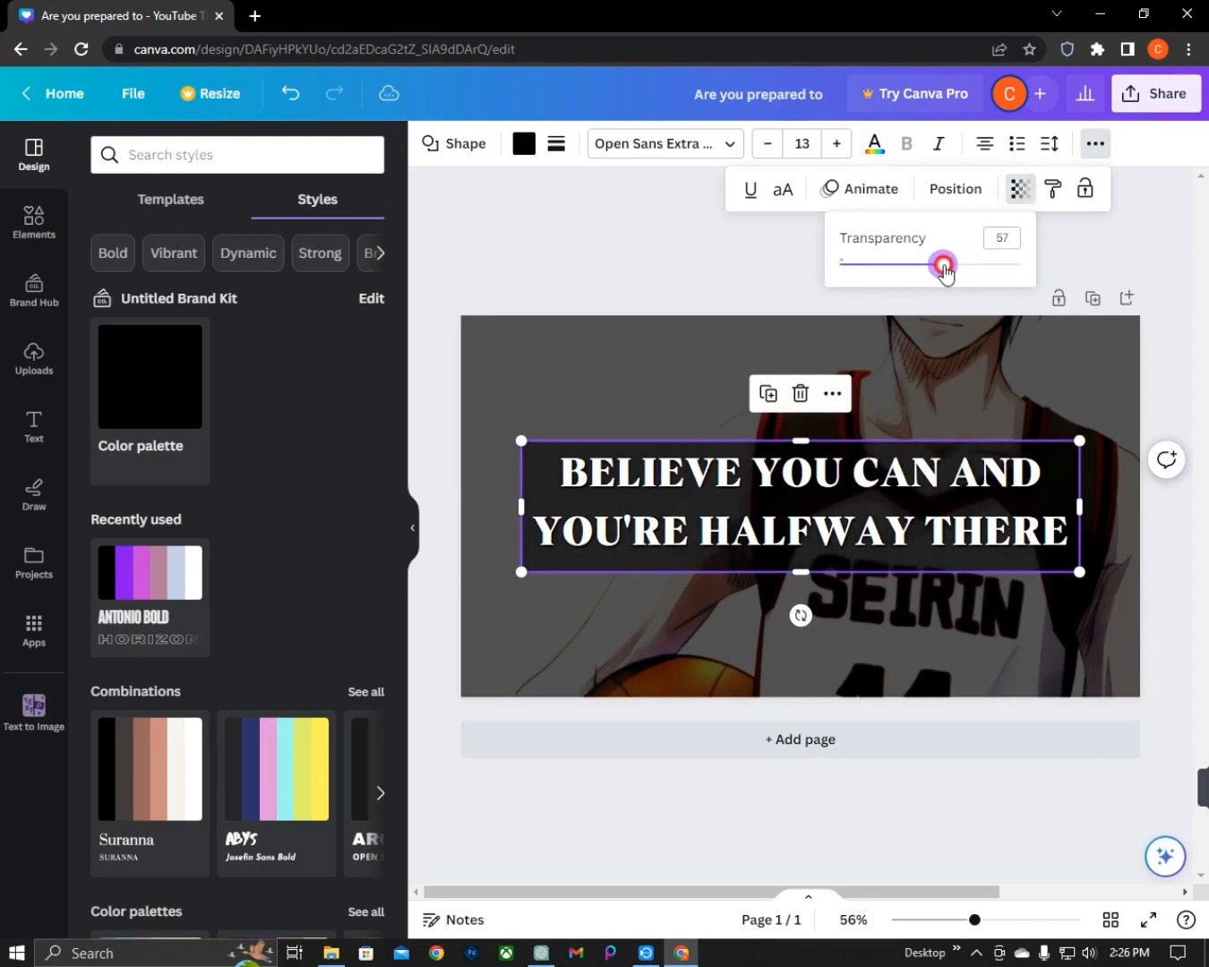
click(613, 391)
click(575, 654)
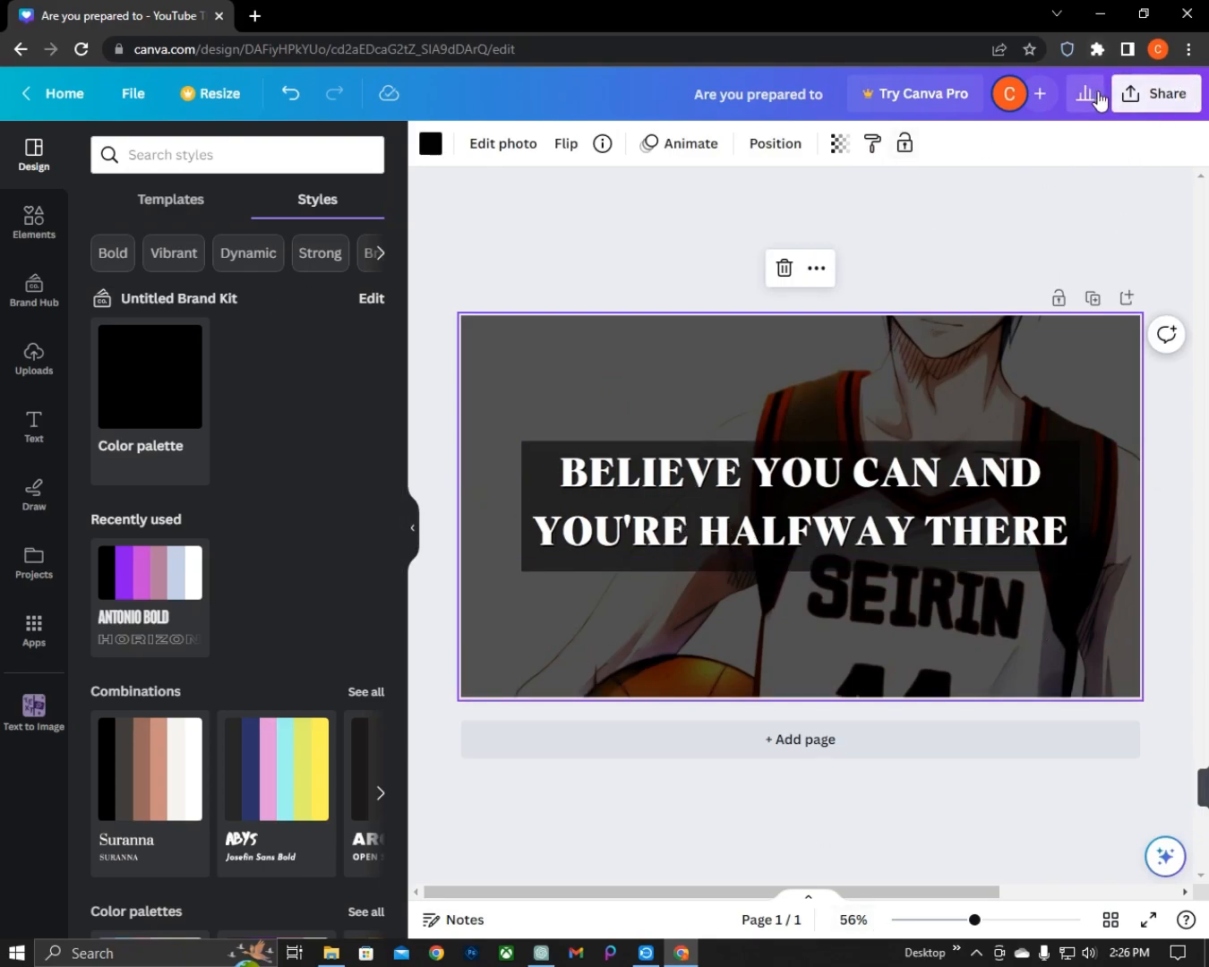
- Download the finished thumbnail as a PNG
click(1131, 94)
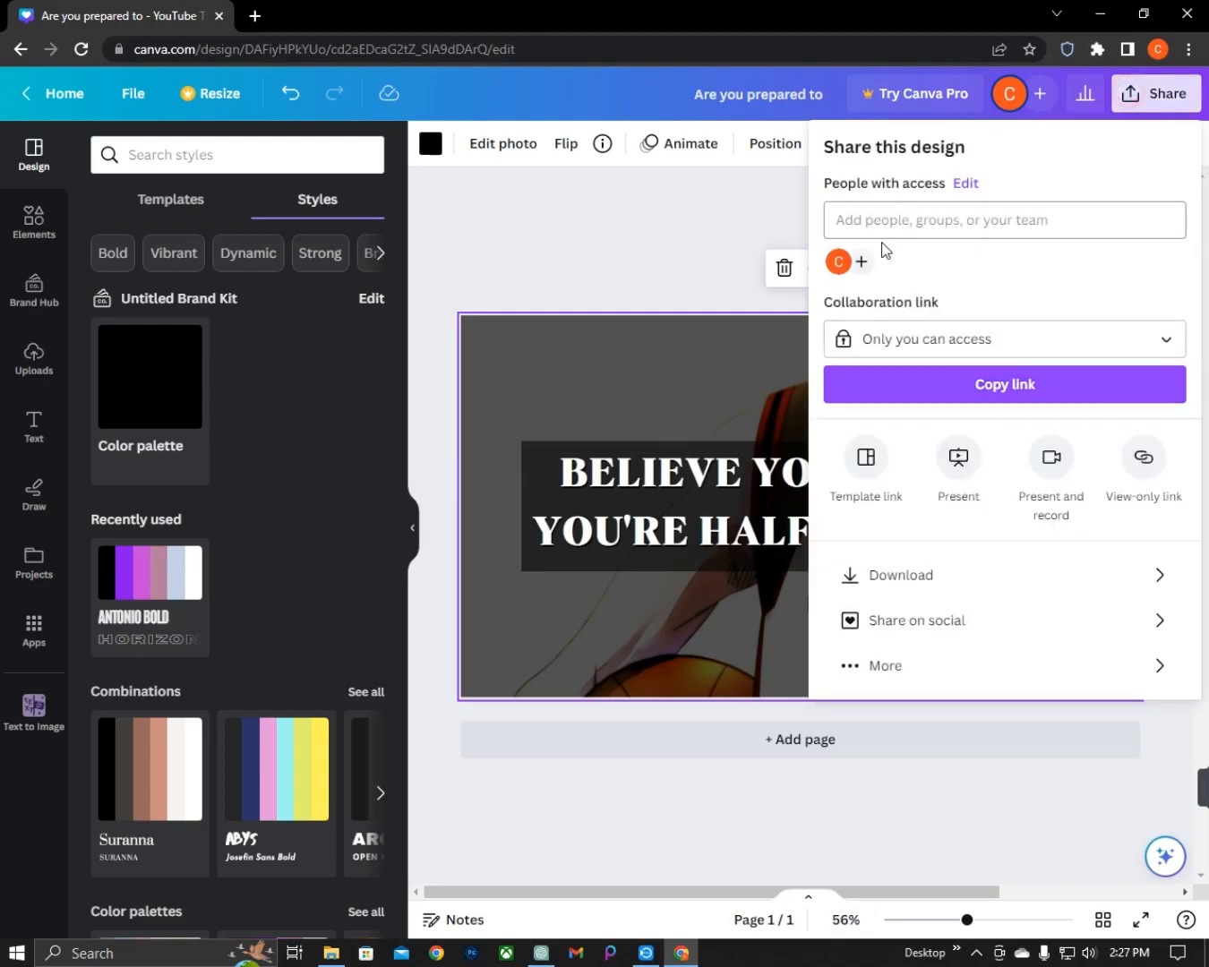
click(930, 563)
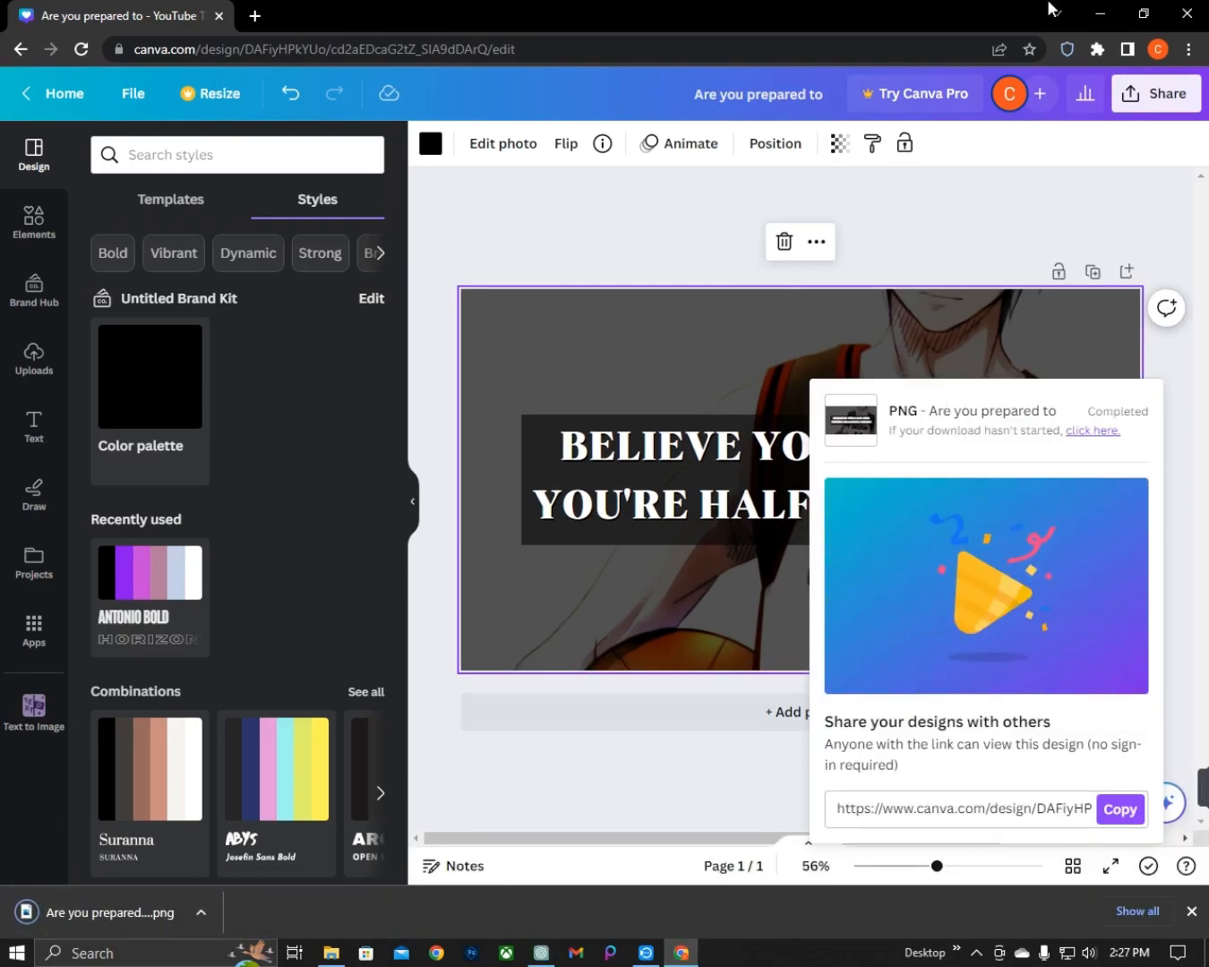
- Clear the open windows off the desktop and open YouTube Studio
click(1099, 14)
click(1163, 7)
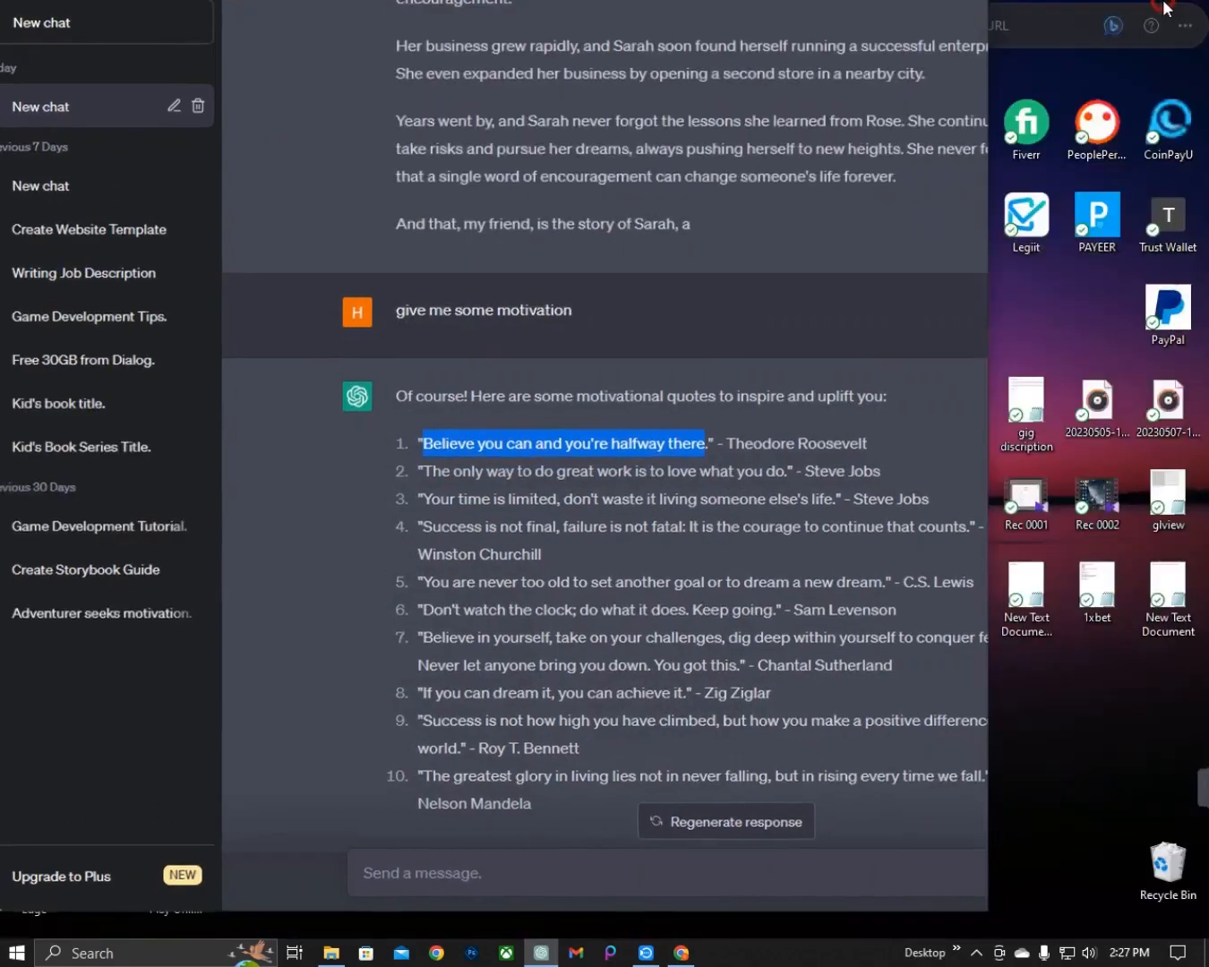
click(968, 24)
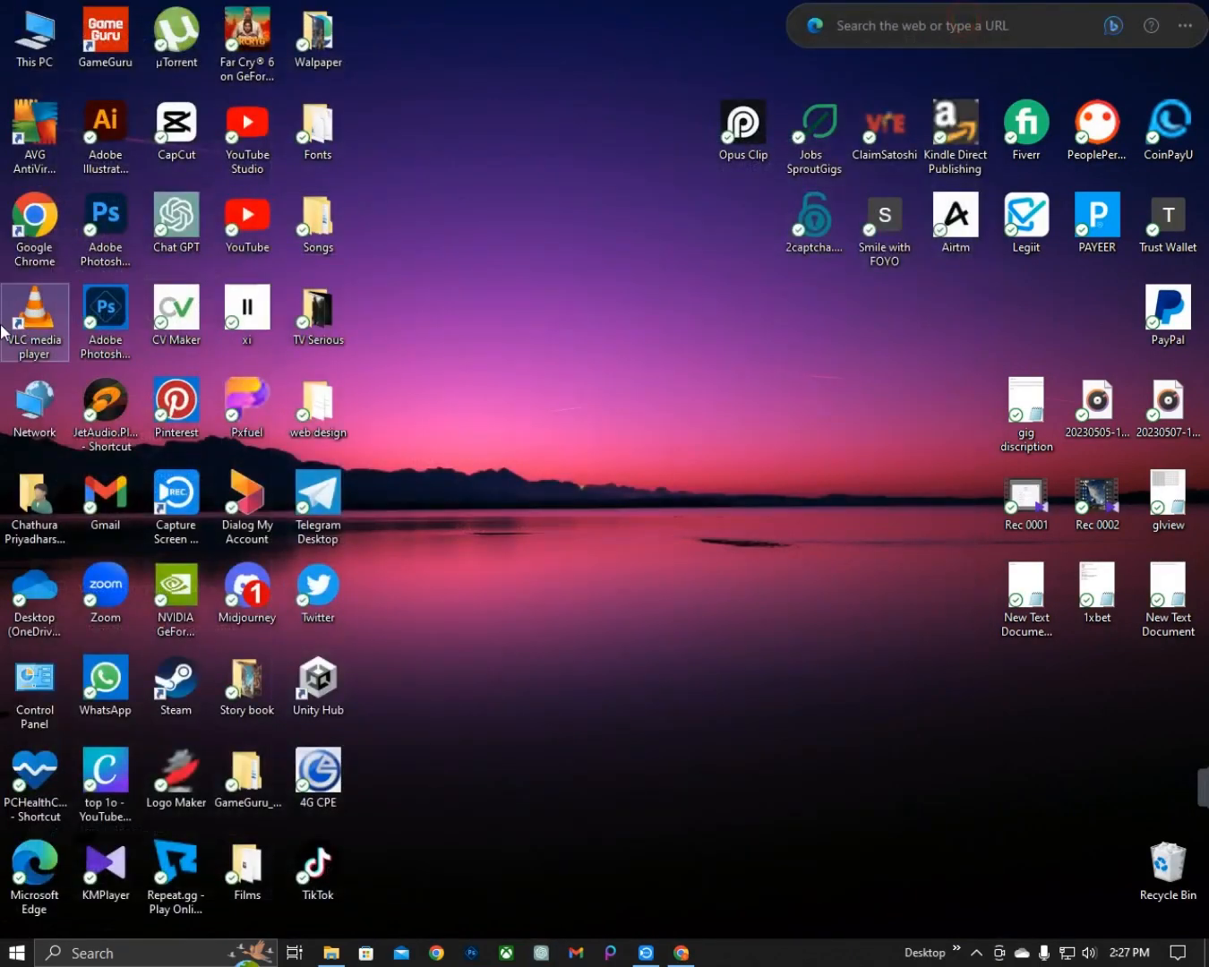
double_click(242, 143)
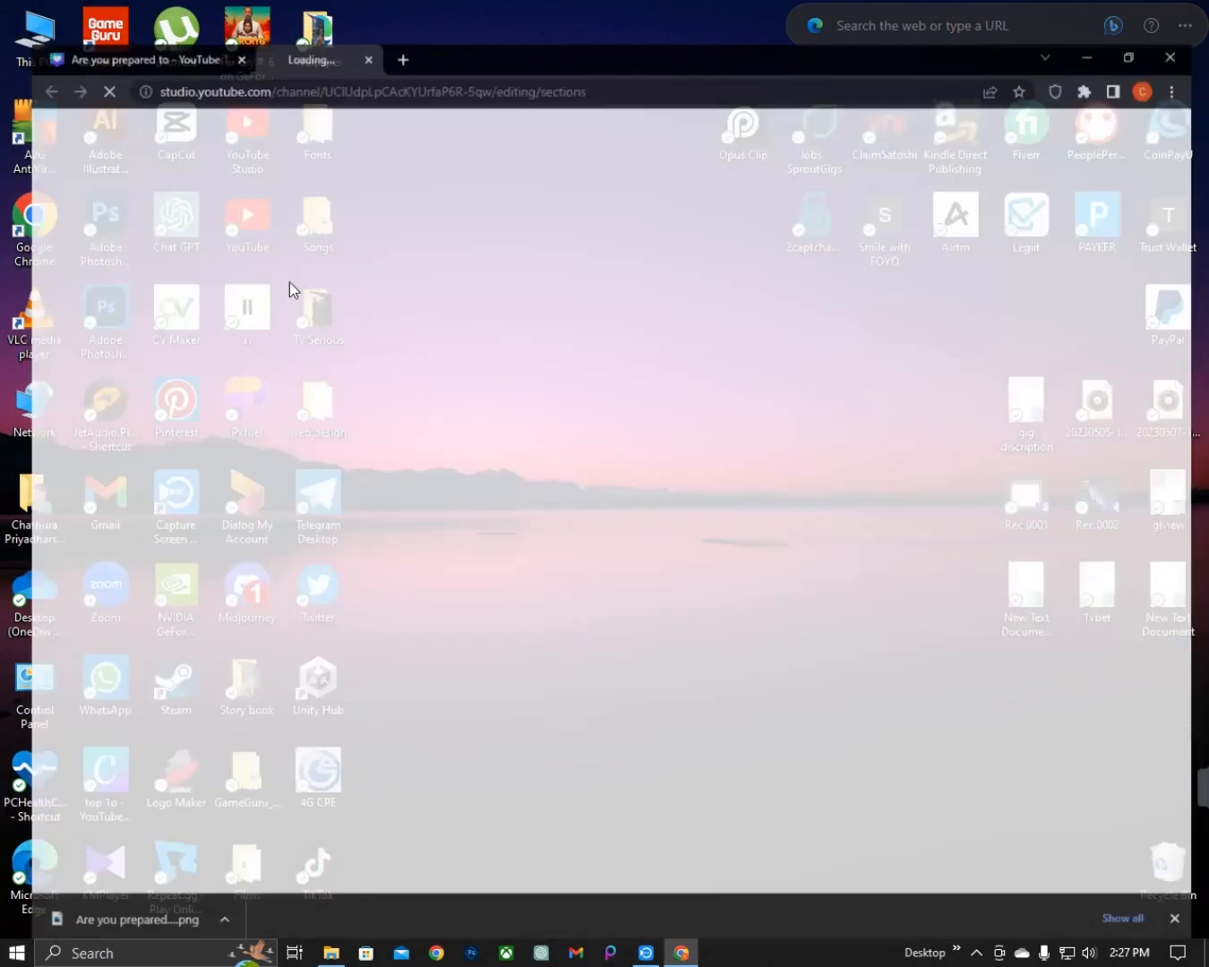